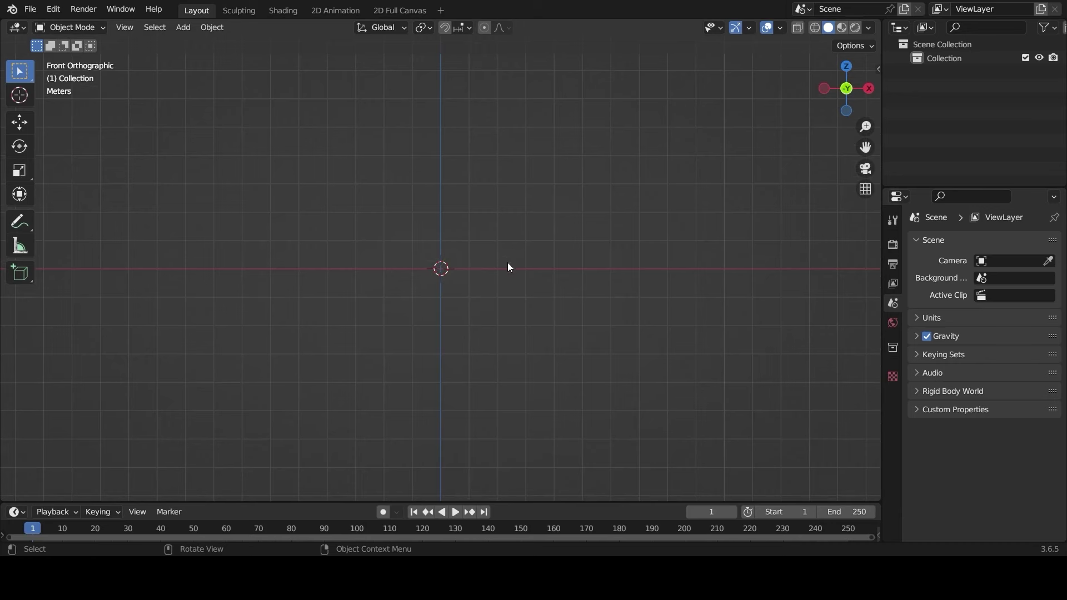
Import the 12 character body-part images as planes
{"action": "key", "text": "shift+a"}
{"action": "mouse_move", "coordinate": [444, 414]}
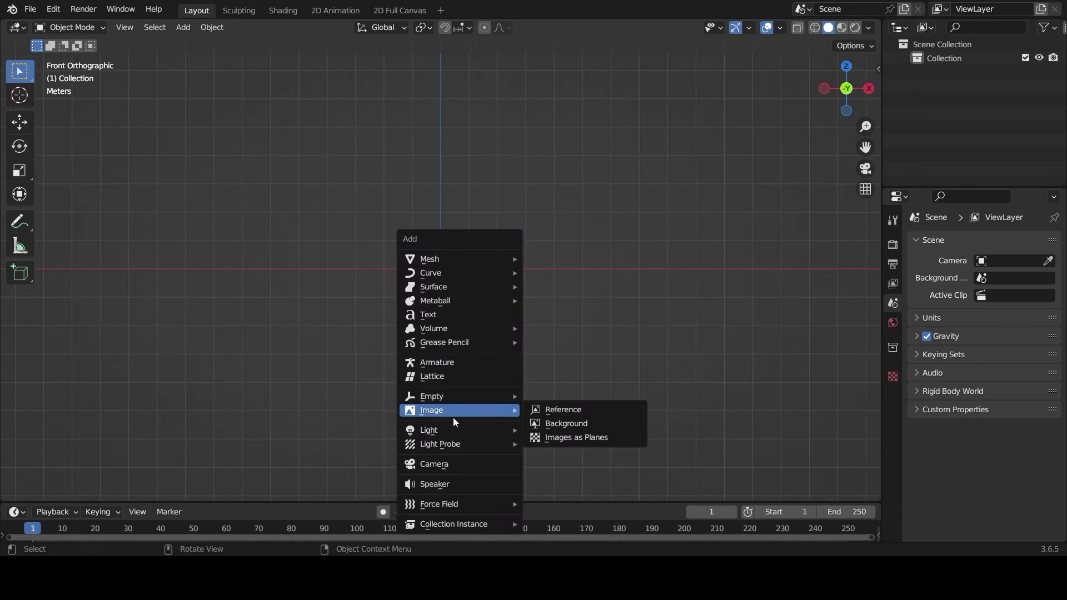
{"action": "left_click", "coordinate": [575, 438]}
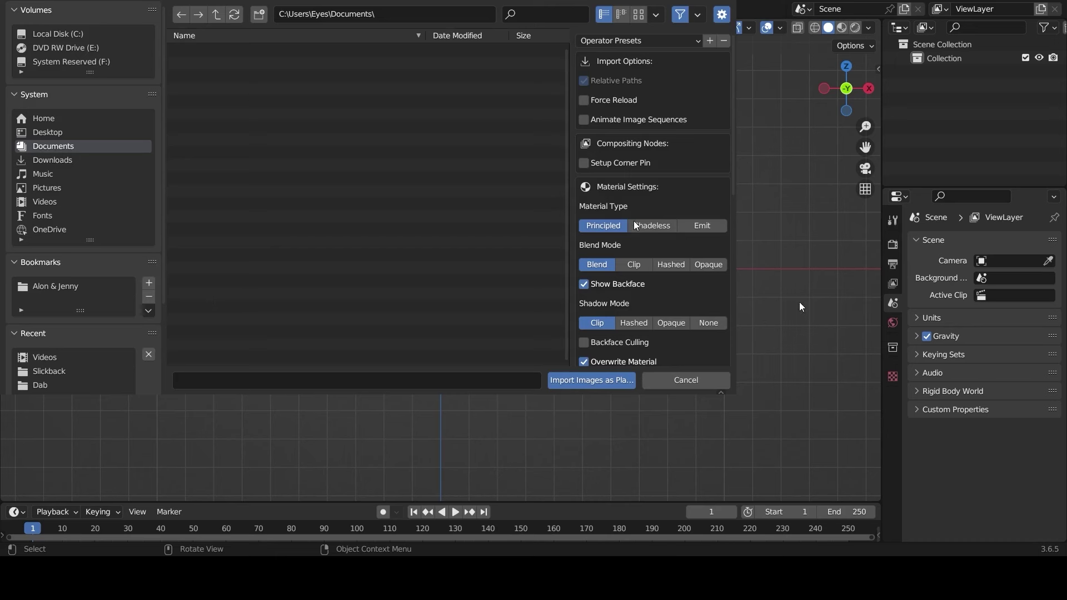
{"action": "key", "text": "Escape"}
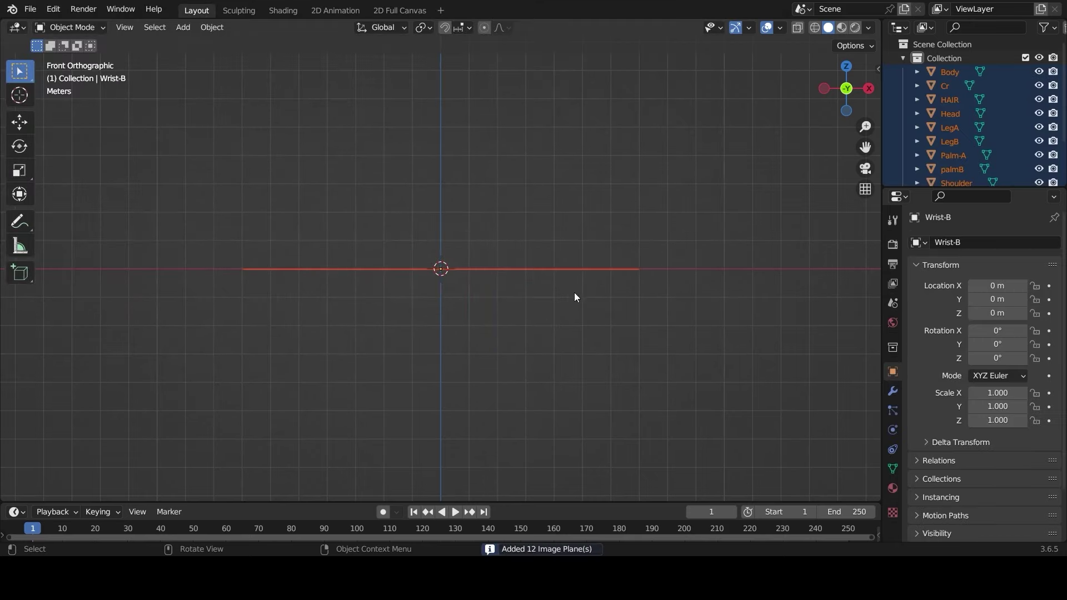
Rotate all imported image planes 90° about X and show them in Material Preview shading
{"action": "type", "text": "rx90"}
{"action": "key", "text": "Return"}
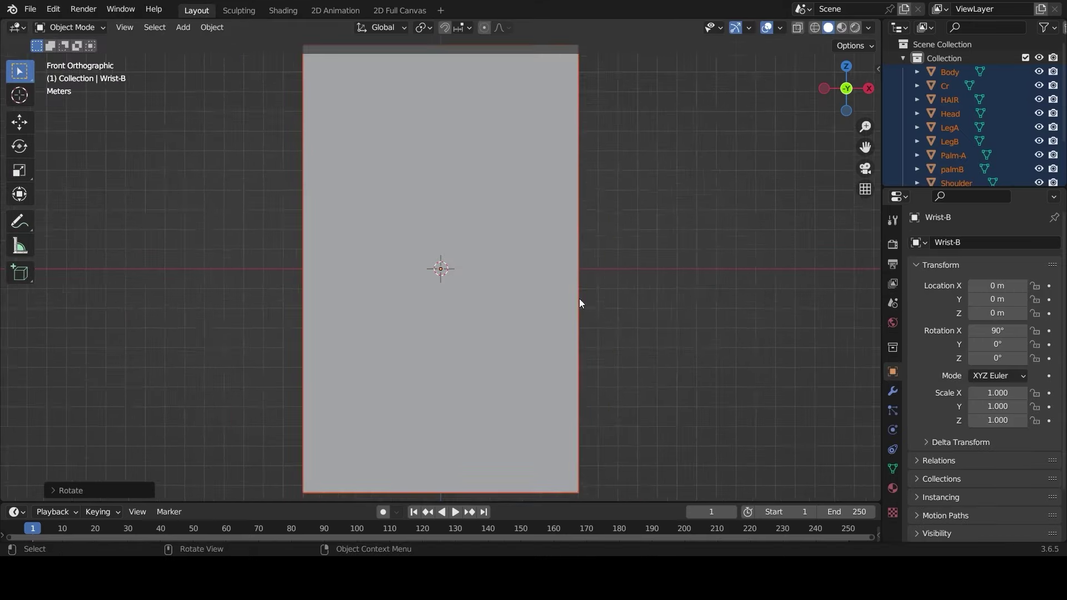
{"action": "scroll", "coordinate": [581, 300], "scroll_direction": "down", "scroll_amount": 4}
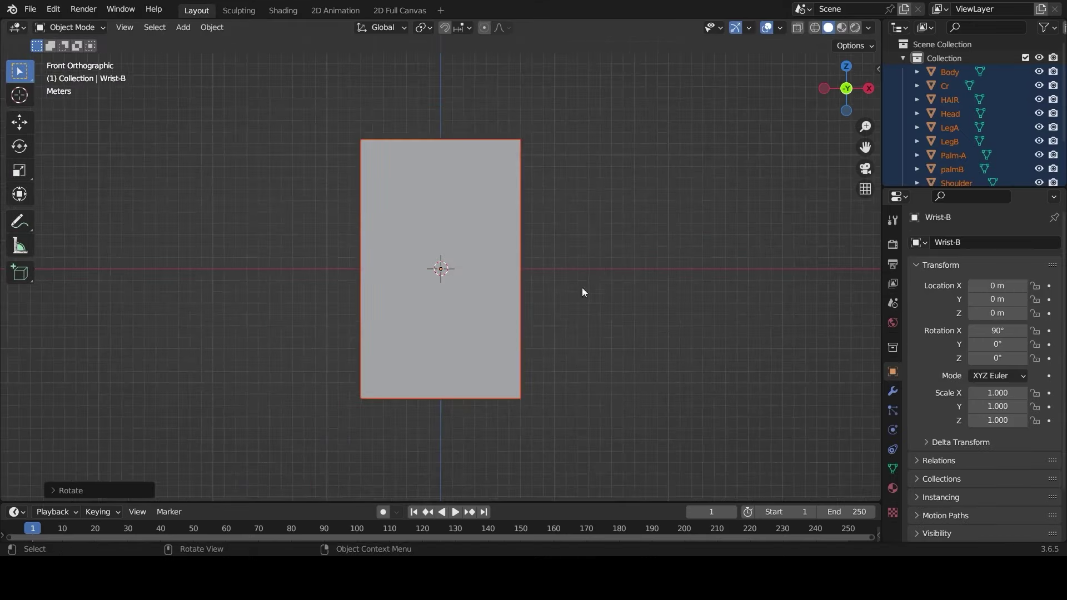
{"action": "left_click", "coordinate": [840, 32]}
{"action": "scroll", "coordinate": [694, 225], "scroll_direction": "down", "scroll_amount": 1}
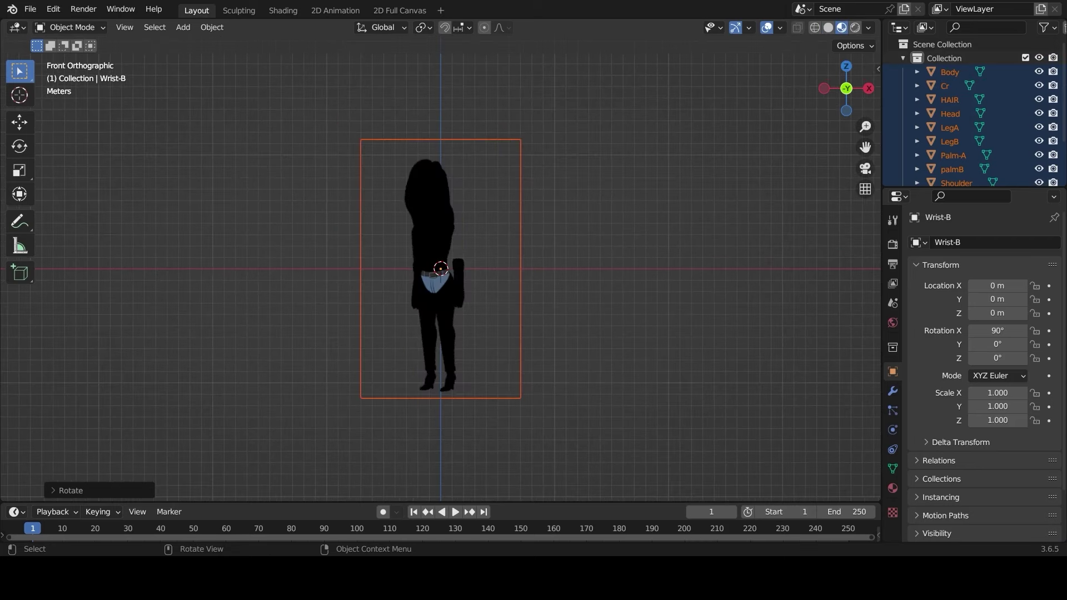
{"action": "scroll", "coordinate": [466, 268], "scroll_direction": "up", "scroll_amount": 3}
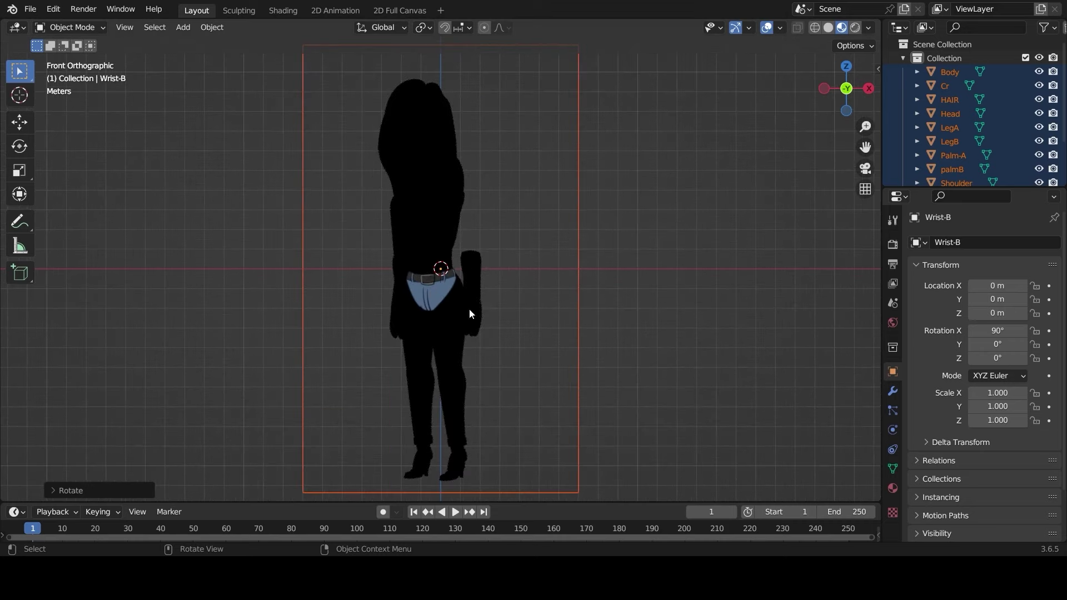
{"action": "key", "text": "g"}
{"action": "key", "text": "Escape"}
{"action": "key", "text": "alt+a"}
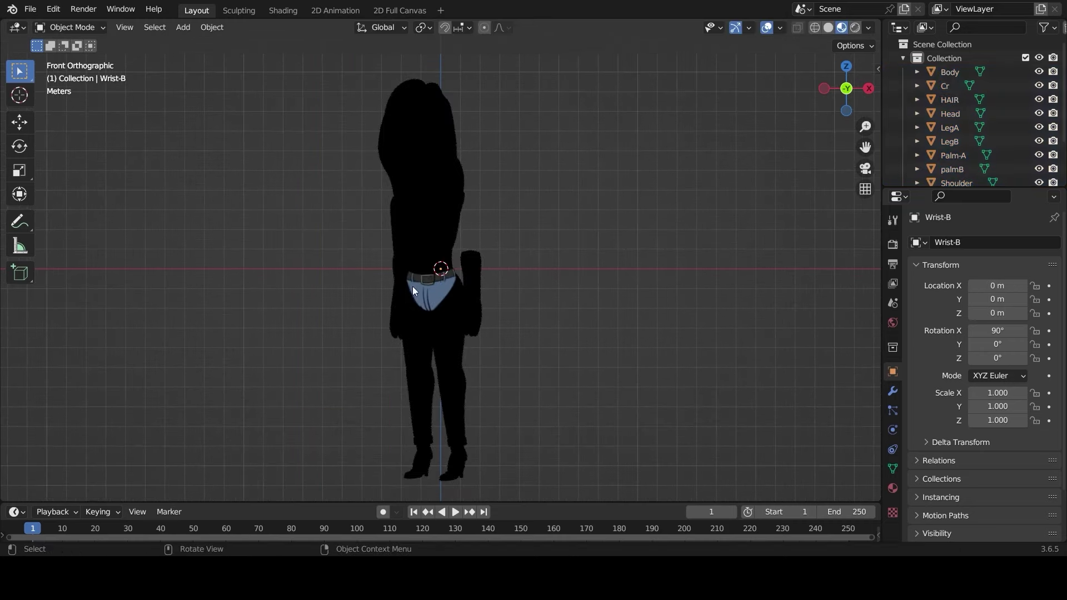
{"action": "left_click", "coordinate": [414, 287]}
{"action": "key", "text": "g"}
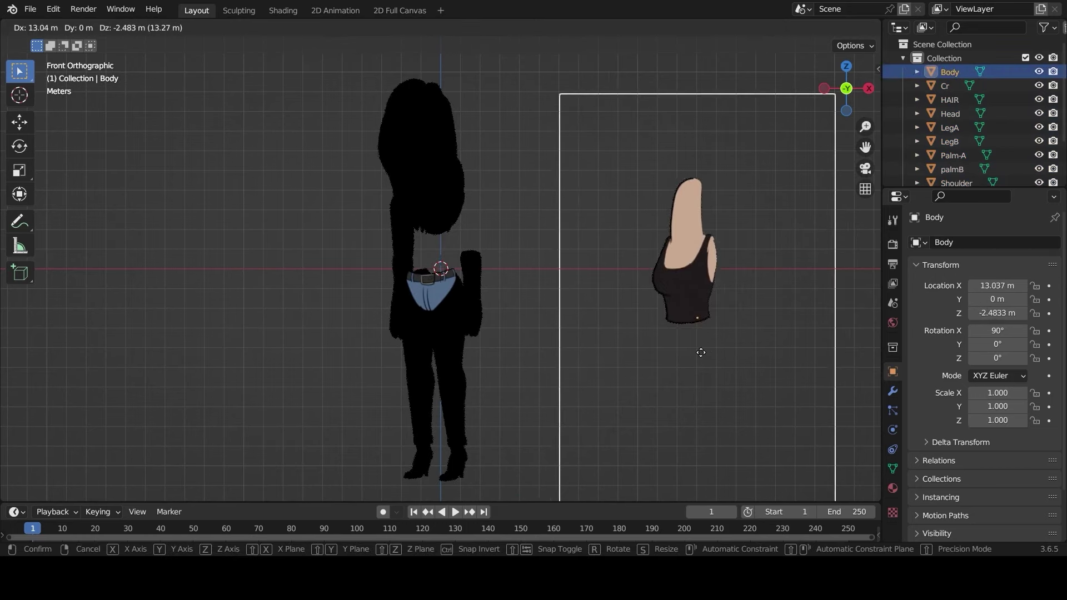
{"action": "key", "text": "Escape"}
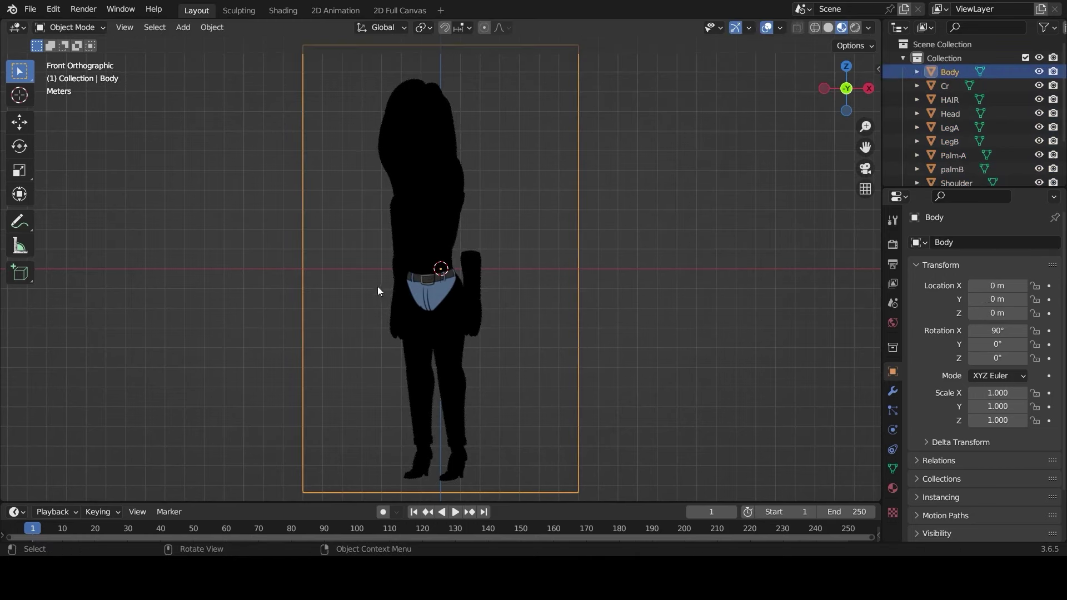
{"action": "key", "text": "s"}
{"action": "key", "text": "Escape"}
Enlarge the Outliner so every body part is listed and select the Shoulder plane with the Move tool active
{"action": "left_click_drag", "start_coordinate": [845, 89], "coordinate": [823, 82]}
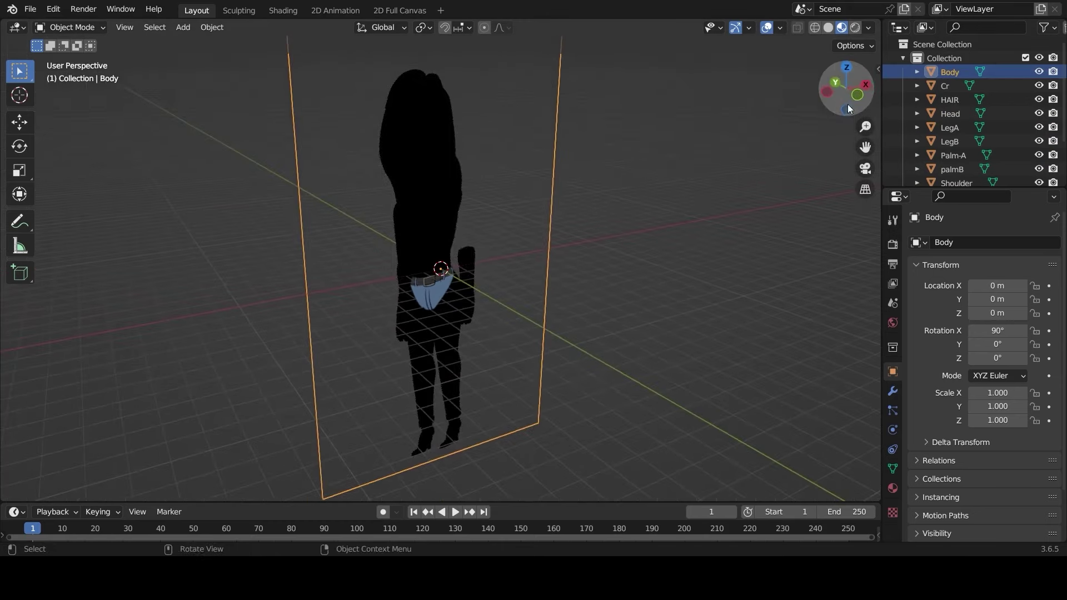
{"action": "scroll", "coordinate": [982, 161], "scroll_direction": "down", "scroll_amount": 3}
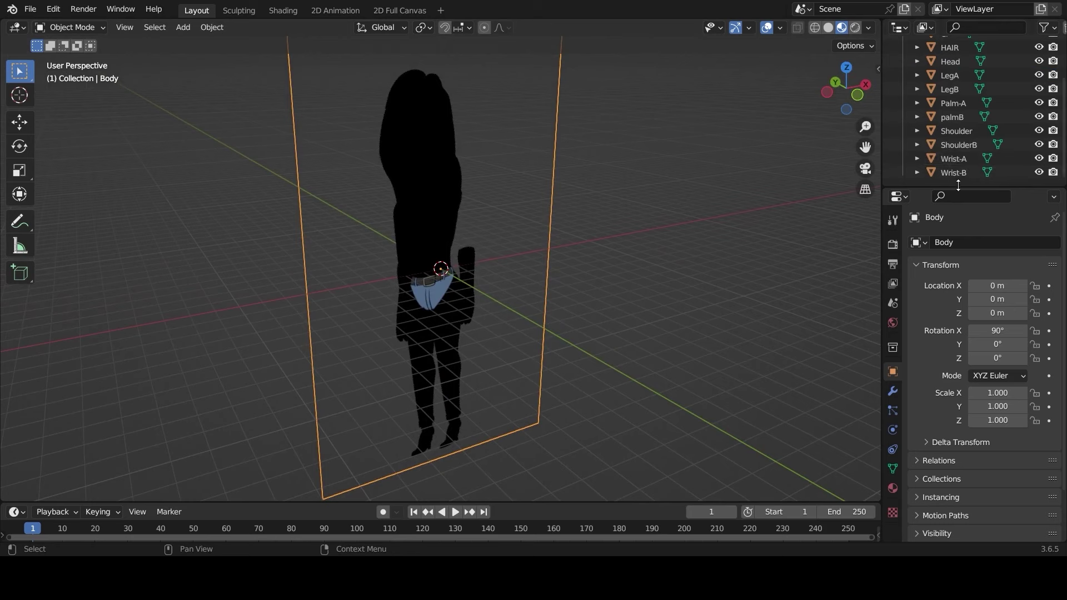
{"action": "left_click_drag", "start_coordinate": [968, 188], "coordinate": [968, 235]}
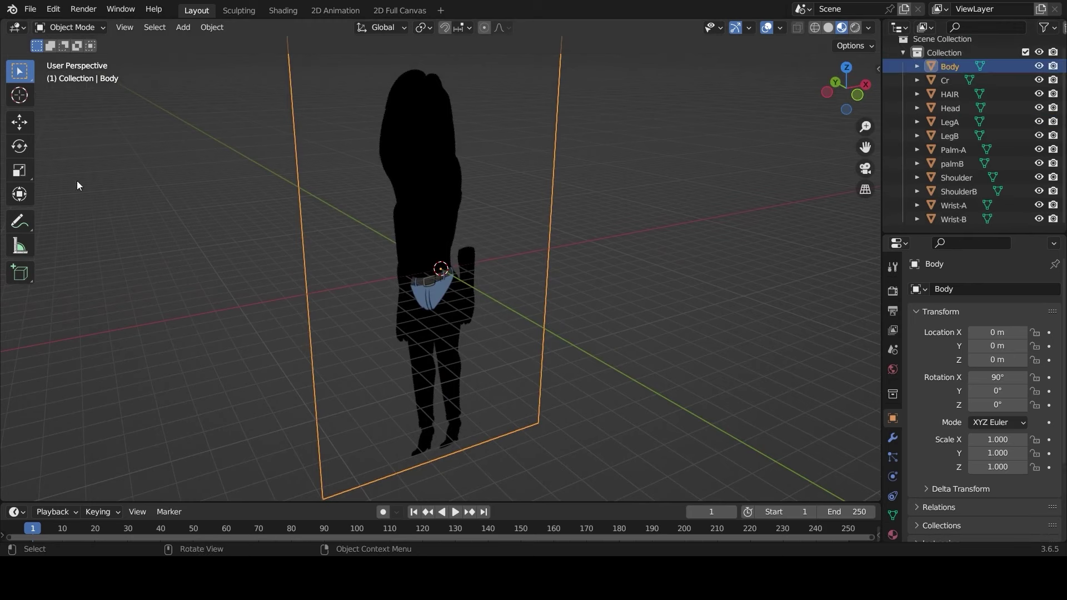
{"action": "left_click", "coordinate": [19, 123]}
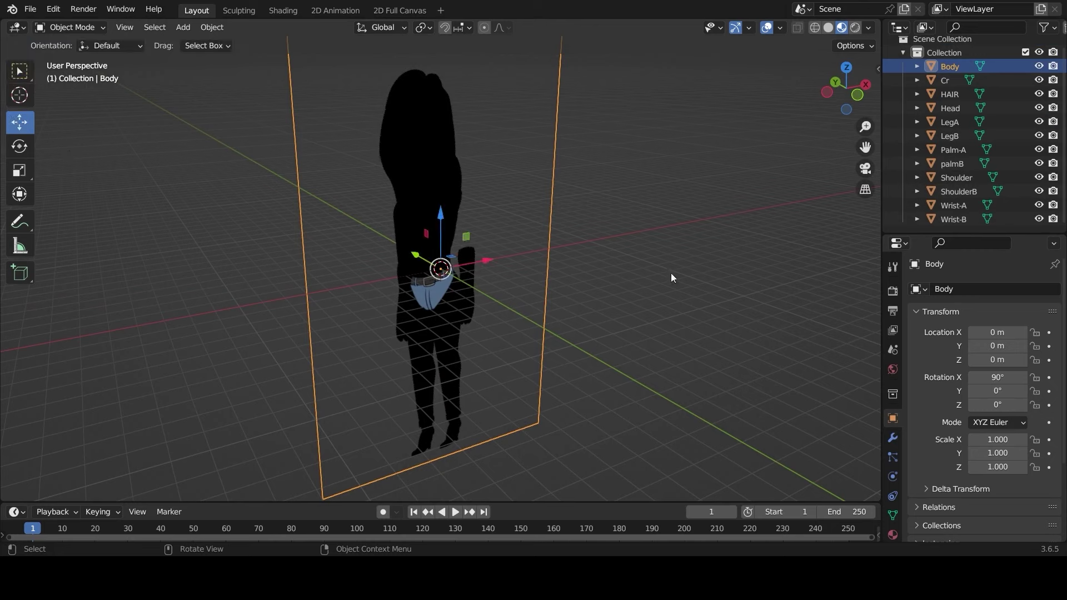
{"action": "left_click", "coordinate": [961, 179]}
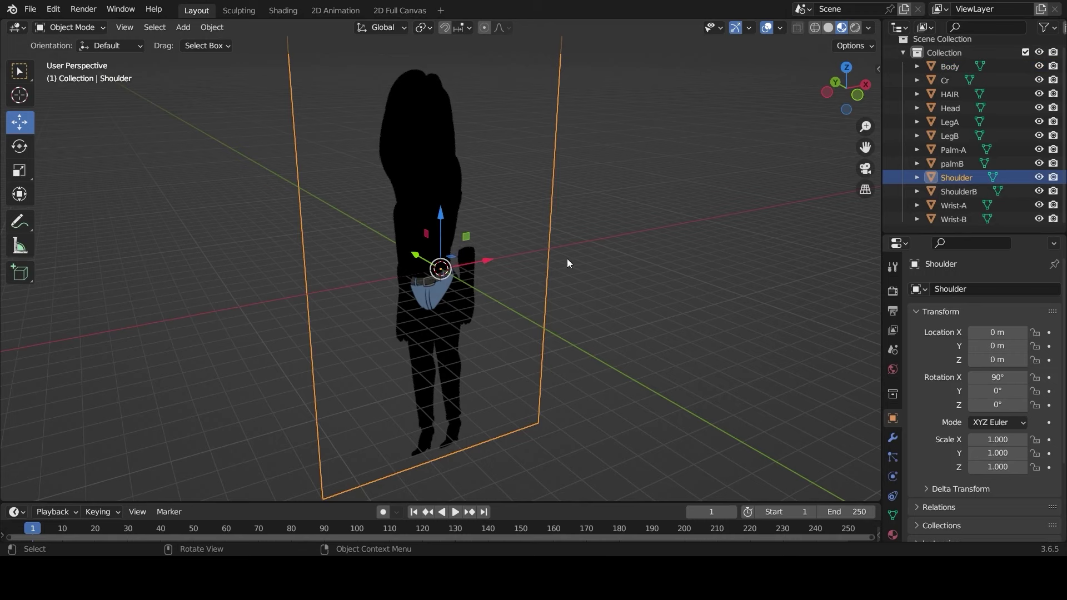
{"action": "key", "text": "g"}
{"action": "key", "text": "y"}
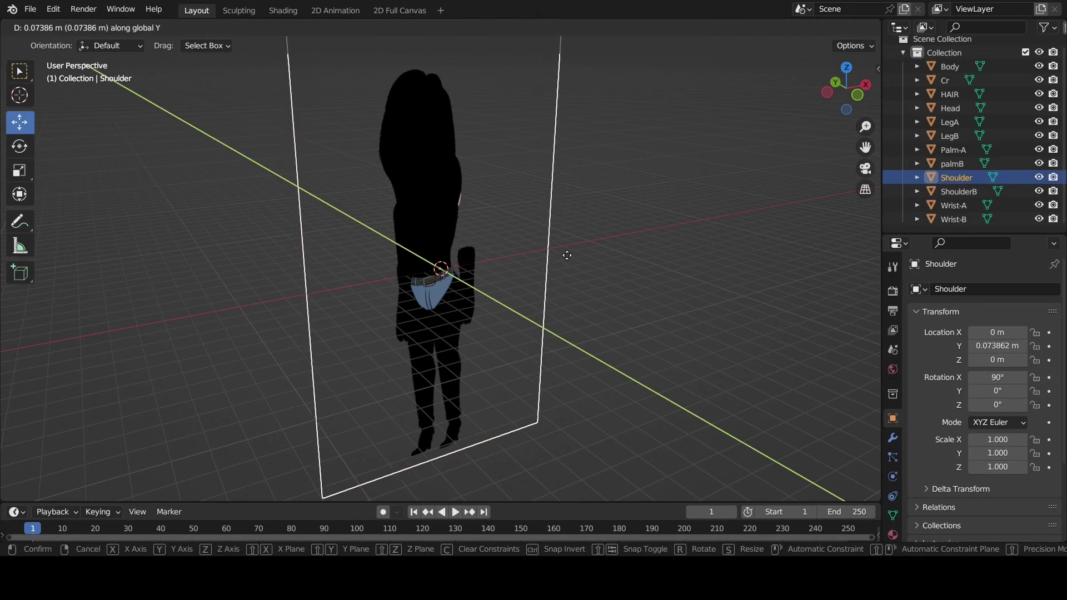
{"action": "key", "text": "Escape"}
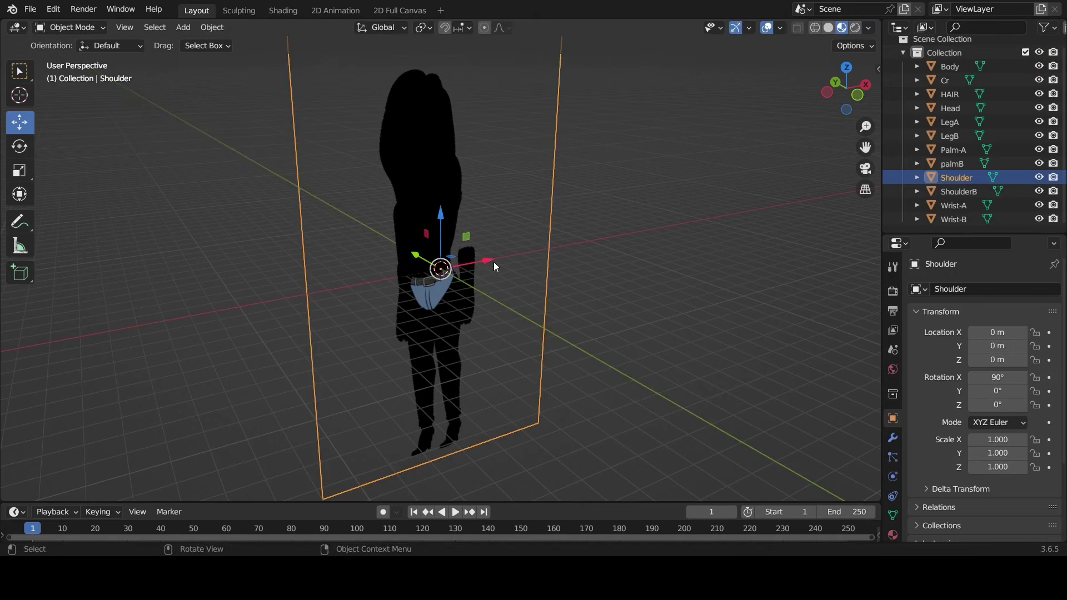
Isolate the Shoulder plane in front view and knife-cut a closed four-sided outline tightly around its artwork in Edit Mode
{"action": "key", "text": "KP_Divide"}
{"action": "key", "text": "KP_1"}
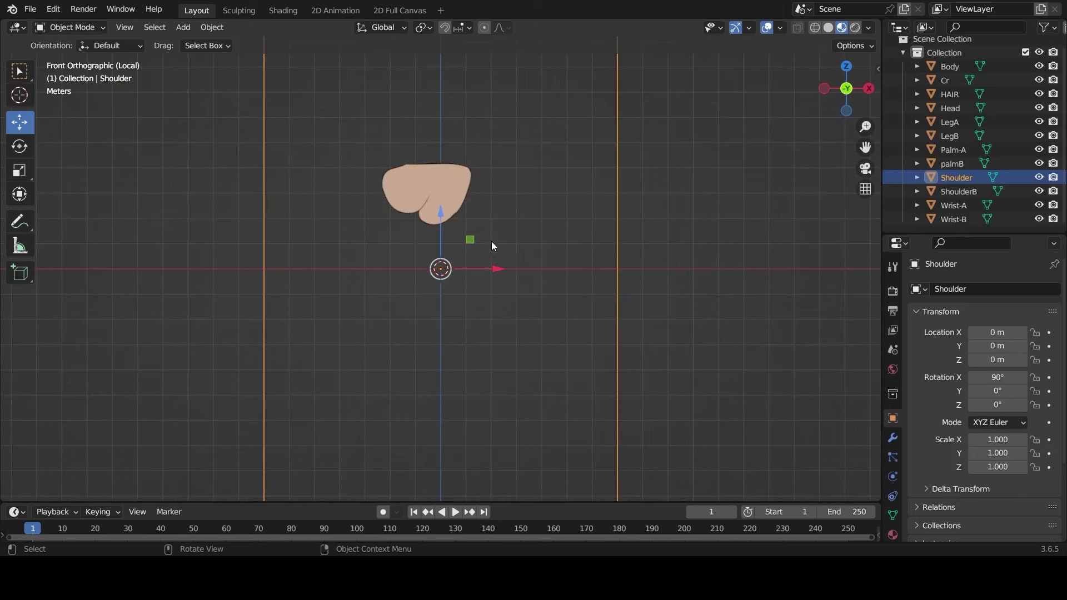
{"action": "scroll", "coordinate": [521, 232], "scroll_direction": "down", "scroll_amount": 2}
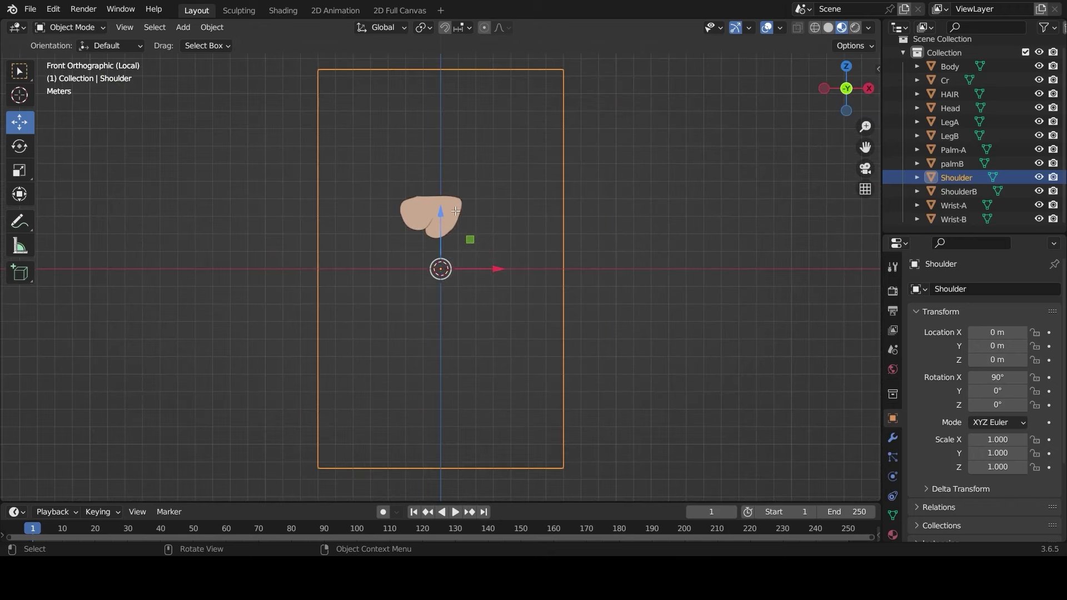
{"action": "key", "text": "Tab"}
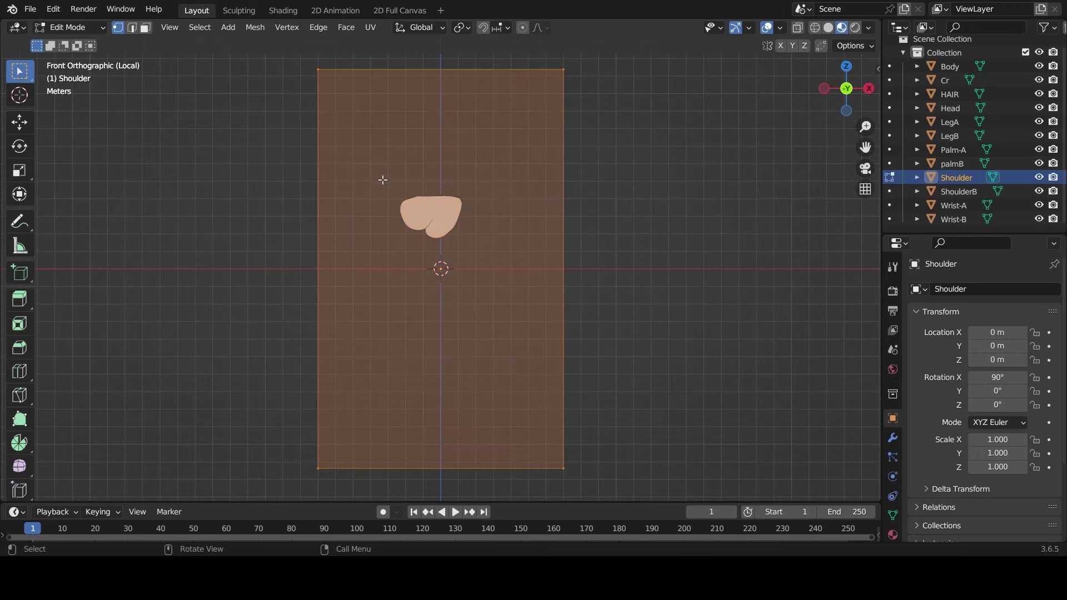
{"action": "key", "text": "c"}
{"action": "key", "text": "Escape"}
{"action": "key", "text": "k"}
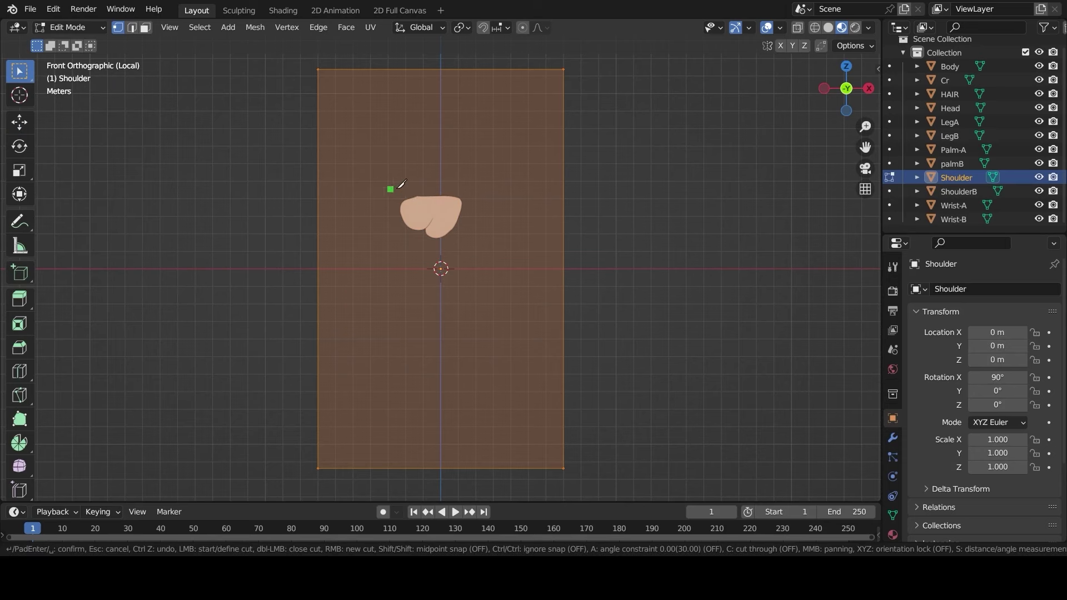
{"action": "left_click", "coordinate": [475, 190]}
{"action": "left_click", "coordinate": [397, 195]}
{"action": "key", "text": "Return"}
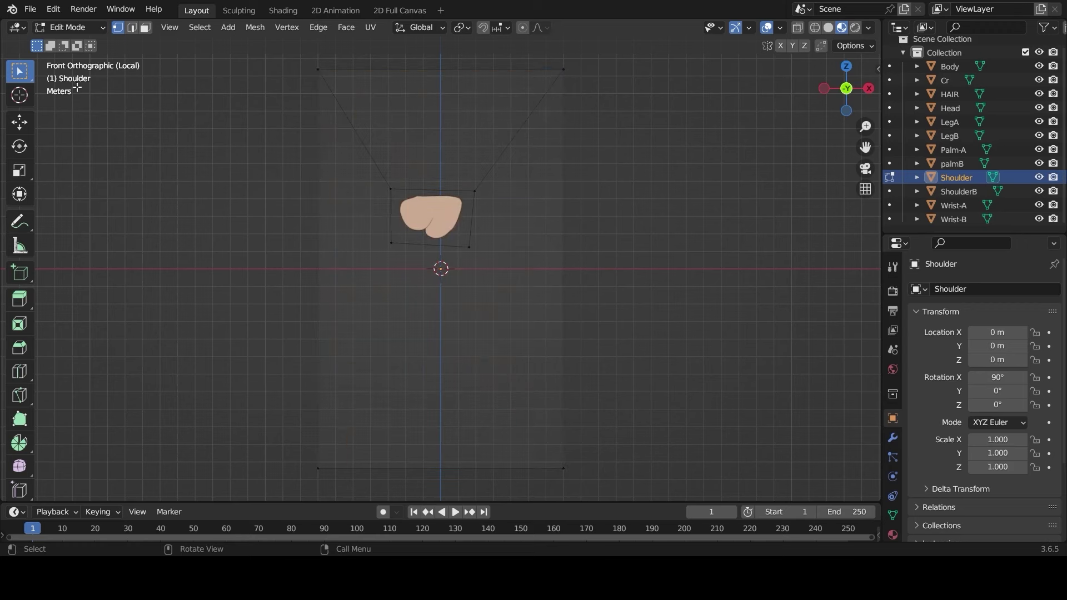
Delete the two faces surrounding the Shoulder cut and return to the full character's front view in Object Mode
{"action": "left_click", "coordinate": [145, 27]}
{"action": "left_click", "coordinate": [395, 124]}
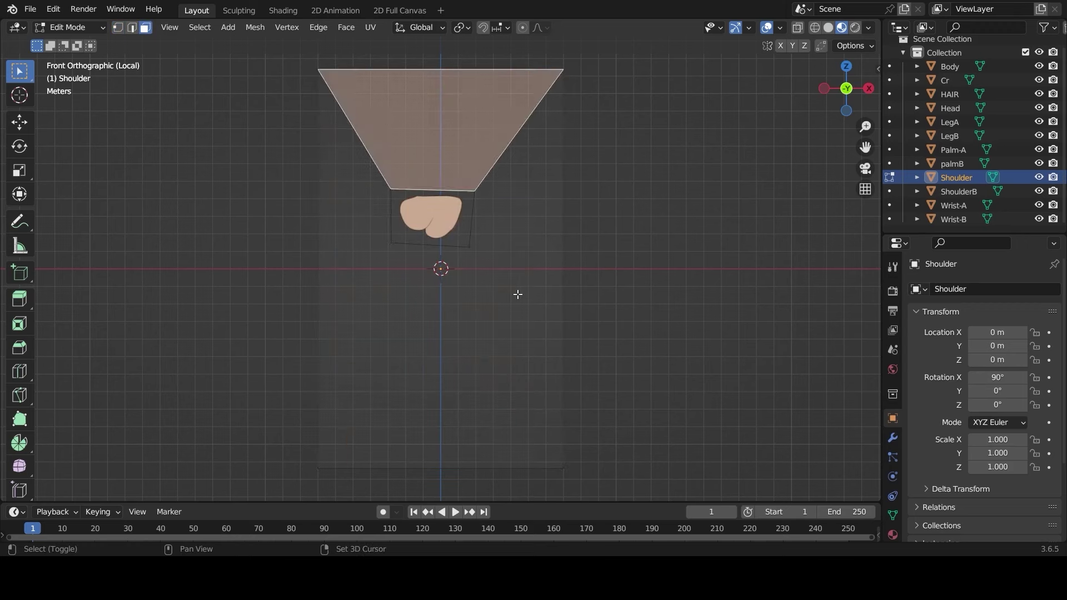
{"action": "left_click", "coordinate": [382, 305], "text": "shift"}
{"action": "key", "text": "x"}
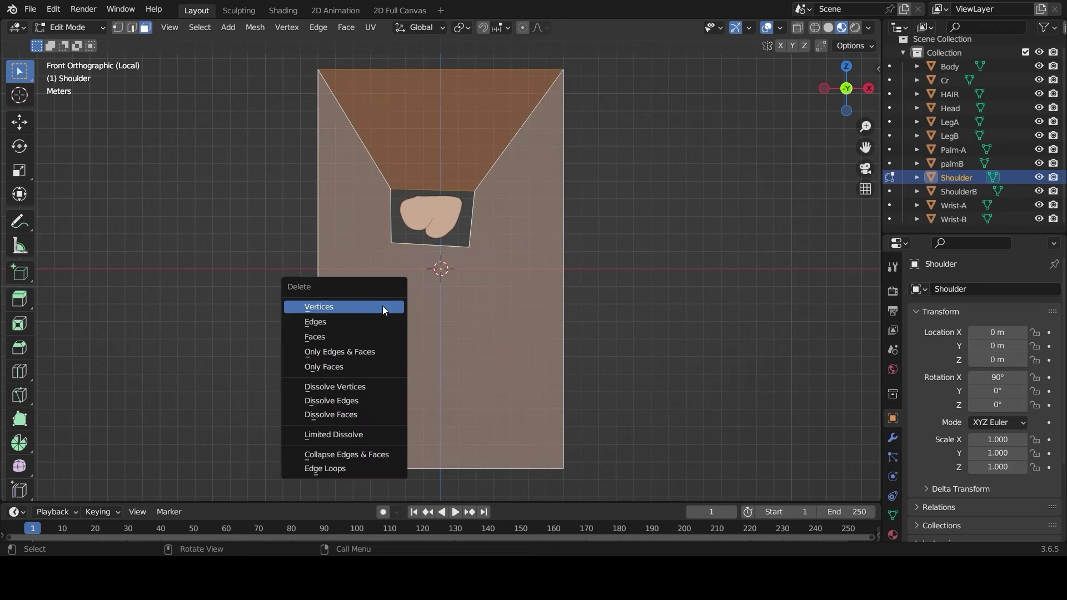
{"action": "left_click", "coordinate": [378, 336]}
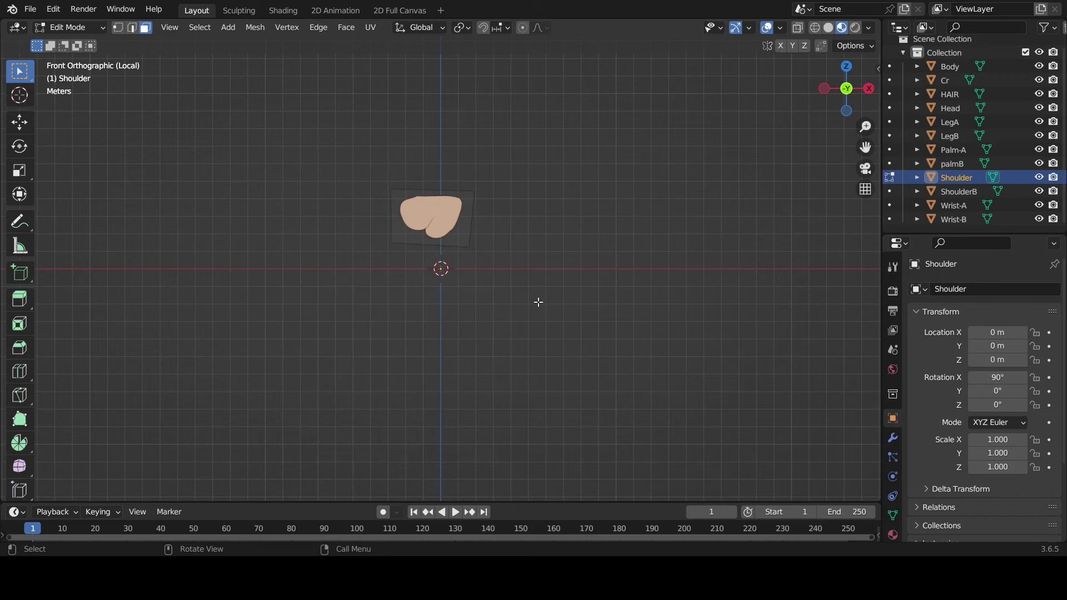
{"action": "key", "text": "KP_Divide"}
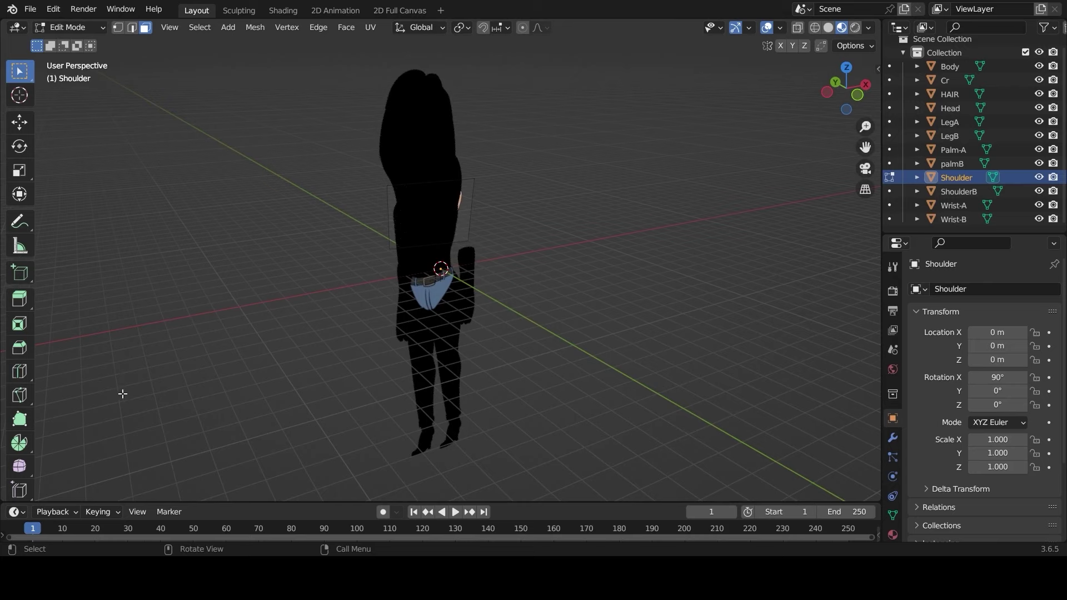
{"action": "key", "text": "KP_1"}
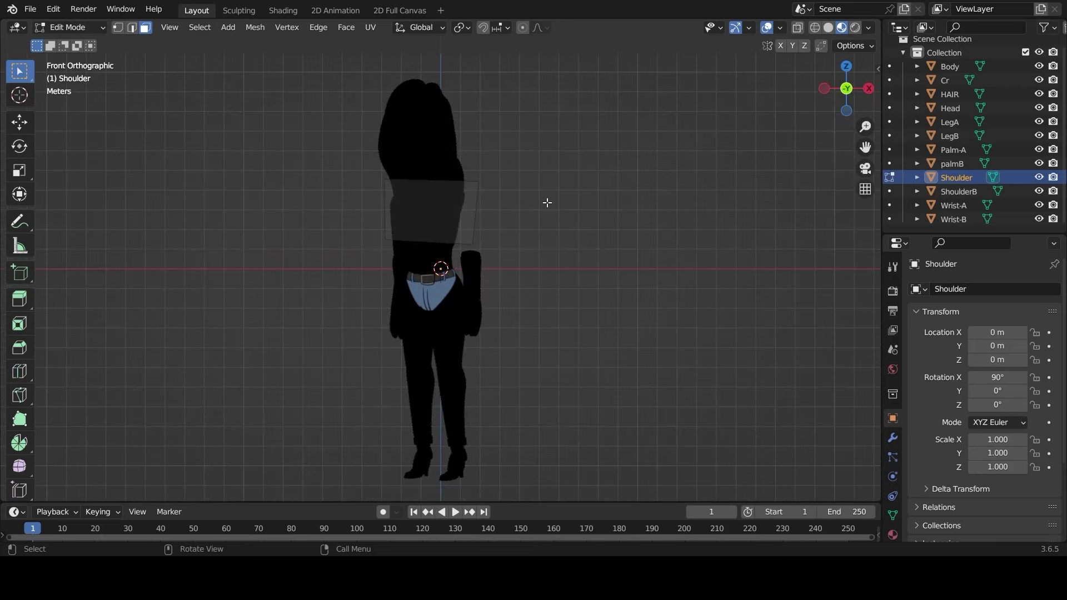
{"action": "key", "text": "Tab"}
Isolate the ShoulderB plane and knife-cut a closed four-sided outline around its upper-arm artwork in Edit Mode
{"action": "left_click", "coordinate": [972, 192]}
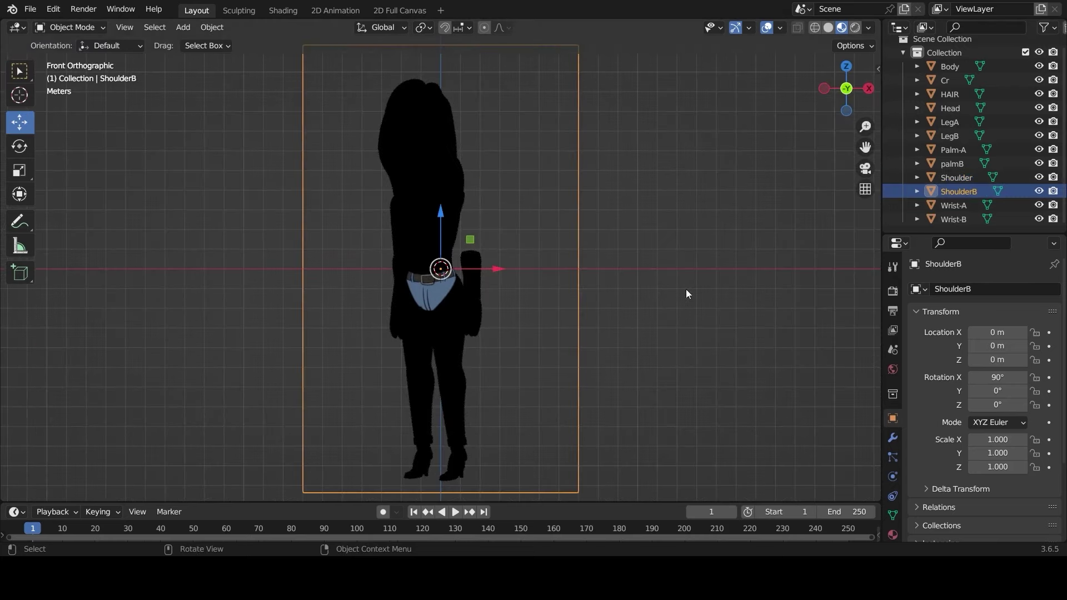
{"action": "key", "text": "KP_Divide"}
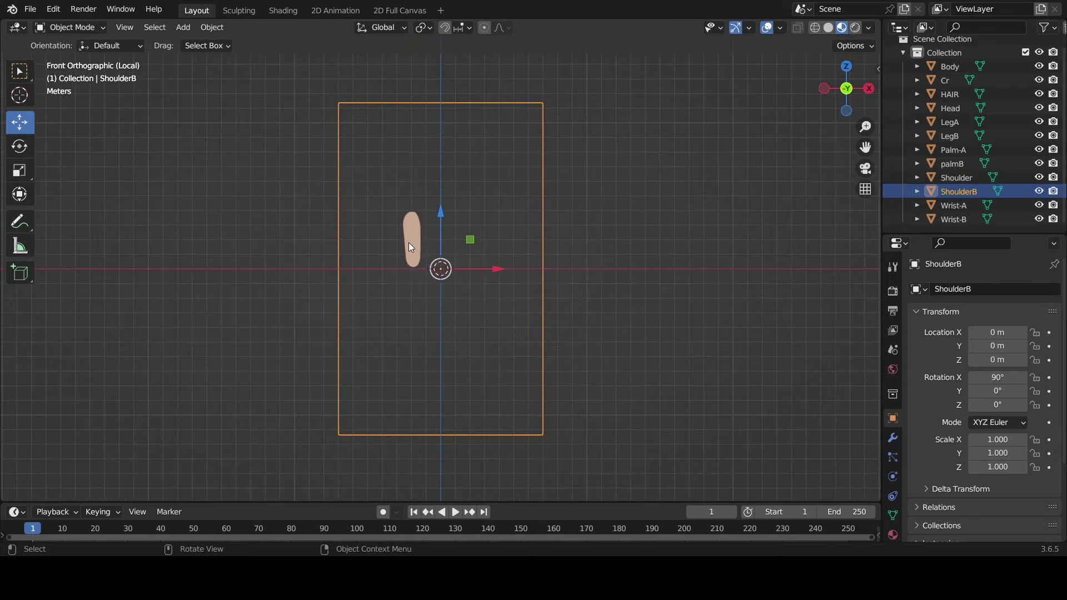
{"action": "key", "text": "Tab"}
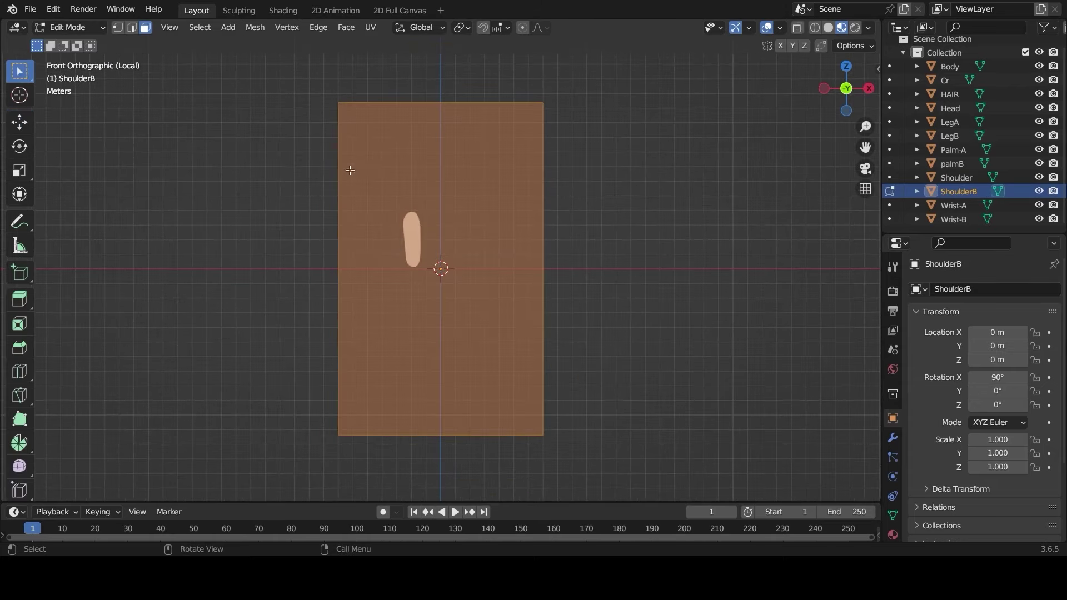
{"action": "key", "text": "k"}
{"action": "left_click", "coordinate": [396, 209]}
{"action": "left_click", "coordinate": [429, 209]}
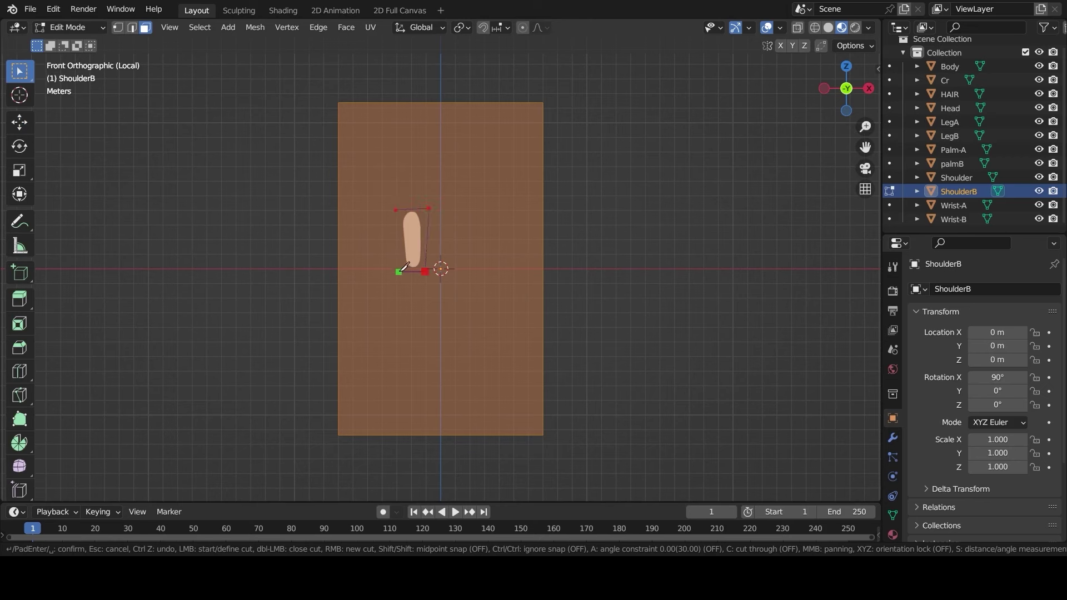
{"action": "left_click", "coordinate": [398, 271]}
{"action": "left_click", "coordinate": [395, 210]}
{"action": "key", "text": "Return"}
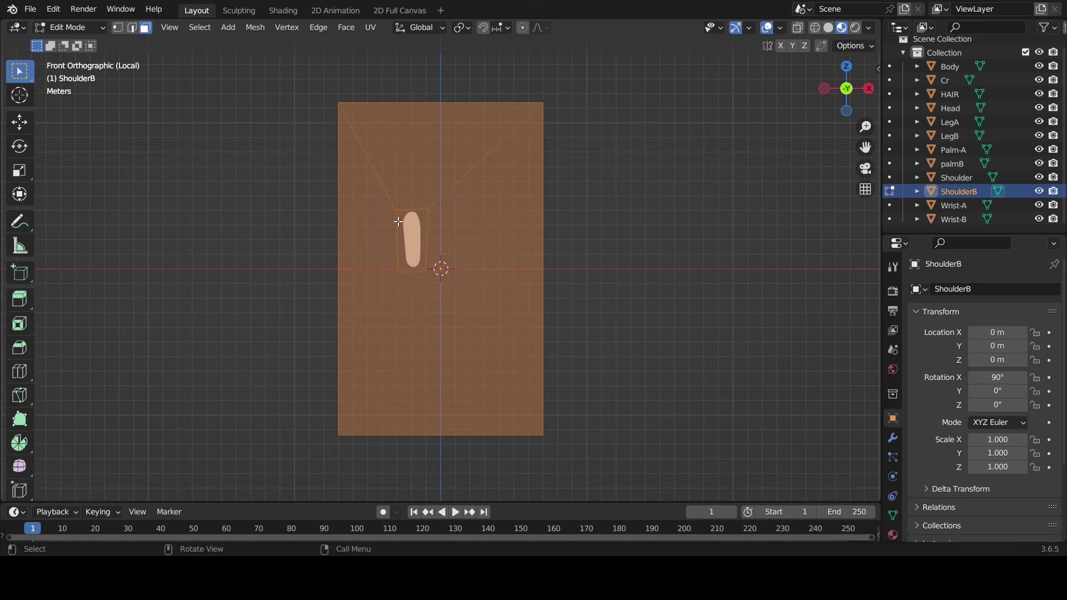
Delete the faces outside the ShoulderB cut and leave the plane's isolated view
{"action": "left_click", "coordinate": [442, 184]}
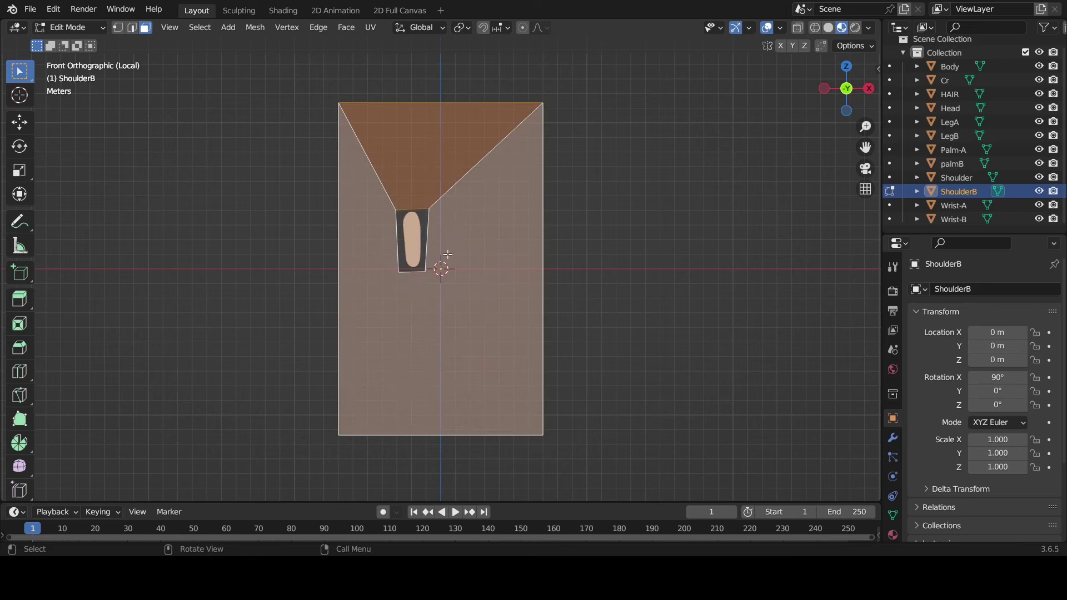
{"action": "key", "text": "x"}
{"action": "left_click", "coordinate": [446, 254]}
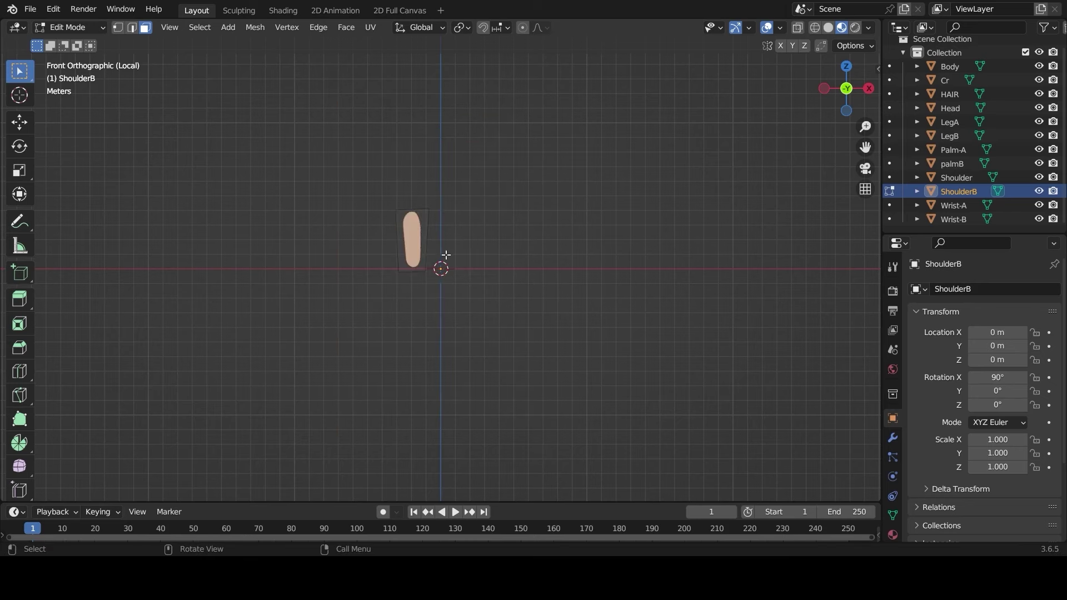
{"action": "key", "text": "KP_Divide"}
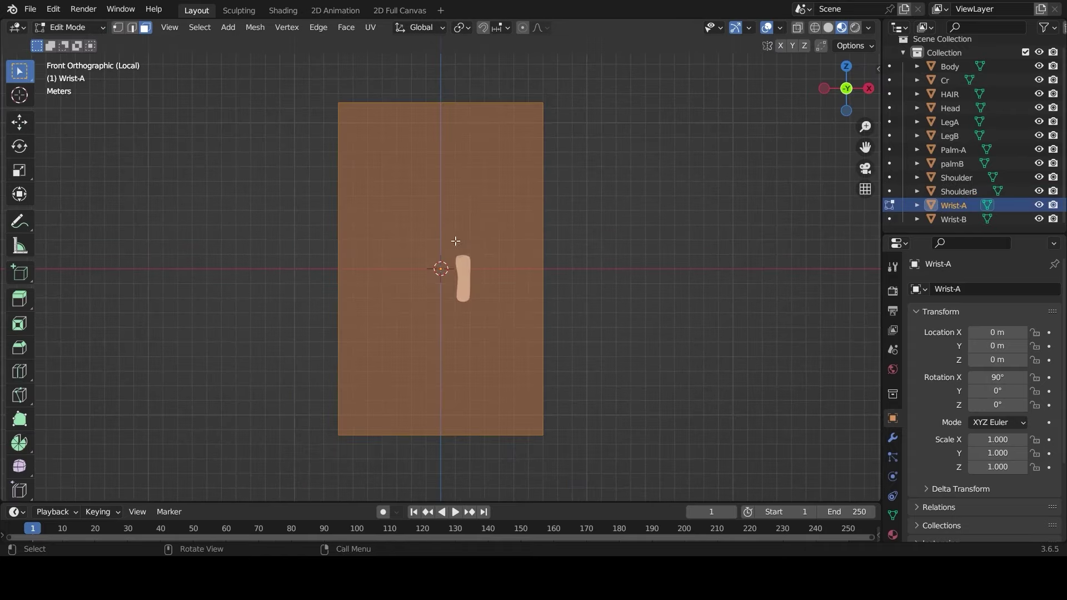
Delete the surplus faces of the Wrist-A plane and knife-cut an outline around the torso artwork on the isolated Body plane
{"action": "key", "text": "x"}
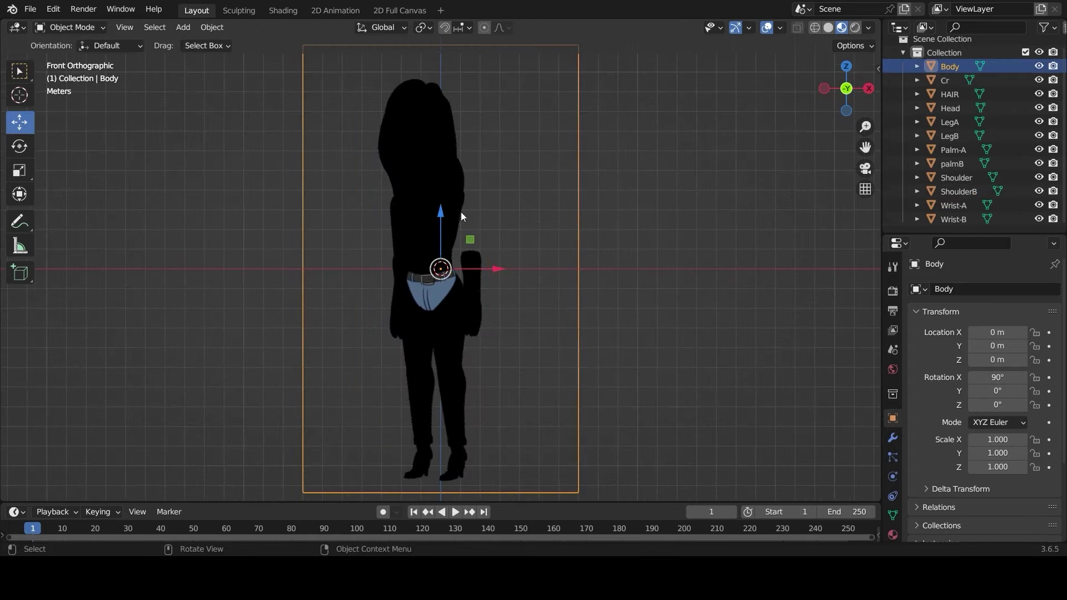
{"action": "left_click", "coordinate": [461, 212]}
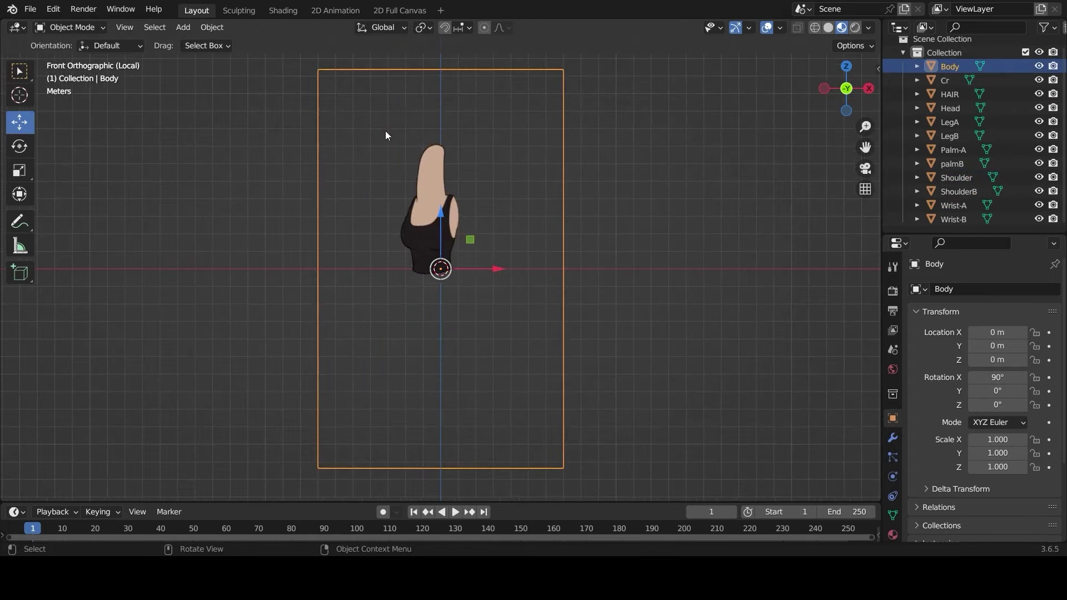
{"action": "key", "text": "Tab"}
{"action": "key", "text": "k"}
{"action": "left_click", "coordinate": [388, 130]}
{"action": "left_click", "coordinate": [471, 132]}
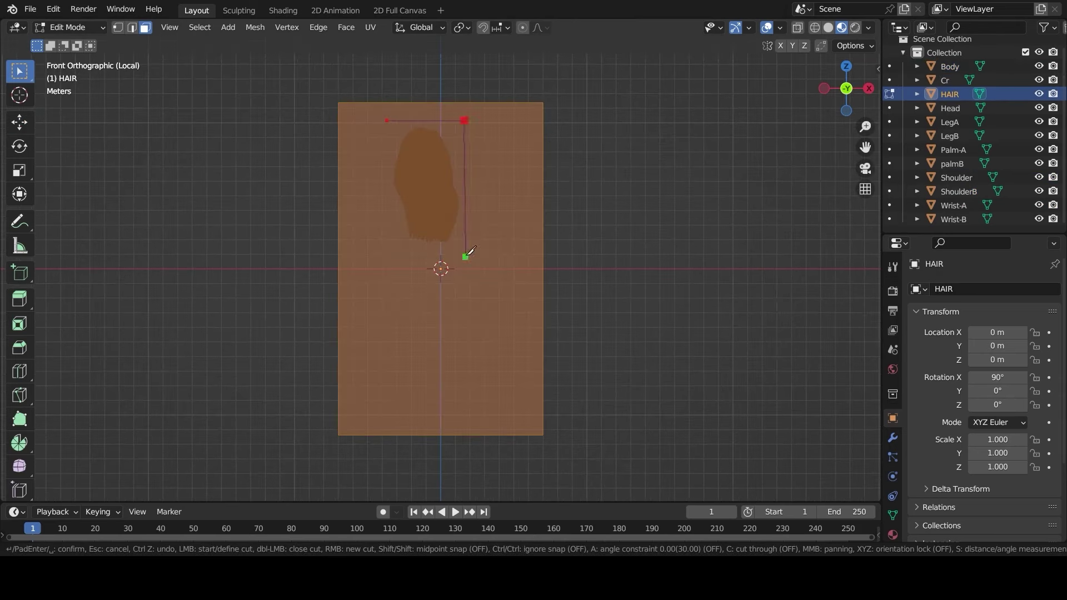
Knife-cut four-sided outlines around the artwork on the isolated HAIR, Head and LegA planes
{"action": "key", "text": "Return"}
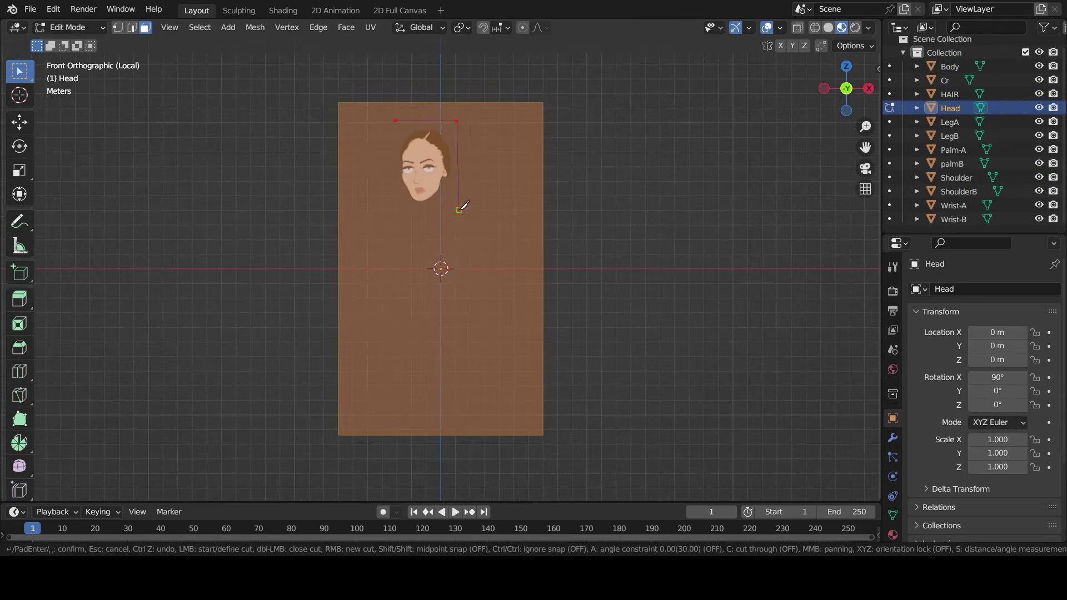
{"action": "key", "text": "Return"}
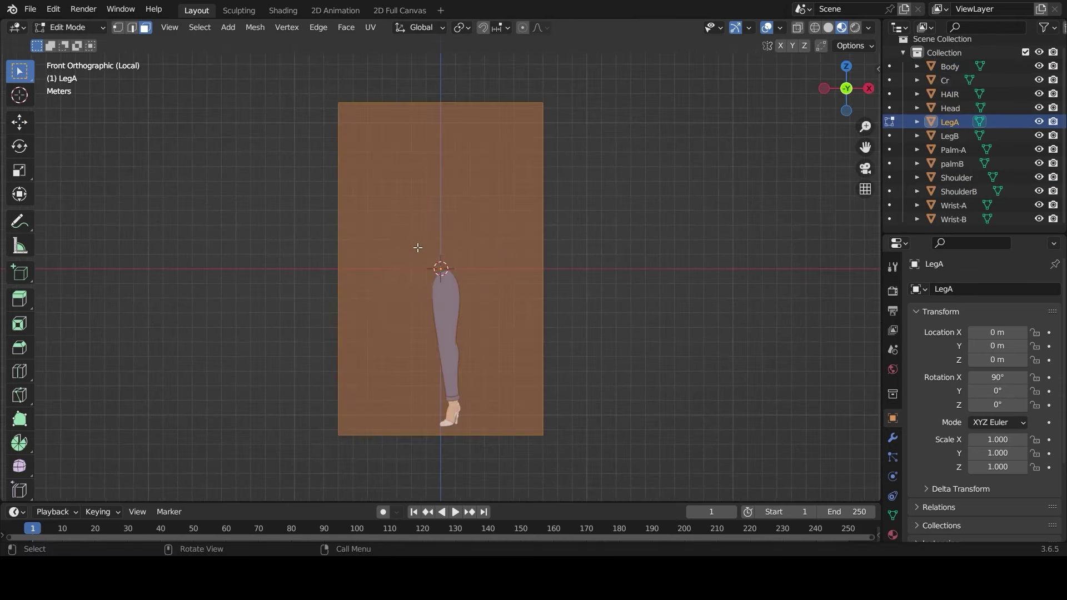
{"action": "left_click", "coordinate": [468, 261]}
{"action": "left_click", "coordinate": [471, 435]}
{"action": "left_click", "coordinate": [424, 435]}
{"action": "key", "text": "Return"}
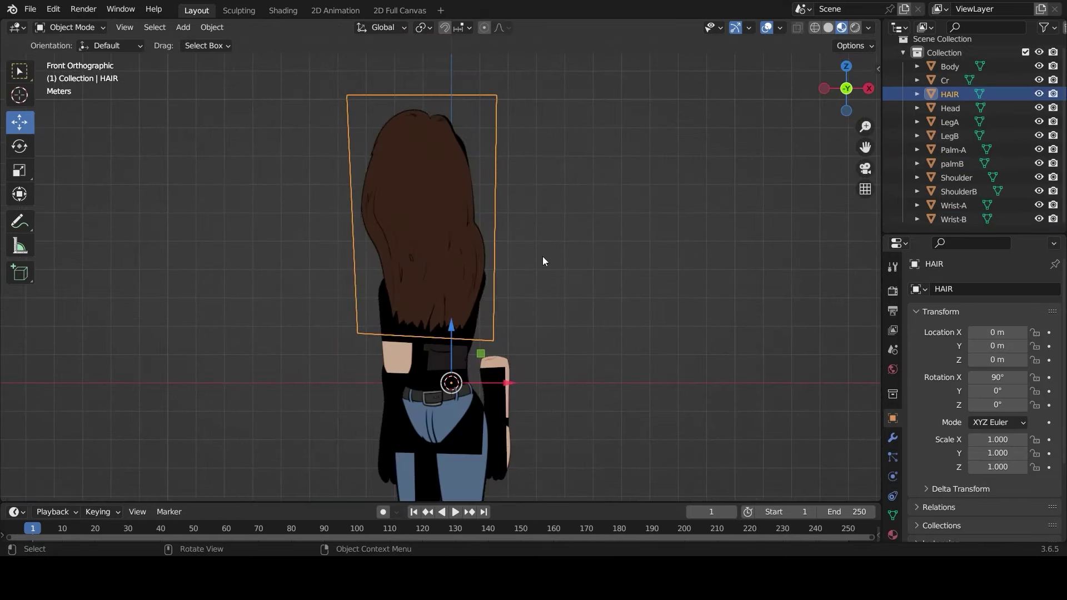
Move the HAIR plane back along Y to about 0.27173 m so it sits behind the head and torso
{"action": "key", "text": "g"}
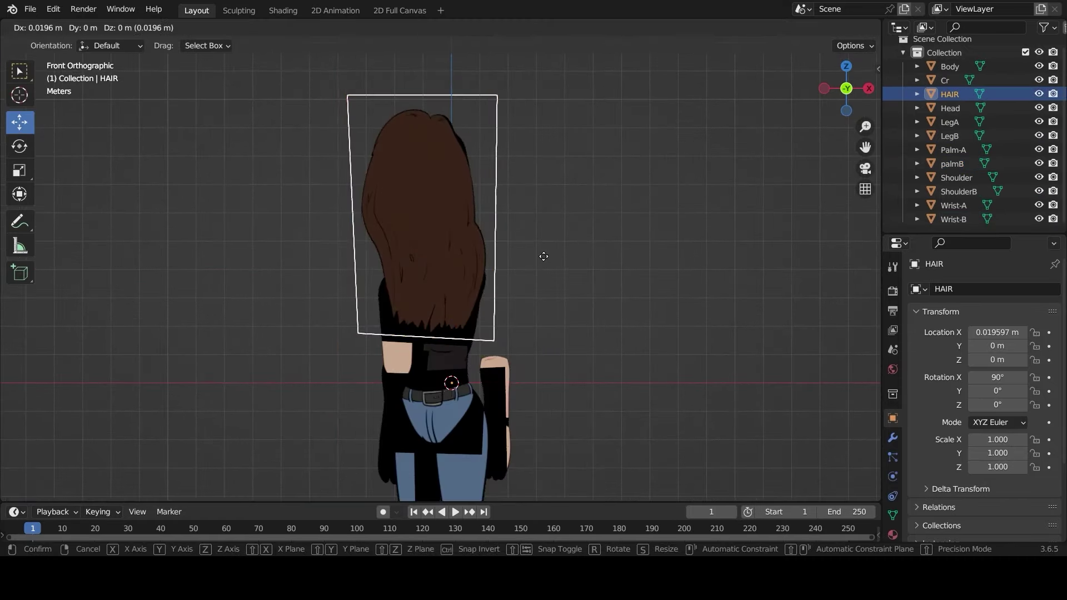
{"action": "key", "text": "y"}
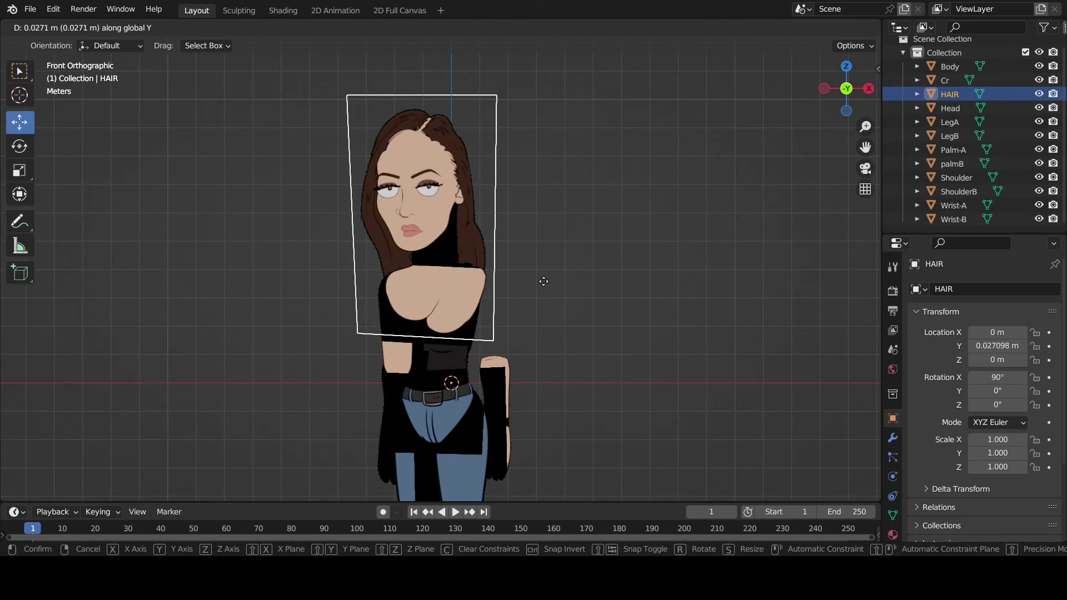
{"action": "left_click", "coordinate": [535, 331]}
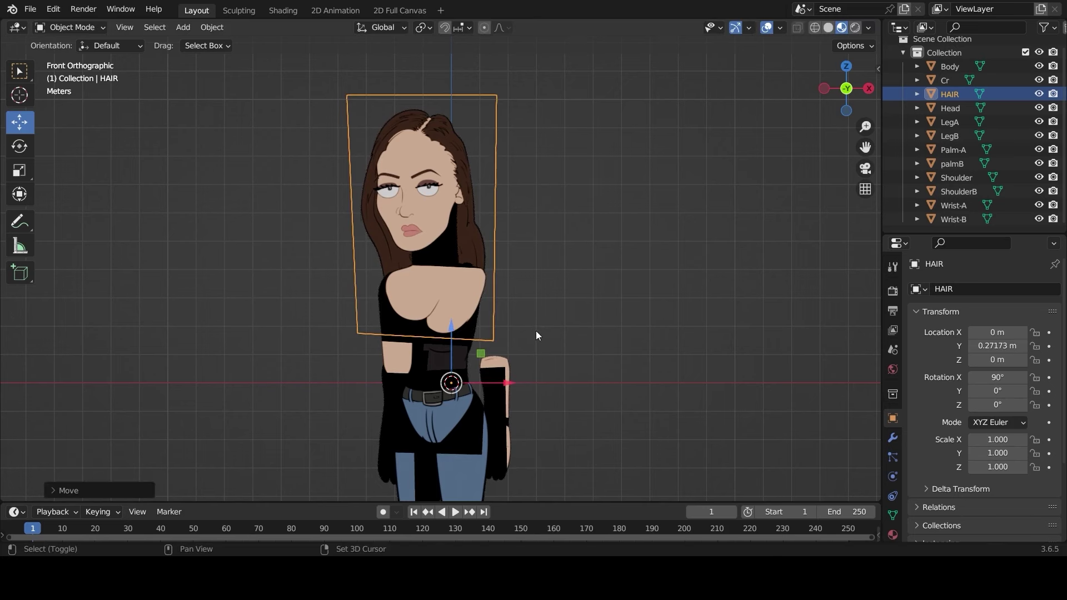
Move the Shoulder plane back along Y to about 0.017758 m, behind the torso and upper arm
{"action": "left_click", "coordinate": [446, 280]}
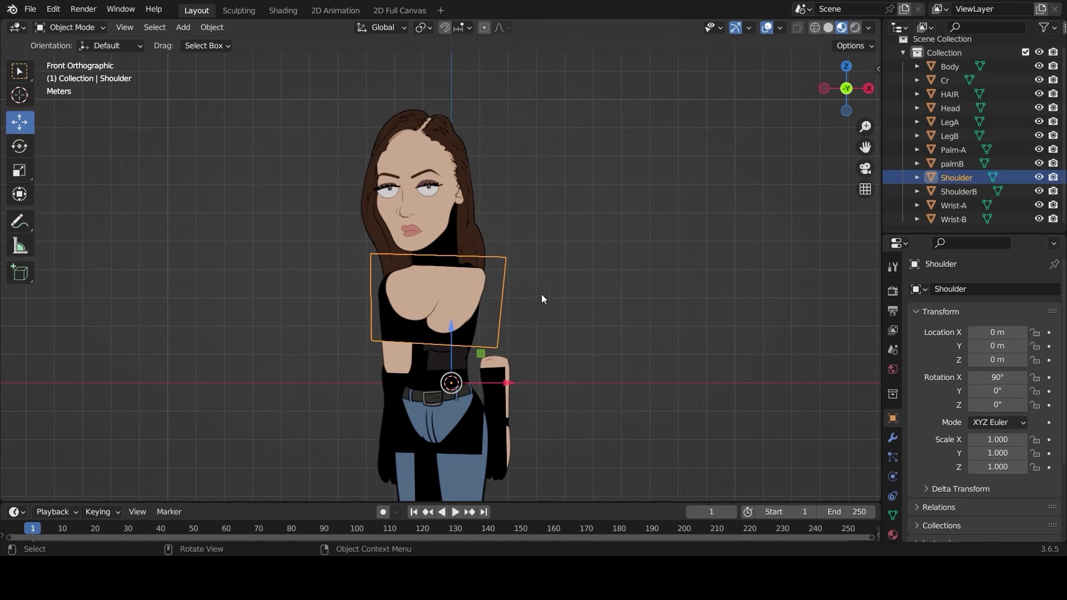
{"action": "key", "text": "g"}
{"action": "key", "text": "y"}
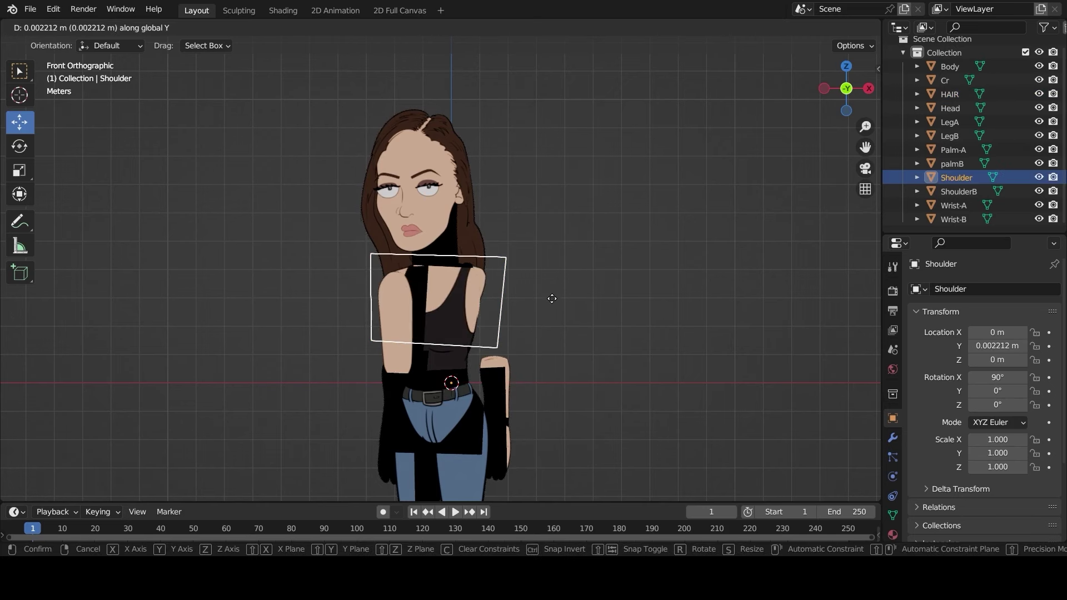
{"action": "left_click", "coordinate": [552, 311]}
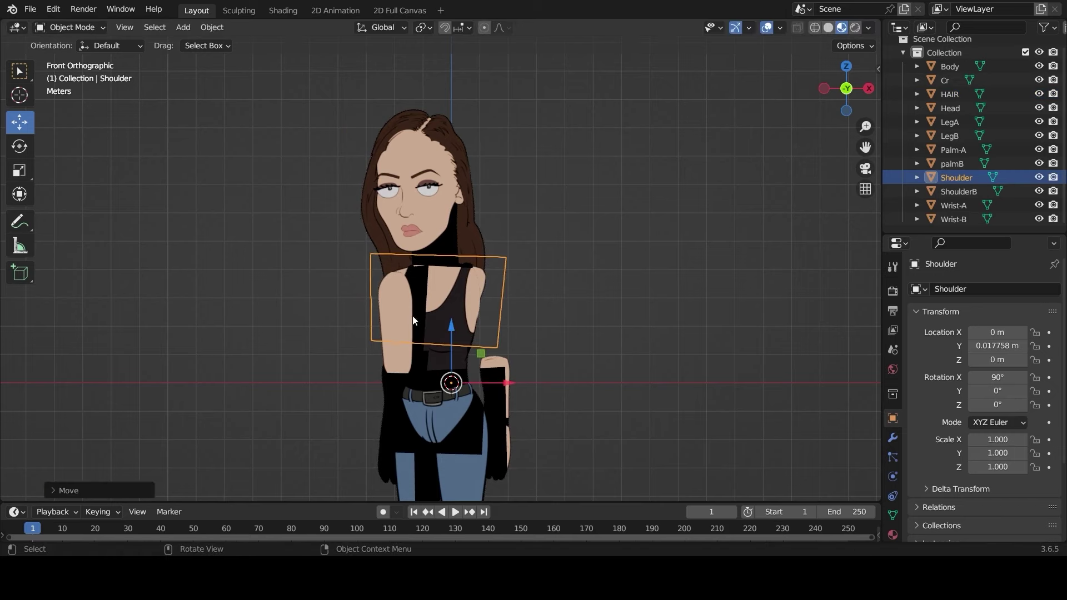
Shift the Cr pelvis and LegA planes along Y to about -0.000553 m
{"action": "left_click", "coordinate": [444, 413]}
{"action": "left_click_drag", "start_coordinate": [865, 147], "coordinate": [844, 0]}
{"action": "left_click", "coordinate": [664, 197]}
{"action": "left_click", "coordinate": [429, 234]}
{"action": "left_click", "coordinate": [429, 235]}
{"action": "left_click", "coordinate": [428, 235]}
{"action": "left_click", "coordinate": [428, 234]}
{"action": "key", "text": "g"}
{"action": "key", "text": "y"}
{"action": "left_click", "coordinate": [544, 369]}
Move the Cr plane alone along Y to correct how its pelvis artwork overlaps the legs
{"action": "left_click", "coordinate": [443, 237]}
{"action": "left_click", "coordinate": [389, 227]}
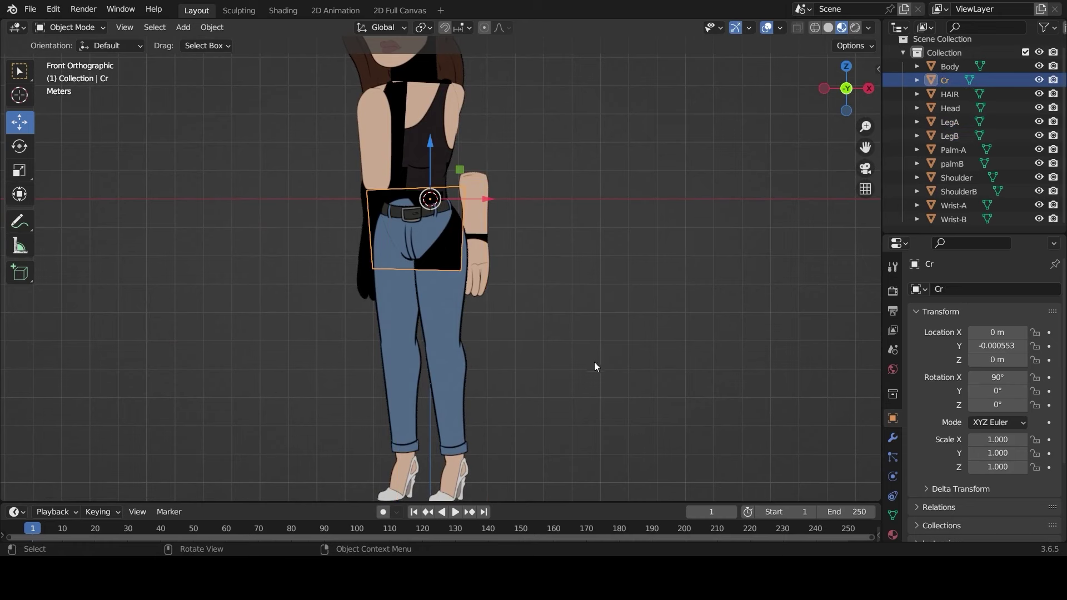
{"action": "key", "text": "g"}
{"action": "key", "text": "y"}
{"action": "left_click", "coordinate": [594, 357]}
Move the LegB plane along Y to about 0.000553 m
{"action": "left_click", "coordinate": [406, 356]}
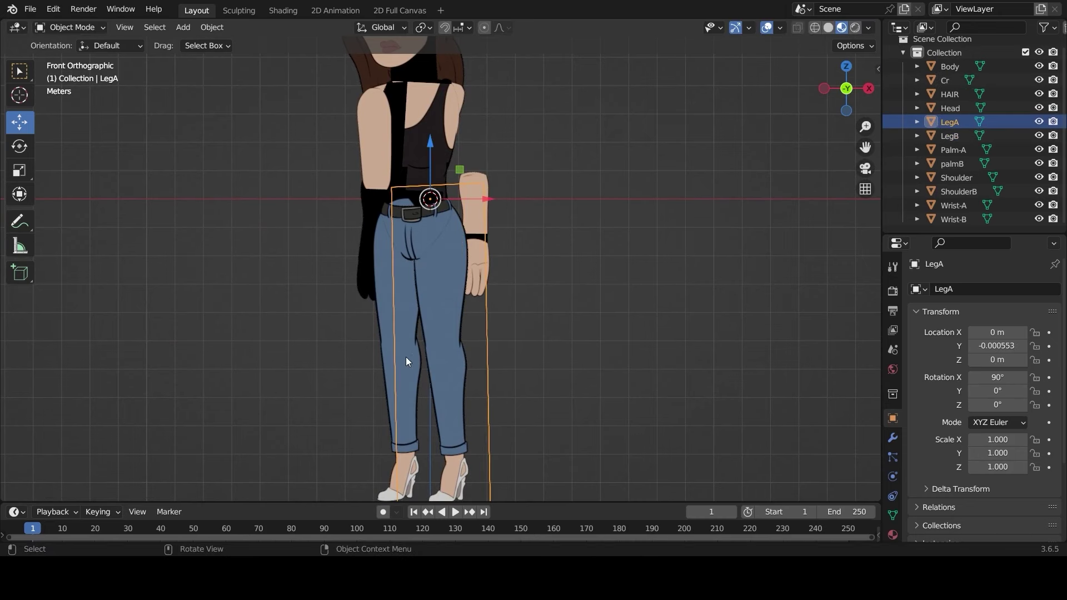
{"action": "left_click", "coordinate": [400, 392]}
{"action": "key", "text": "g"}
{"action": "key", "text": "y"}
{"action": "left_click", "coordinate": [489, 341]}
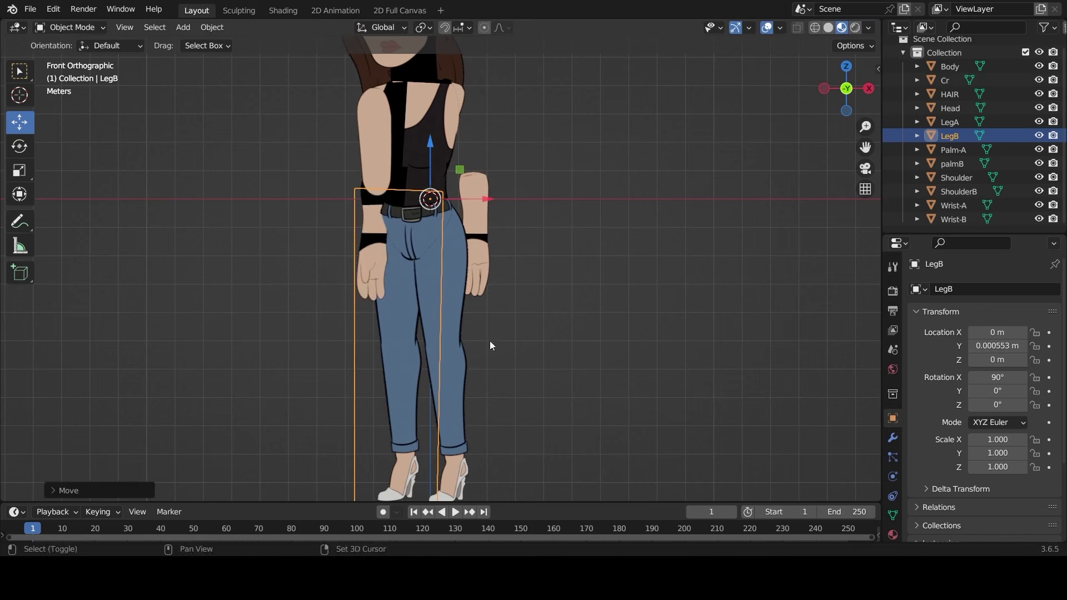
Select the palmB, Wrist-B and ShoulderB planes together and move them back along Y to about 0.001536 m
{"action": "left_click", "coordinate": [364, 264]}
{"action": "left_click", "coordinate": [360, 214], "text": "shift"}
{"action": "left_click", "coordinate": [360, 215], "text": "shift"}
{"action": "key", "text": "g"}
{"action": "key", "text": "y"}
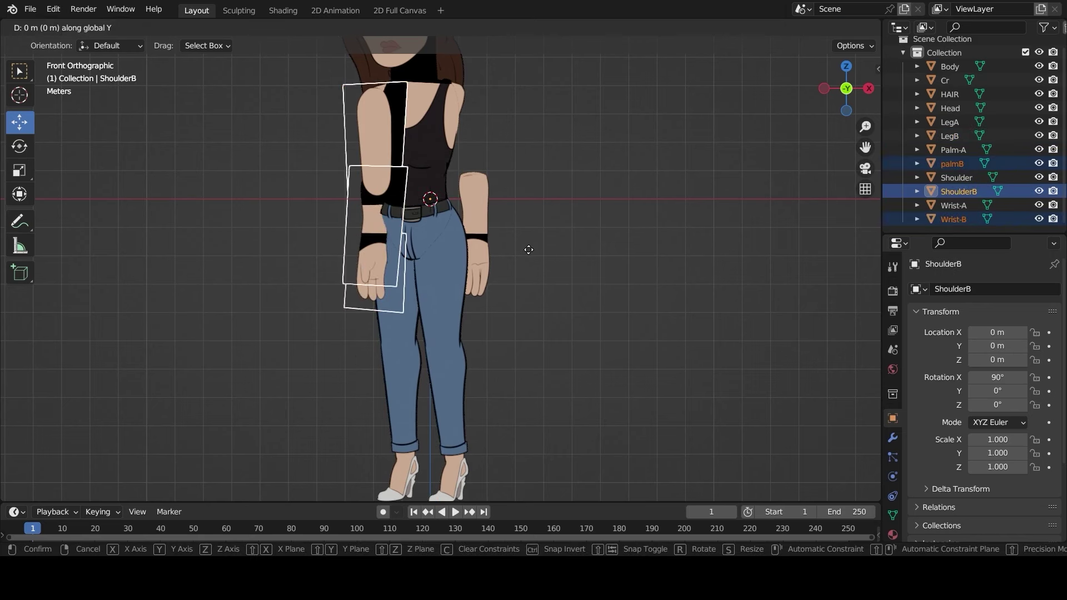
{"action": "left_click", "coordinate": [343, 212]}
Move the ShoulderB plane alone along Y to layer the upper arm correctly with the forearm
{"action": "left_click", "coordinate": [370, 183]}
{"action": "left_click", "coordinate": [370, 182]}
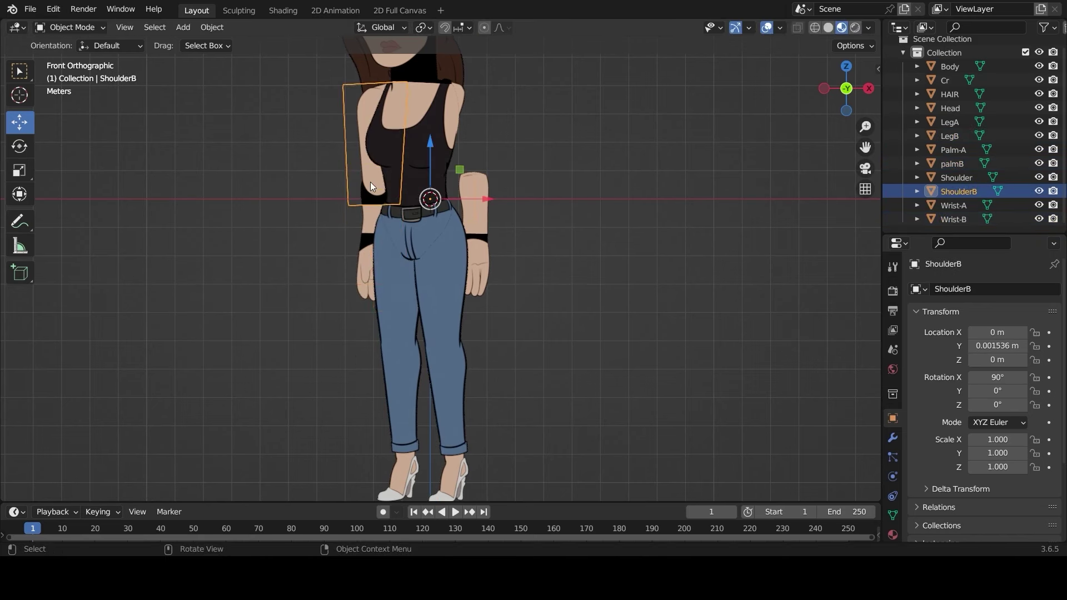
{"action": "key", "text": "g"}
{"action": "key", "text": "y"}
{"action": "left_click", "coordinate": [466, 224]}
Move the palmB hand plane alone along Y to layer it correctly with the forearm
{"action": "left_click", "coordinate": [357, 263]}
{"action": "left_click", "coordinate": [358, 262]}
{"action": "key", "text": "g"}
{"action": "key", "text": "y"}
{"action": "left_click", "coordinate": [437, 283]}
Move the Body plane forward along Y to about -0.000171 m so the neck covers the gap under the head
{"action": "left_click_drag", "start_coordinate": [865, 148], "coordinate": [853, 354]}
{"action": "scroll", "coordinate": [422, 368], "scroll_direction": "up", "scroll_amount": 3}
{"action": "left_click", "coordinate": [423, 368]}
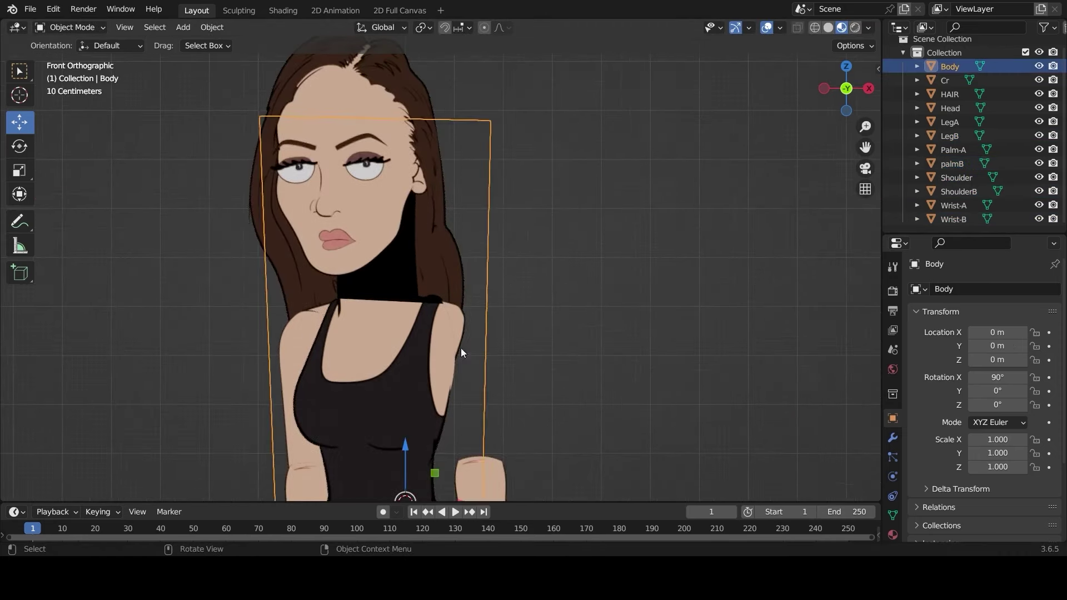
{"action": "scroll", "coordinate": [496, 328], "scroll_direction": "down", "scroll_amount": 2}
{"action": "key", "text": "g"}
{"action": "key", "text": "y"}
{"action": "left_click", "coordinate": [496, 327]}
Move the Head plane forward along Y so the face sits in front of the neck
{"action": "left_click", "coordinate": [363, 182]}
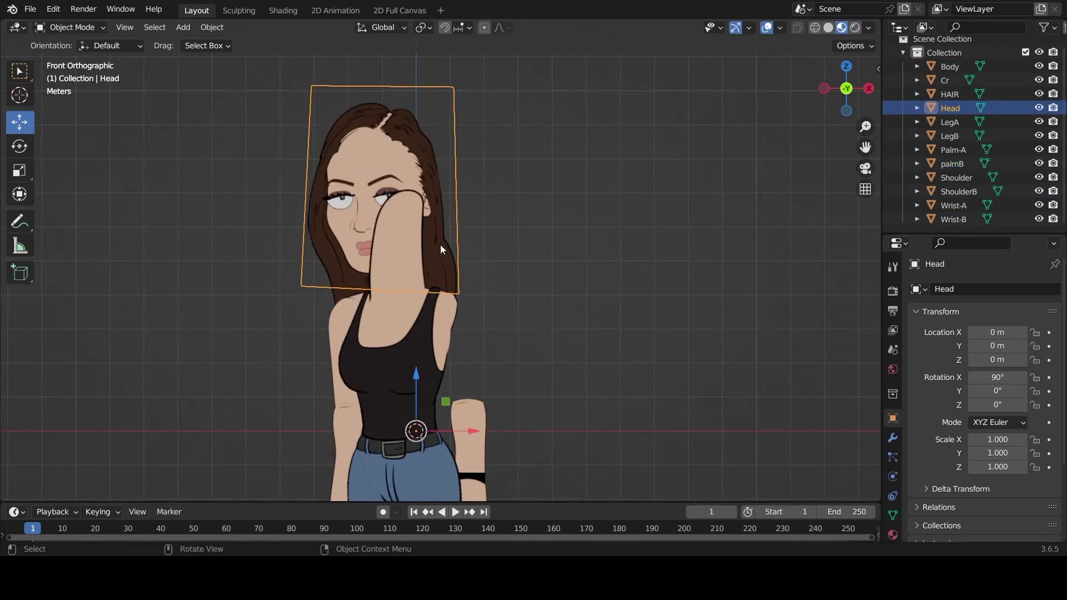
{"action": "key", "text": "g"}
{"action": "key", "text": "y"}
{"action": "left_click", "coordinate": [464, 375]}
Select the Wrist-A and Palm-A planes together and move them forward along Y to about -0.015417 m
{"action": "scroll", "coordinate": [463, 375], "scroll_direction": "down", "scroll_amount": 3}
{"action": "left_click", "coordinate": [466, 371]}
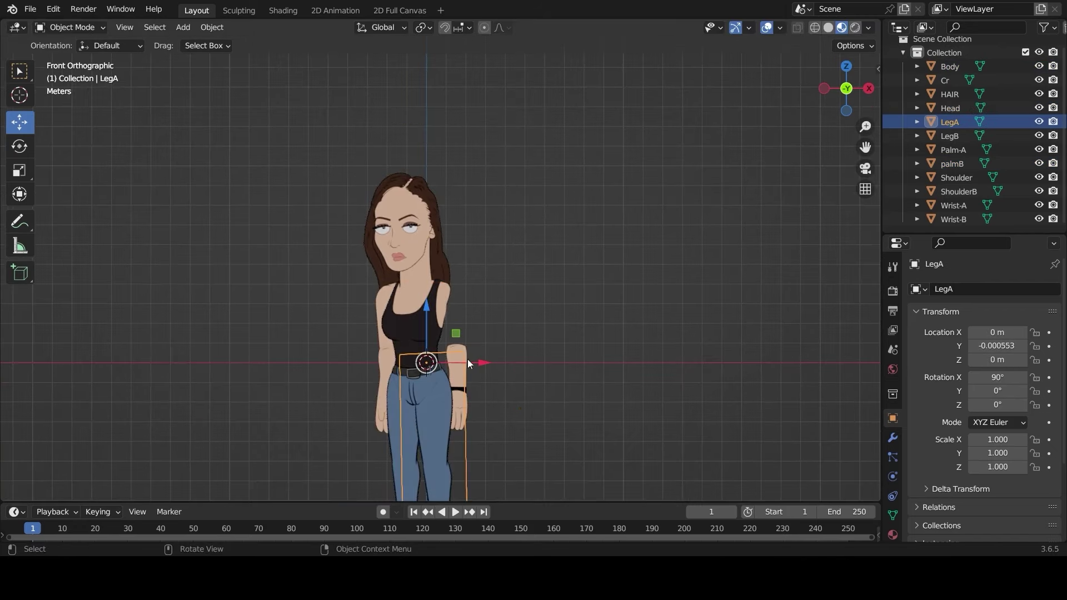
{"action": "left_click", "coordinate": [470, 359]}
{"action": "left_click", "coordinate": [467, 425], "text": "shift"}
{"action": "left_click", "coordinate": [467, 423], "text": "shift"}
{"action": "left_click", "coordinate": [469, 422], "text": "shift"}
{"action": "left_click", "coordinate": [468, 422], "text": "shift"}
{"action": "key", "text": "g"}
{"action": "key", "text": "y"}
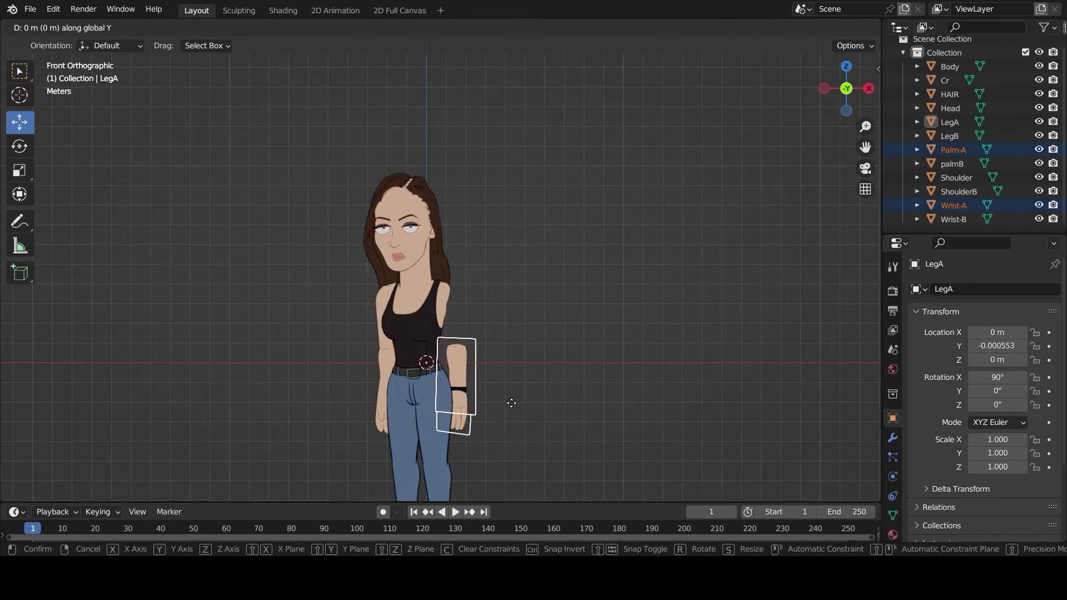
{"action": "left_click", "coordinate": [507, 388]}
Move the Palm-A plane alone forward along Y to about -0.016978 m, in front of Wrist-A
{"action": "left_click", "coordinate": [465, 426]}
{"action": "key", "text": "g"}
{"action": "key", "text": "y"}
{"action": "left_click", "coordinate": [529, 403]}
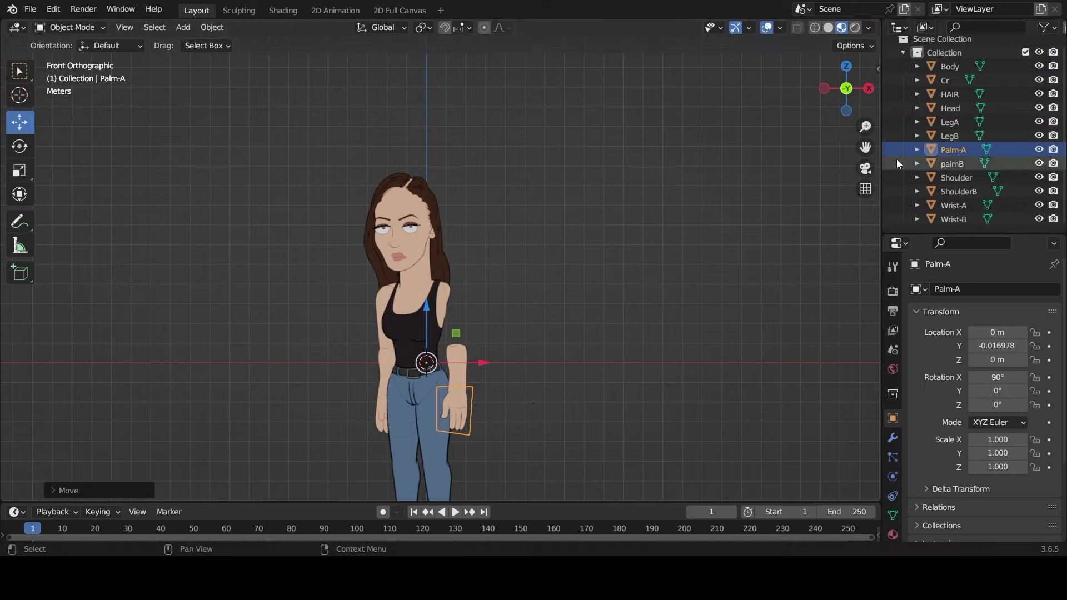
Import the missing ShoulderA image as a plane and rotate it 90° about the X axis
{"action": "scroll", "coordinate": [519, 202], "scroll_direction": "up", "scroll_amount": 5}
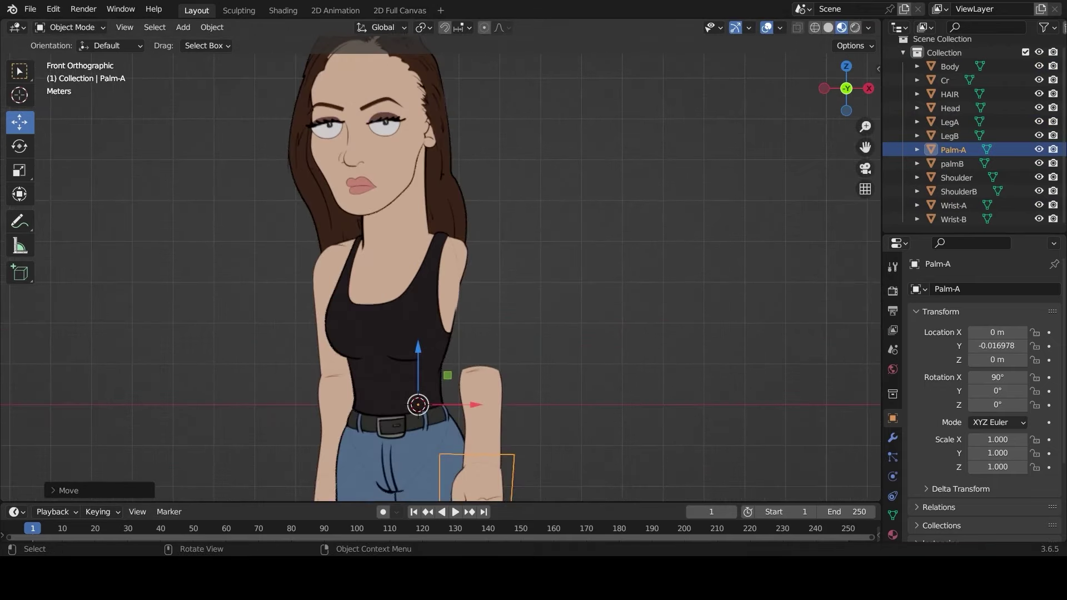
{"action": "left_click", "coordinate": [558, 323]}
{"action": "scroll", "coordinate": [500, 322], "scroll_direction": "down", "scroll_amount": 4}
{"action": "key", "text": "shift+a"}
{"action": "mouse_move", "coordinate": [459, 324]}
{"action": "left_click", "coordinate": [531, 352]}
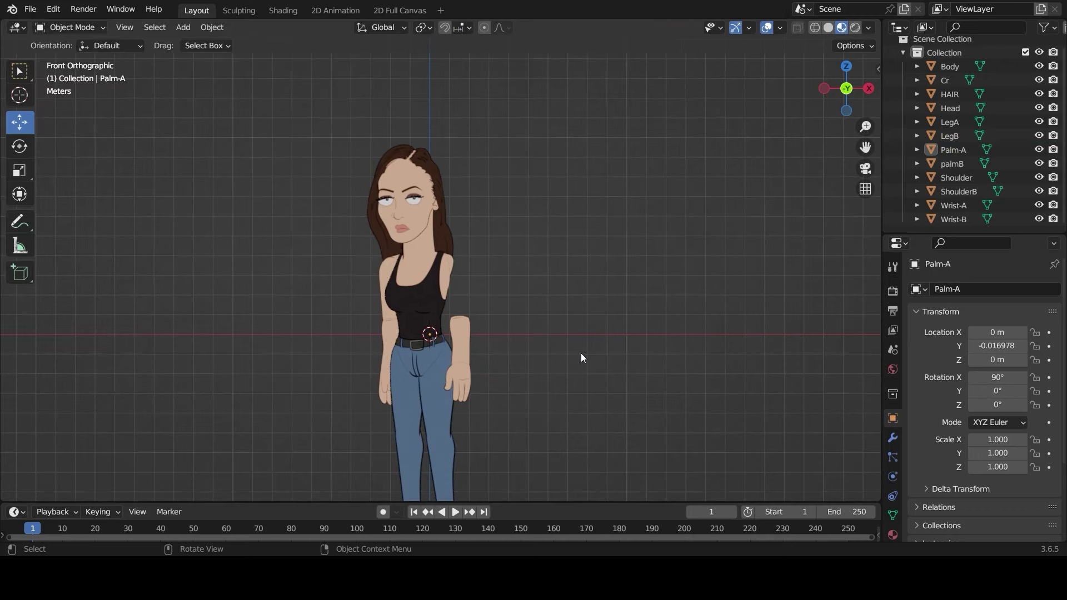
{"action": "scroll", "coordinate": [582, 353], "scroll_direction": "down", "scroll_amount": 4}
{"action": "scroll", "coordinate": [581, 353], "scroll_direction": "up", "scroll_amount": 6}
{"action": "scroll", "coordinate": [585, 379], "scroll_direction": "down", "scroll_amount": 2}
{"action": "type", "text": "rx90"}
{"action": "key", "text": "Return"}
Isolate the ShoulderA plane and knife-cut a closed four-sided outline around its upper-arm artwork in Edit Mode
{"action": "scroll", "coordinate": [549, 315], "scroll_direction": "down", "scroll_amount": 3}
{"action": "key", "text": "KP_Divide"}
{"action": "key", "text": "Tab"}
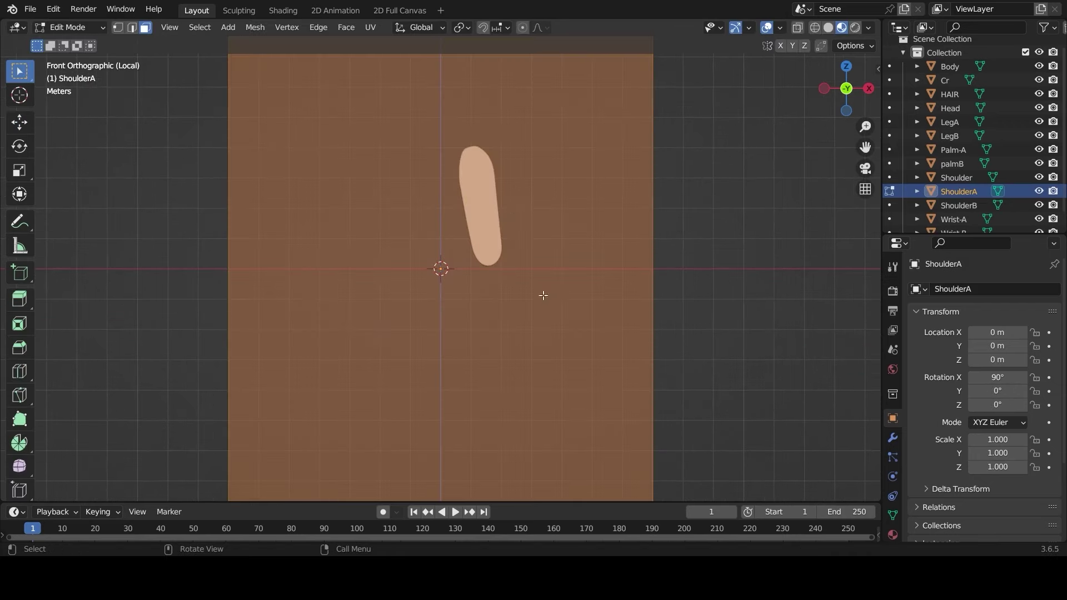
{"action": "key", "text": "k"}
{"action": "left_click", "coordinate": [446, 137]}
{"action": "left_click", "coordinate": [500, 136]}
{"action": "left_click", "coordinate": [518, 268]}
{"action": "left_click", "coordinate": [459, 270]}
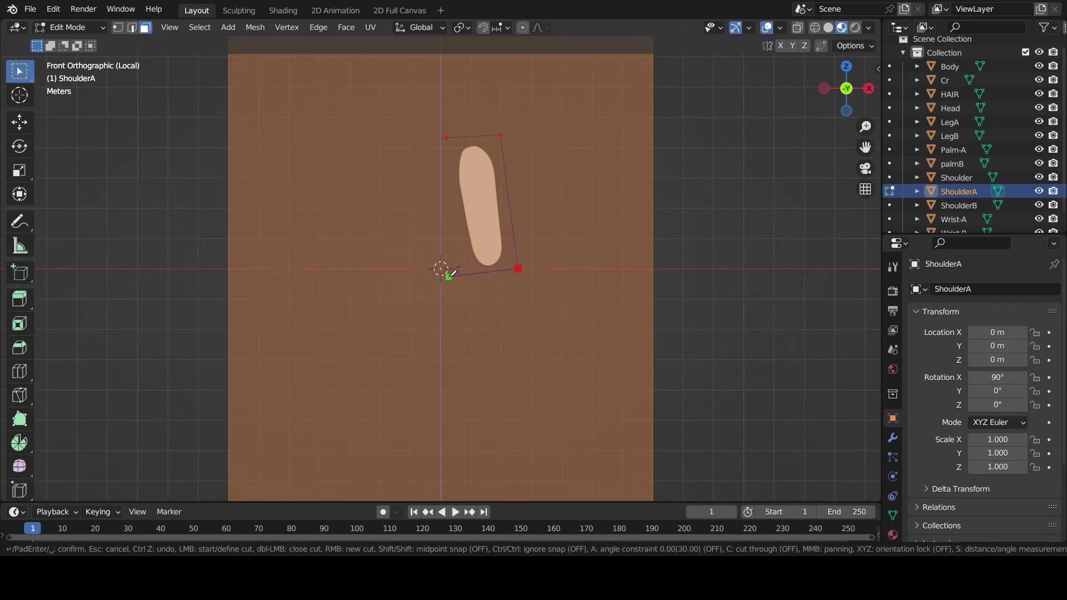
{"action": "left_click", "coordinate": [447, 137]}
{"action": "key", "text": "Return"}
Delete the faces outside the ShoulderA cut and return to the full character in Object Mode
{"action": "key", "text": "x"}
{"action": "left_click", "coordinate": [531, 275]}
{"action": "key", "text": "Tab"}
{"action": "key", "text": "KP_Divide"}
{"action": "scroll", "coordinate": [531, 277], "scroll_direction": "up", "scroll_amount": 3}
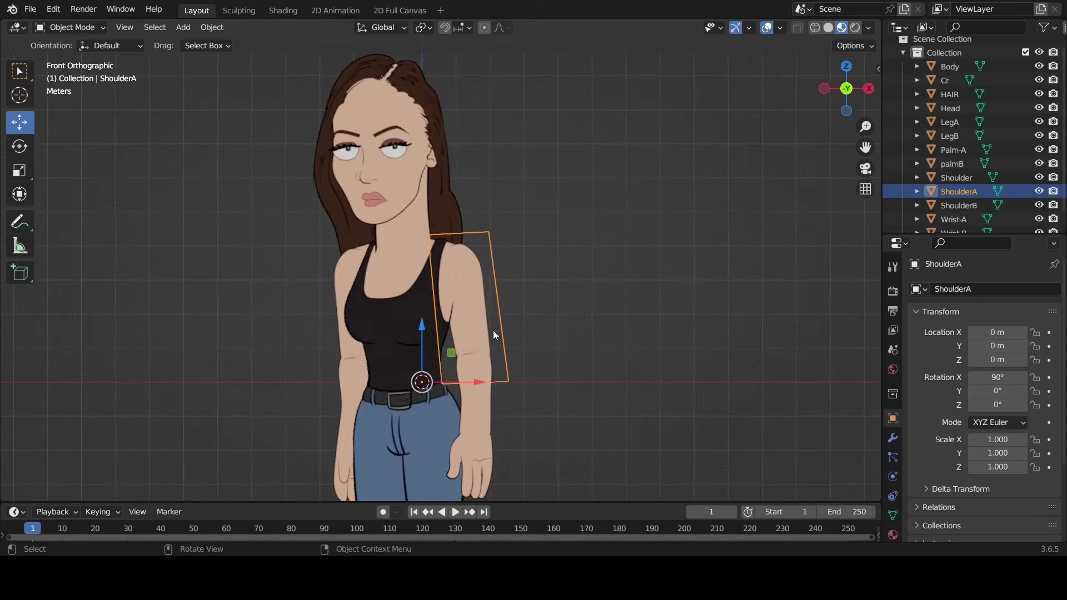
Move the ShoulderA plane along Y to layer the upper arm with the torso and forearm
{"action": "key", "text": "g"}
{"action": "key", "text": "y"}
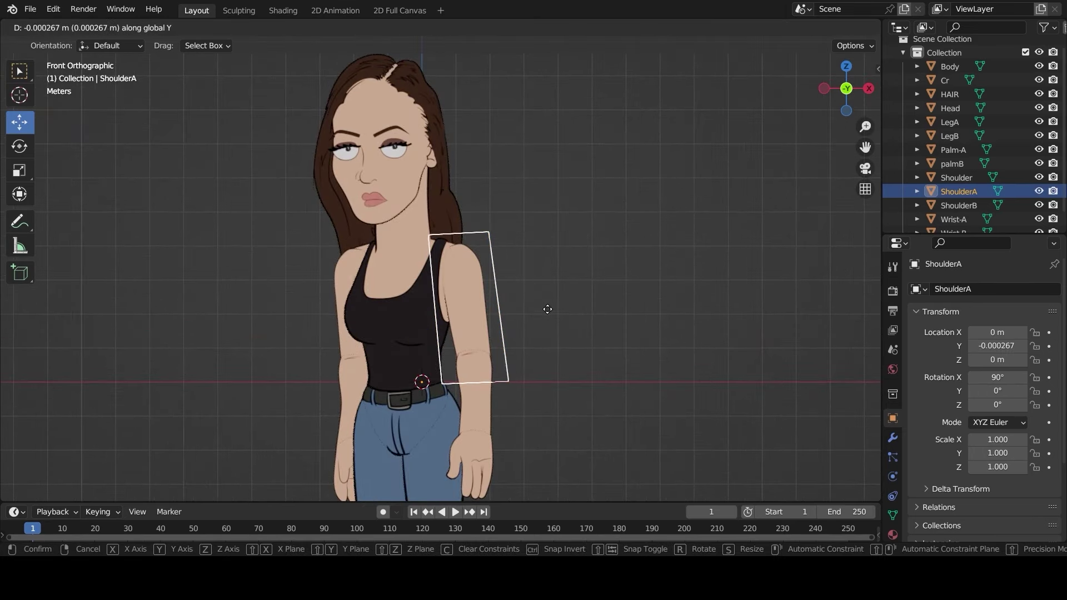
{"action": "left_click", "coordinate": [551, 320]}
Select individual body-part planes and examine the layering of the assembled character from head to feet
{"action": "scroll", "coordinate": [532, 365], "scroll_direction": "down", "scroll_amount": 1}
{"action": "left_click", "coordinate": [473, 386]}
{"action": "scroll", "coordinate": [474, 385], "scroll_direction": "down", "scroll_amount": 4}
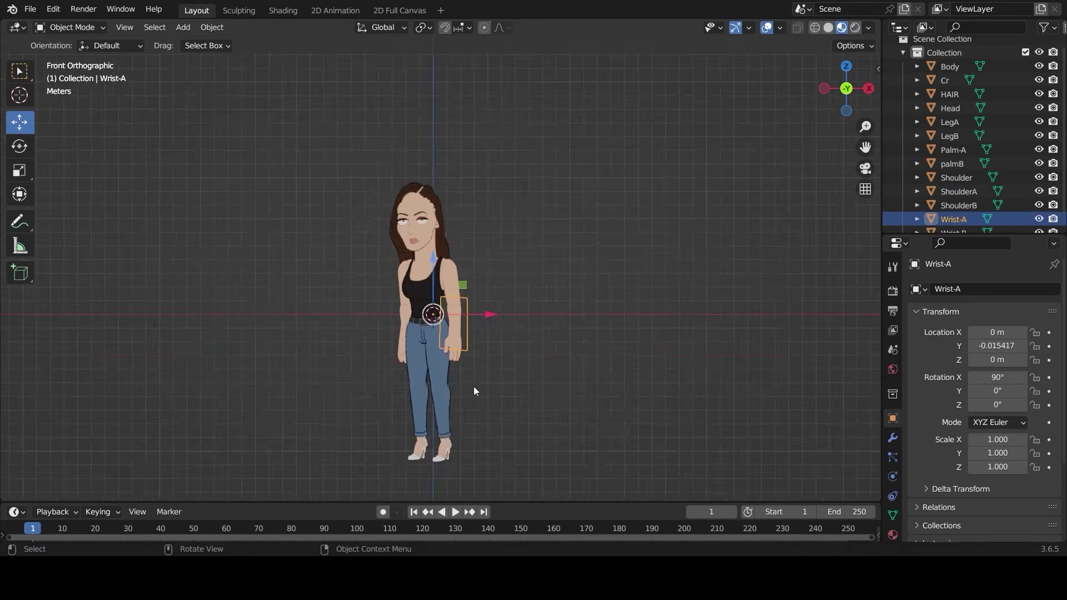
{"action": "scroll", "coordinate": [473, 386], "scroll_direction": "up", "scroll_amount": 2}
{"action": "left_click", "coordinate": [440, 401]}
{"action": "left_click", "coordinate": [398, 416]}
{"action": "left_click", "coordinate": [449, 457]}
{"action": "left_click", "coordinate": [428, 300]}
{"action": "left_click", "coordinate": [439, 175]}
{"action": "left_click", "coordinate": [471, 233]}
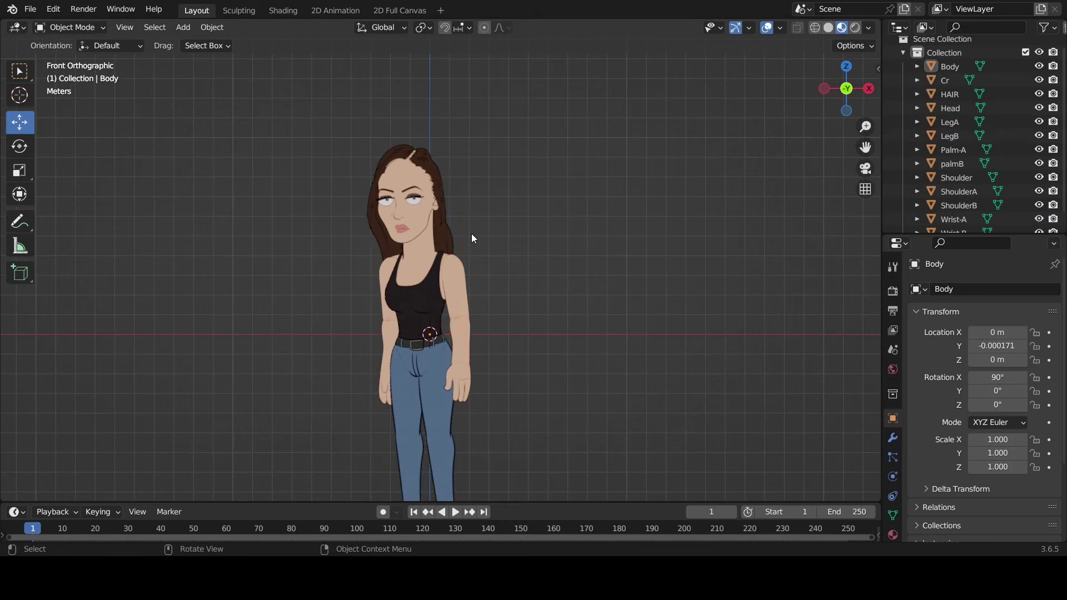
{"action": "left_click", "coordinate": [393, 208]}
{"action": "scroll", "coordinate": [540, 238], "scroll_direction": "up", "scroll_amount": 4}
{"action": "scroll", "coordinate": [540, 238], "scroll_direction": "down", "scroll_amount": 2}
{"action": "scroll", "coordinate": [586, 257], "scroll_direction": "down", "scroll_amount": 2}
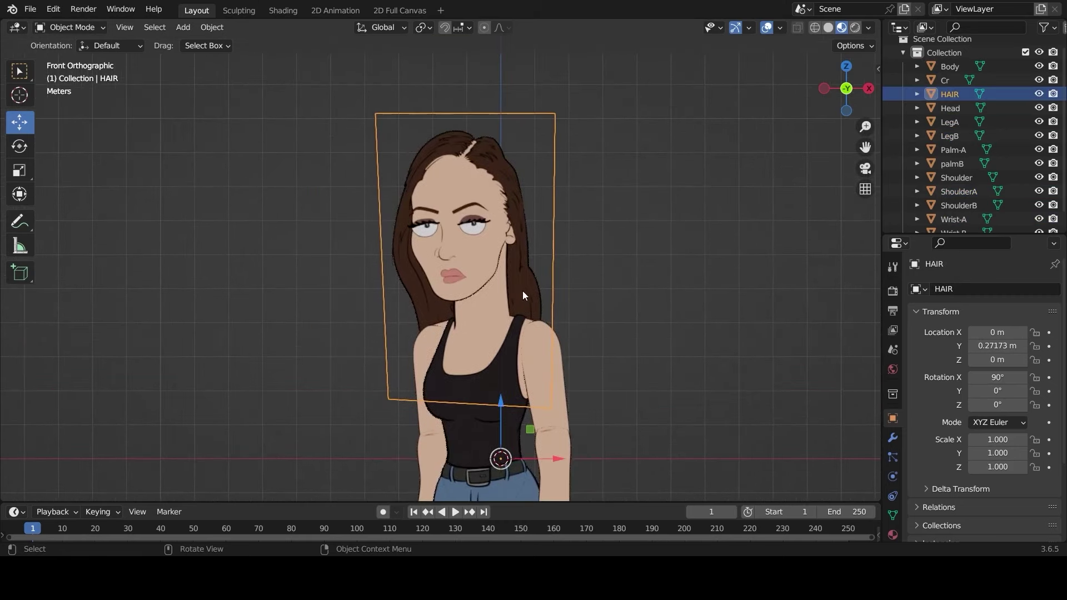
{"action": "scroll", "coordinate": [435, 295], "scroll_direction": "up", "scroll_amount": 5}
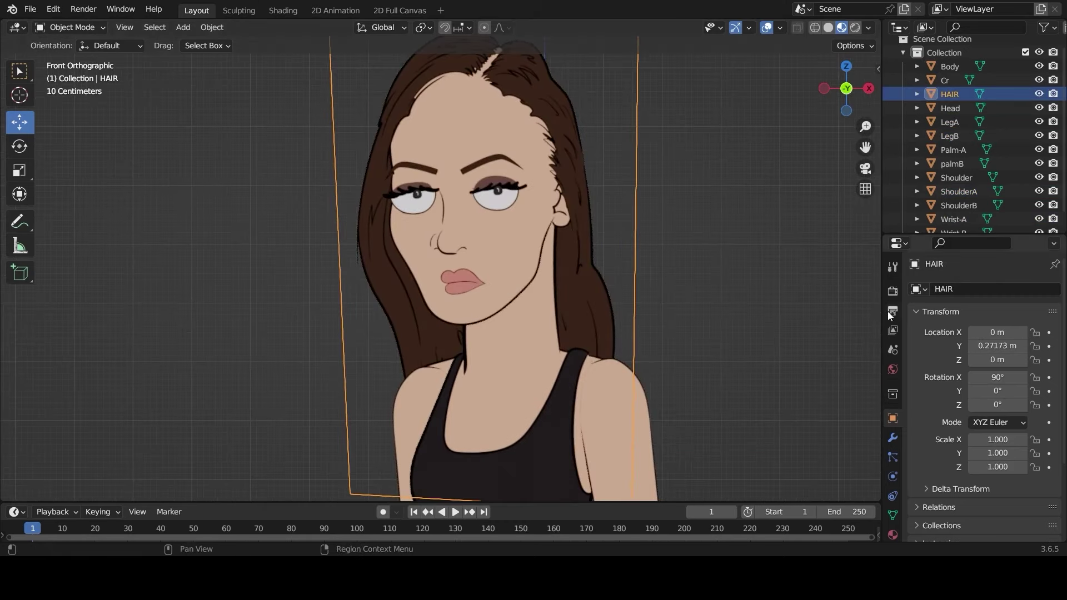
Set the colour management View Transform to Standard in the render settings and check the character's colours
{"action": "left_click", "coordinate": [893, 291]}
{"action": "scroll", "coordinate": [958, 445], "scroll_direction": "down", "scroll_amount": 3}
{"action": "scroll", "coordinate": [955, 442], "scroll_direction": "down", "scroll_amount": 1}
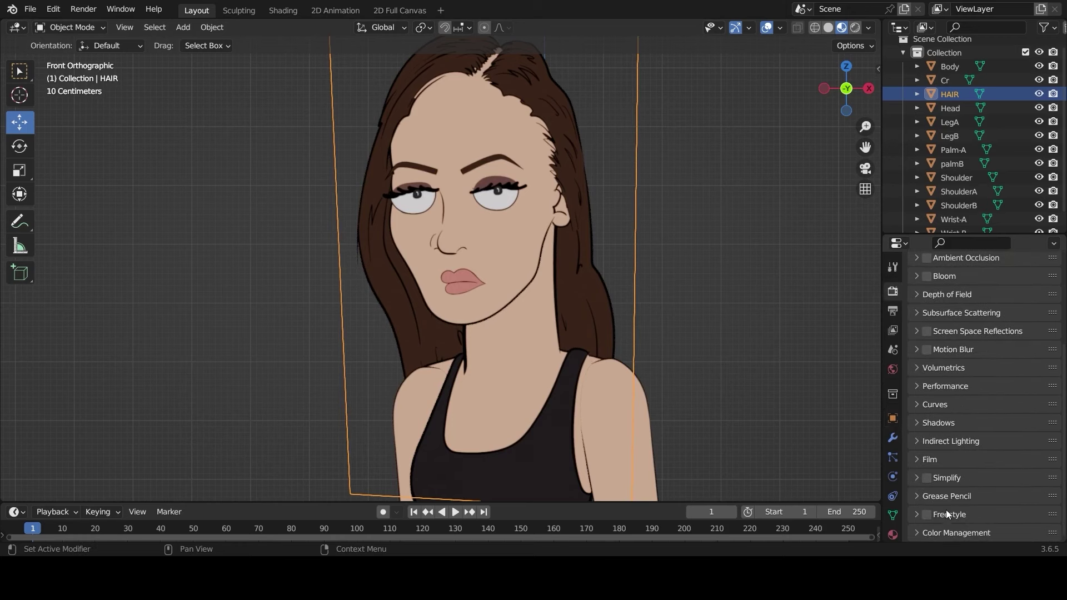
{"action": "left_click", "coordinate": [939, 532]}
{"action": "scroll", "coordinate": [1008, 489], "scroll_direction": "down", "scroll_amount": 2}
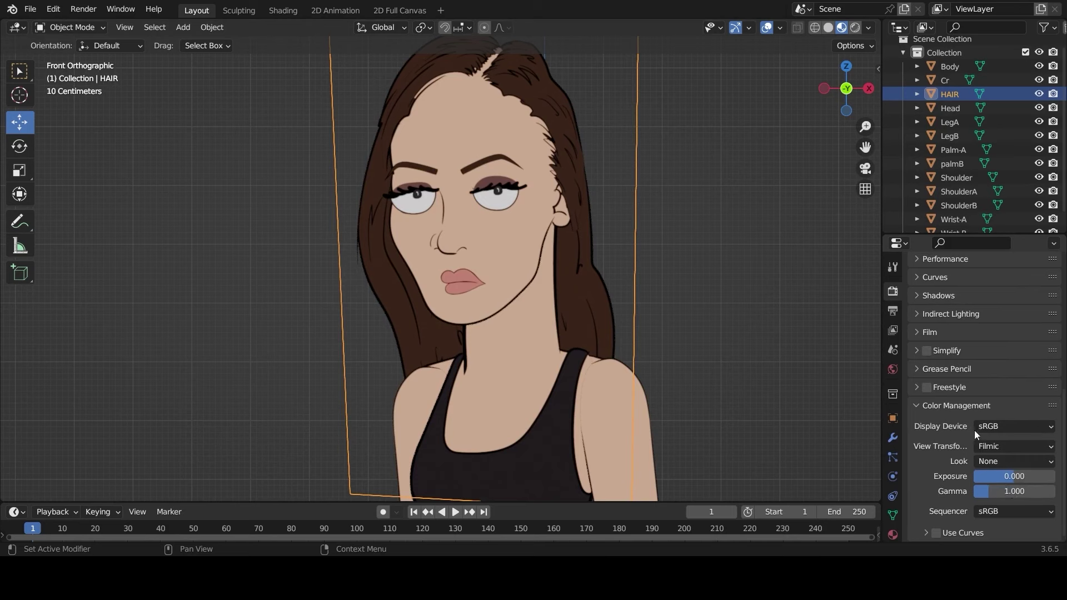
{"action": "left_click", "coordinate": [1001, 446]}
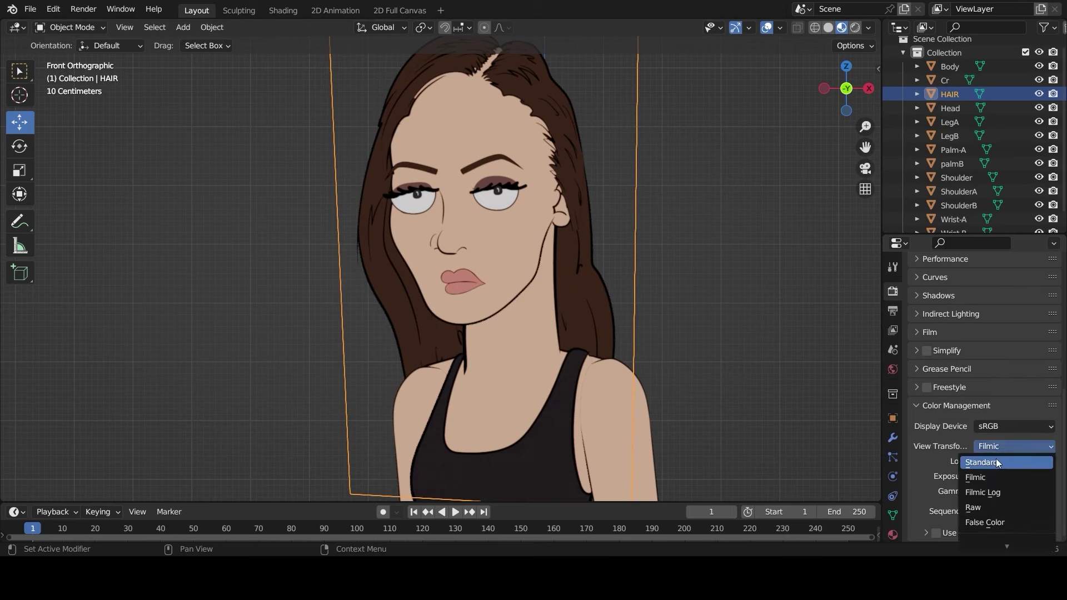
{"action": "left_click", "coordinate": [996, 460]}
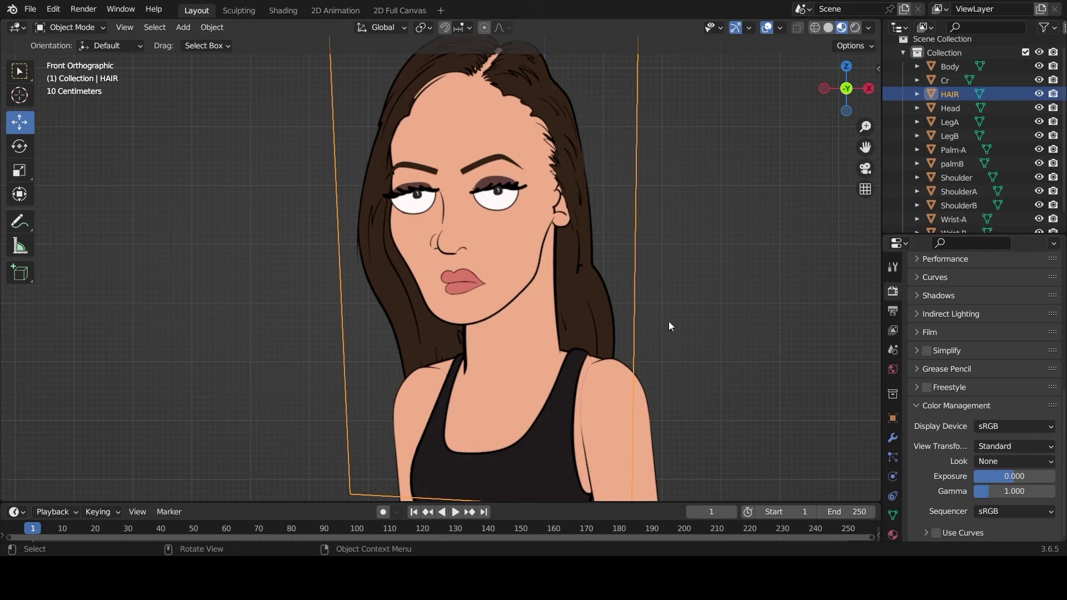
{"action": "left_click", "coordinate": [694, 313]}
{"action": "scroll", "coordinate": [697, 329], "scroll_direction": "down", "scroll_amount": 5}
{"action": "scroll", "coordinate": [688, 316], "scroll_direction": "up", "scroll_amount": 6}
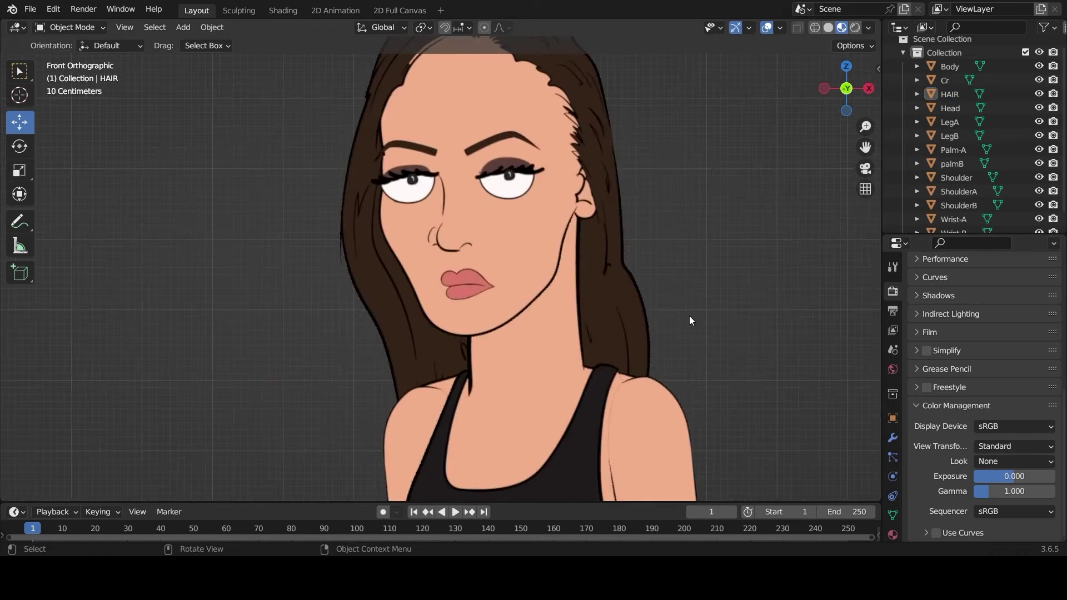
{"action": "scroll", "coordinate": [689, 315], "scroll_direction": "down", "scroll_amount": 1}
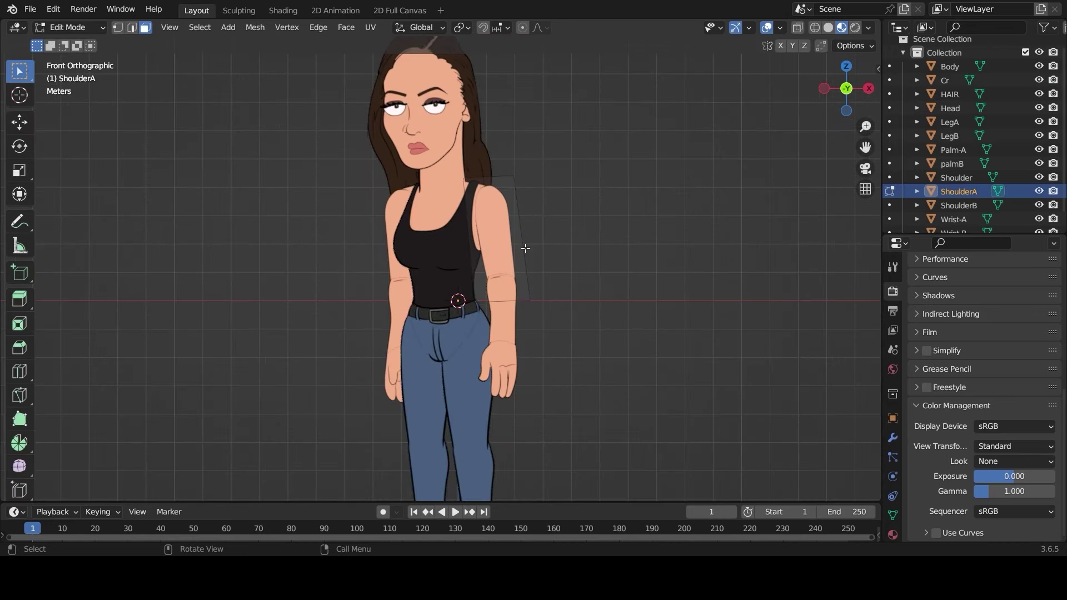
Isolate the ShoulderA plane, add a horizontal loop cut across its middle and select the whole mesh in edge mode
{"action": "key", "text": "Tab"}
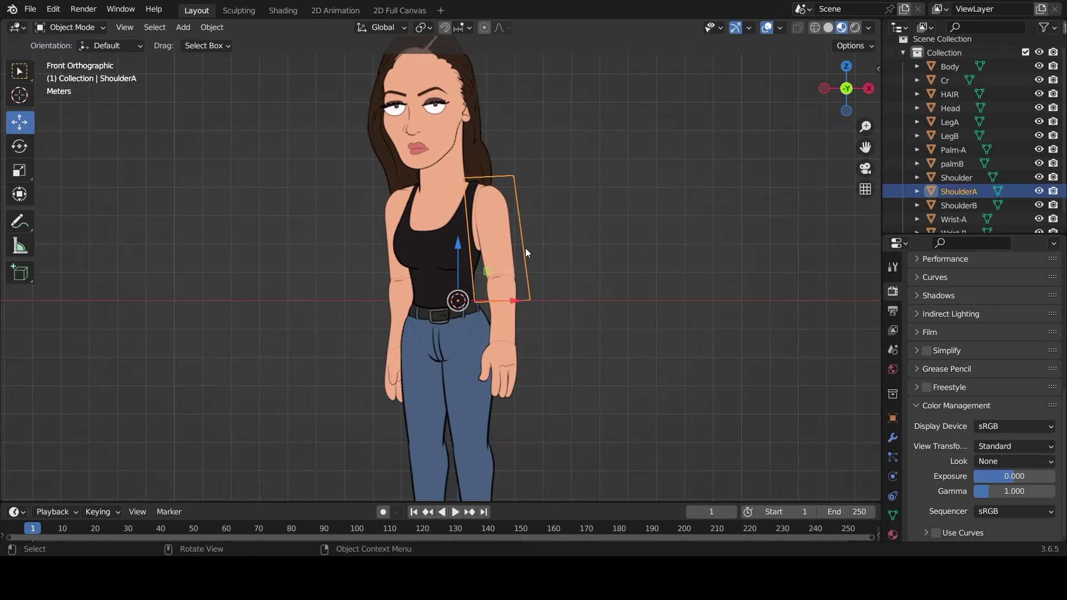
{"action": "key", "text": "KP_Divide"}
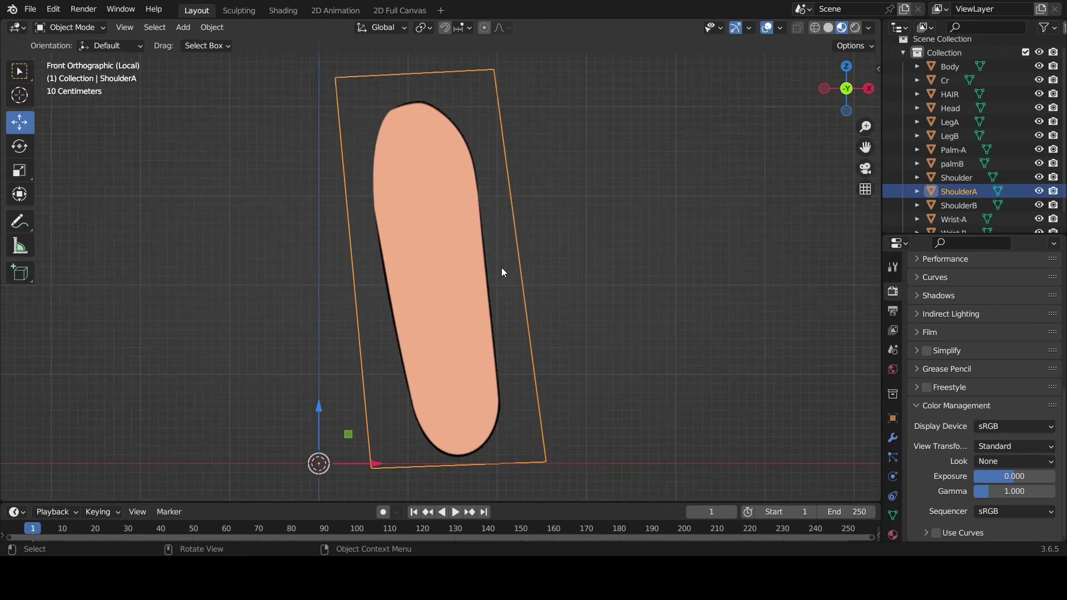
{"action": "key", "text": "Tab"}
{"action": "key", "text": "ctrl+r"}
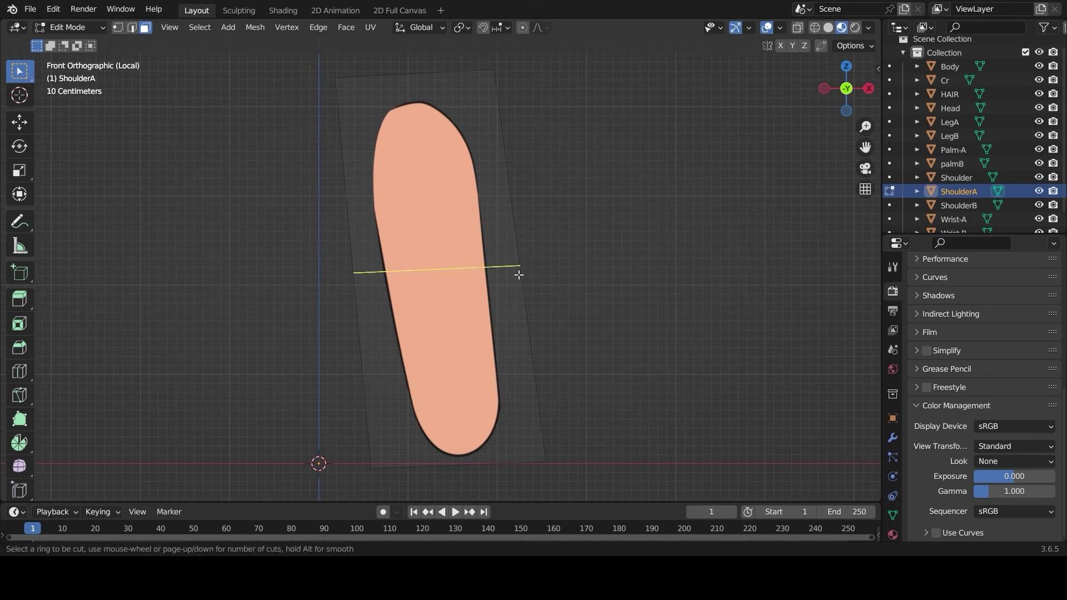
{"action": "left_click", "coordinate": [518, 275]}
{"action": "key", "text": "2"}
{"action": "key", "text": "a"}
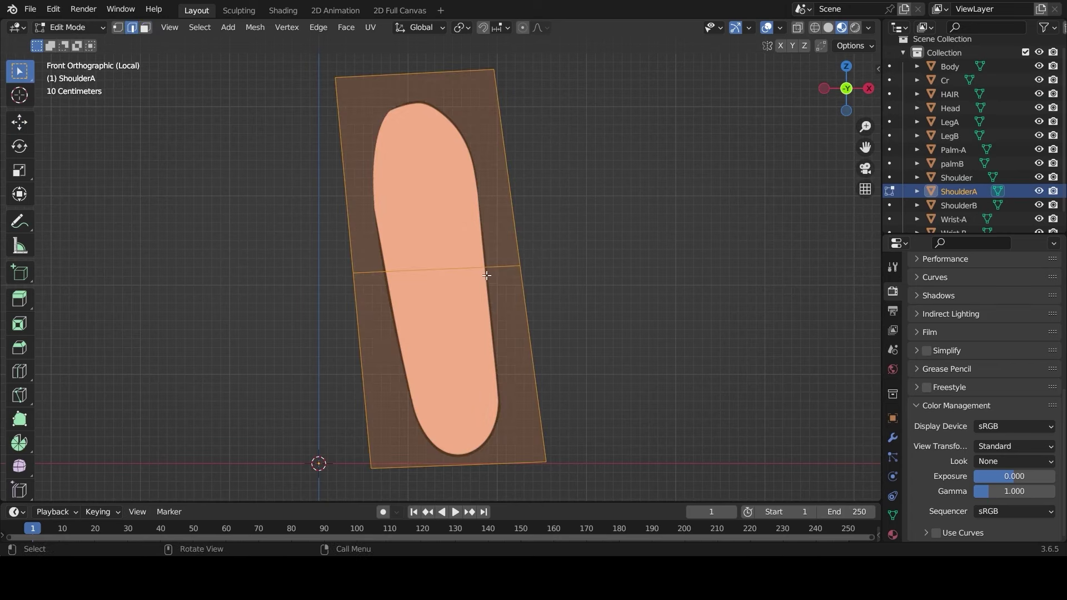
Subdivide the whole ShoulderA mesh four times into a dense grid and return to the full character in Object Mode
{"action": "right_click", "coordinate": [486, 276]}
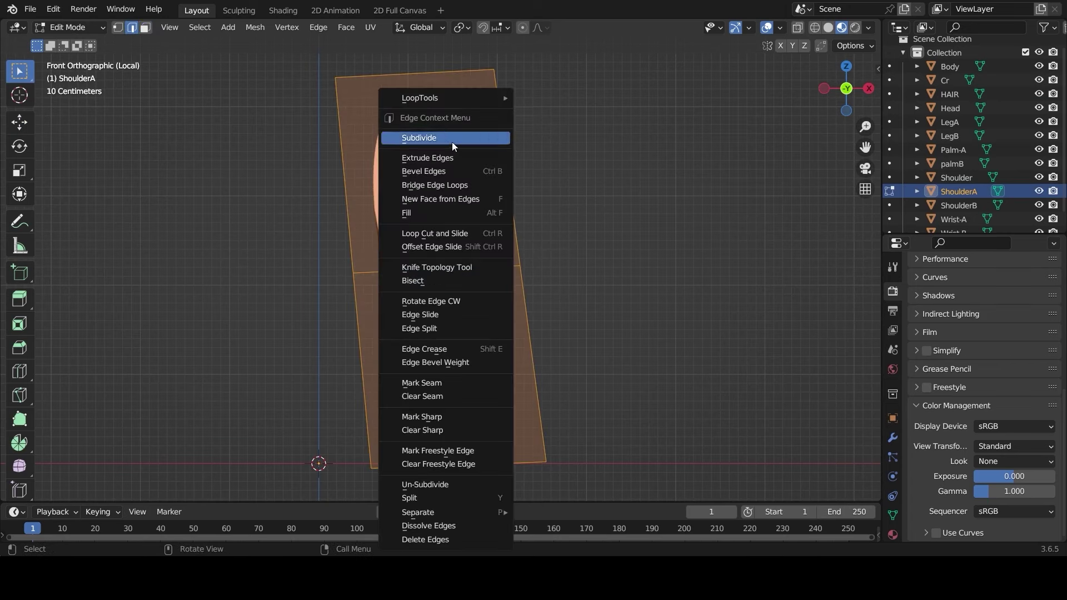
{"action": "left_click", "coordinate": [452, 141]}
{"action": "right_click", "coordinate": [452, 166]}
{"action": "left_click", "coordinate": [451, 142]}
{"action": "right_click", "coordinate": [452, 141]}
{"action": "left_click", "coordinate": [451, 141]}
{"action": "right_click", "coordinate": [451, 141]}
{"action": "left_click", "coordinate": [451, 141]}
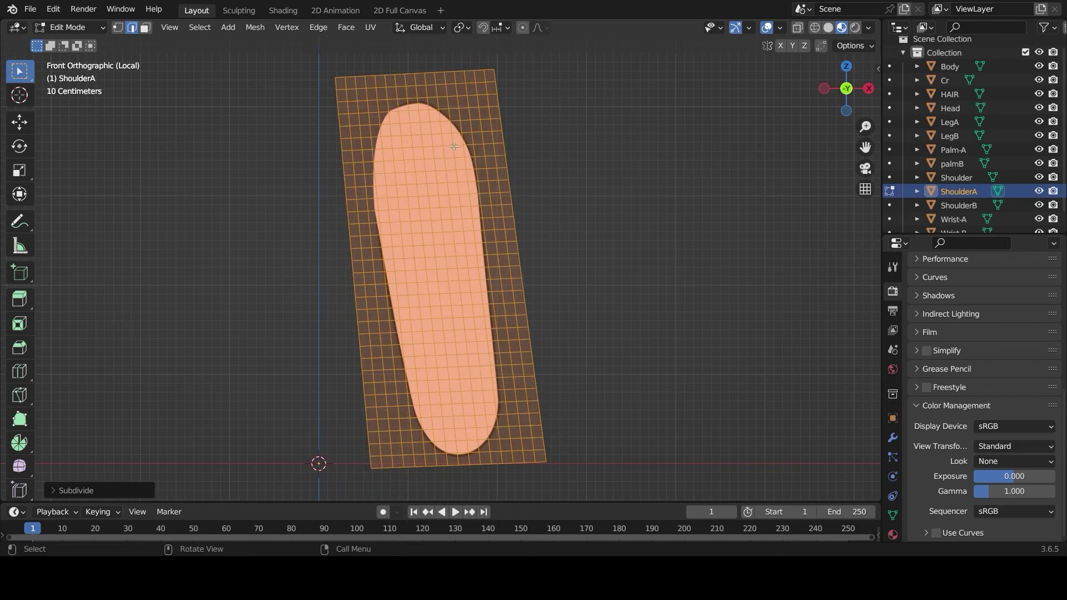
{"action": "right_click", "coordinate": [455, 148]}
{"action": "key", "text": "KP_Divide"}
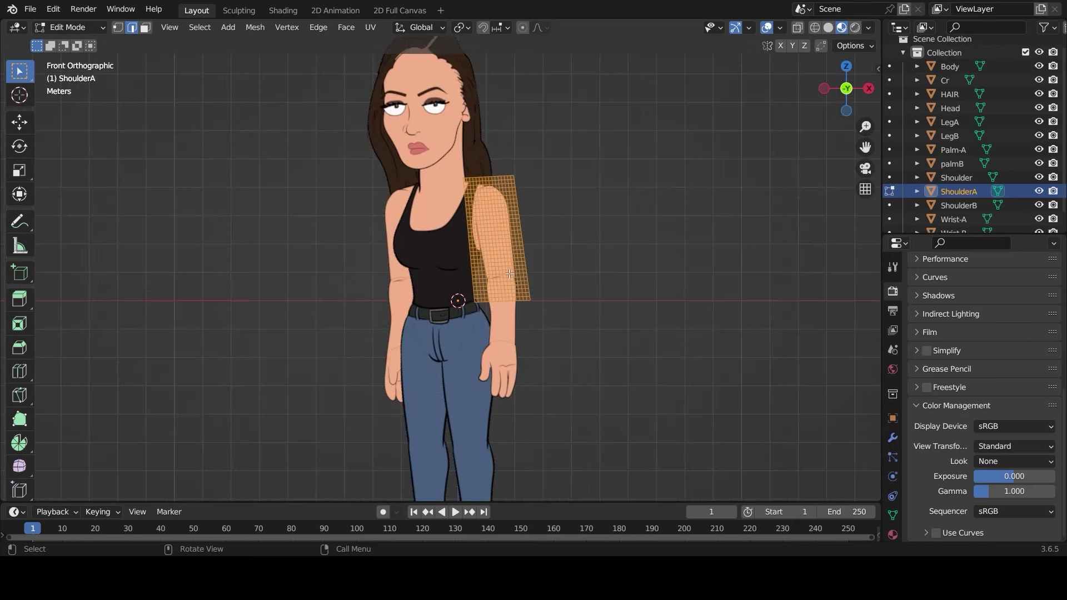
{"action": "key", "text": "Tab"}
Enter Edit Mode on the Wrist-A forearm plane and add a centred horizontal loop cut
{"action": "left_click", "coordinate": [505, 337]}
{"action": "scroll", "coordinate": [507, 330], "scroll_direction": "up", "scroll_amount": 2}
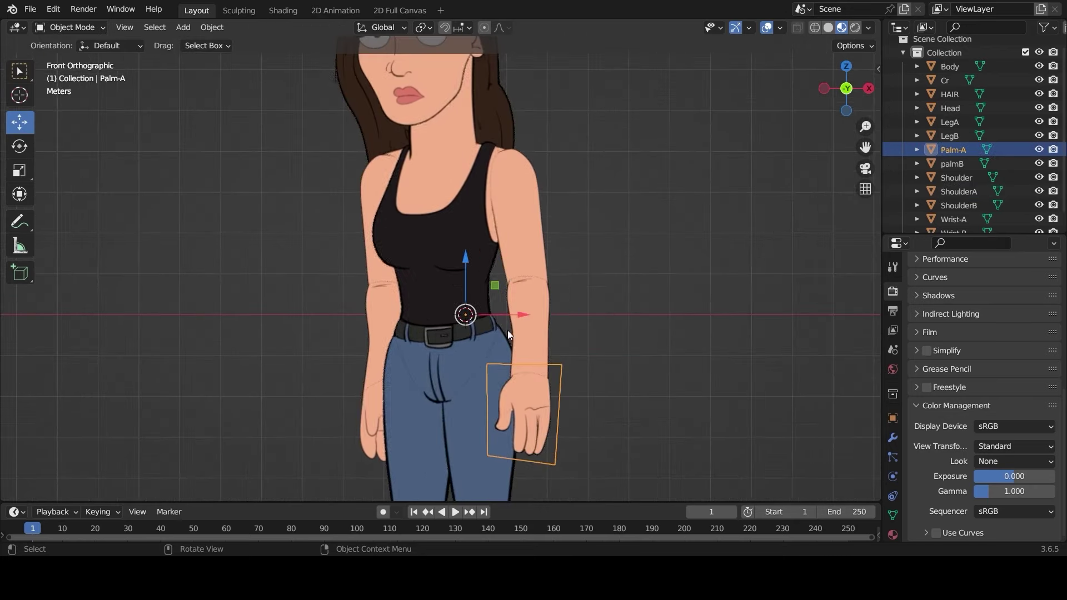
{"action": "left_click", "coordinate": [522, 330]}
{"action": "key", "text": "Tab"}
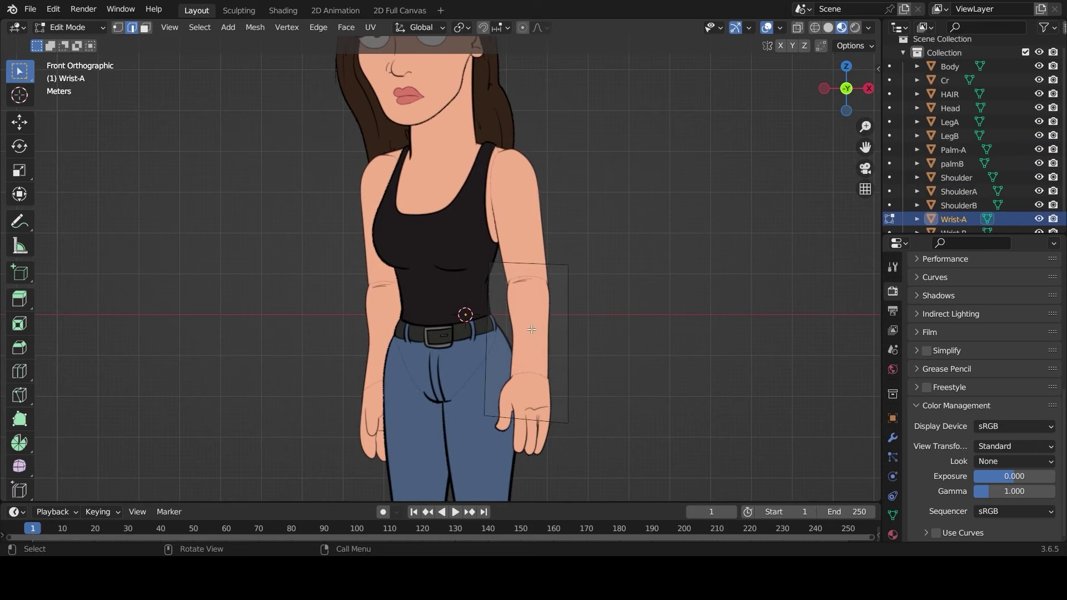
{"action": "key", "text": "ctrl+r"}
{"action": "left_click", "coordinate": [560, 328]}
{"action": "right_click", "coordinate": [560, 328]}
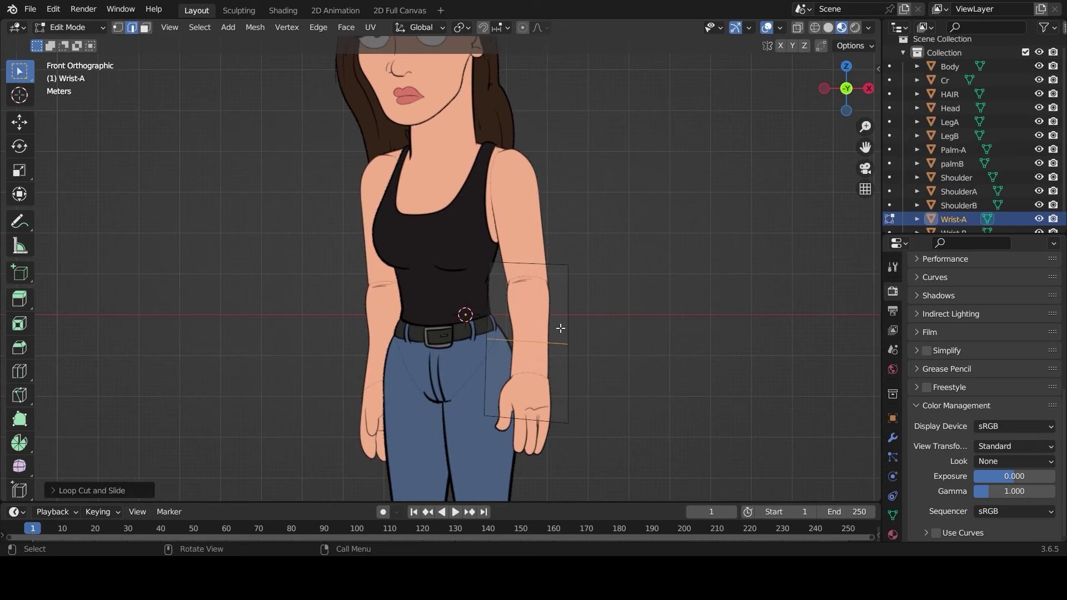
Subdivide the whole Wrist-A mesh four times into a dense grid and return to Object Mode
{"action": "right_click", "coordinate": [558, 328]}
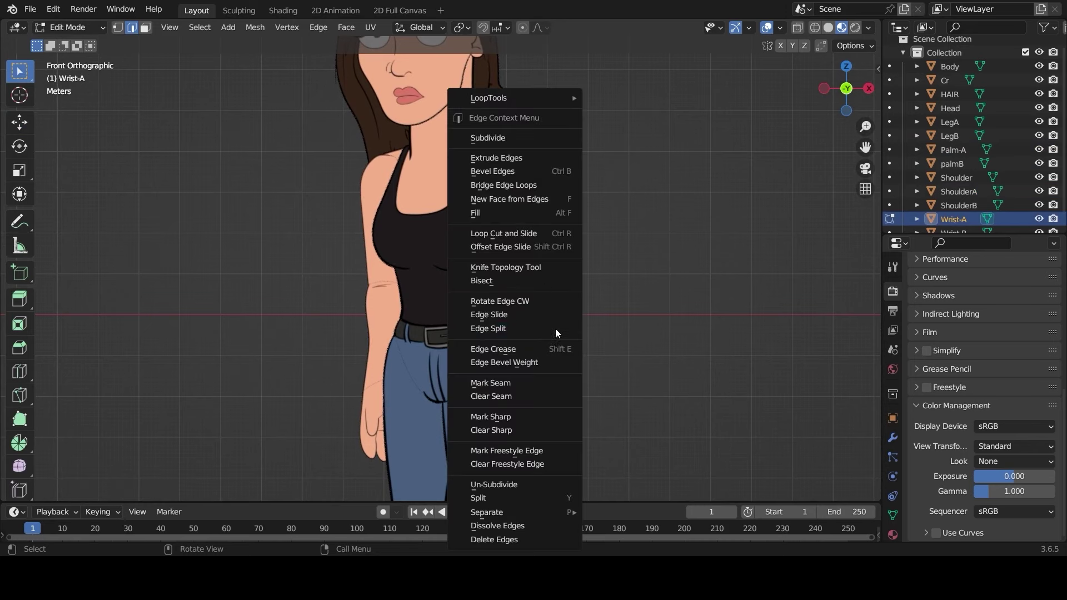
{"action": "left_click", "coordinate": [502, 141]}
{"action": "right_click", "coordinate": [502, 141]}
{"action": "left_click", "coordinate": [503, 141]}
{"action": "right_click", "coordinate": [502, 141]}
{"action": "left_click", "coordinate": [503, 142]}
{"action": "right_click", "coordinate": [503, 141]}
{"action": "left_click", "coordinate": [502, 142]}
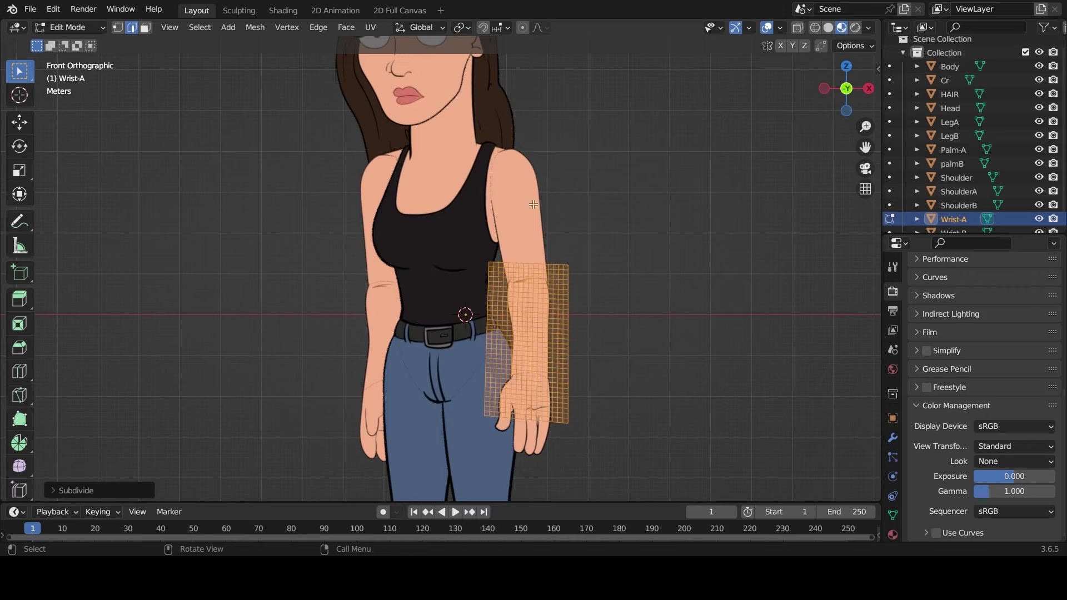
{"action": "key", "text": "Tab"}
Enter Edit Mode on the Body plane and add a horizontal loop cut across its middle
{"action": "left_click", "coordinate": [532, 208]}
{"action": "key", "text": "Tab"}
{"action": "key", "text": "Tab"}
{"action": "left_click", "coordinate": [432, 288]}
{"action": "key", "text": "Tab"}
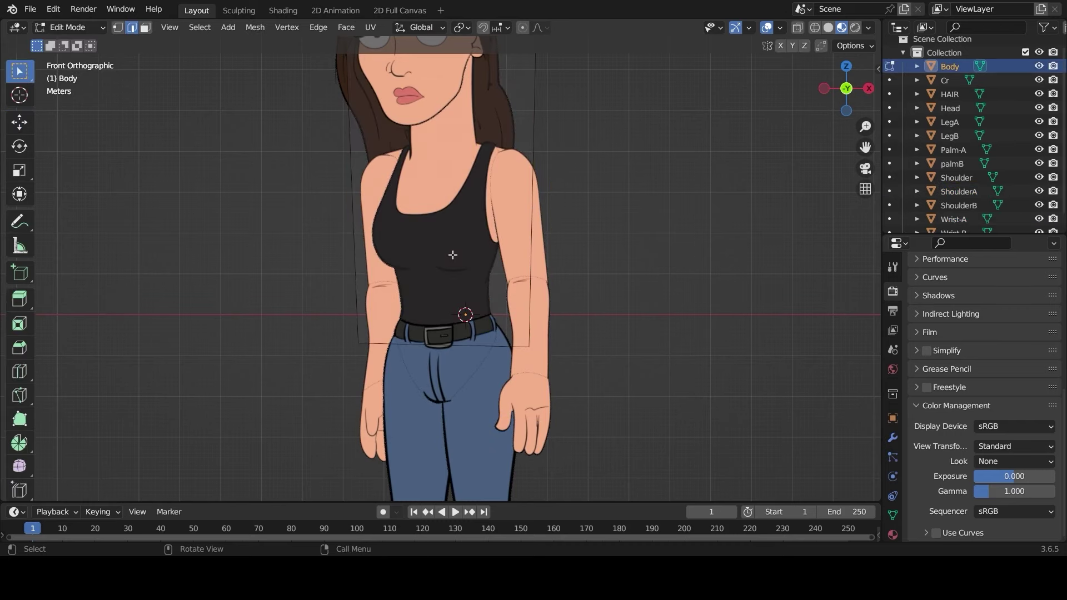
{"action": "scroll", "coordinate": [488, 235], "scroll_direction": "down", "scroll_amount": 1}
{"action": "key", "text": "ctrl+r"}
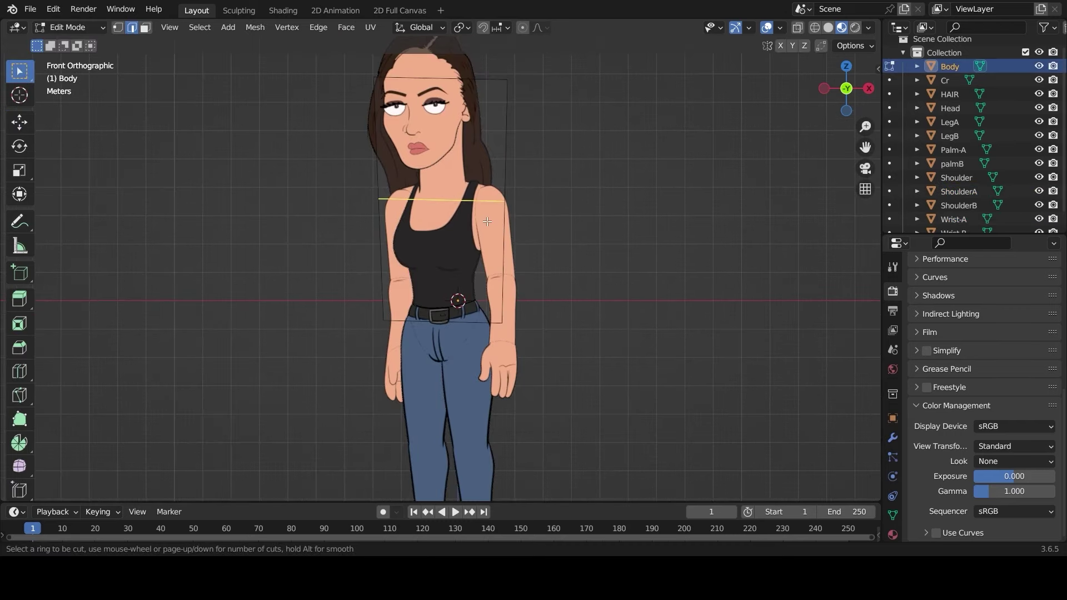
{"action": "left_click", "coordinate": [492, 221]}
{"action": "left_click", "coordinate": [491, 221]}
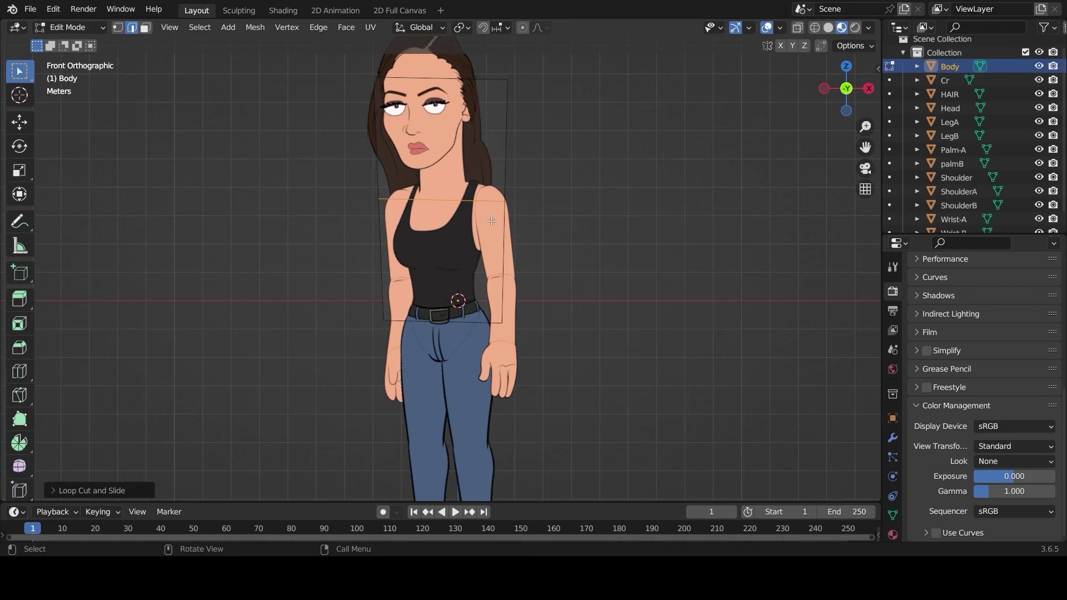
Subdivide the whole Body mesh repeatedly into a dense grid and return to Object Mode
{"action": "right_click", "coordinate": [470, 186]}
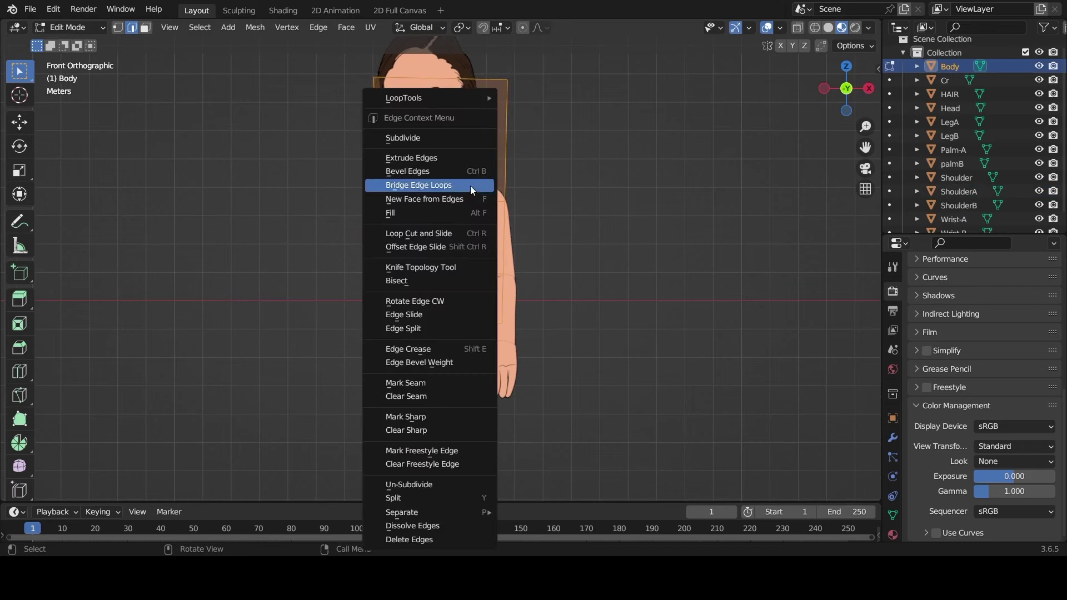
{"action": "left_click", "coordinate": [445, 137]}
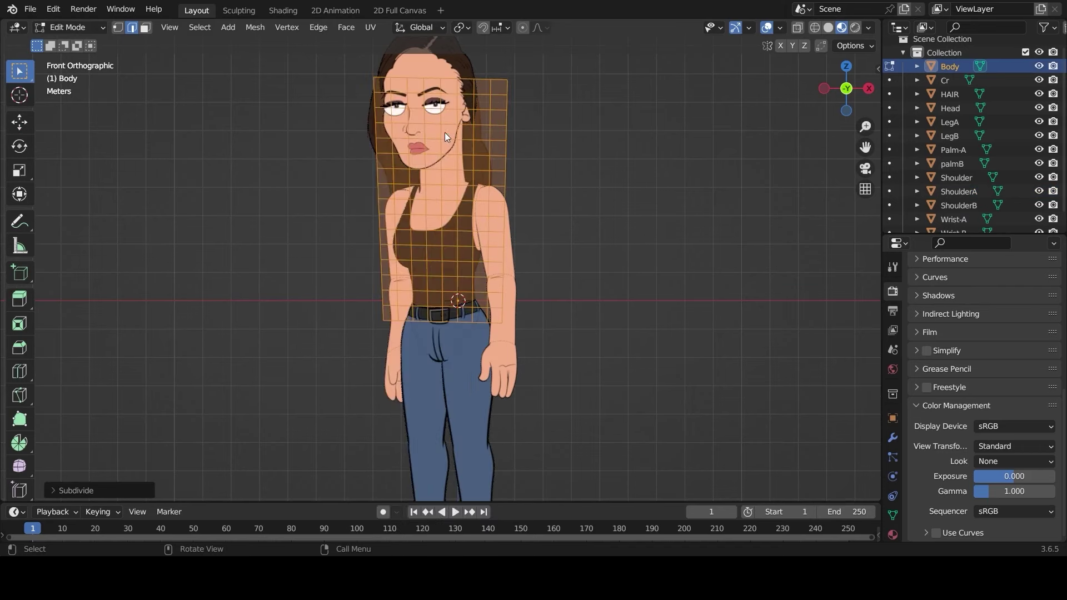
{"action": "right_click", "coordinate": [444, 133]}
{"action": "left_click", "coordinate": [444, 132]}
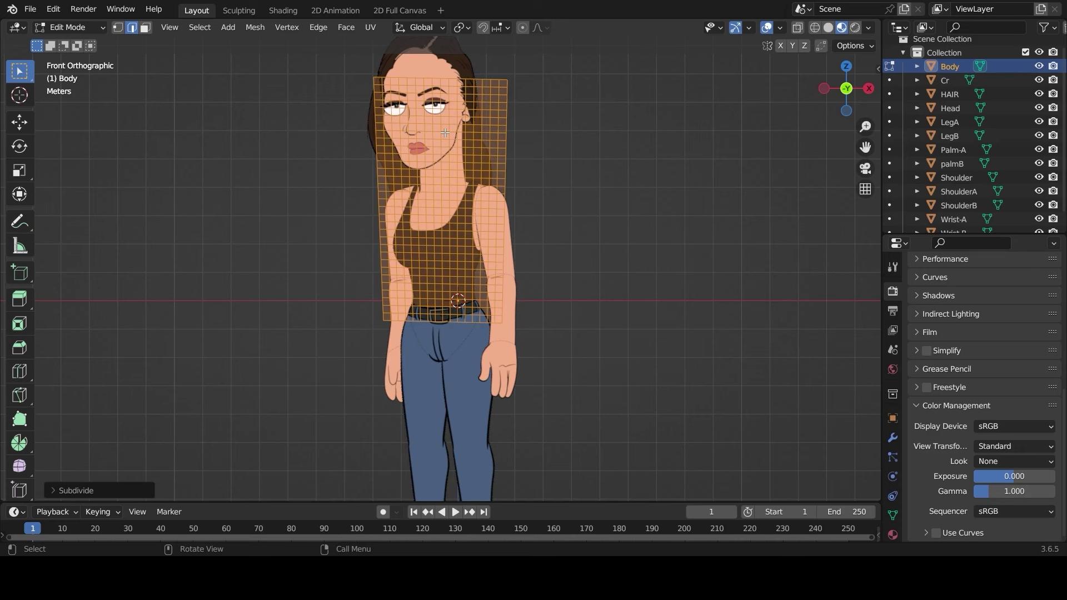
{"action": "right_click", "coordinate": [444, 132]}
{"action": "left_click", "coordinate": [444, 132]}
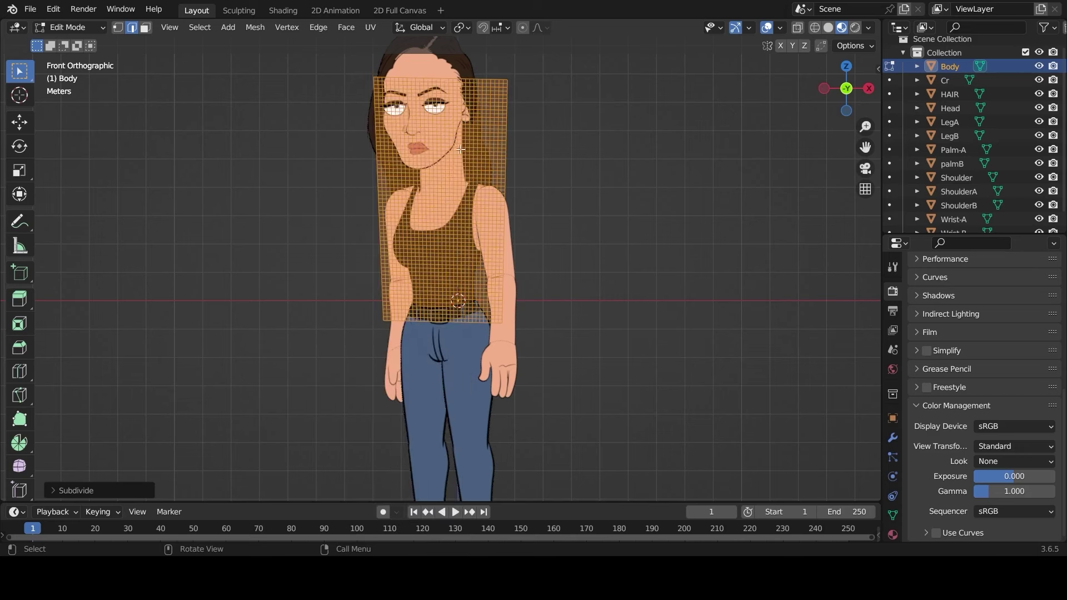
{"action": "key", "text": "Tab"}
Add a loop cut to the LegA plane and subdivide its whole mesh repeatedly into a dense grid
{"action": "left_click", "coordinate": [461, 375]}
{"action": "key", "text": "Tab"}
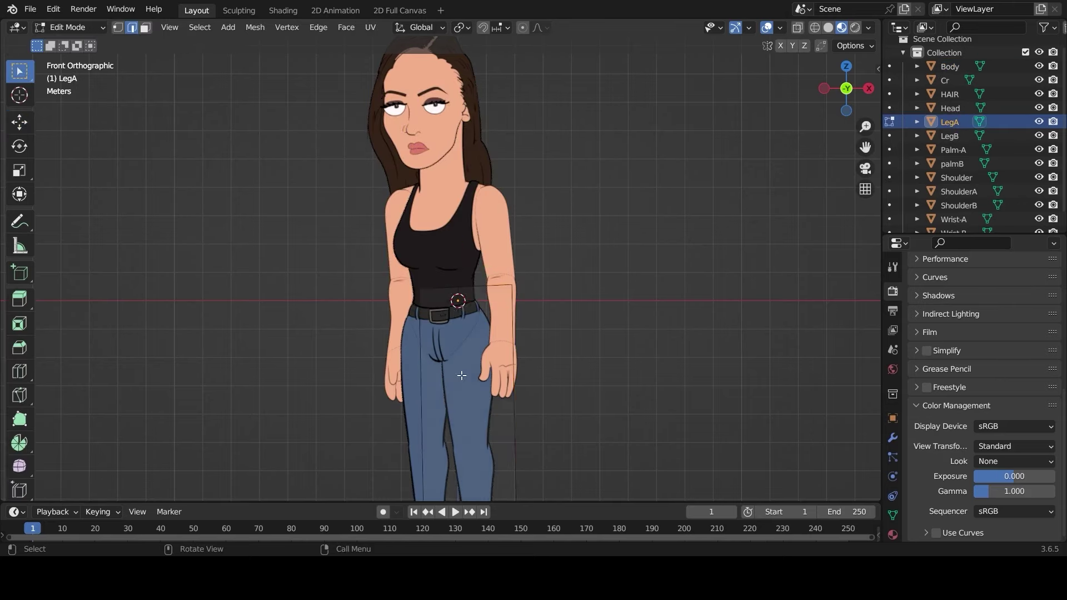
{"action": "scroll", "coordinate": [462, 375], "scroll_direction": "down", "scroll_amount": 1}
{"action": "middle_click_drag", "start_coordinate": [468, 392], "coordinate": [465, 305], "text": "shift"}
{"action": "key", "text": "ctrl+r"}
{"action": "scroll", "coordinate": [491, 325], "scroll_direction": "up", "scroll_amount": 1}
{"action": "left_click", "coordinate": [491, 325]}
{"action": "right_click", "coordinate": [489, 326]}
{"action": "left_click", "coordinate": [430, 138]}
{"action": "right_click", "coordinate": [428, 136]}
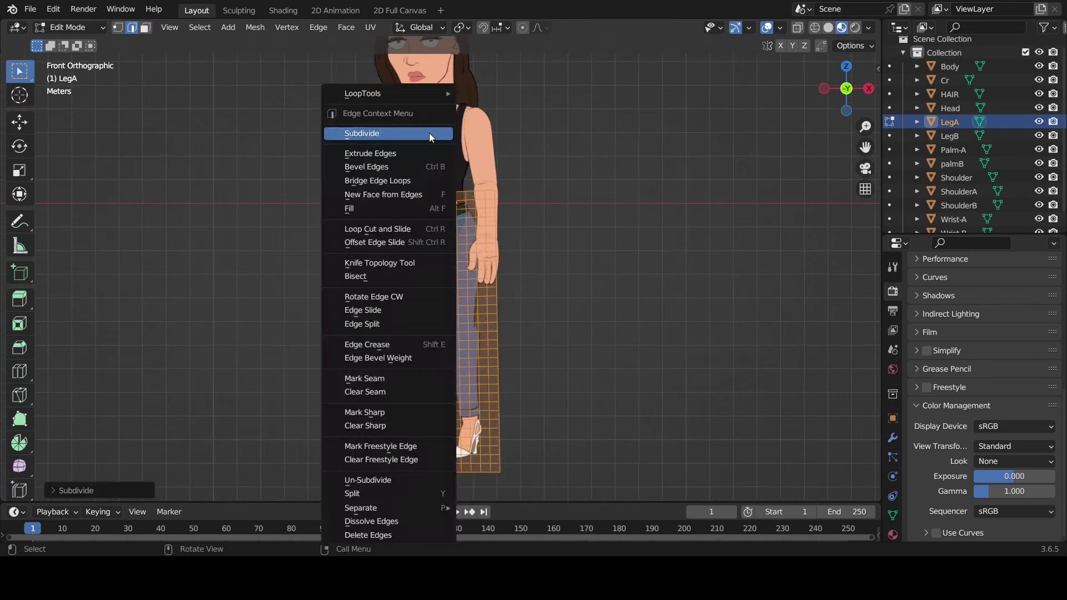
{"action": "left_click", "coordinate": [428, 135]}
{"action": "key", "text": "Tab"}
Add a loop cut to the LegB plane and subdivide its whole mesh repeatedly
{"action": "left_click", "coordinate": [449, 338]}
{"action": "key", "text": "Tab"}
{"action": "key", "text": "ctrl+r"}
{"action": "left_click", "coordinate": [449, 337]}
{"action": "right_click", "coordinate": [390, 133]}
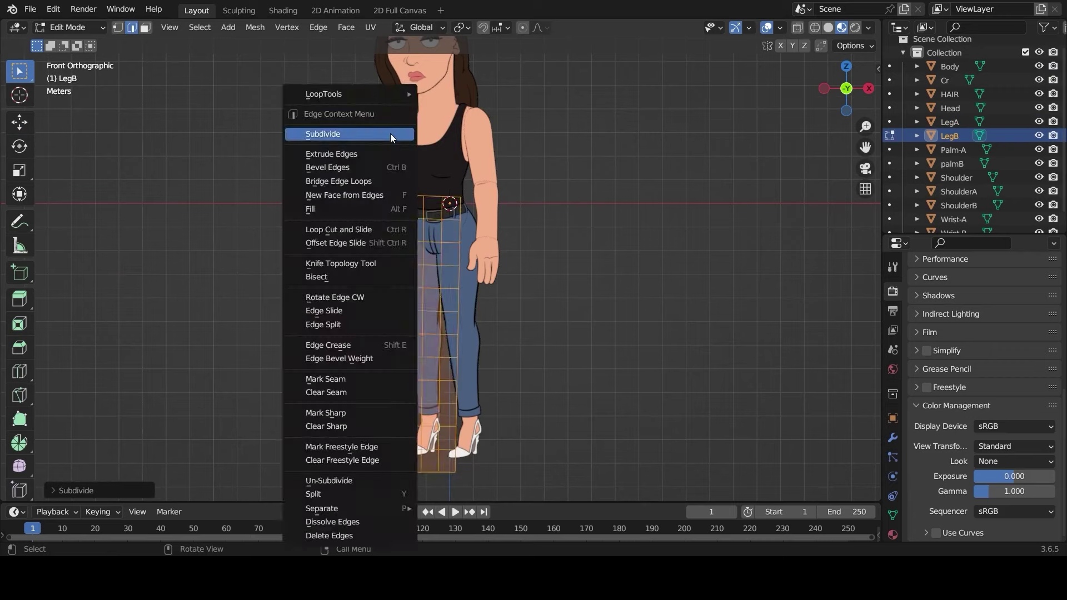
{"action": "left_click", "coordinate": [390, 133]}
{"action": "key", "text": "Tab"}
Subdivide the whole mesh of the Cr hip plane into a dense grid in Edit Mode
{"action": "left_click", "coordinate": [465, 233]}
{"action": "key", "text": "Tab"}
{"action": "right_click", "coordinate": [424, 136]}
{"action": "left_click", "coordinate": [425, 136]}
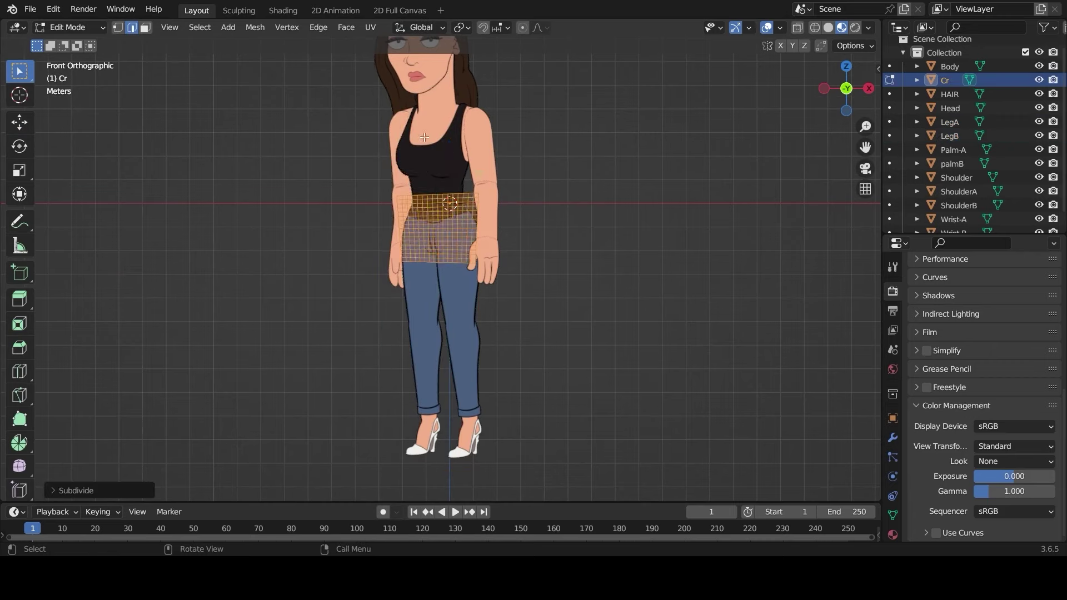
{"action": "key", "text": "Tab"}
Add a loop cut to the ShoulderB plane and subdivide its whole mesh repeatedly
{"action": "left_click", "coordinate": [419, 149]}
{"action": "key", "text": "Tab"}
{"action": "key", "text": "ctrl+r"}
{"action": "left_click", "coordinate": [419, 149]}
{"action": "right_click", "coordinate": [388, 139]}
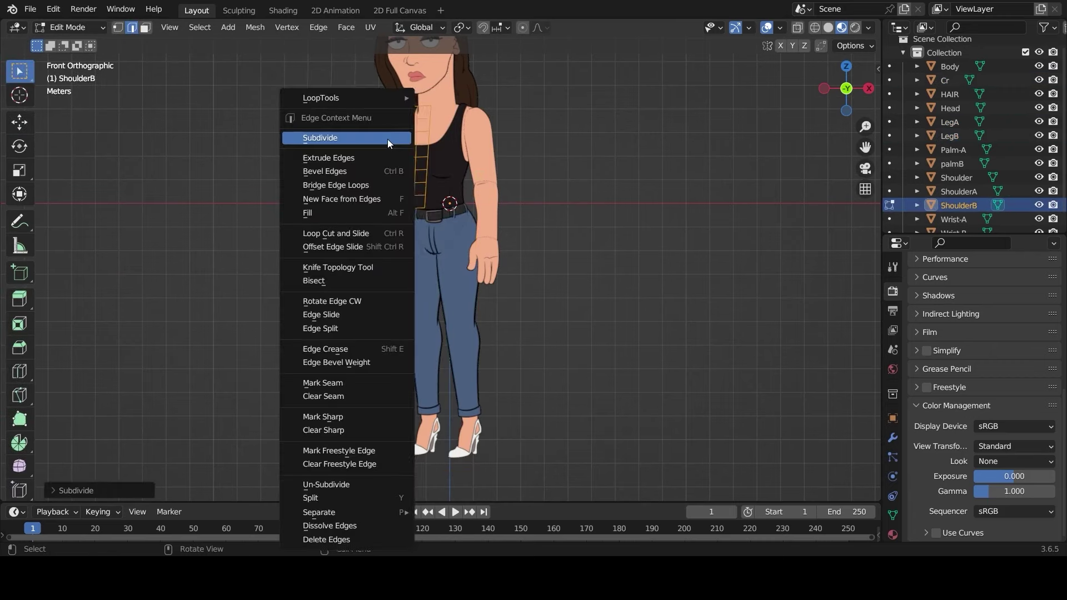
{"action": "left_click", "coordinate": [387, 139]}
{"action": "key", "text": "Tab"}
Add a loop cut to the forearm plane below ShoulderB and subdivide its mesh repeatedly
{"action": "left_click", "coordinate": [389, 213]}
{"action": "left_click", "coordinate": [389, 212]}
{"action": "key", "text": "Tab"}
{"action": "scroll", "coordinate": [389, 212], "scroll_direction": "up", "scroll_amount": 4}
{"action": "key", "text": "ctrl+r"}
{"action": "left_click", "coordinate": [345, 135]}
{"action": "right_click", "coordinate": [344, 135]}
{"action": "left_click", "coordinate": [345, 135]}
{"action": "key", "text": "Tab"}
Go through the Head plane to the HAIR plane, add a loop cut to HAIR and subdivide its mesh repeatedly
{"action": "scroll", "coordinate": [343, 134], "scroll_direction": "down", "scroll_amount": 2}
{"action": "middle_click_drag", "start_coordinate": [343, 133], "coordinate": [344, 350], "text": "shift"}
{"action": "scroll", "coordinate": [501, 201], "scroll_direction": "up", "scroll_amount": 2}
{"action": "left_click", "coordinate": [501, 201]}
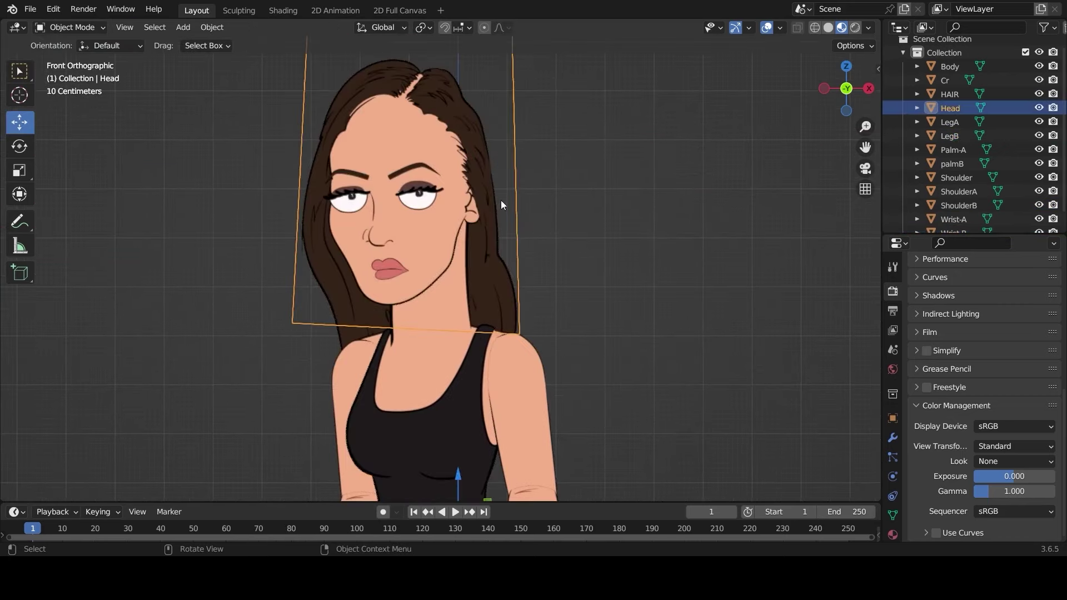
{"action": "key", "text": "Tab"}
{"action": "scroll", "coordinate": [515, 293], "scroll_direction": "down", "scroll_amount": 2}
{"action": "key", "text": "Tab"}
{"action": "left_click", "coordinate": [512, 279]}
{"action": "key", "text": "Tab"}
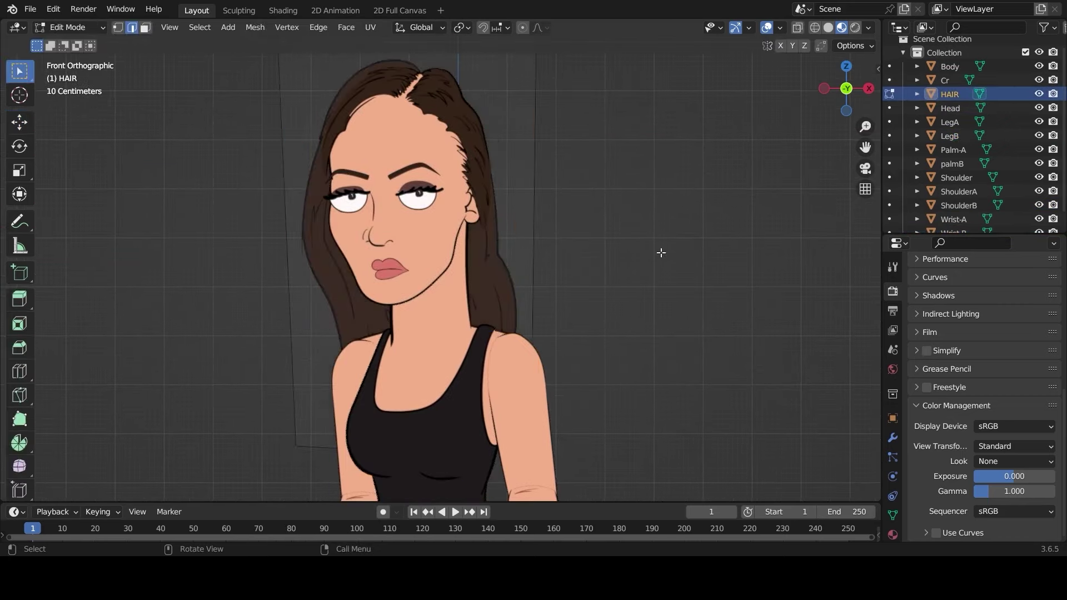
{"action": "key", "text": "ctrl+r"}
{"action": "right_click", "coordinate": [451, 195]}
{"action": "left_click", "coordinate": [436, 137]}
{"action": "right_click", "coordinate": [436, 131]}
{"action": "left_click", "coordinate": [436, 129]}
{"action": "key", "text": "Tab"}
Clear the object selection and save the file
{"action": "scroll", "coordinate": [810, 133], "scroll_direction": "down", "scroll_amount": 2}
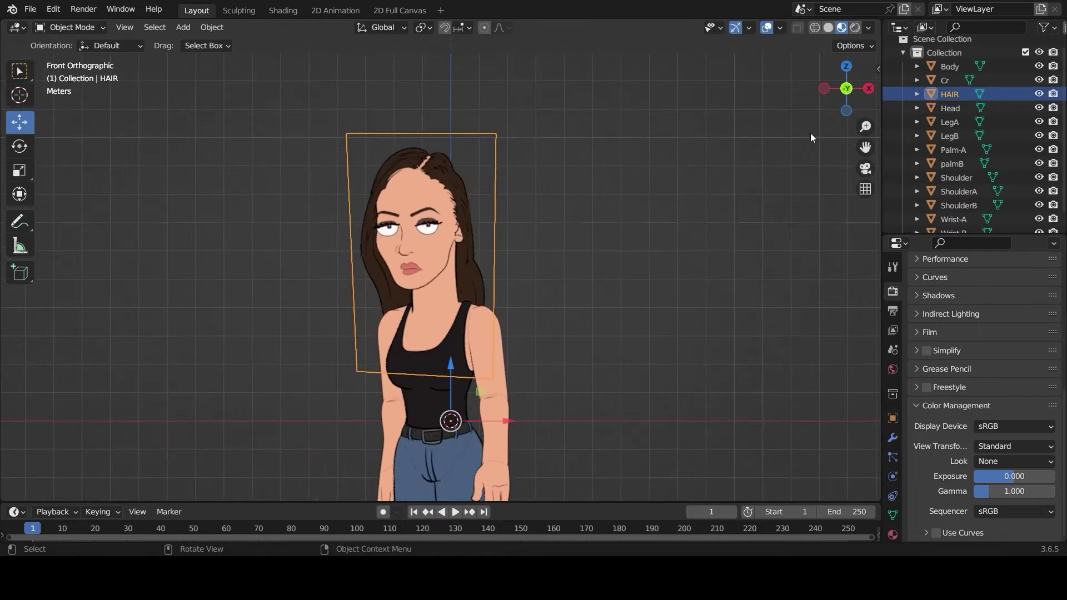
{"action": "middle_click_drag", "start_coordinate": [509, 395], "coordinate": [559, 294], "text": "shift"}
{"action": "key", "text": "a"}
{"action": "left_click", "coordinate": [283, 183]}
{"action": "key", "text": "ctrl+a"}
{"action": "key", "text": "ctrl+s"}
{"action": "scroll", "coordinate": [535, 258], "scroll_direction": "down", "scroll_amount": 1}
{"action": "scroll", "coordinate": [528, 287], "scroll_direction": "up", "scroll_amount": 5}
{"action": "scroll", "coordinate": [545, 259], "scroll_direction": "down", "scroll_amount": 5}
Isolate the LegA plane and delete the empty mesh faces surrounding the leg and shoe
{"action": "left_click", "coordinate": [466, 318]}
{"action": "left_click", "coordinate": [442, 359]}
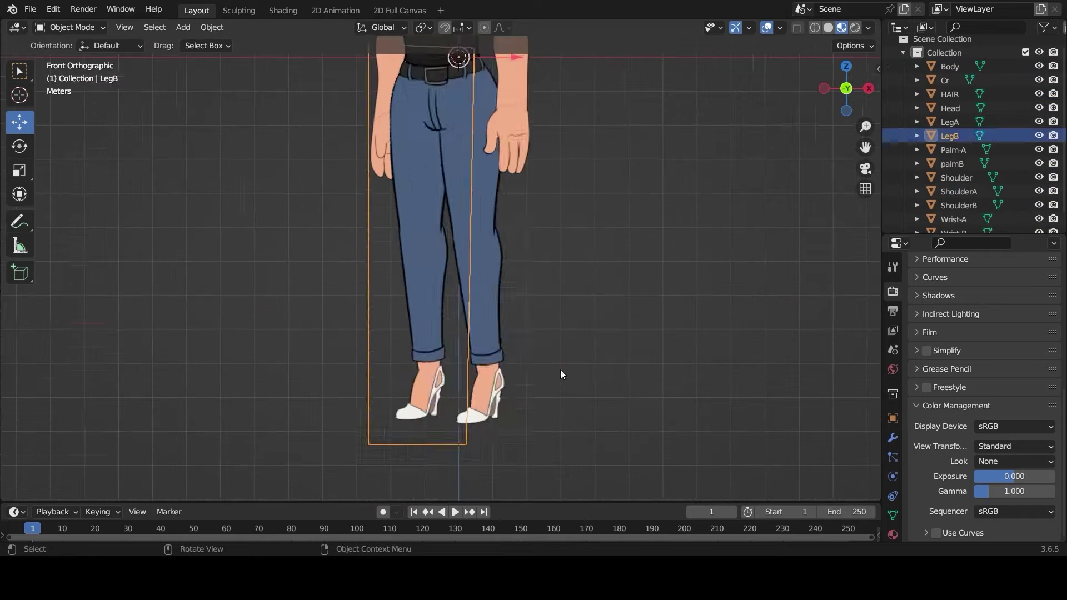
{"action": "left_click", "coordinate": [482, 300]}
{"action": "key", "text": "Tab"}
{"action": "left_click_drag", "start_coordinate": [409, 233], "coordinate": [442, 363]}
{"action": "key", "text": "c"}
{"action": "mouse_move", "coordinate": [437, 260]}
{"action": "left_mouse_down"}
{"action": "mouse_move", "coordinate": [389, 398]}
{"action": "mouse_move", "coordinate": [533, 300]}
{"action": "mouse_move", "coordinate": [529, 421]}
{"action": "left_mouse_up"}
{"action": "key", "text": "Escape"}
{"action": "key", "text": "KP_Divide"}
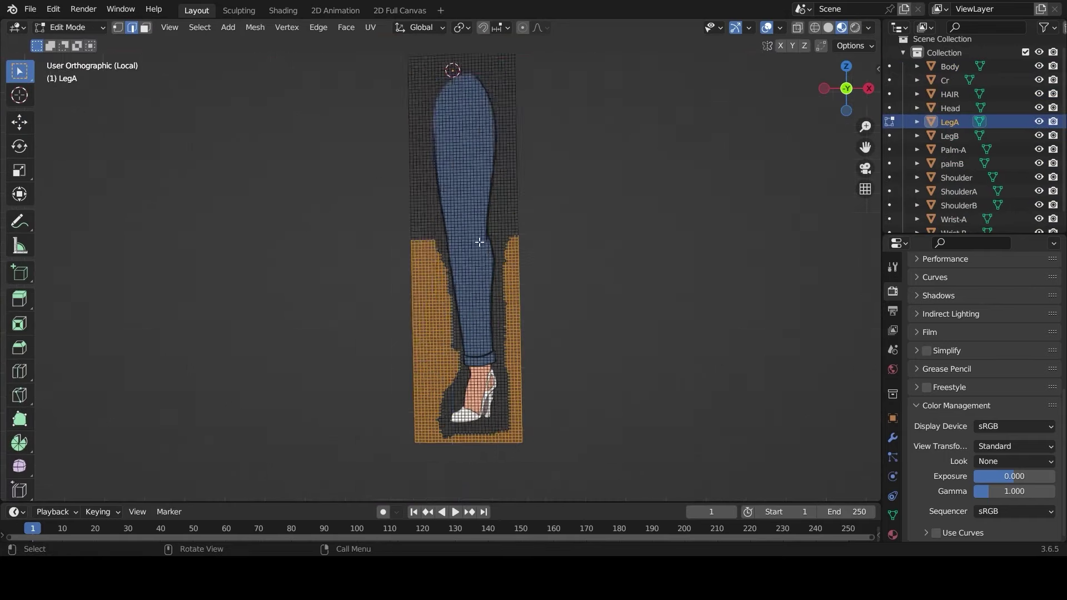
{"action": "scroll", "coordinate": [479, 241], "scroll_direction": "up", "scroll_amount": 2}
{"action": "key", "text": "c"}
{"action": "left_click_drag", "start_coordinate": [372, 280], "coordinate": [382, 114]}
{"action": "key", "text": "Escape"}
{"action": "left_click", "coordinate": [146, 27]}
{"action": "scroll", "coordinate": [509, 238], "scroll_direction": "down", "scroll_amount": 1}
{"action": "key", "text": "x"}
{"action": "left_click", "coordinate": [510, 290]}
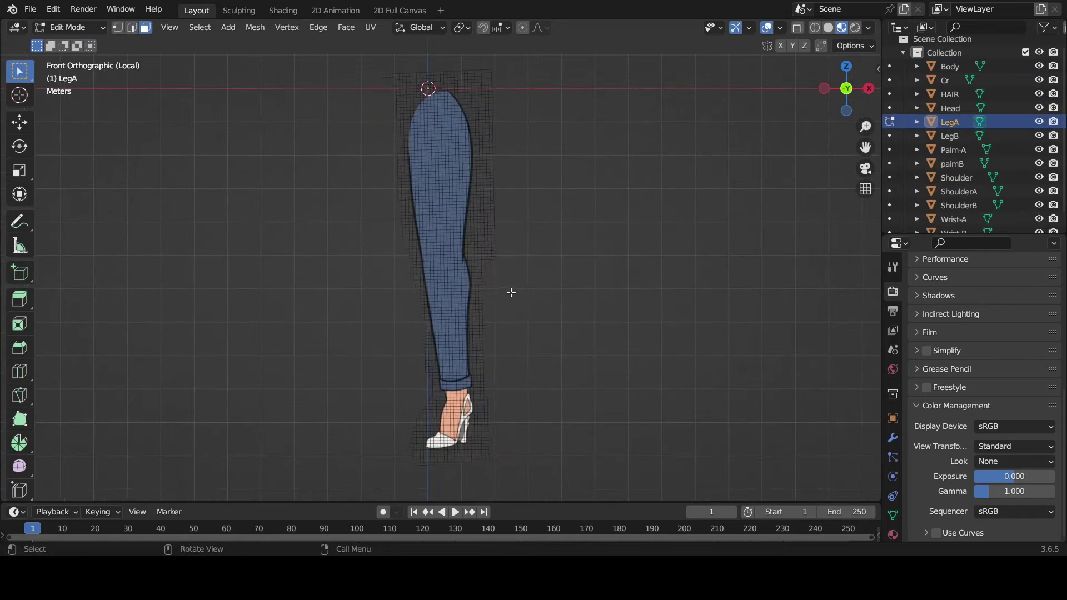
{"action": "key", "text": "Tab"}
{"action": "key", "text": "KP_Divide"}
Delete the empty mesh faces around the upper part of the LegB plane
{"action": "left_click", "coordinate": [417, 285]}
{"action": "key", "text": "Tab"}
{"action": "key", "text": "c"}
{"action": "mouse_move", "coordinate": [375, 167]}
{"action": "left_mouse_down"}
{"action": "mouse_move", "coordinate": [357, 435]}
{"action": "mouse_move", "coordinate": [474, 426]}
{"action": "mouse_move", "coordinate": [467, 72]}
{"action": "left_mouse_up"}
{"action": "key", "text": "Escape"}
{"action": "key", "text": "x"}
{"action": "left_click", "coordinate": [490, 191]}
{"action": "key", "text": "Tab"}
{"action": "middle_click_drag", "start_coordinate": [490, 191], "coordinate": [478, 473], "text": "shift"}
{"action": "left_click", "coordinate": [448, 233]}
{"action": "key", "text": "Tab"}
{"action": "key", "text": "Tab"}
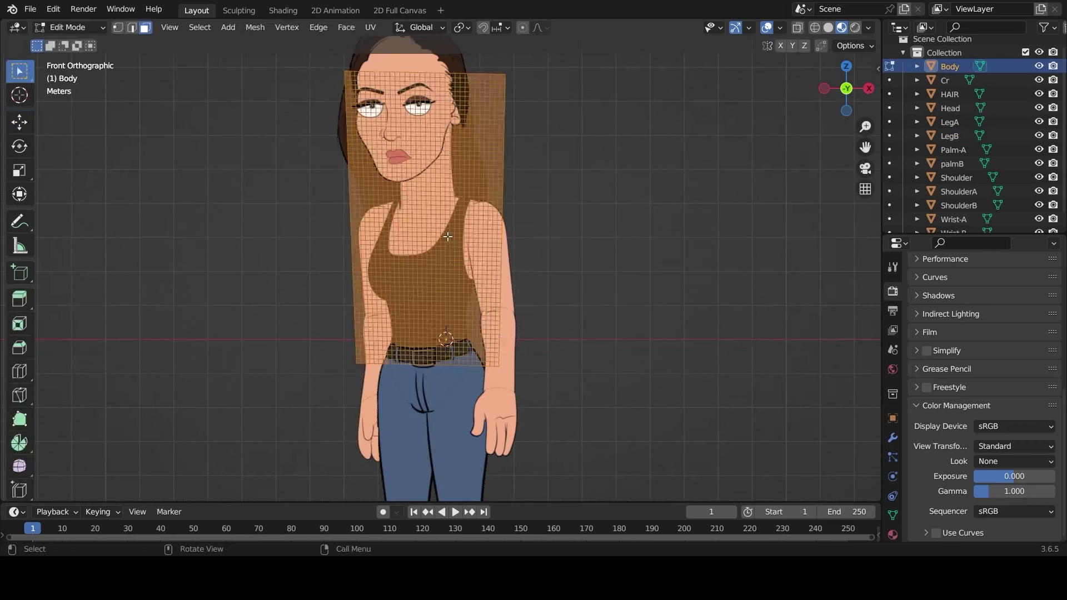
Move the LegA plane about -0.0007 m along the Y axis
{"action": "left_click_drag", "start_coordinate": [865, 148], "coordinate": [867, 66]}
{"action": "scroll", "coordinate": [556, 333], "scroll_direction": "up", "scroll_amount": 6}
{"action": "left_click", "coordinate": [534, 372]}
{"action": "left_click", "coordinate": [493, 445]}
{"action": "scroll", "coordinate": [493, 445], "scroll_direction": "down", "scroll_amount": 1}
{"action": "key", "text": "g"}
{"action": "key", "text": "y"}
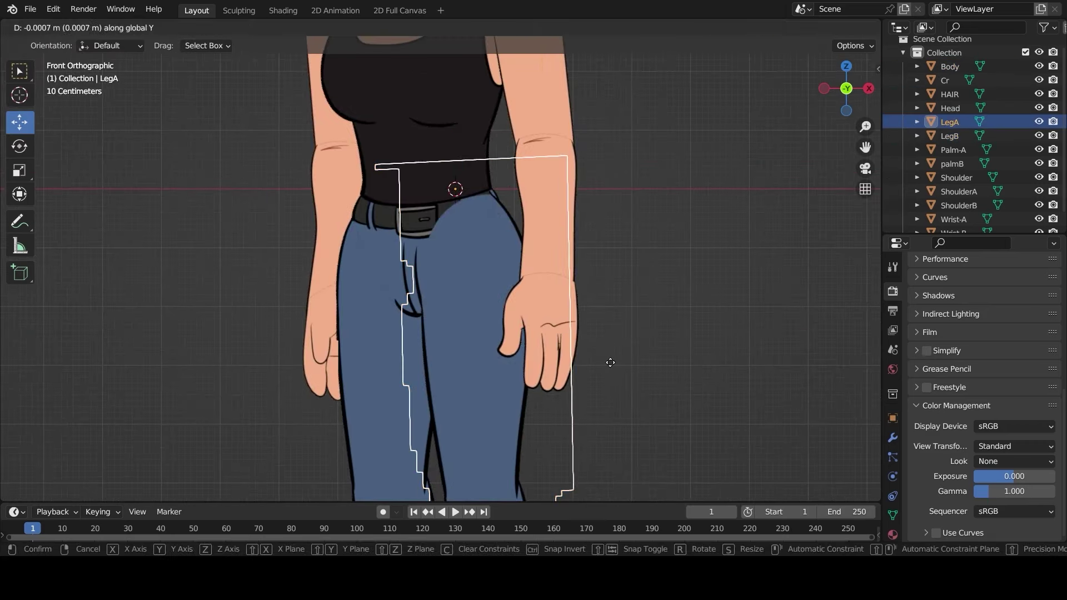
{"action": "left_click", "coordinate": [609, 361]}
Delete the LegA mesh faces that overlap the belt and its buckle
{"action": "key", "text": "Tab"}
{"action": "key", "text": "c"}
{"action": "left_click_drag", "start_coordinate": [498, 185], "coordinate": [433, 203]}
{"action": "key", "text": "Escape"}
{"action": "key", "text": "x"}
{"action": "scroll", "coordinate": [445, 264], "scroll_direction": "up", "scroll_amount": 8}
{"action": "left_click", "coordinate": [615, 263], "text": "shift"}
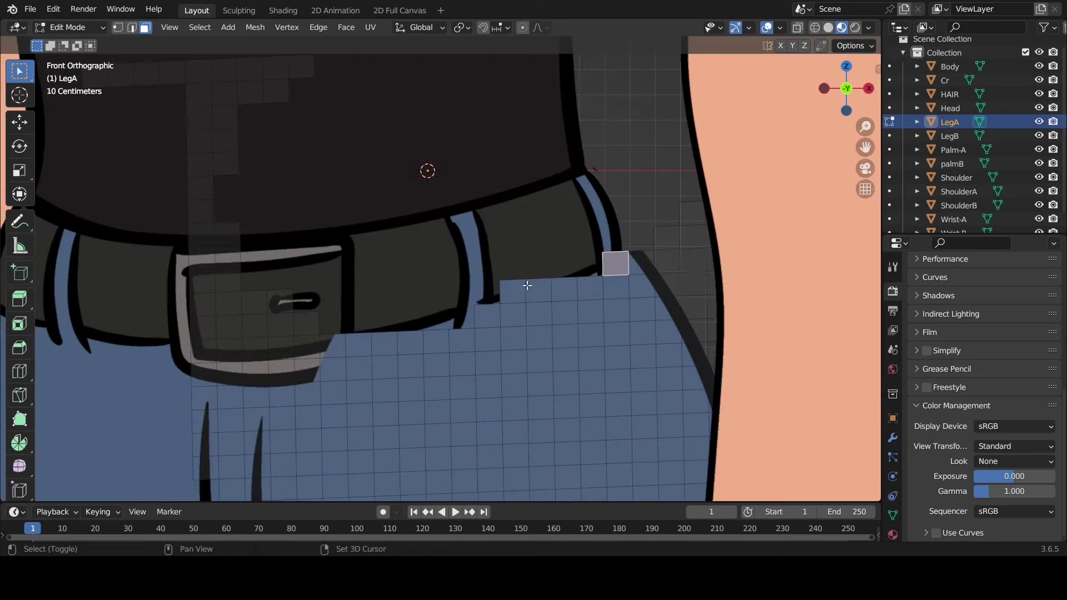
{"action": "left_click_drag", "start_coordinate": [566, 289], "coordinate": [512, 292], "text": "shift"}
{"action": "left_click", "coordinate": [487, 315], "text": "shift"}
{"action": "left_click_drag", "start_coordinate": [307, 325], "coordinate": [397, 369], "text": "shift"}
{"action": "key", "text": "x"}
{"action": "left_click", "coordinate": [500, 351]}
Reshape LegA's upper hip corner below the belt by moving and rotating its faces with proportional editing
{"action": "left_click_drag", "start_coordinate": [581, 238], "coordinate": [665, 286]}
{"action": "key", "text": "o"}
{"action": "key", "text": "g"}
{"action": "scroll", "coordinate": [658, 283], "scroll_direction": "up", "scroll_amount": 8}
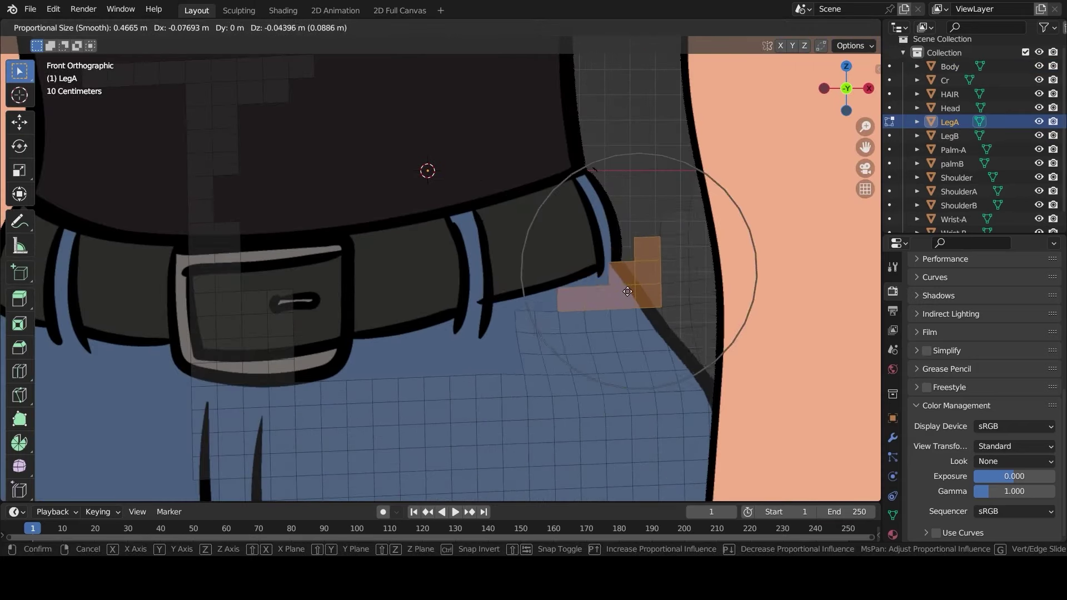
{"action": "key", "text": "r"}
{"action": "left_click", "coordinate": [669, 275]}
{"action": "key", "text": "g"}
{"action": "left_click", "coordinate": [655, 283]}
Return to Object Mode, clear the selection and save the file
{"action": "key", "text": "Tab"}
{"action": "scroll", "coordinate": [591, 283], "scroll_direction": "down", "scroll_amount": 11}
{"action": "left_click", "coordinate": [592, 283]}
{"action": "left_click_drag", "start_coordinate": [866, 148], "coordinate": [834, 158]}
{"action": "key", "text": "ctrl+s"}
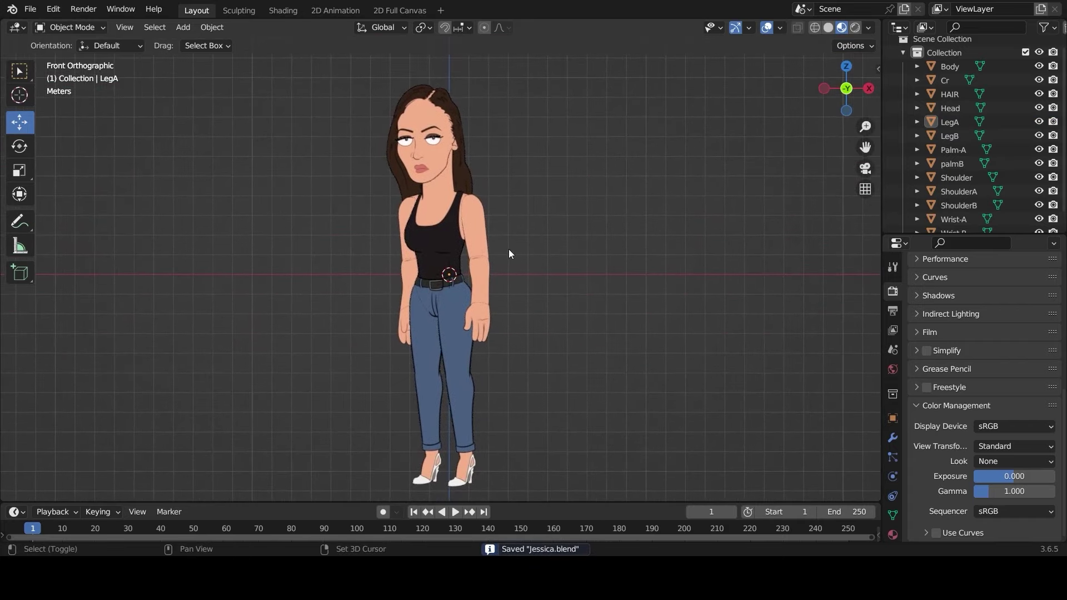
Add an armature to the scene
{"action": "key", "text": "shift+a"}
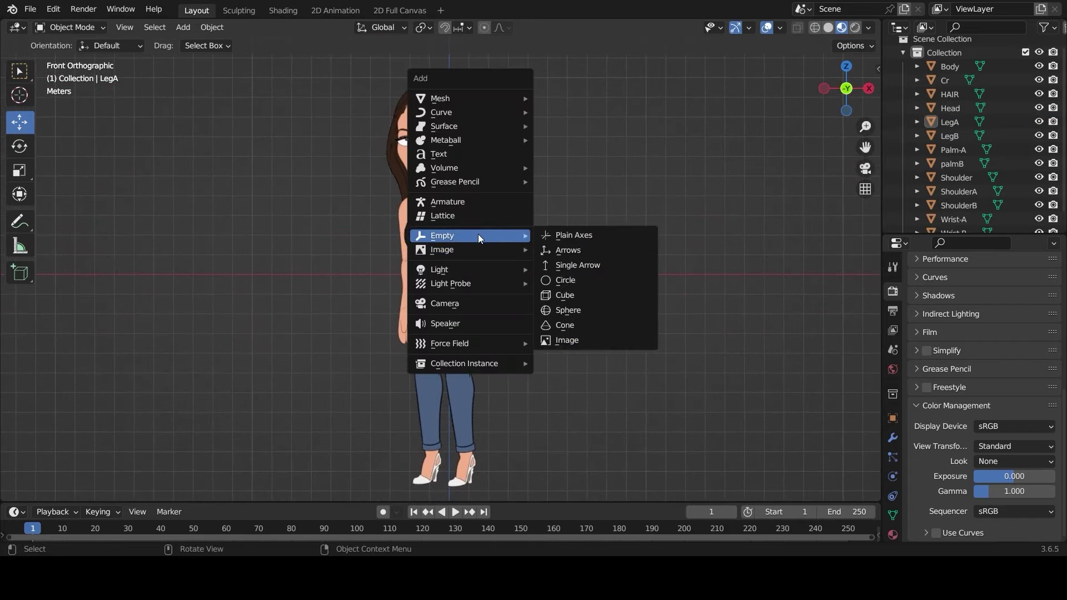
{"action": "mouse_move", "coordinate": [465, 180]}
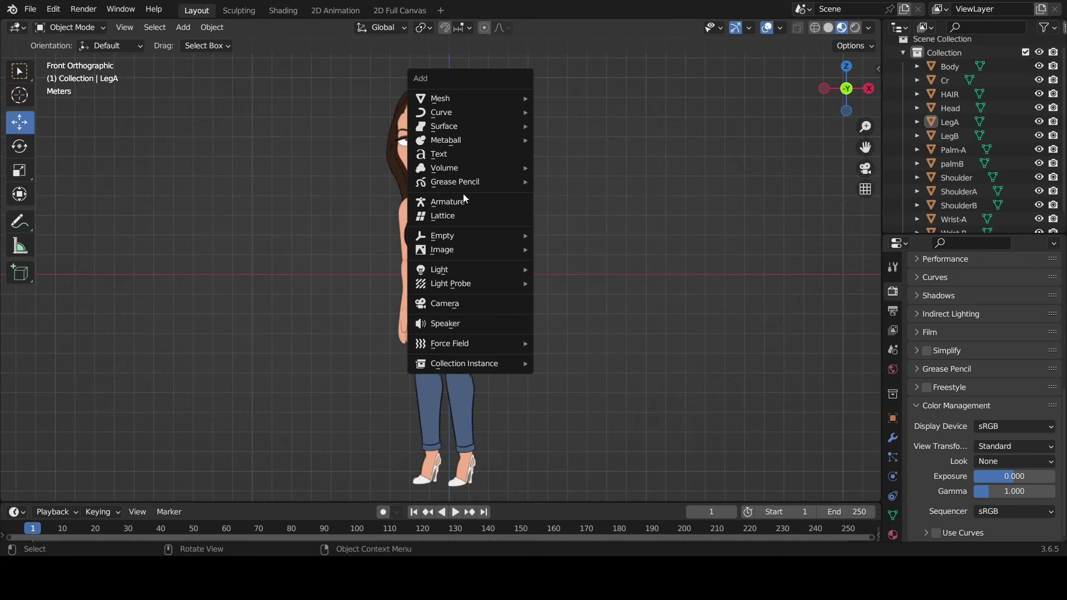
{"action": "left_click", "coordinate": [462, 201]}
{"action": "scroll", "coordinate": [436, 288], "scroll_direction": "up", "scroll_amount": 5}
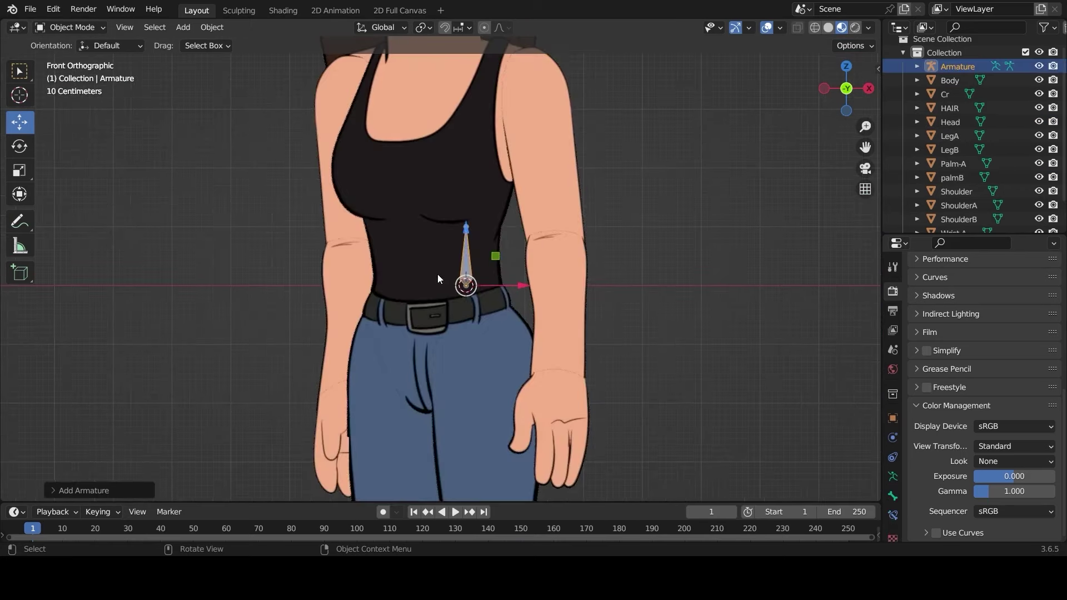
Edit the armature and place its first bone over the belt buckle with the tip at the waist
{"action": "key", "text": "Tab"}
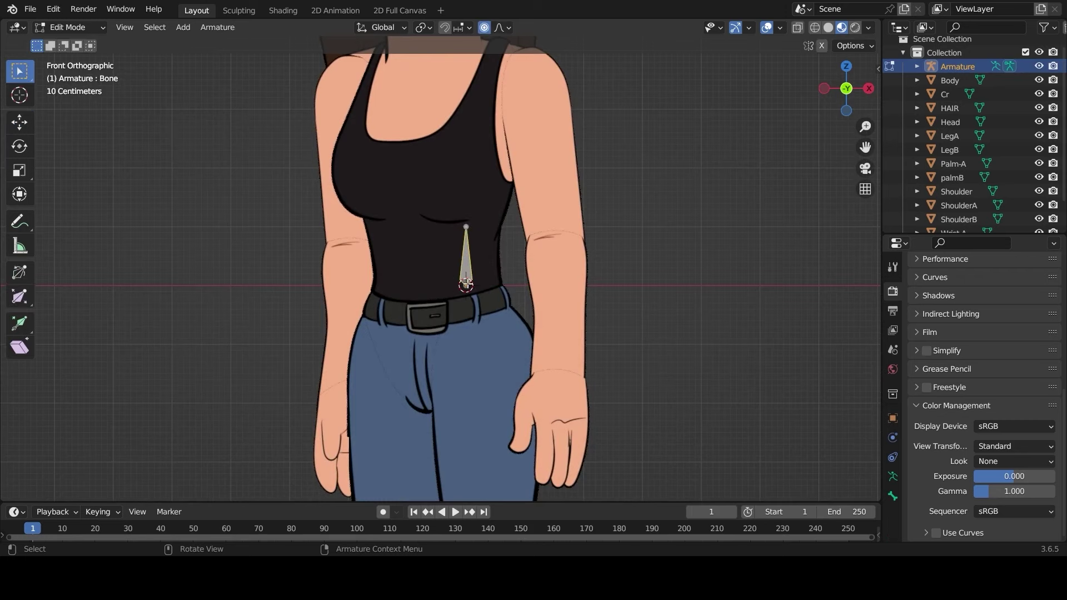
{"action": "left_click", "coordinate": [20, 122]}
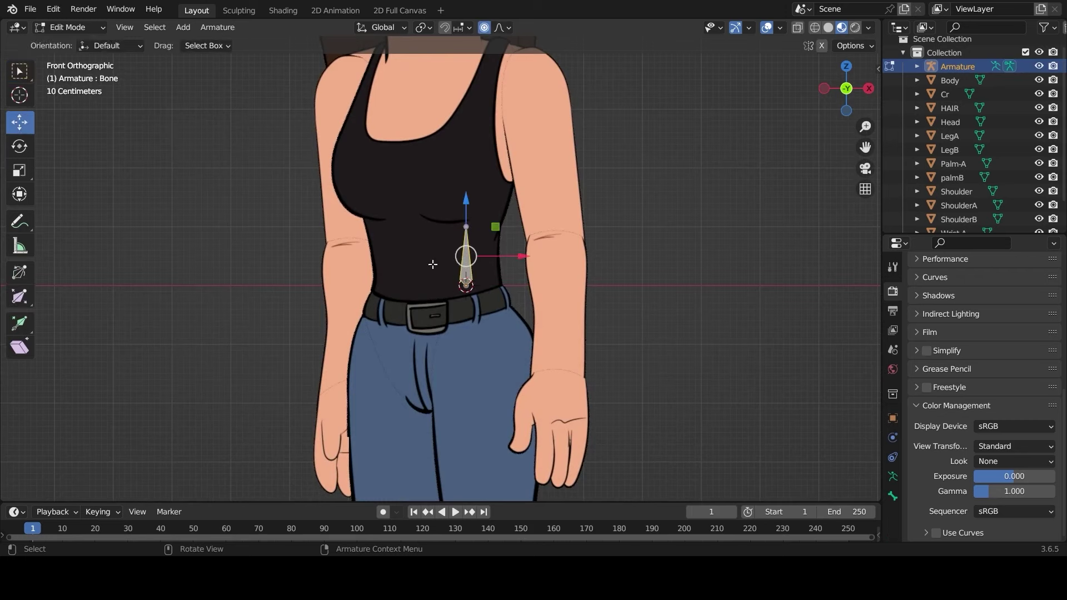
{"action": "left_click_drag", "start_coordinate": [465, 256], "coordinate": [422, 292]}
{"action": "left_click", "coordinate": [425, 260]}
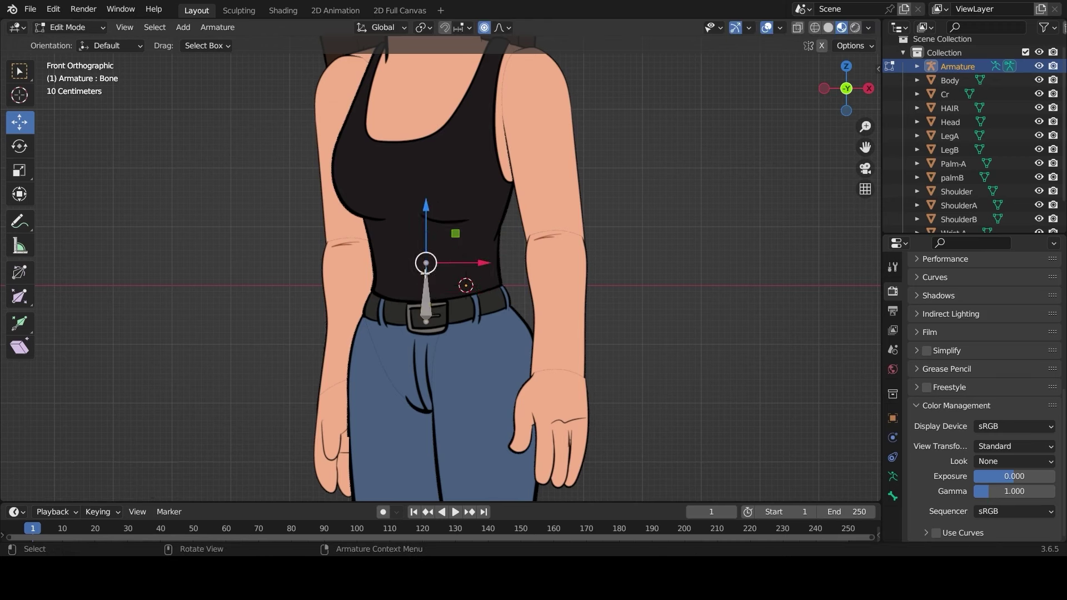
{"action": "middle_click_drag", "start_coordinate": [675, 140], "coordinate": [685, 239], "text": "shift"}
{"action": "left_click_drag", "start_coordinate": [435, 361], "coordinate": [436, 356]}
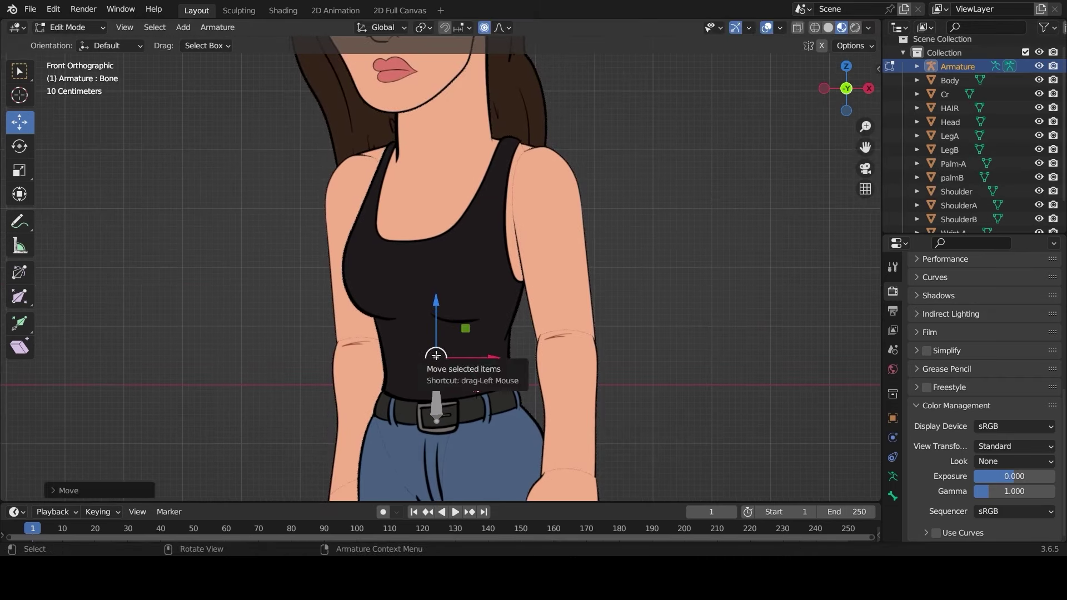
Extrude a bone chain up the spine, neck and head, and branch it through both shoulders, arms and hands
{"action": "key", "text": "e"}
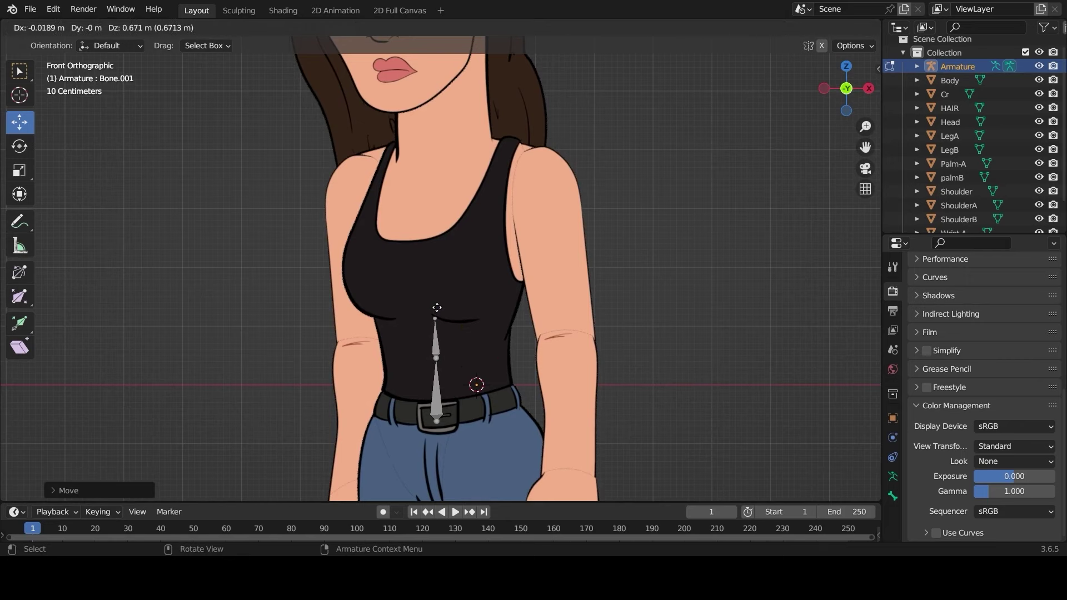
{"action": "left_click", "coordinate": [437, 304]}
{"action": "key", "text": "e"}
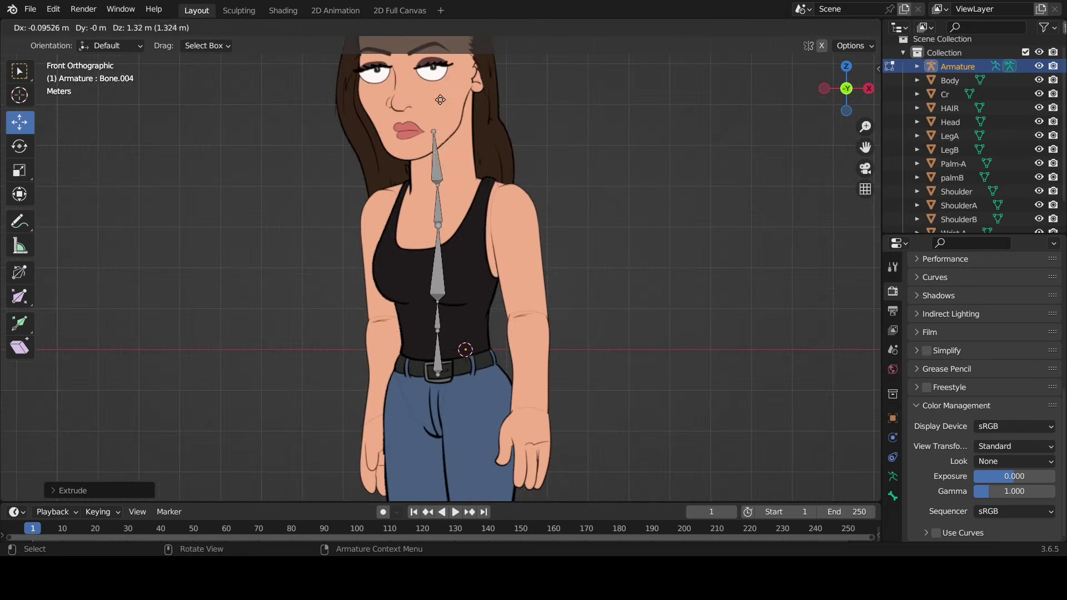
{"action": "left_click", "coordinate": [442, 166]}
{"action": "left_click_drag", "start_coordinate": [865, 147], "coordinate": [865, 83]}
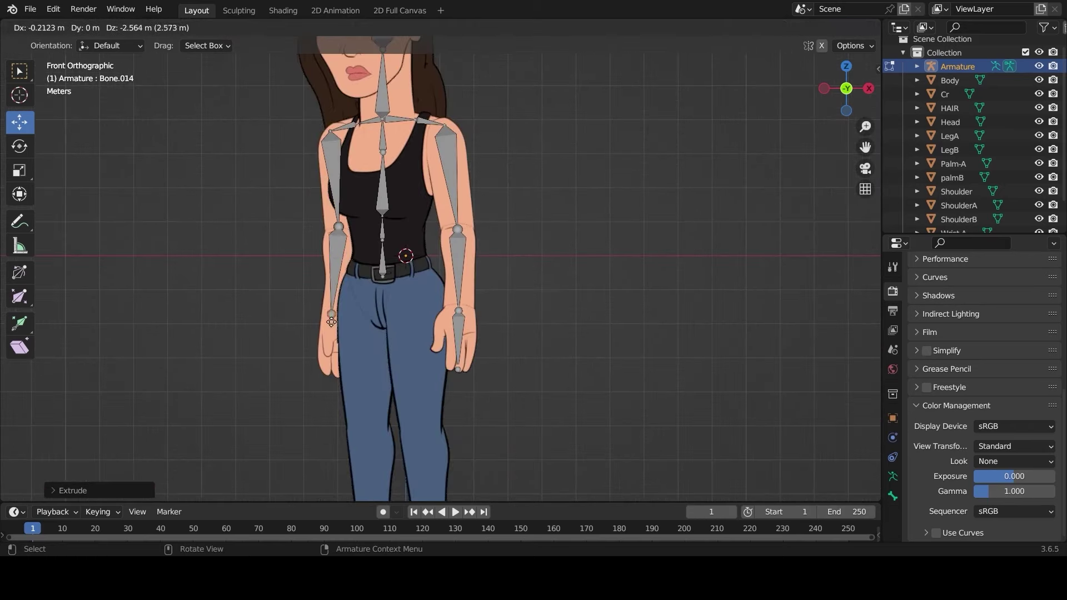
{"action": "key", "text": "e"}
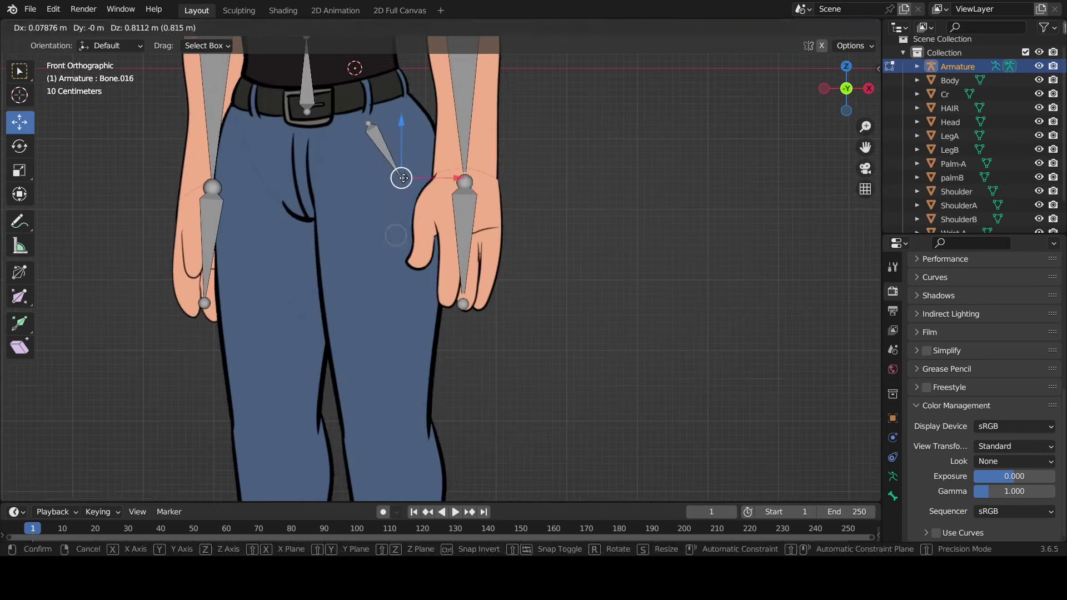
Build LegA's bone chain from a separate hip bone through the thigh and shin to the foot
{"action": "left_click", "coordinate": [389, 427]}
{"action": "left_click_drag", "start_coordinate": [865, 147], "coordinate": [906, 6]}
{"action": "key", "text": "e"}
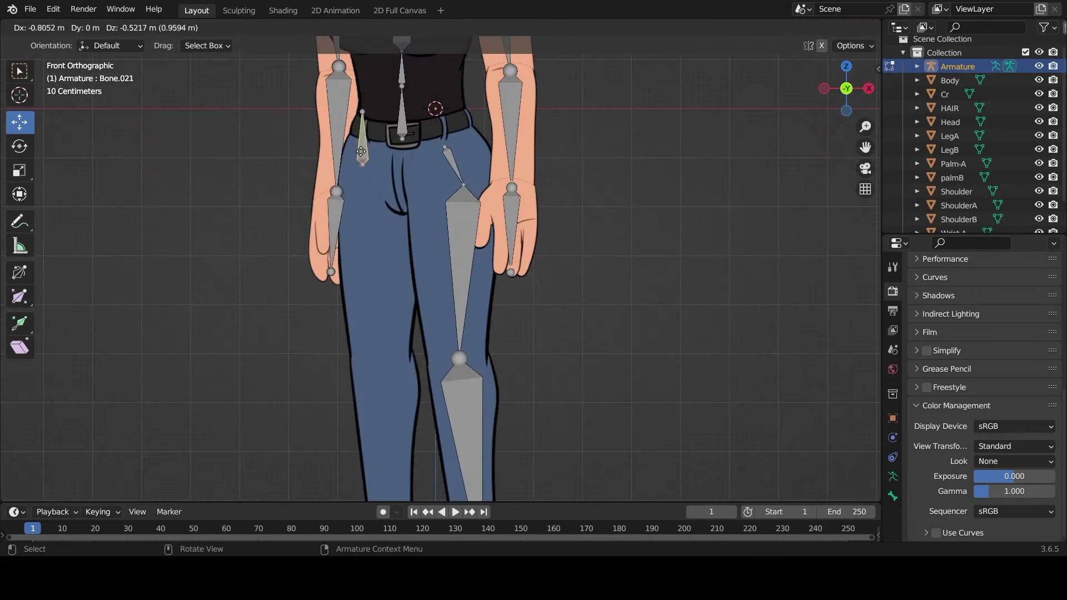
Position a hip bone over LegB and extrude its thigh, shin and foot bones along the leg
{"action": "left_click", "coordinate": [362, 190]}
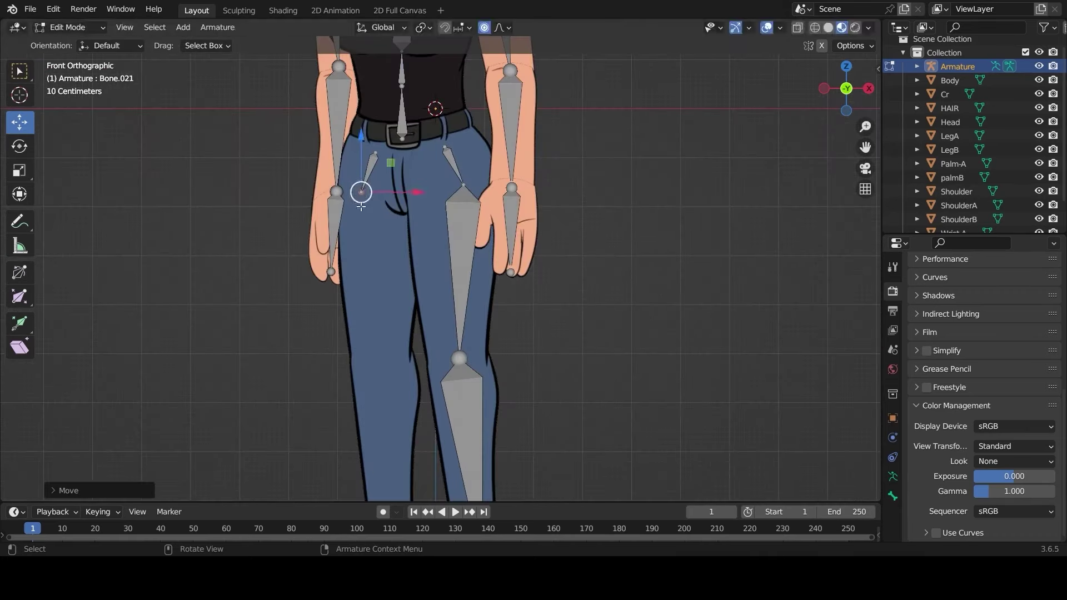
{"action": "scroll", "coordinate": [376, 144], "scroll_direction": "up", "scroll_amount": 2}
{"action": "key", "text": "e"}
{"action": "left_click", "coordinate": [393, 322]}
{"action": "key", "text": "e"}
{"action": "left_click", "coordinate": [410, 450]}
{"action": "scroll", "coordinate": [651, 316], "scroll_direction": "down", "scroll_amount": 4}
{"action": "left_click_drag", "start_coordinate": [865, 147], "coordinate": [858, 33]}
{"action": "left_click", "coordinate": [380, 400]}
{"action": "left_click", "coordinate": [382, 276]}
Try moving the root bone in Pose Mode to check which bones follow it
{"action": "key", "text": "ctrl+Tab"}
{"action": "left_click", "coordinate": [454, 232]}
{"action": "scroll", "coordinate": [471, 239], "scroll_direction": "down", "scroll_amount": 2}
{"action": "key", "text": "g"}
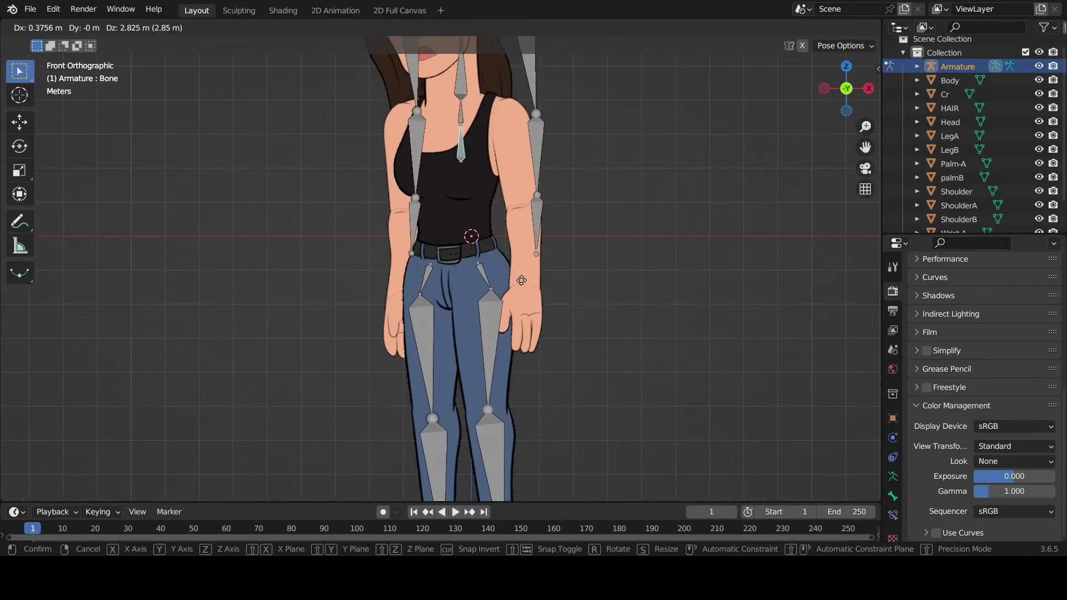
Parent the hip bones to the root bone at the belt buckle, keeping their offset
{"action": "key", "text": "Tab"}
{"action": "left_click", "coordinate": [475, 272]}
{"action": "scroll", "coordinate": [474, 272], "scroll_direction": "up", "scroll_amount": 3}
{"action": "left_click", "coordinate": [460, 216], "text": "shift"}
{"action": "key", "text": "ctrl+p"}
{"action": "left_click", "coordinate": [467, 225]}
Test the hip parenting by moving the root bone in Pose Mode, and undo the movement
{"action": "key", "text": "ctrl+Tab"}
{"action": "key", "text": "g"}
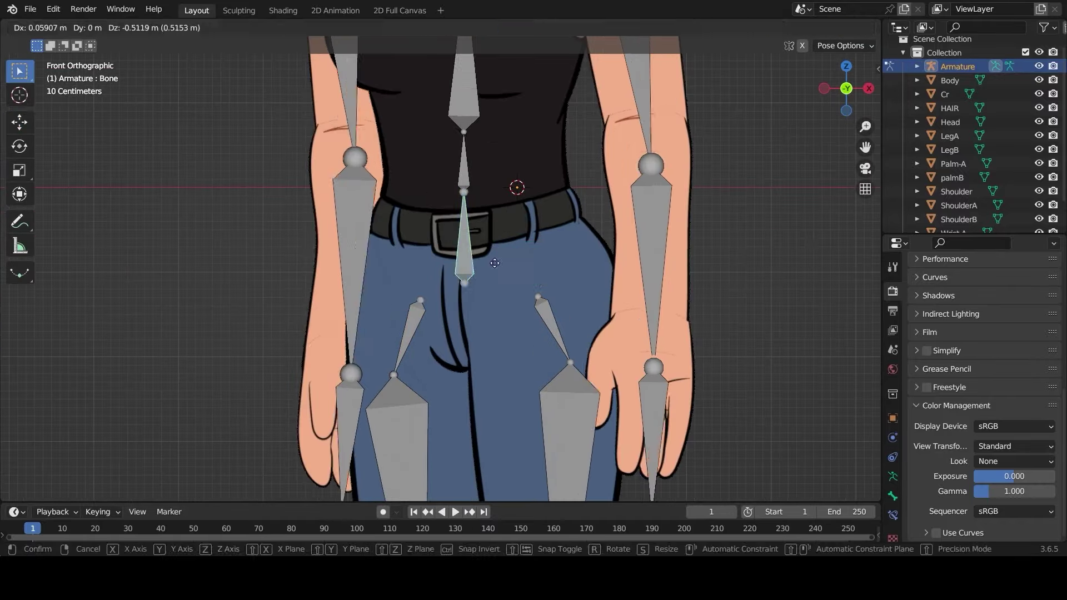
{"action": "scroll", "coordinate": [462, 239], "scroll_direction": "down", "scroll_amount": 6}
{"action": "left_click", "coordinate": [99, 235]}
{"action": "key", "text": "ctrl+z"}
Extrude sideways control bones from the ankles and knees of both legs
{"action": "scroll", "coordinate": [444, 266], "scroll_direction": "up", "scroll_amount": 4}
{"action": "left_click_drag", "start_coordinate": [865, 146], "coordinate": [865, 41]}
{"action": "key", "text": "Tab"}
{"action": "left_click", "coordinate": [510, 226]}
{"action": "left_click", "coordinate": [524, 348]}
{"action": "key", "text": "e"}
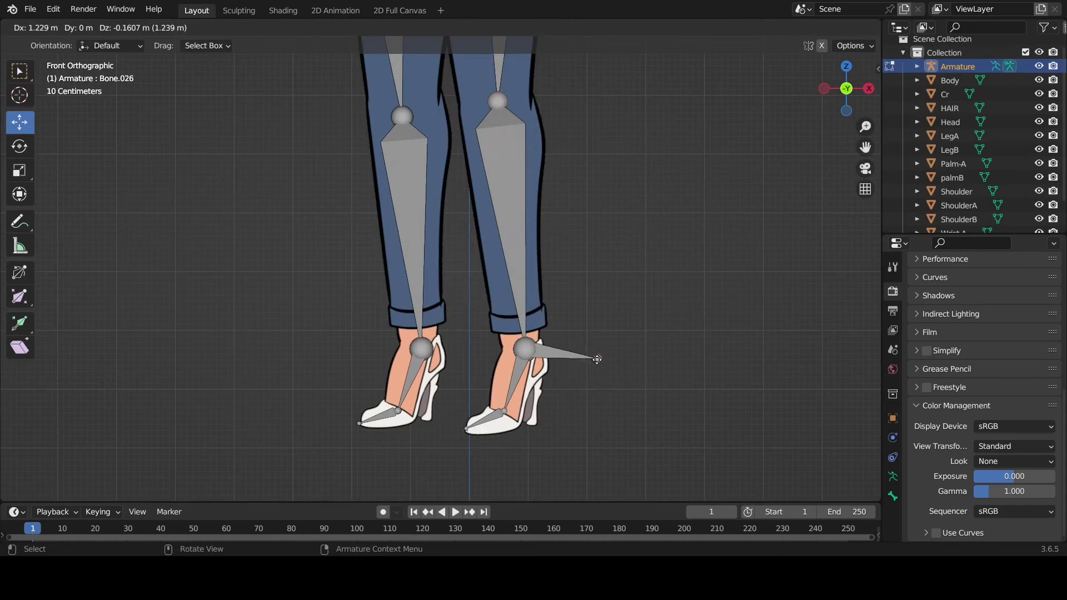
{"action": "left_click", "coordinate": [598, 357]}
{"action": "left_click", "coordinate": [439, 107]}
Rename the shin bones of both legs, using Shin.R for LegB's shin
{"action": "left_click", "coordinate": [509, 226]}
{"action": "left_click", "coordinate": [893, 496]}
{"action": "double_click", "coordinate": [953, 289]}
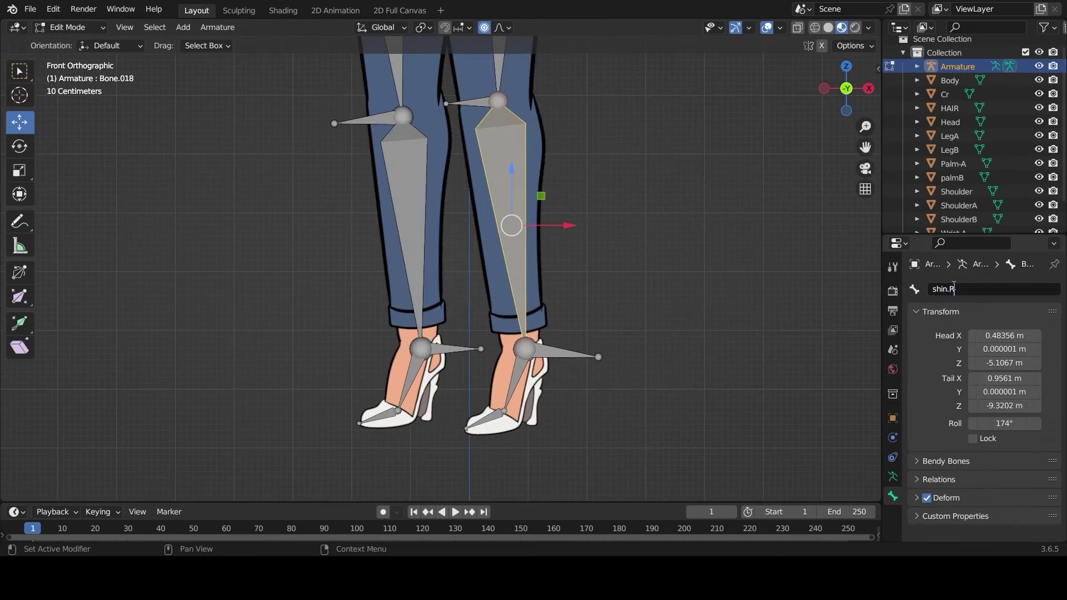
{"action": "key", "text": "Return"}
{"action": "left_click", "coordinate": [411, 222]}
{"action": "double_click", "coordinate": [966, 289]}
{"action": "key", "text": "Return"}
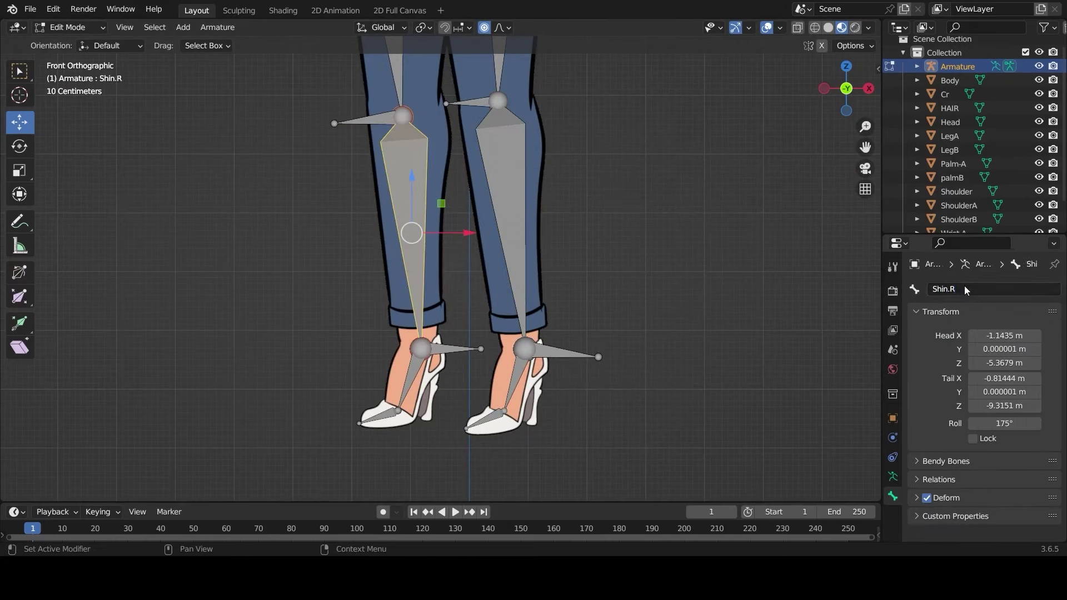
Rename the ankle control bones ankle.L on LegA and ankle.R on LegB
{"action": "left_click", "coordinate": [553, 352]}
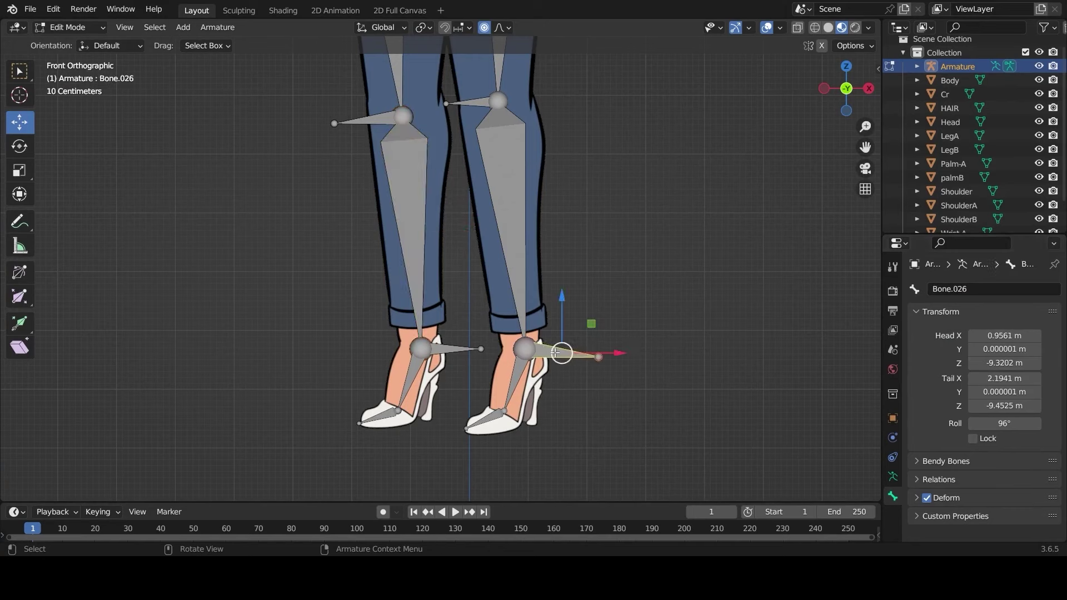
{"action": "left_click", "coordinate": [958, 283]}
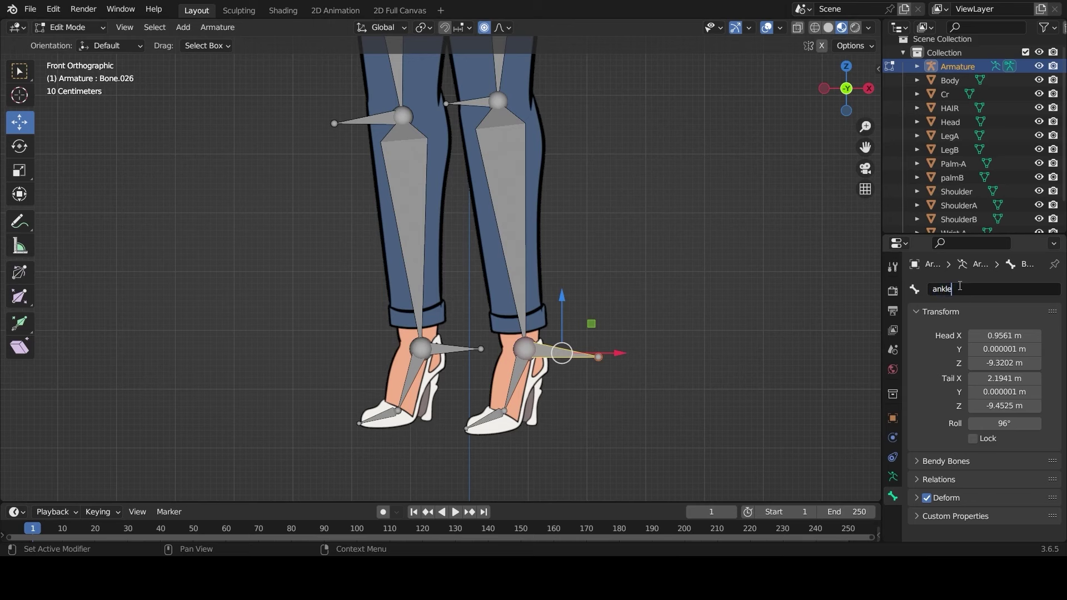
{"action": "type", "text": "ankle.L"}
{"action": "key", "text": "Return"}
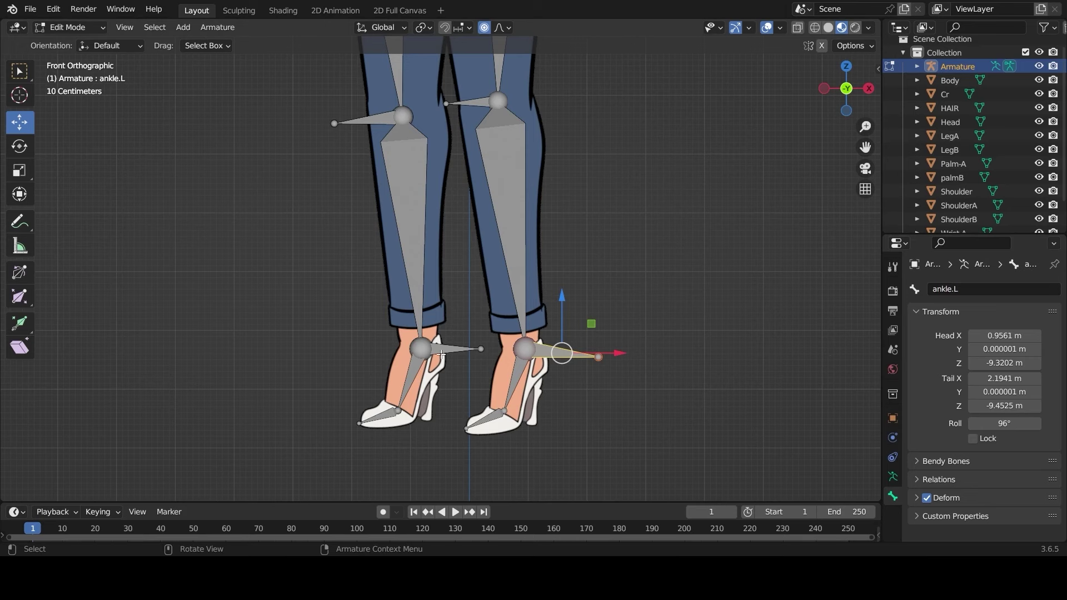
{"action": "left_click", "coordinate": [442, 352]}
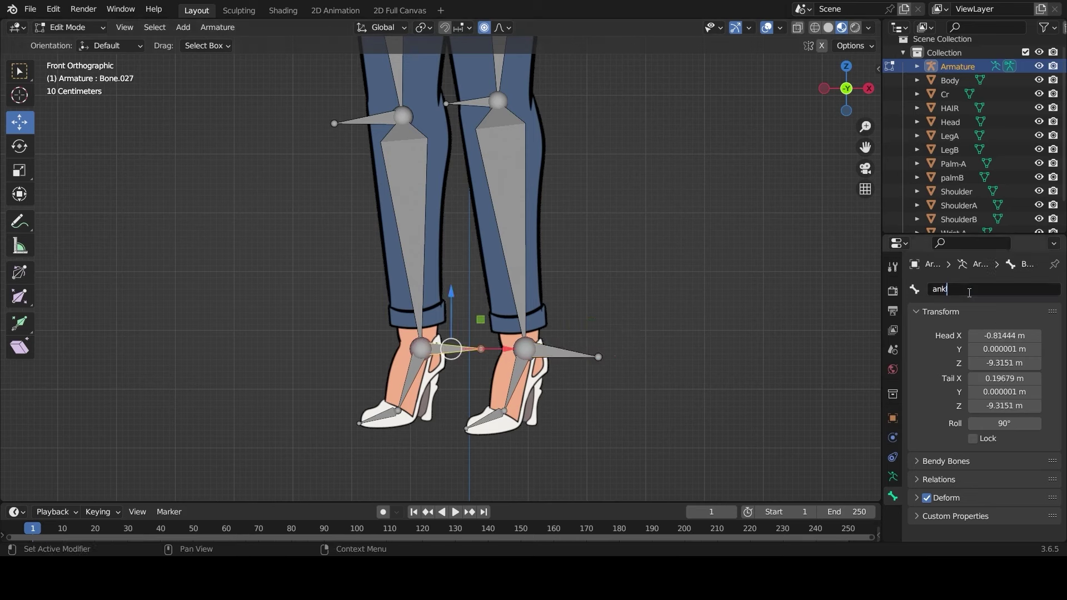
{"action": "left_click", "coordinate": [969, 293]}
{"action": "type", "text": "ankle.R"}
{"action": "key", "text": "Return"}
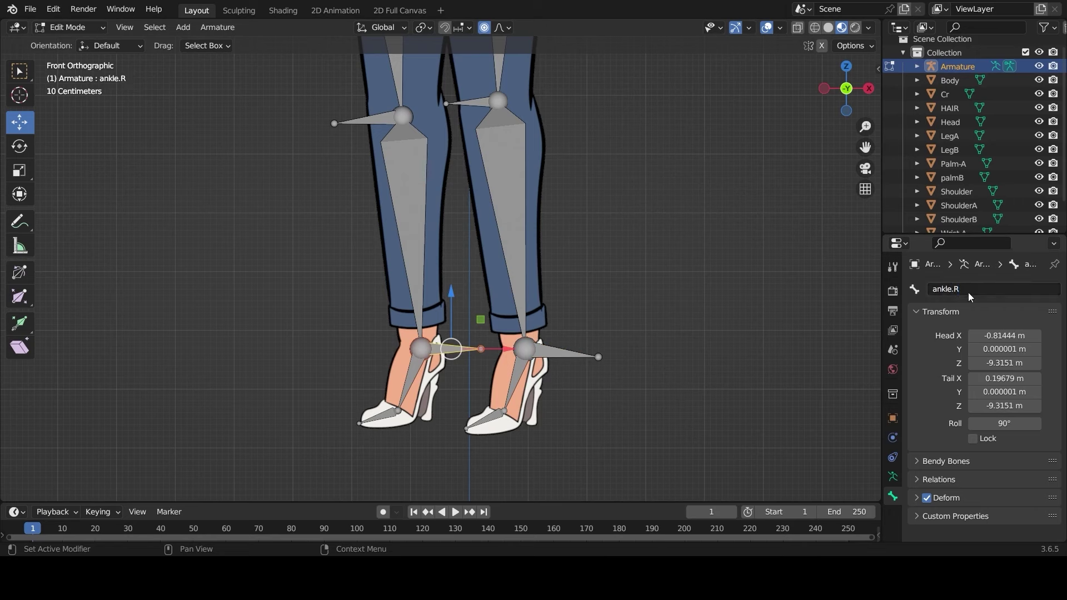
Rename the knee control bones pole.L on LegA and pole.R on LegB
{"action": "left_click", "coordinate": [475, 105]}
{"action": "left_click", "coordinate": [975, 288]}
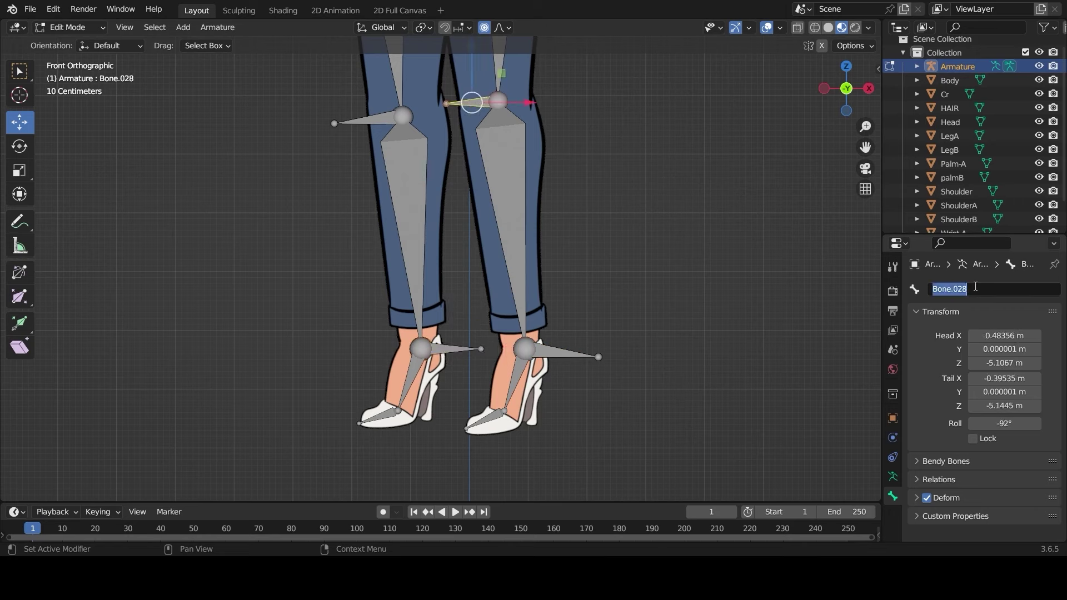
{"action": "type", "text": "Po"}
{"action": "left_click", "coordinate": [384, 120]}
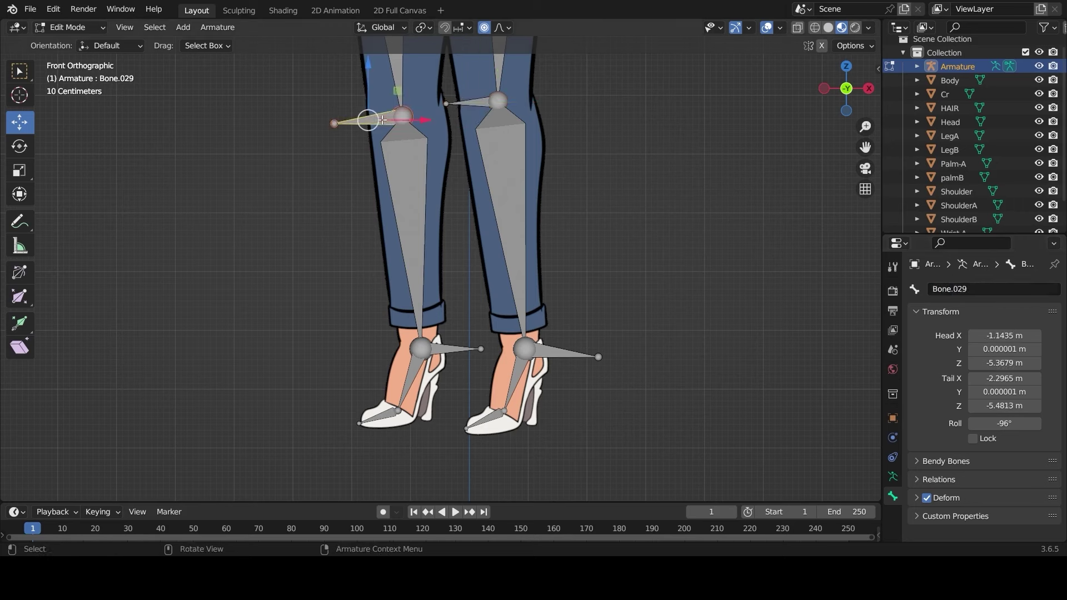
{"action": "left_click", "coordinate": [951, 289]}
{"action": "type", "text": "pole.L"}
{"action": "key", "text": "Return"}
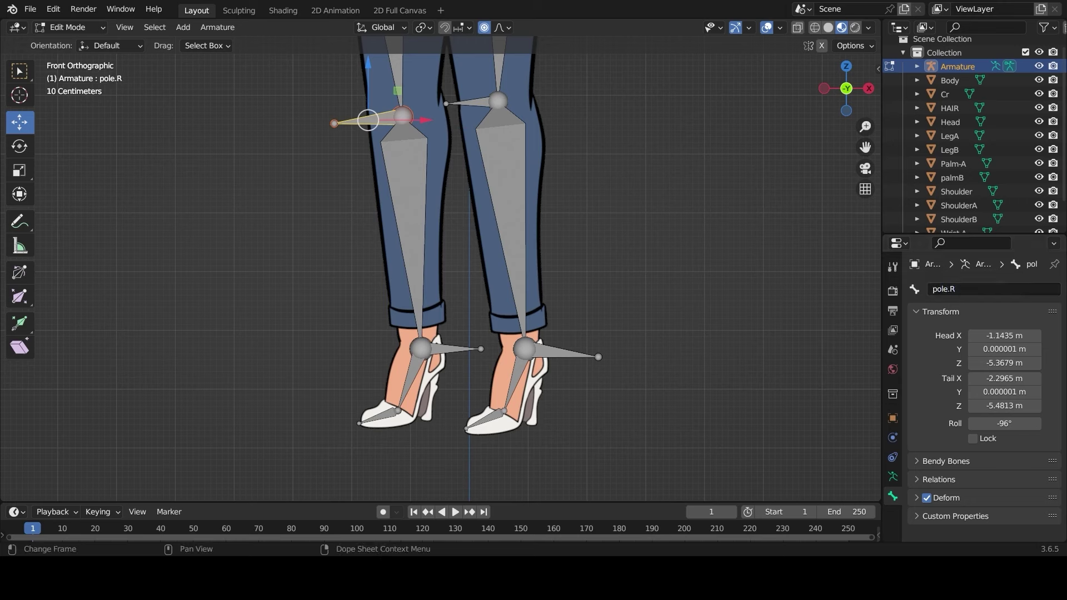
{"action": "left_click", "coordinate": [542, 196]}
{"action": "left_click", "coordinate": [468, 103]}
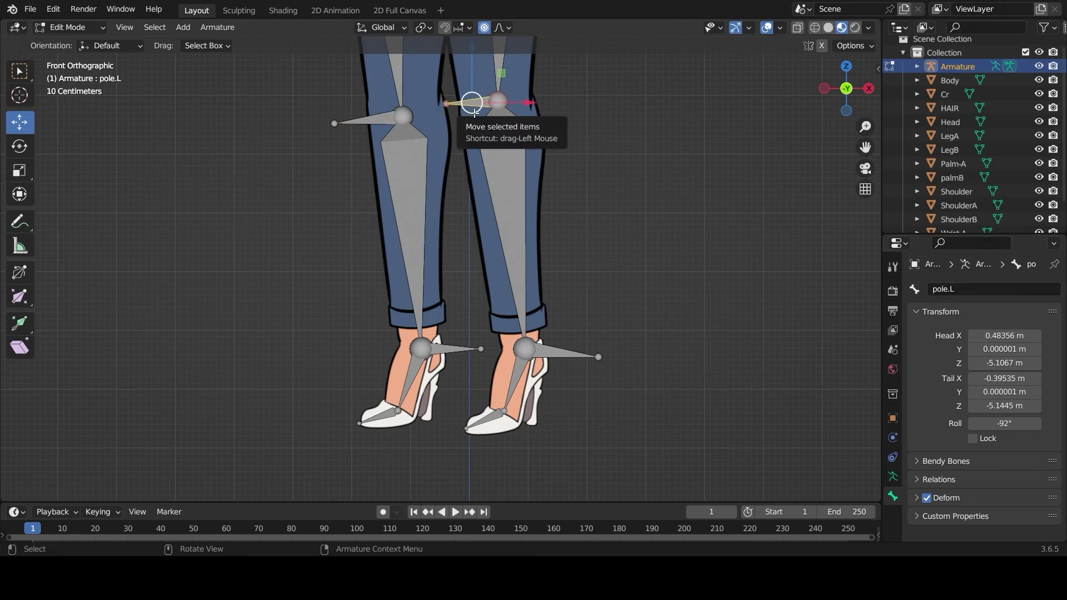
Unparent the knee control bones pole.L and pole.R and turn off their Deform option
{"action": "left_click", "coordinate": [945, 494]}
{"action": "scroll", "coordinate": [973, 465], "scroll_direction": "down", "scroll_amount": 4}
{"action": "left_click", "coordinate": [920, 530]}
{"action": "scroll", "coordinate": [920, 500], "scroll_direction": "down", "scroll_amount": 2}
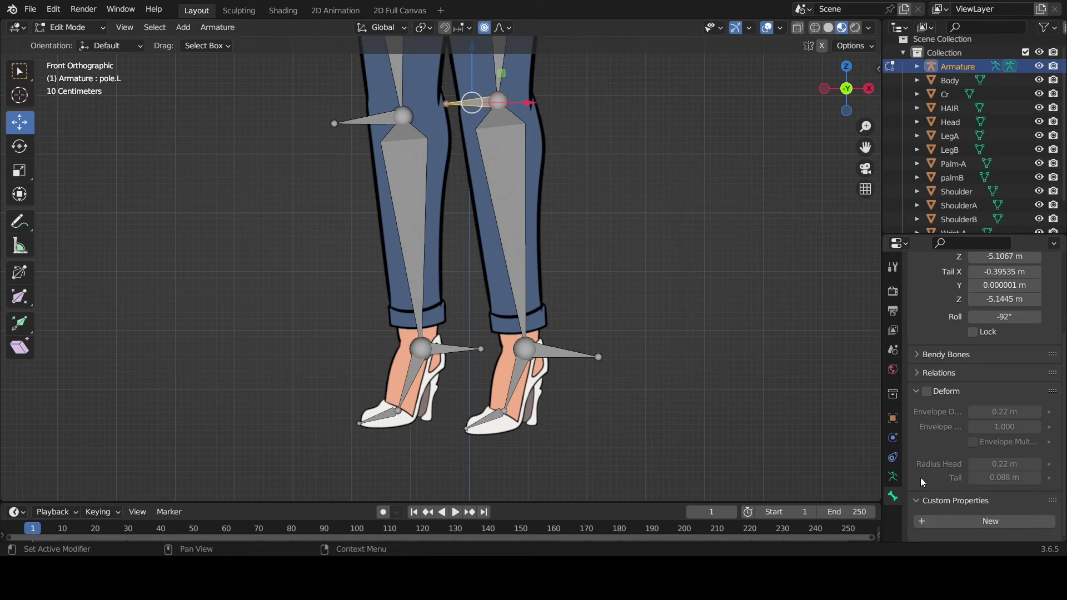
{"action": "left_click", "coordinate": [922, 372]}
{"action": "left_click", "coordinate": [370, 119]}
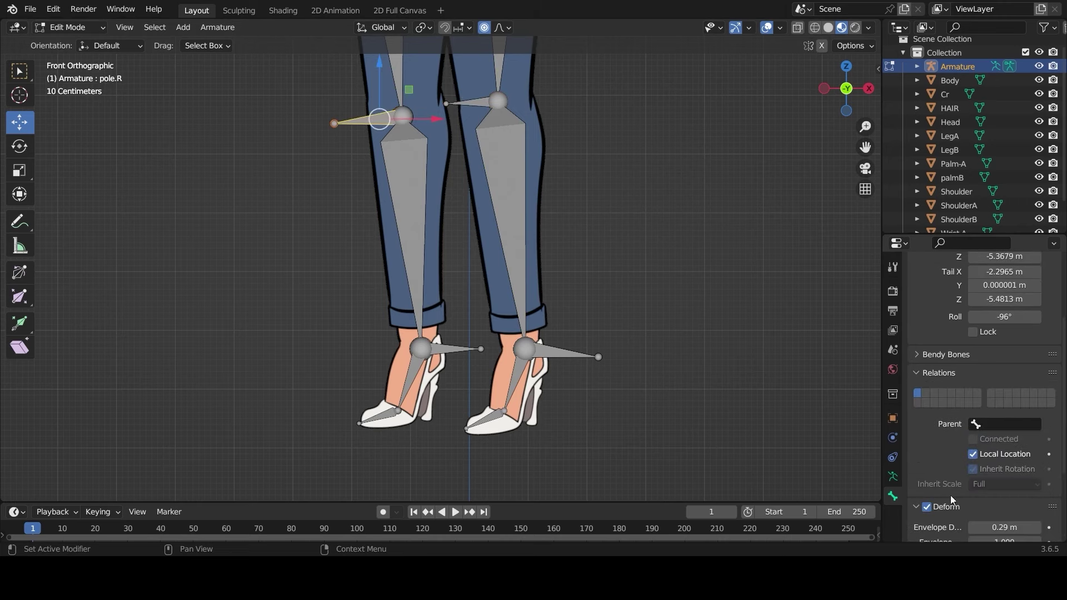
{"action": "scroll", "coordinate": [923, 495], "scroll_direction": "down", "scroll_amount": 4}
Unparent the ankle control bones ankle.R and ankle.L and turn off their Deform option
{"action": "left_click", "coordinate": [447, 350]}
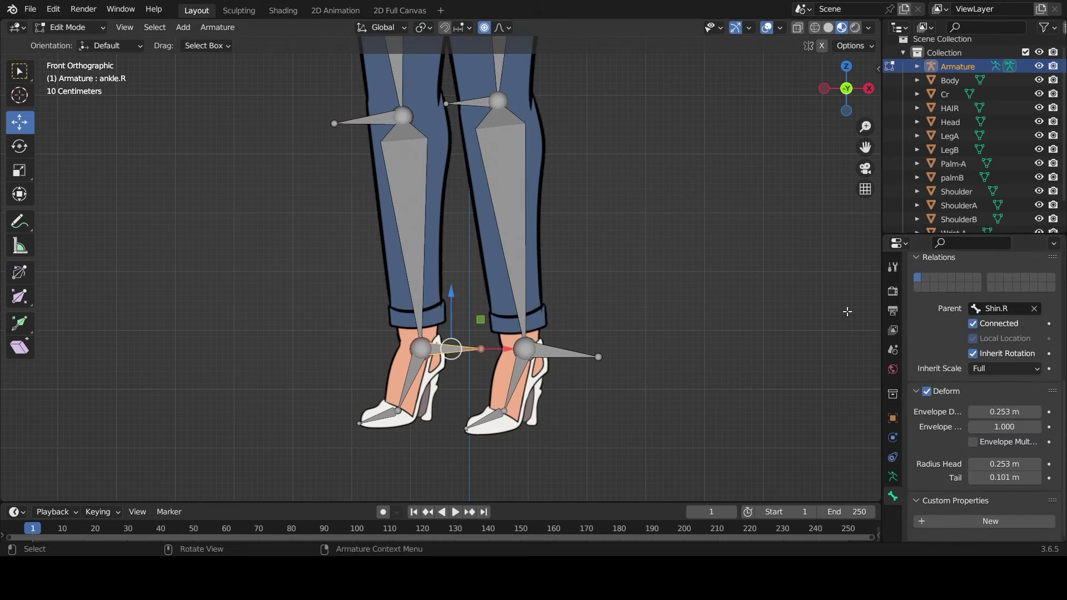
{"action": "left_click", "coordinate": [927, 393]}
{"action": "left_click", "coordinate": [557, 351]}
{"action": "left_click", "coordinate": [1035, 309]}
{"action": "left_click", "coordinate": [927, 392]}
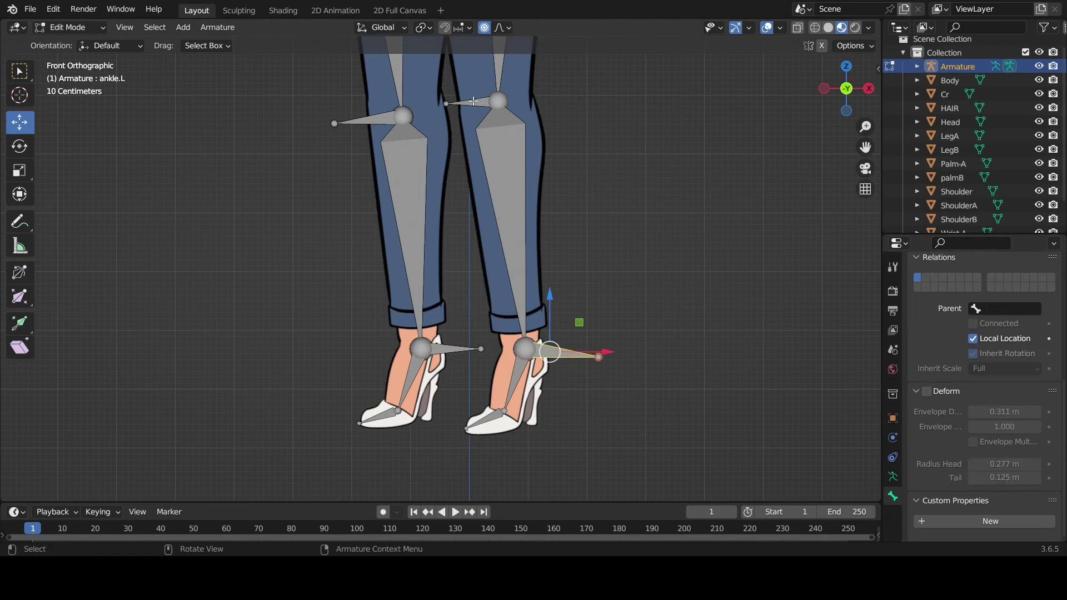
Move pole.L and pole.R sideways away from the knees and rotate pole.R to be roughly horizontal
{"action": "left_click", "coordinate": [471, 101]}
{"action": "left_click_drag", "start_coordinate": [524, 104], "coordinate": [503, 106]}
{"action": "left_click", "coordinate": [371, 119]}
{"action": "left_click_drag", "start_coordinate": [423, 120], "coordinate": [393, 121]}
{"action": "key", "text": "r"}
{"action": "left_click", "coordinate": [403, 144]}
Switch to Pose Mode and add an Inverse Kinematics constraint to shin.L with Armature as its target
{"action": "left_click_drag", "start_coordinate": [865, 147], "coordinate": [813, 214]}
{"action": "key", "text": "ctrl+Tab"}
{"action": "left_click", "coordinate": [565, 397]}
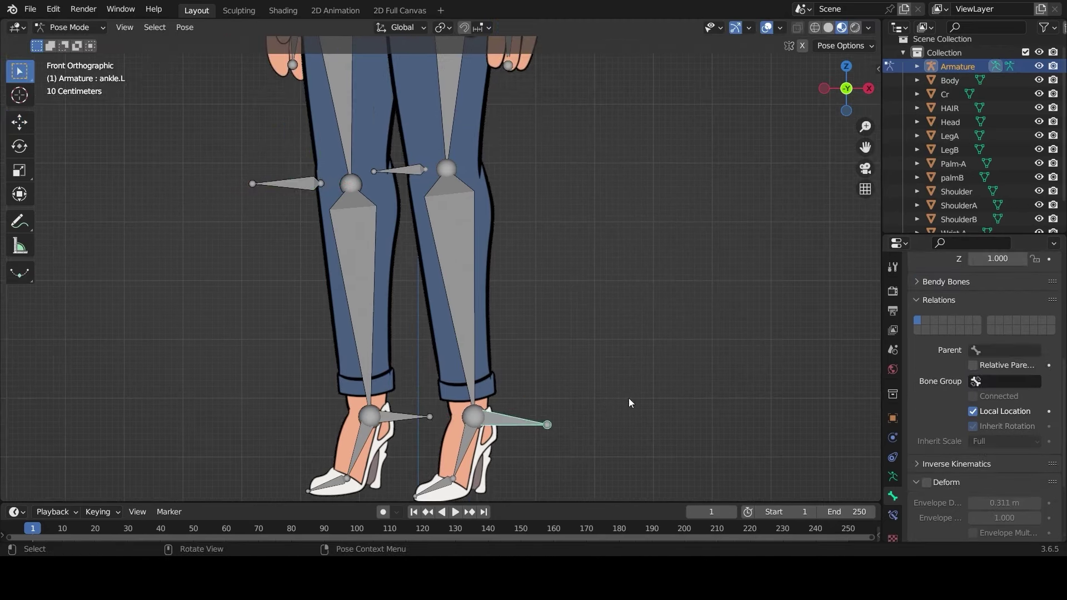
{"action": "left_click", "coordinate": [443, 262]}
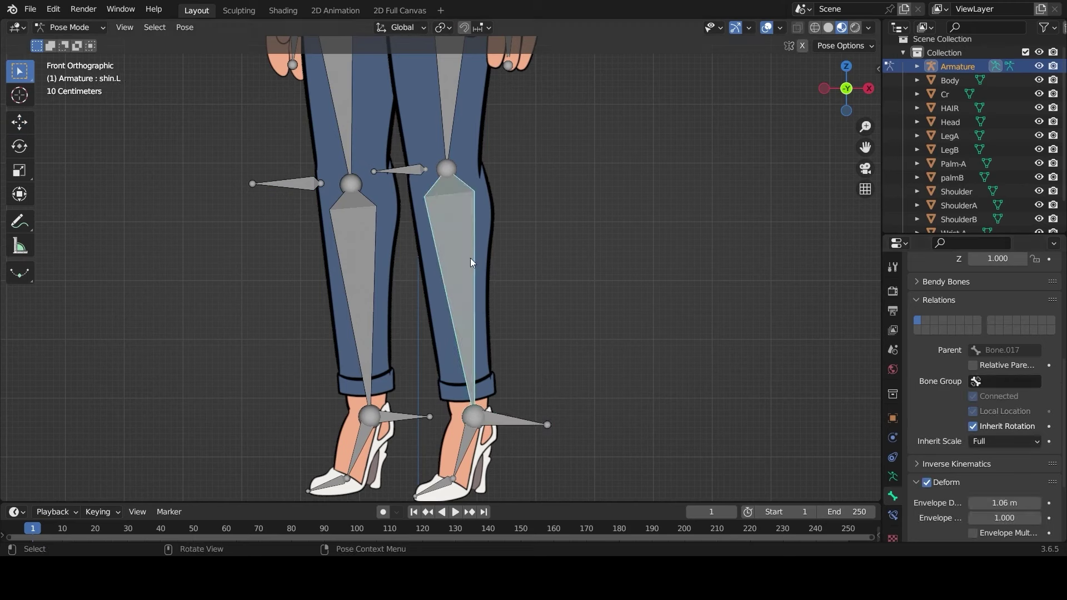
{"action": "left_click", "coordinate": [892, 515]}
{"action": "left_click", "coordinate": [968, 288]}
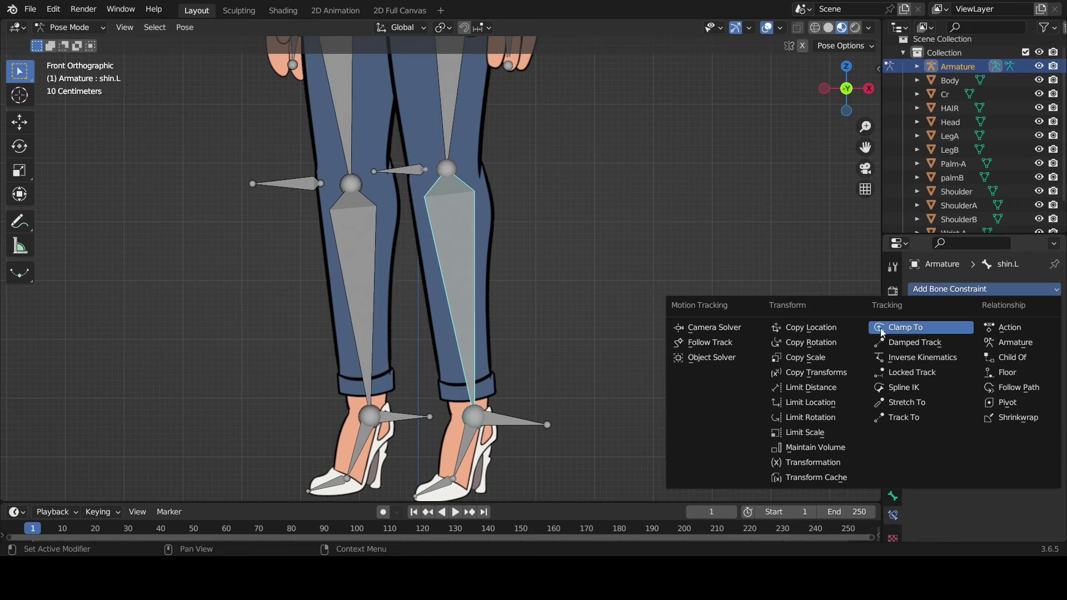
{"action": "left_click", "coordinate": [904, 357]}
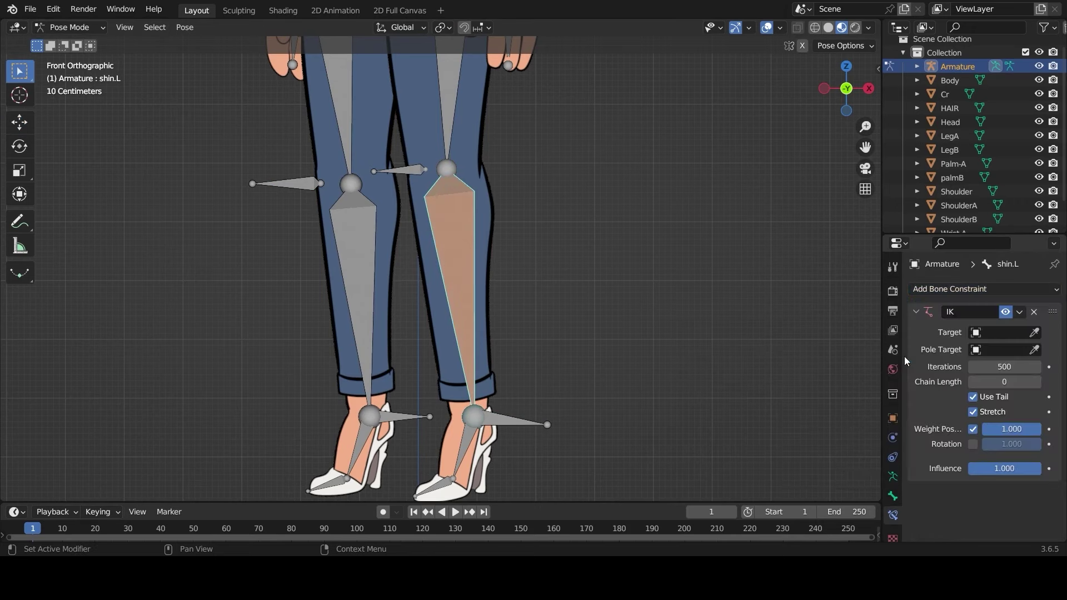
{"action": "left_click", "coordinate": [1034, 333]}
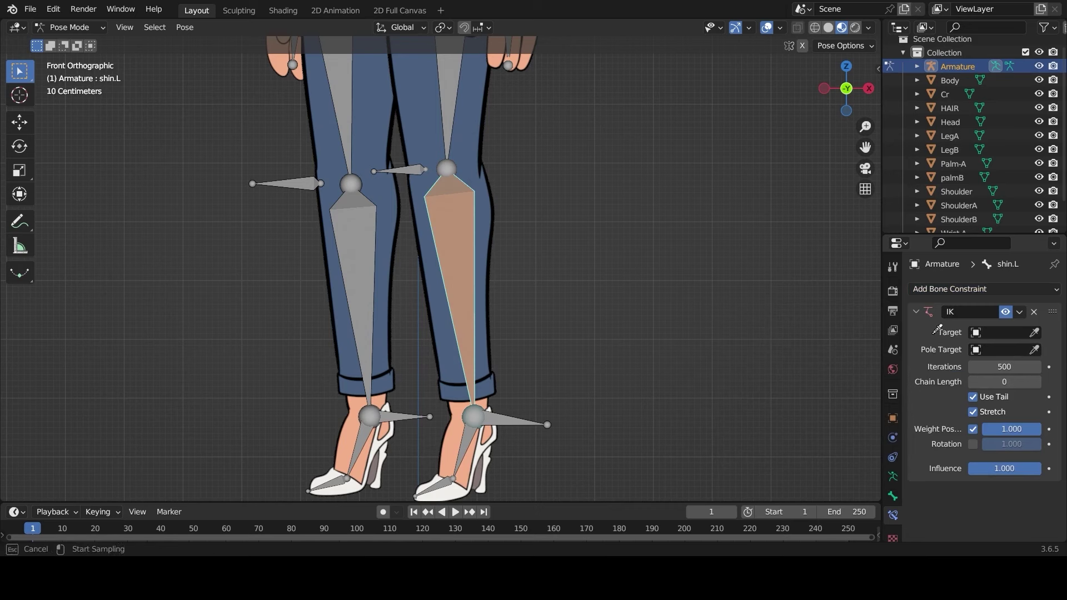
{"action": "left_click", "coordinate": [489, 283]}
Set the target bone of shin.L's IK constraint to ankle.L and its chain length to 2
{"action": "left_click", "coordinate": [1008, 348]}
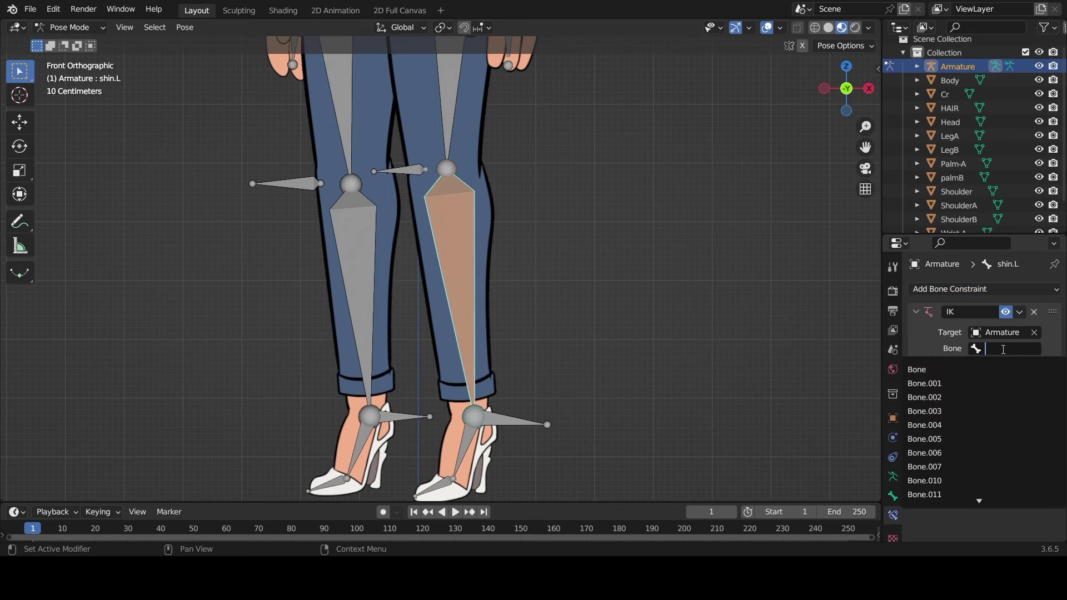
{"action": "type", "text": "a"}
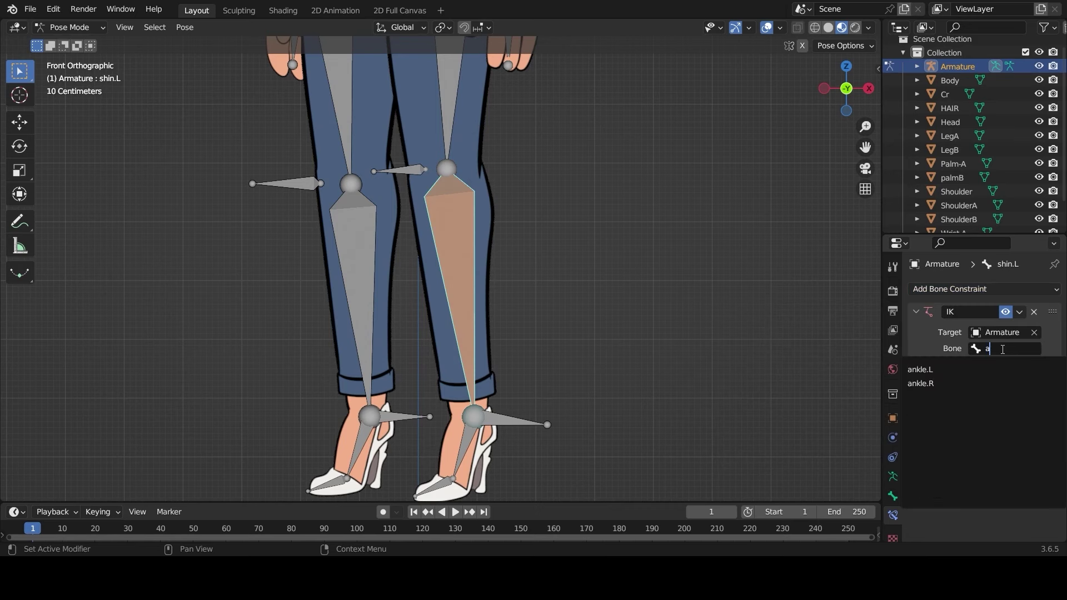
{"action": "type", "text": "nk"}
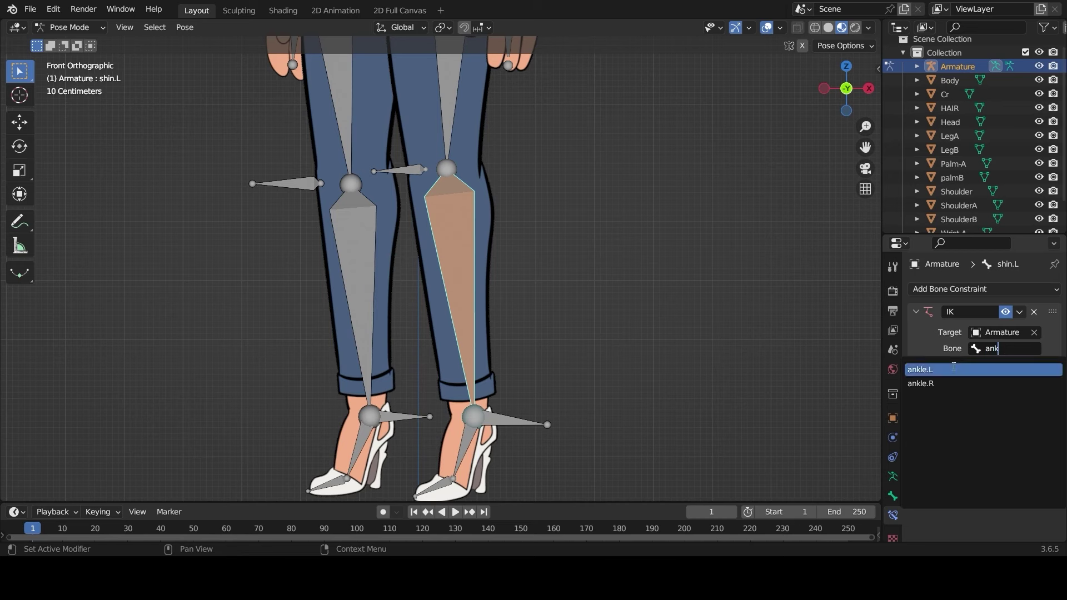
{"action": "left_click", "coordinate": [955, 369]}
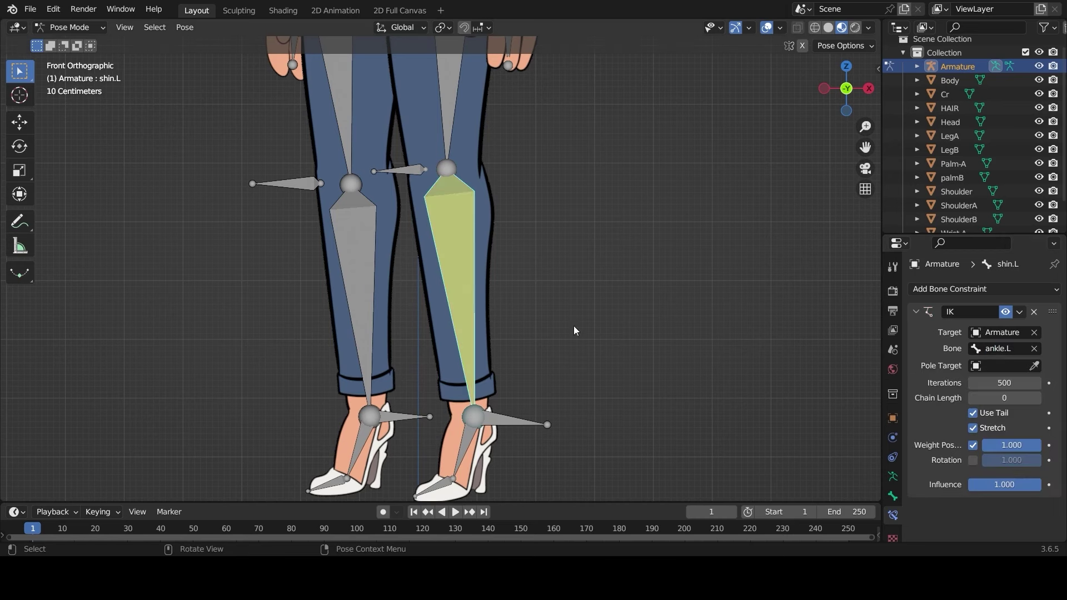
{"action": "left_click", "coordinate": [1036, 398]}
{"action": "left_click", "coordinate": [1037, 398]}
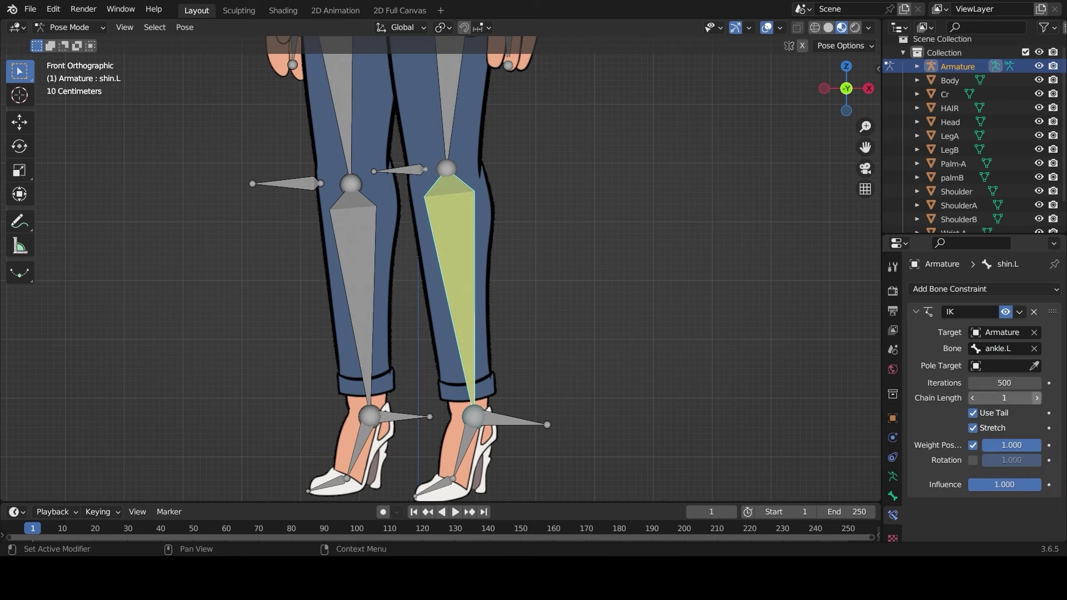
Add an Inverse Kinematics constraint to Shin.R, targeting the ankle.R bone of Armature
{"action": "left_click", "coordinate": [371, 331]}
{"action": "left_click", "coordinate": [937, 296]}
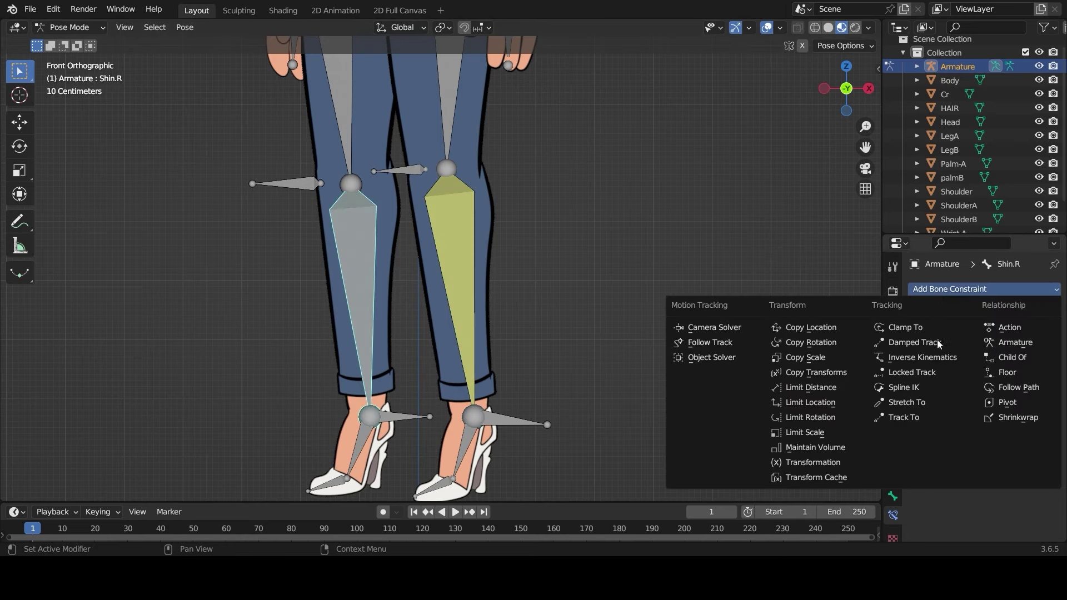
{"action": "left_click", "coordinate": [934, 364]}
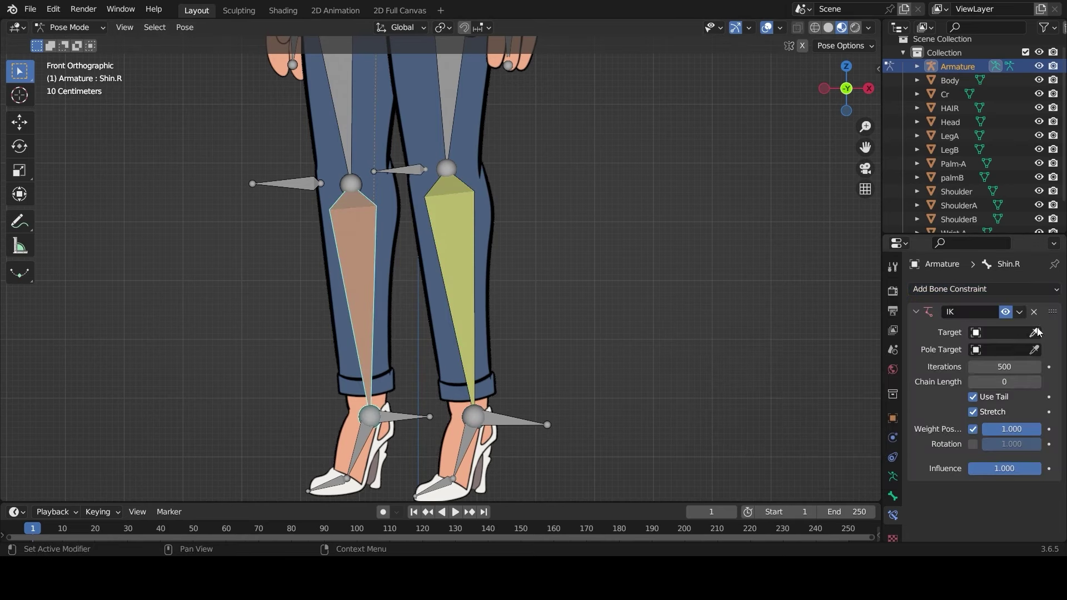
{"action": "left_click", "coordinate": [1035, 333]}
{"action": "left_click", "coordinate": [464, 305]}
{"action": "left_click", "coordinate": [1007, 346]}
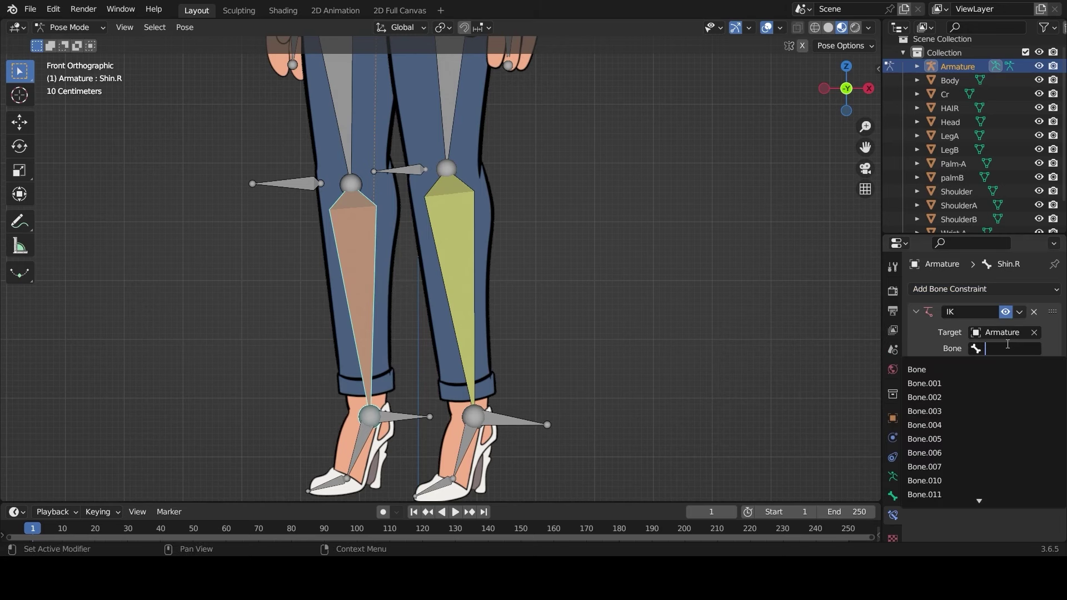
{"action": "type", "text": "ank"}
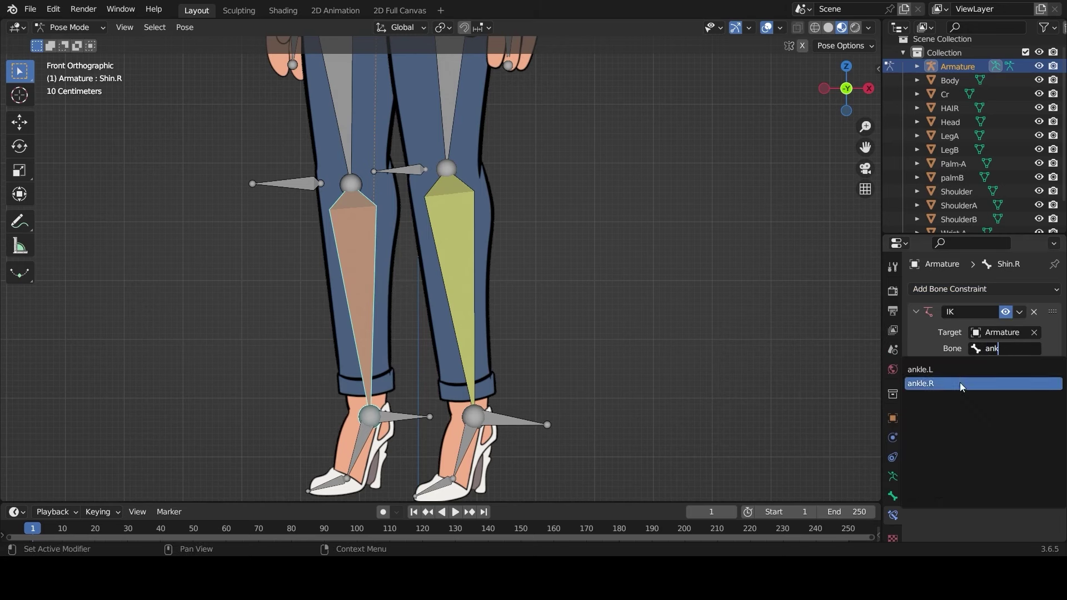
{"action": "left_click", "coordinate": [934, 382]}
Test the IK of both legs by moving ankle.L and ankle.R, cancelling each move
{"action": "left_click", "coordinate": [510, 426]}
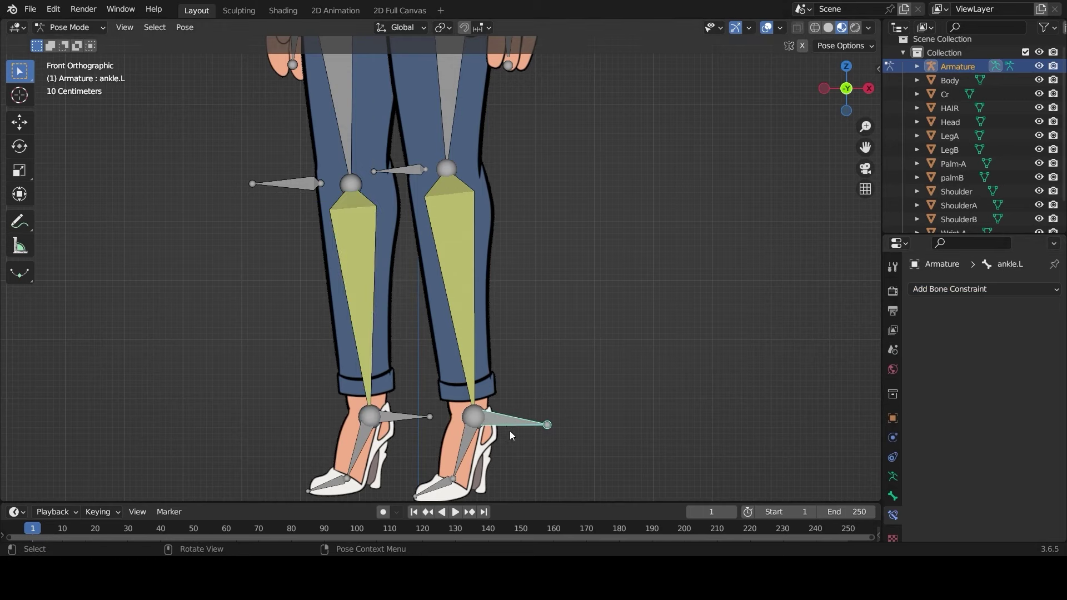
{"action": "key", "text": "g"}
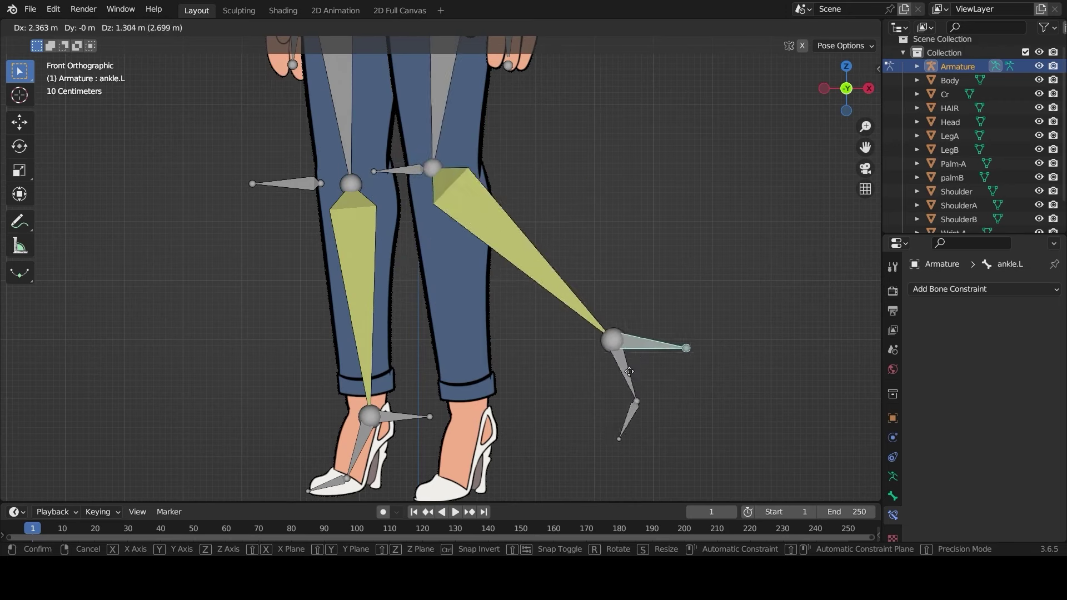
{"action": "key", "text": "Escape"}
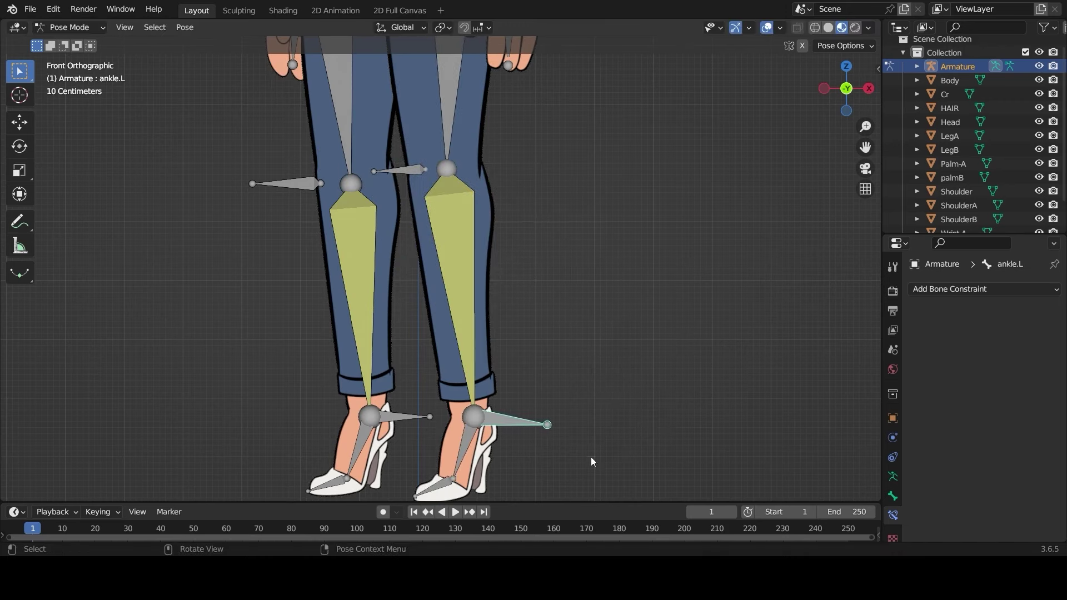
{"action": "left_click", "coordinate": [391, 416]}
{"action": "key", "text": "g"}
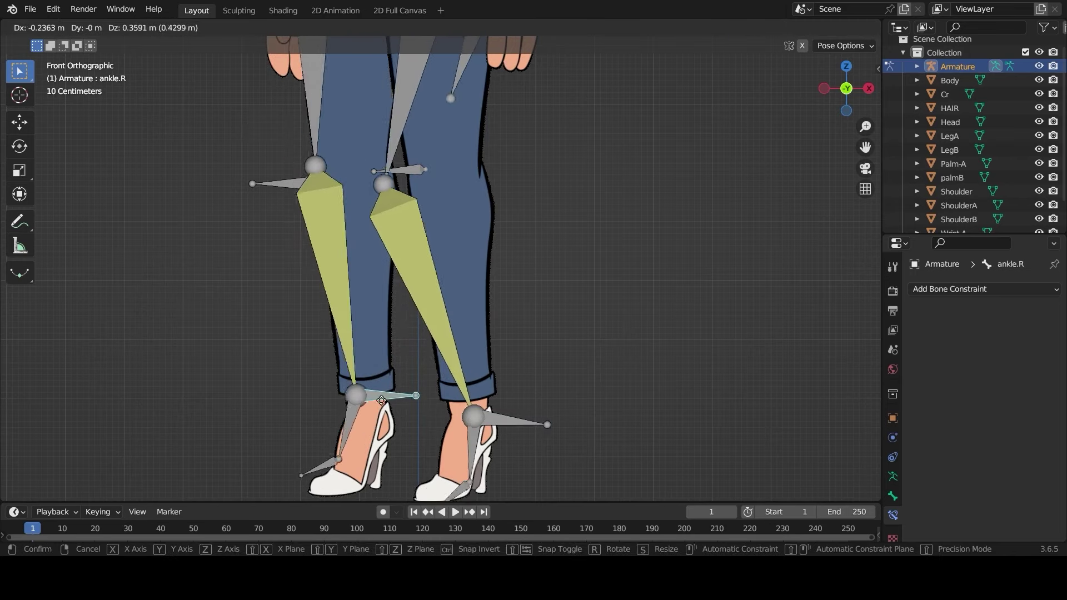
{"action": "key", "text": "Escape"}
Check the IK constraints of both shins and set the chain length on Shin.R to 2
{"action": "left_click", "coordinate": [365, 353], "text": "shift"}
{"action": "key", "text": "shift+i"}
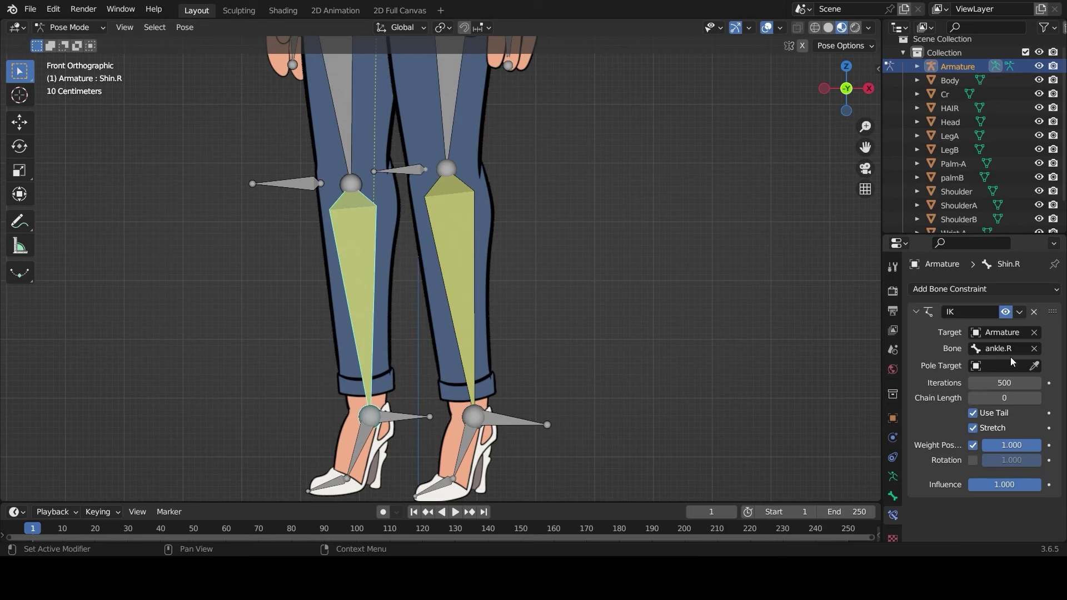
{"action": "left_click", "coordinate": [500, 425]}
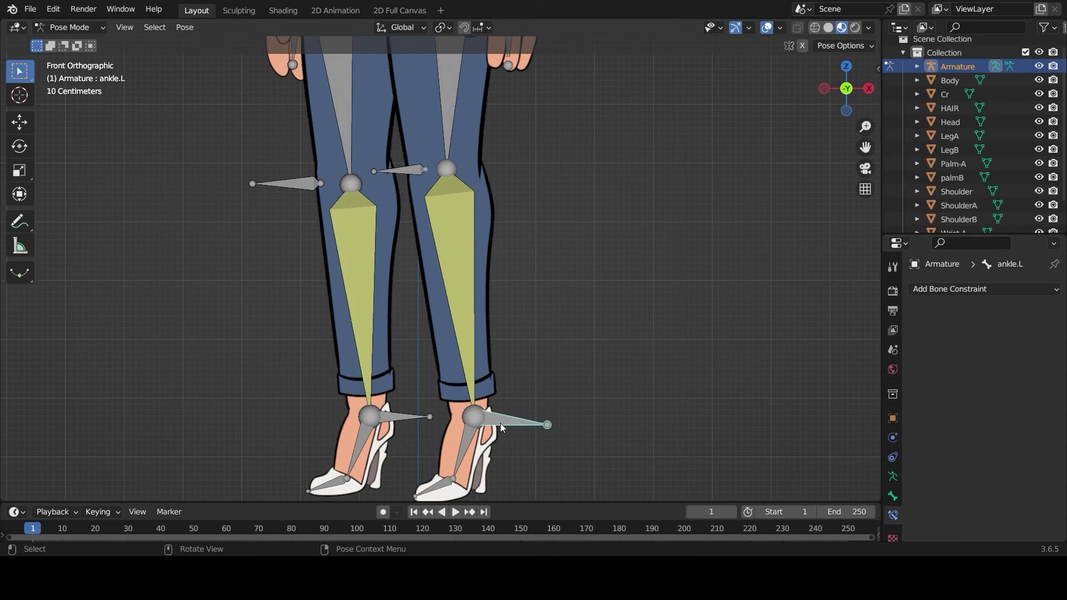
{"action": "left_click", "coordinate": [461, 359], "text": "shift"}
{"action": "key", "text": "shift+i"}
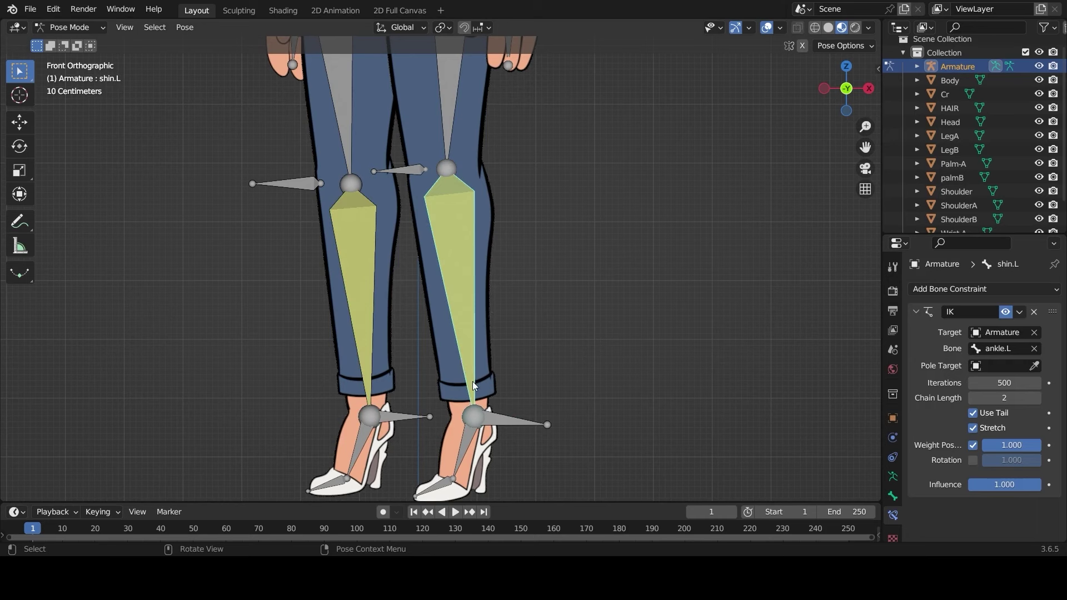
{"action": "left_click", "coordinate": [362, 342]}
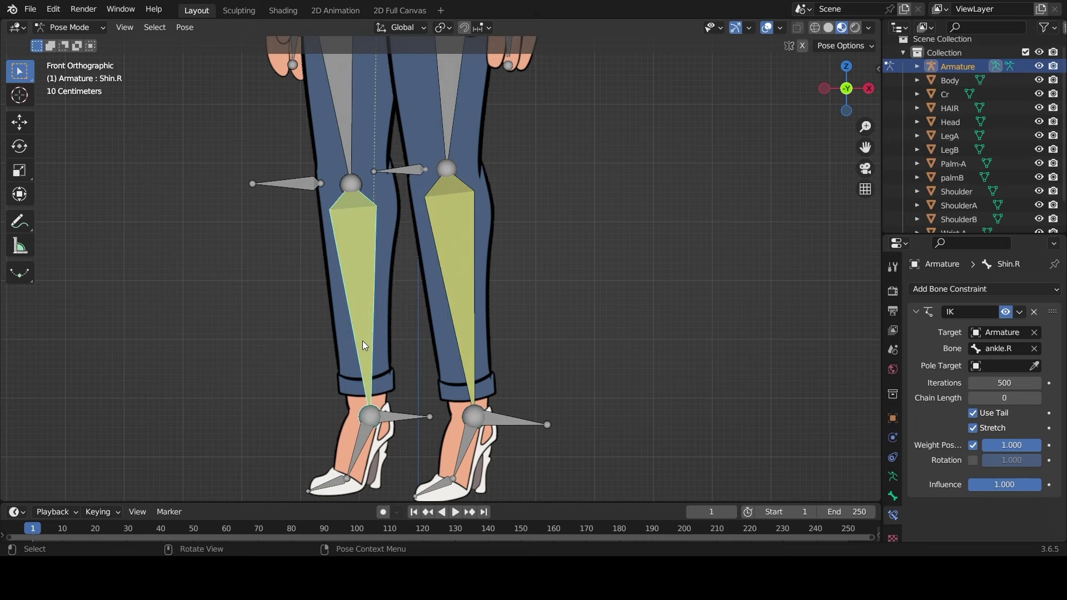
{"action": "scroll", "coordinate": [363, 341], "scroll_direction": "down", "scroll_amount": 4}
{"action": "left_click", "coordinate": [1036, 398]}
{"action": "left_click", "coordinate": [1035, 397]}
Test the bending of the right leg by moving ankle.R, and cancel the move
{"action": "left_click", "coordinate": [425, 341]}
{"action": "scroll", "coordinate": [425, 341], "scroll_direction": "up", "scroll_amount": 3}
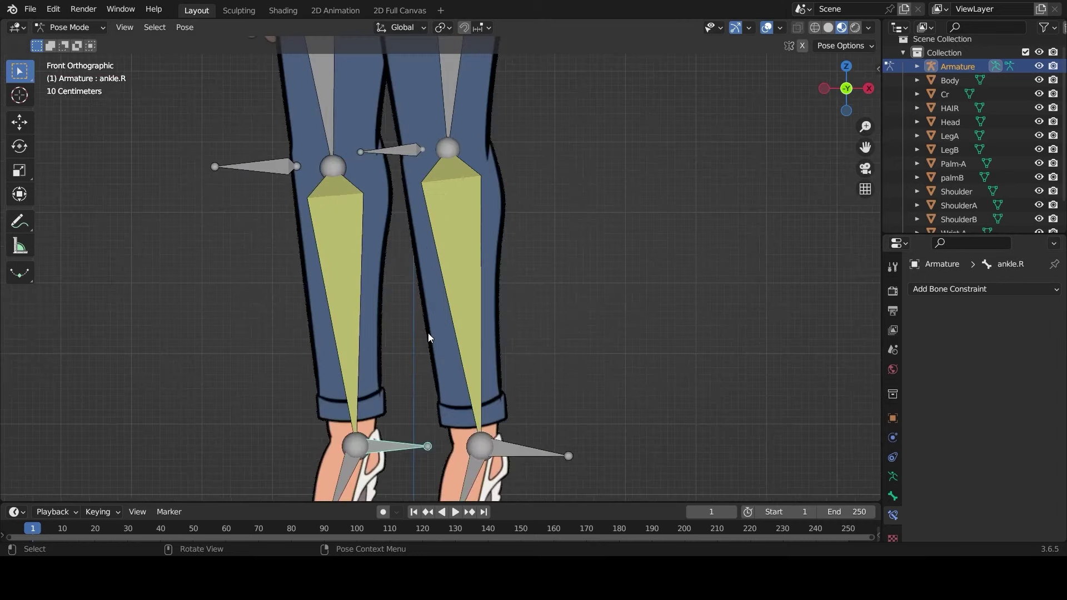
{"action": "key", "text": "g"}
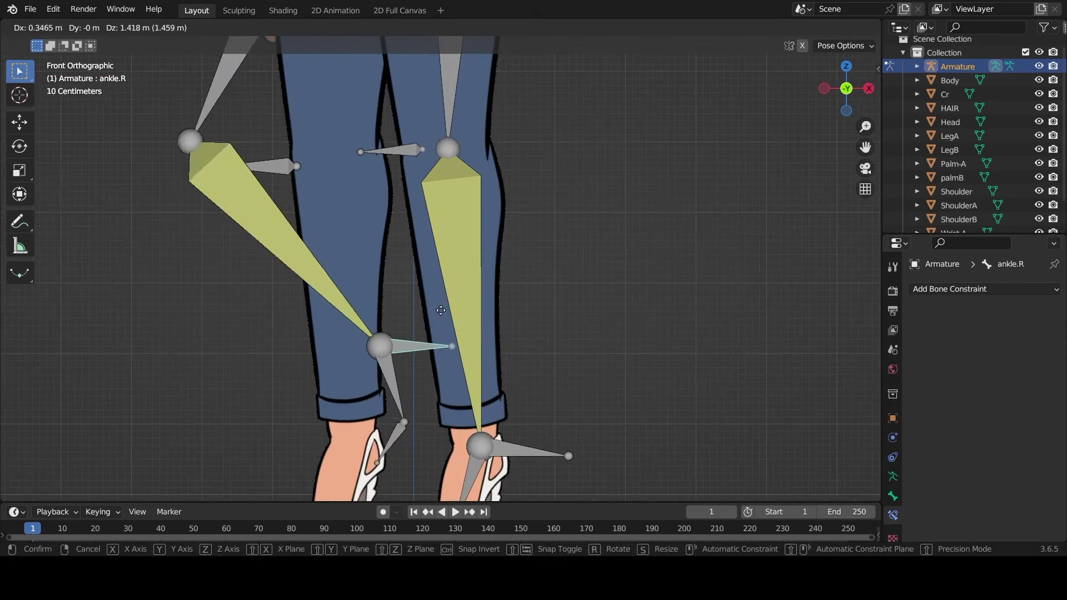
{"action": "right_click", "coordinate": [300, 178]}
Move the pole.R bone farther outward from the knee in Edit Mode, and return to Pose Mode
{"action": "left_click", "coordinate": [291, 181]}
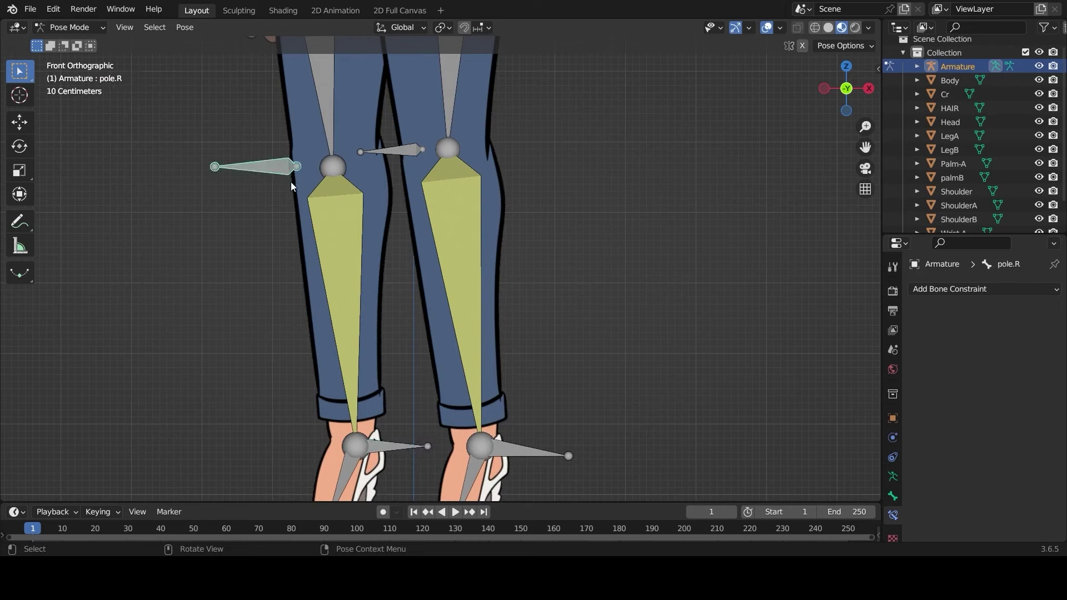
{"action": "key", "text": "Tab"}
{"action": "left_click_drag", "start_coordinate": [297, 170], "coordinate": [273, 169]}
{"action": "key", "text": "Tab"}
Move ankle.R once more to test the knee's bending direction, and cancel the move
{"action": "left_click", "coordinate": [388, 451]}
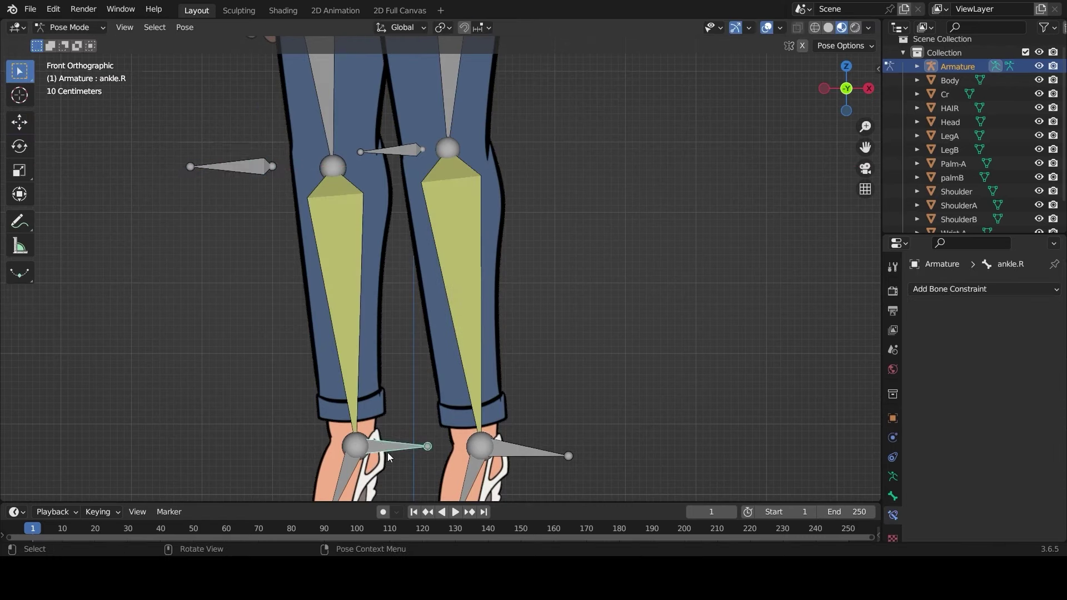
{"action": "key", "text": "g"}
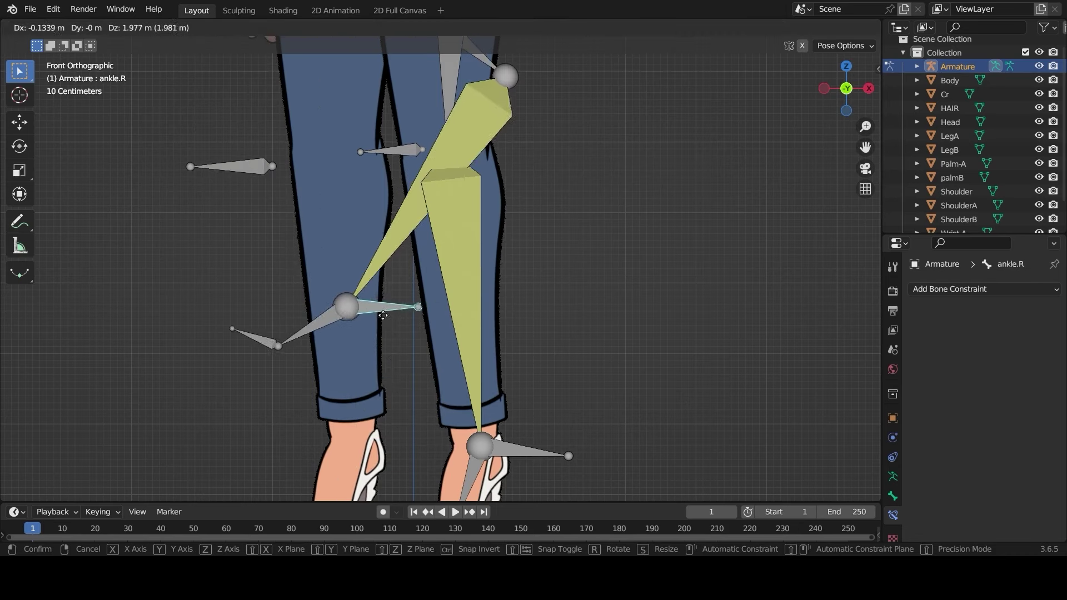
{"action": "right_click", "coordinate": [455, 311]}
{"action": "scroll", "coordinate": [468, 334], "scroll_direction": "down", "scroll_amount": 2}
{"action": "scroll", "coordinate": [465, 288], "scroll_direction": "up", "scroll_amount": 2}
Set the IK pole target of shin.L to the Armature with pole.L as its bone
{"action": "left_click_drag", "start_coordinate": [865, 149], "coordinate": [880, 274]}
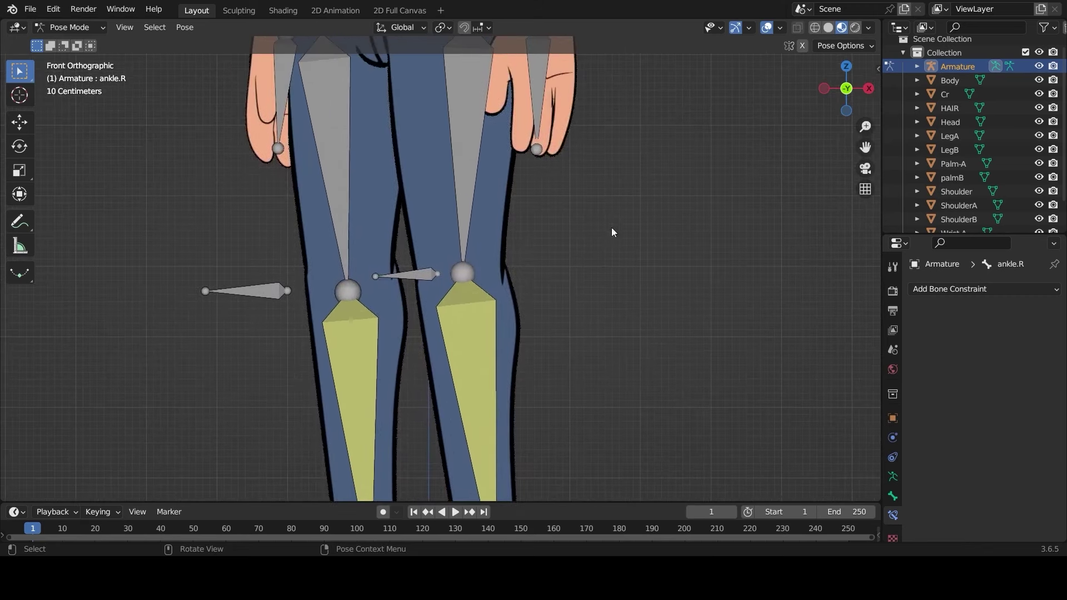
{"action": "left_click", "coordinate": [456, 325]}
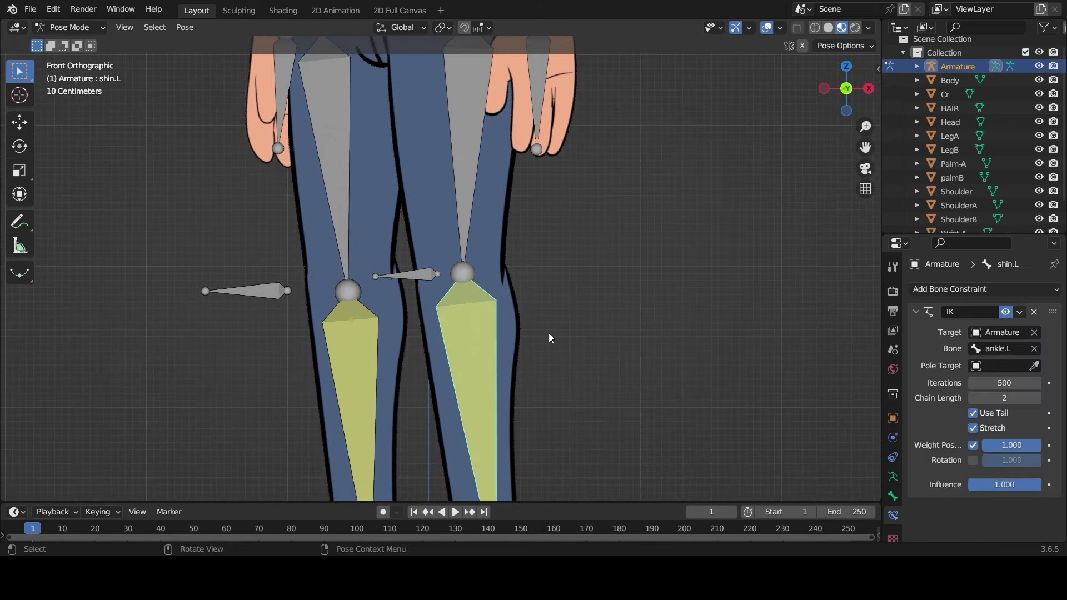
{"action": "left_click", "coordinate": [1035, 365]}
{"action": "left_click", "coordinate": [469, 286]}
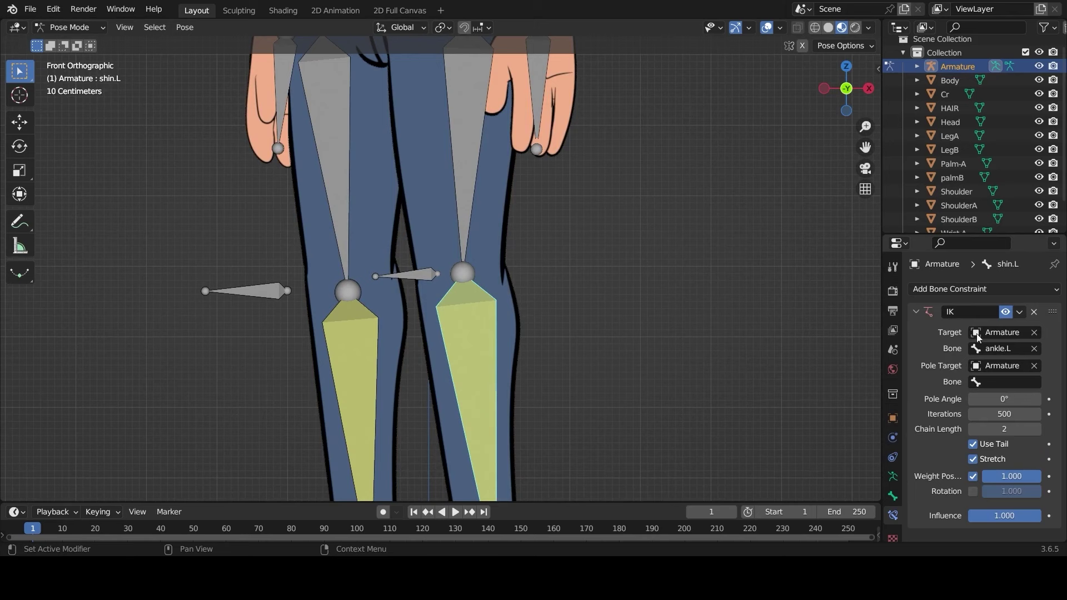
{"action": "left_click", "coordinate": [989, 380]}
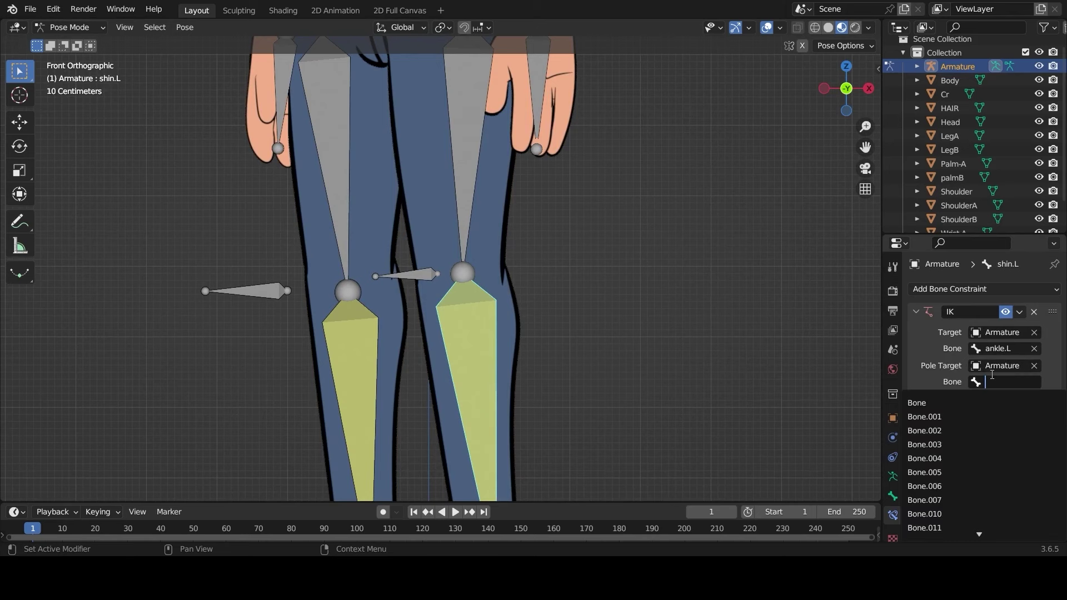
{"action": "type", "text": "plo"}
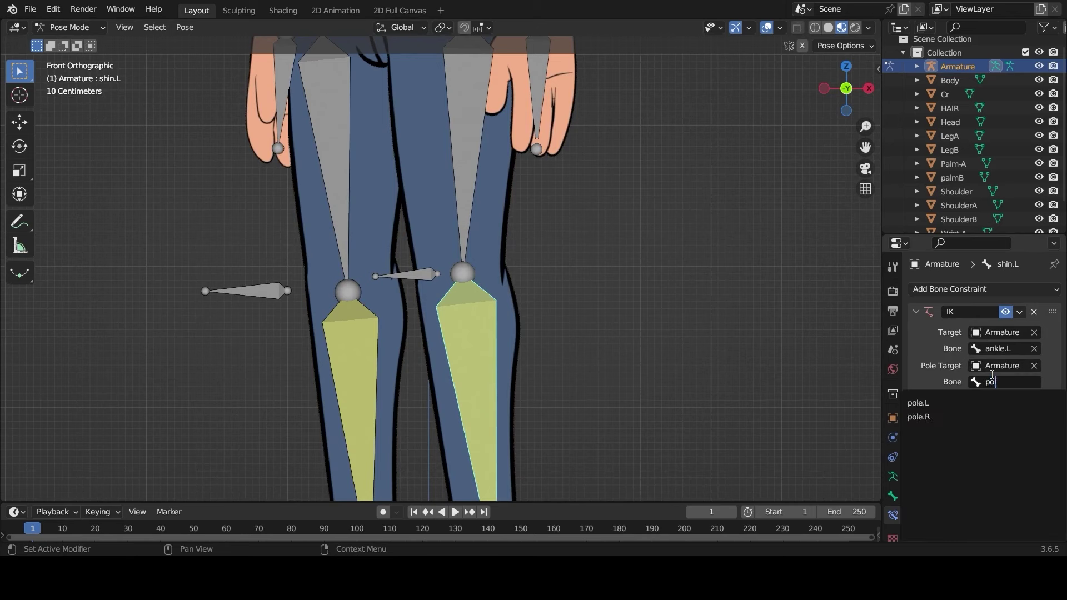
{"action": "left_click", "coordinate": [939, 403]}
Set the IK pole target of Shin.R to the Armature with pole.R as its bone
{"action": "scroll", "coordinate": [691, 333], "scroll_direction": "down", "scroll_amount": 4}
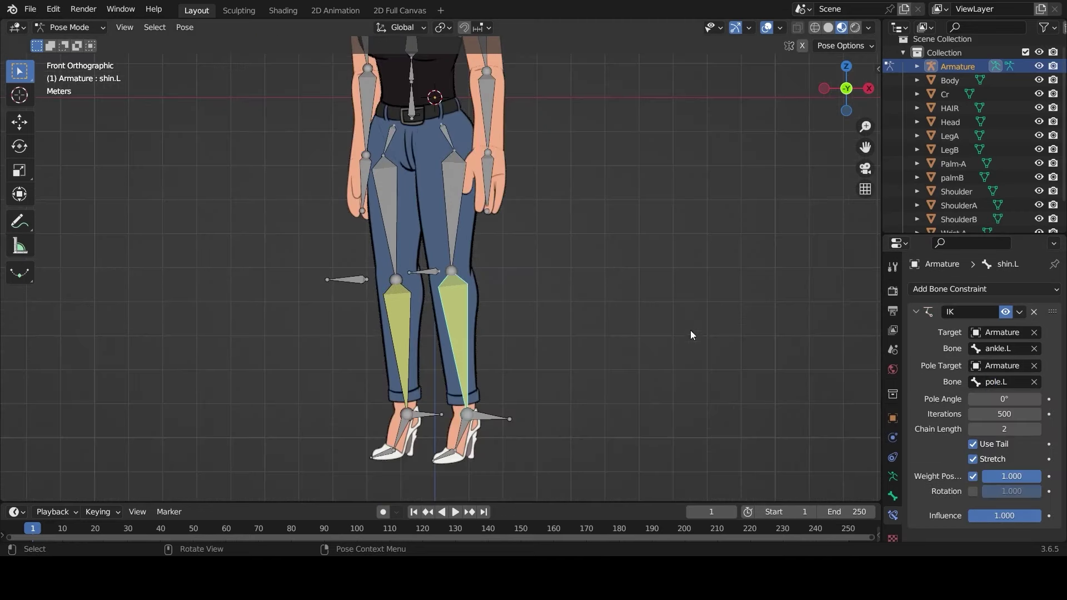
{"action": "scroll", "coordinate": [697, 319], "scroll_direction": "up", "scroll_amount": 3}
{"action": "left_click_drag", "start_coordinate": [866, 146], "coordinate": [872, 62]}
{"action": "left_click", "coordinate": [388, 301]}
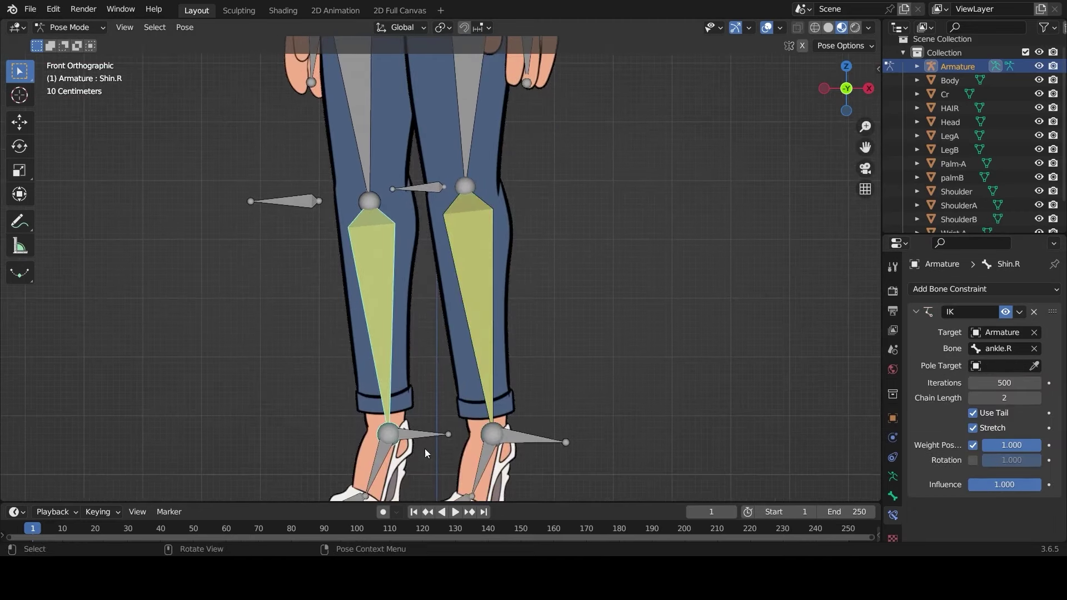
{"action": "left_click", "coordinate": [1034, 367]}
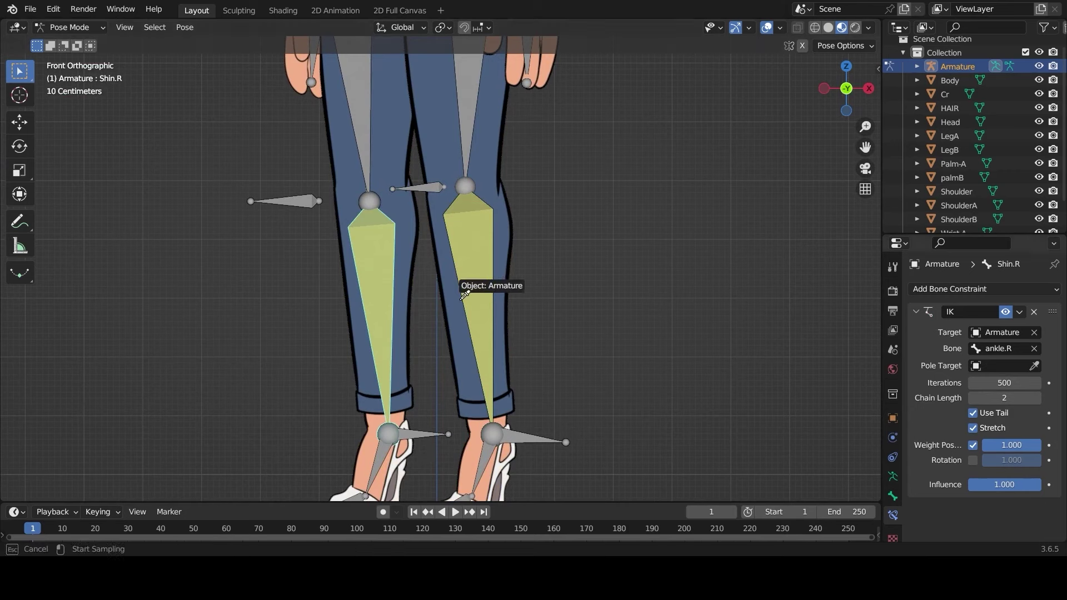
{"action": "left_click", "coordinate": [481, 279]}
{"action": "left_click", "coordinate": [1023, 382]}
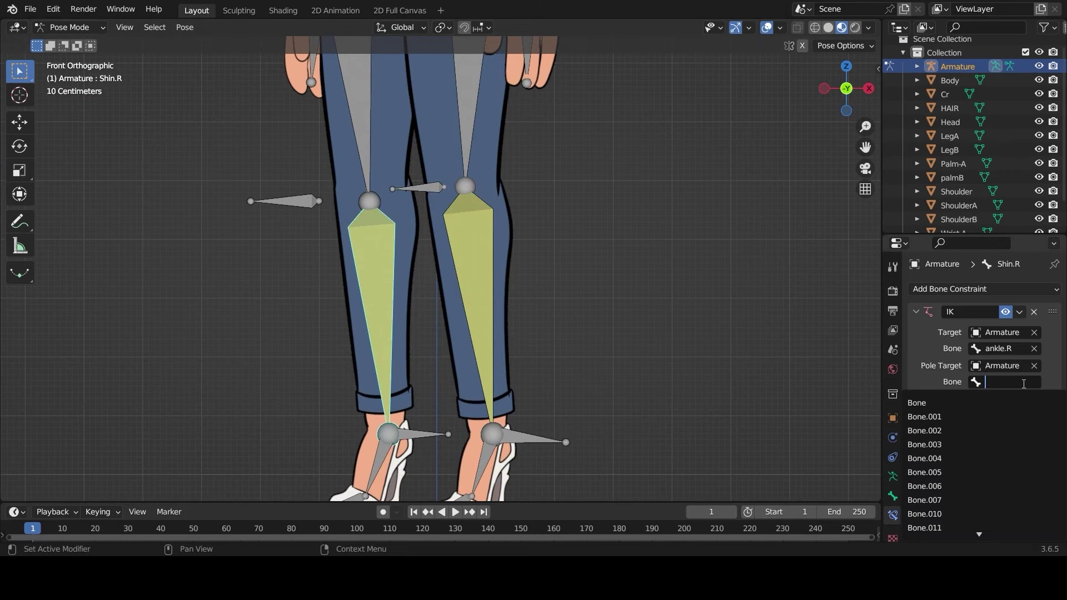
{"action": "type", "text": "po"}
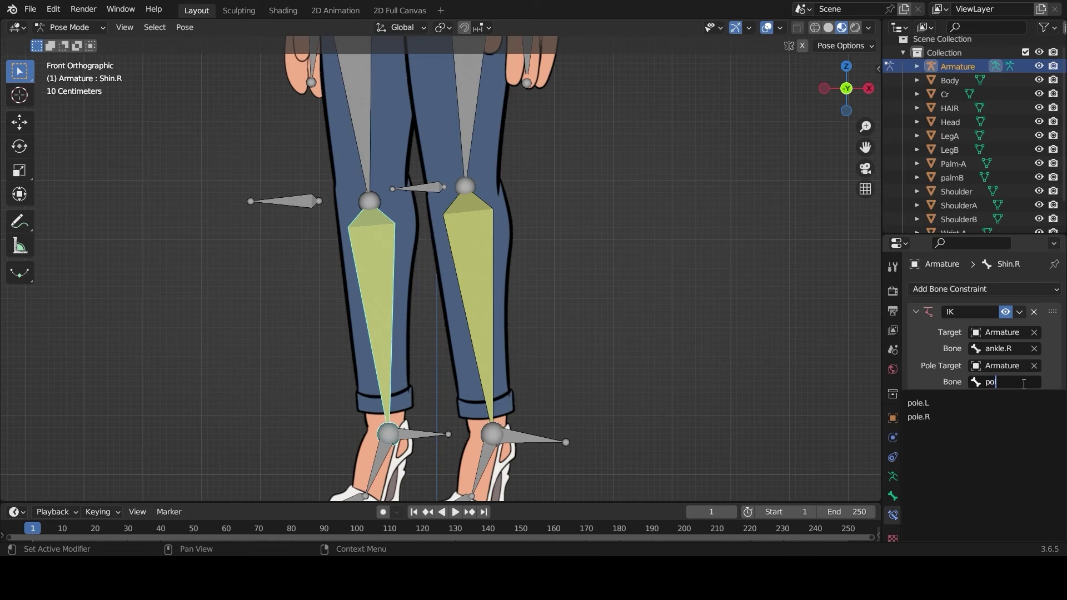
{"action": "left_click", "coordinate": [933, 417]}
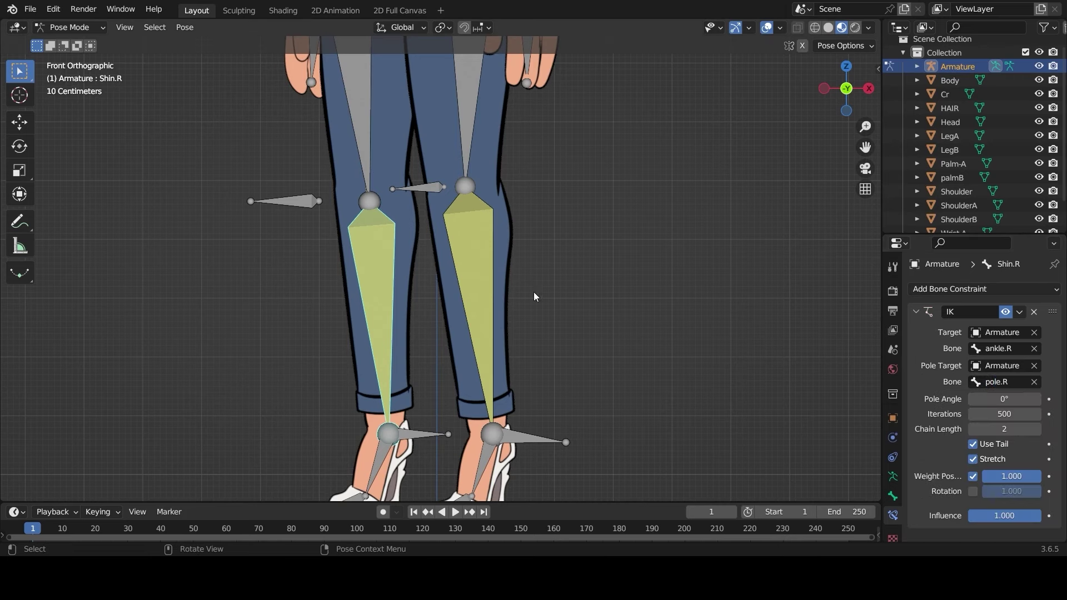
Test the knee bending of both legs by moving ankle.L and ankle.R, cancelling each move
{"action": "left_click", "coordinate": [517, 435]}
{"action": "key", "text": "g"}
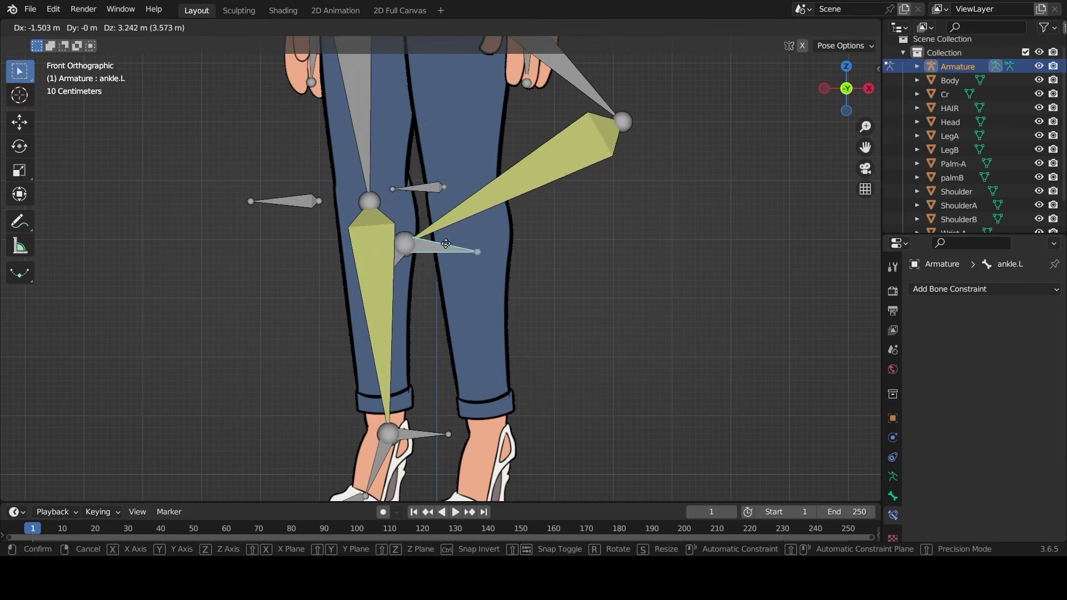
{"action": "key", "text": "Escape"}
{"action": "left_click", "coordinate": [419, 428]}
{"action": "key", "text": "g"}
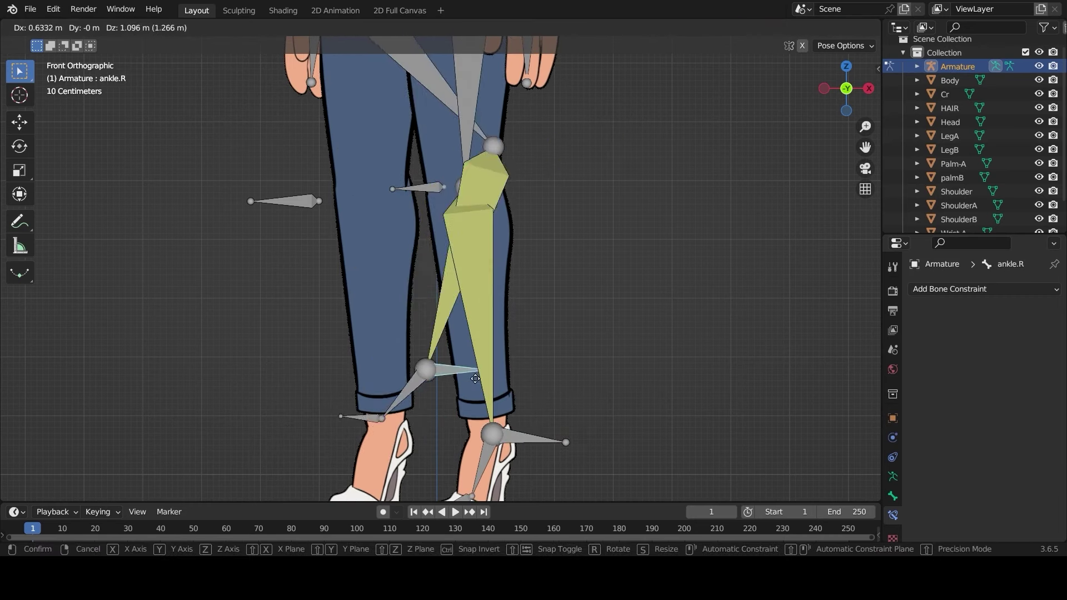
{"action": "key", "text": "Escape"}
Shift the small hip bone above the right thigh slightly inward in Edit Mode
{"action": "scroll", "coordinate": [555, 292], "scroll_direction": "down", "scroll_amount": 3}
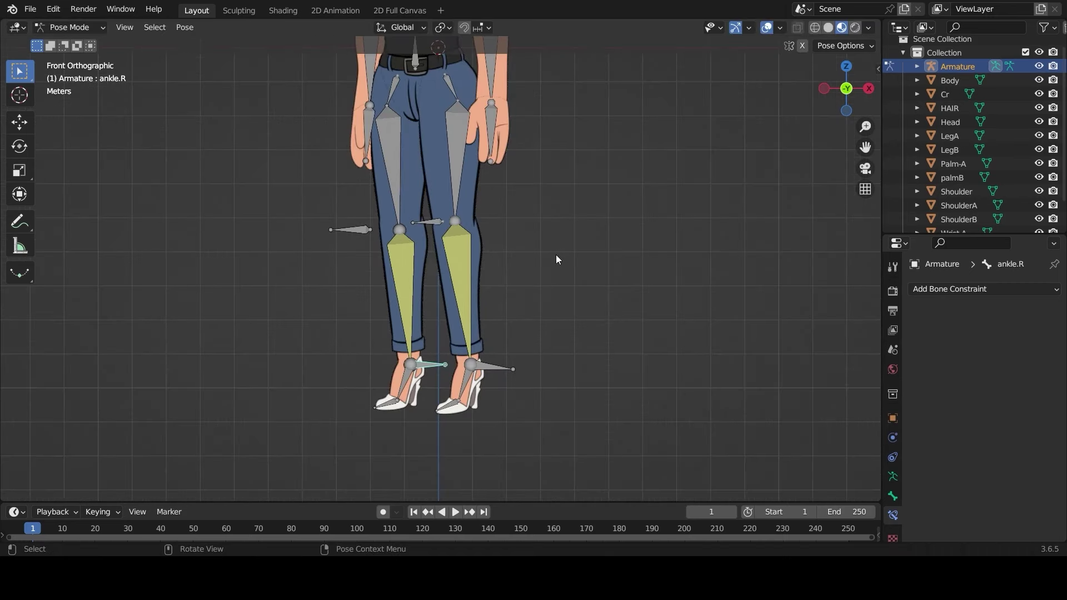
{"action": "scroll", "coordinate": [391, 113], "scroll_direction": "up", "scroll_amount": 2}
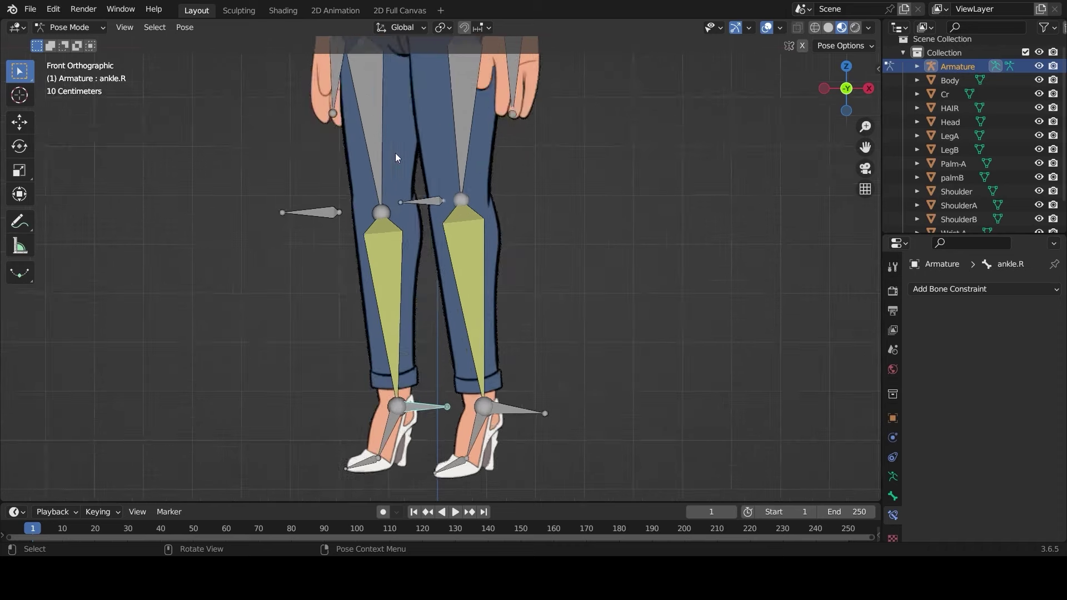
{"action": "scroll", "coordinate": [361, 167], "scroll_direction": "down", "scroll_amount": 1}
{"action": "left_click", "coordinate": [383, 149]}
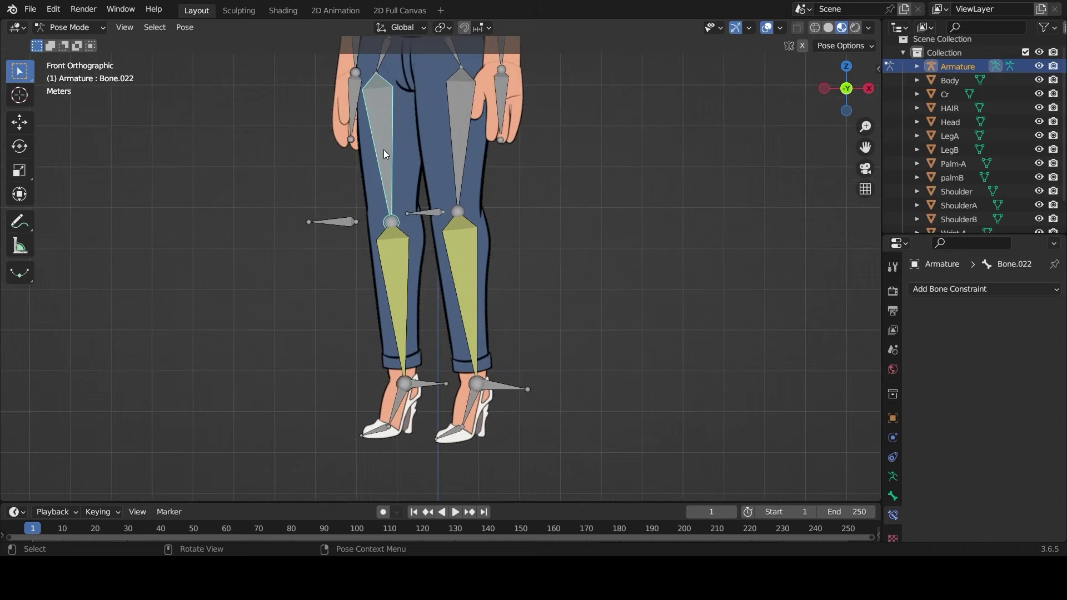
{"action": "key", "text": "Tab"}
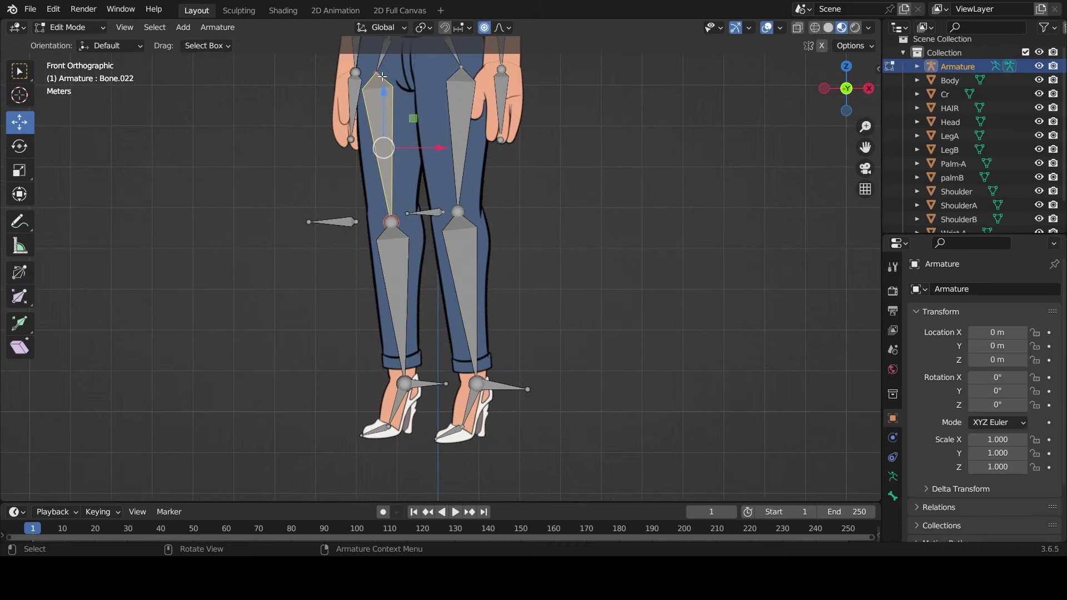
{"action": "left_click_drag", "start_coordinate": [865, 147], "coordinate": [871, 247]}
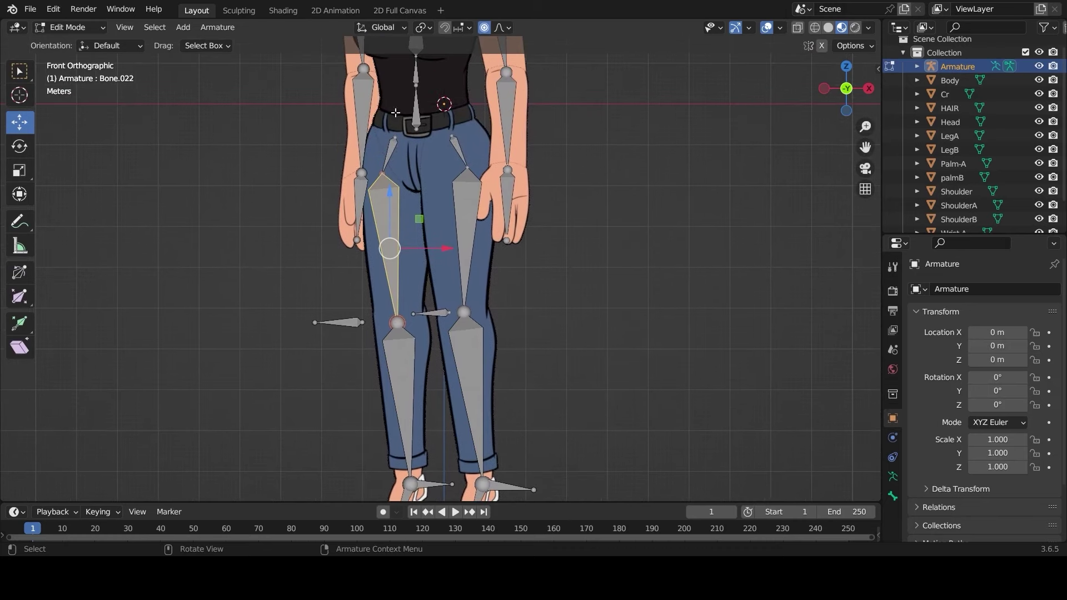
{"action": "left_click", "coordinate": [389, 150]}
{"action": "key", "text": "g"}
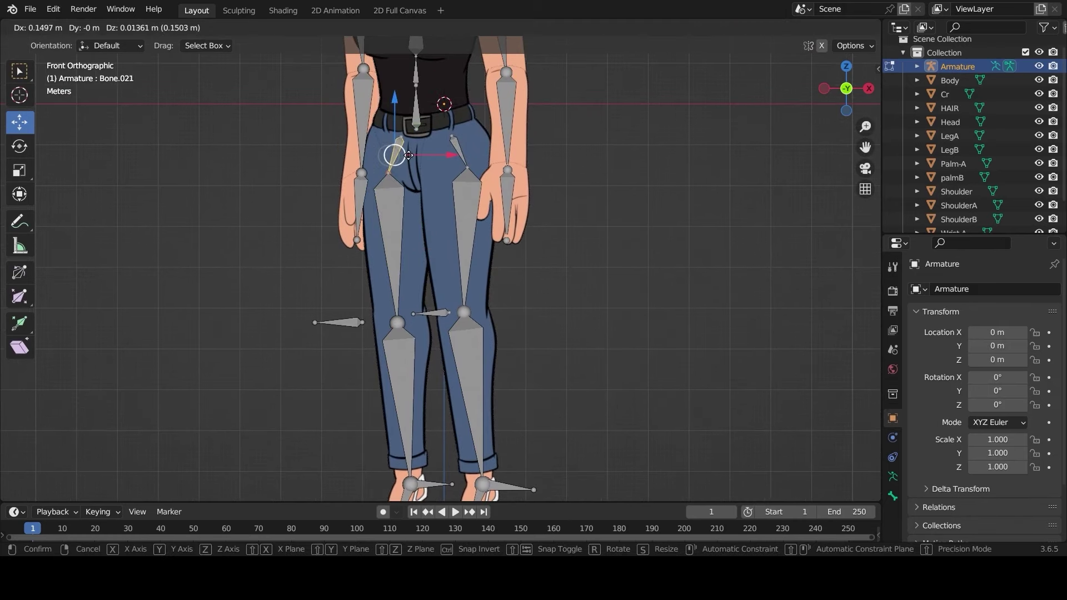
{"action": "left_click", "coordinate": [409, 155]}
{"action": "left_click_drag", "start_coordinate": [406, 155], "coordinate": [409, 155]}
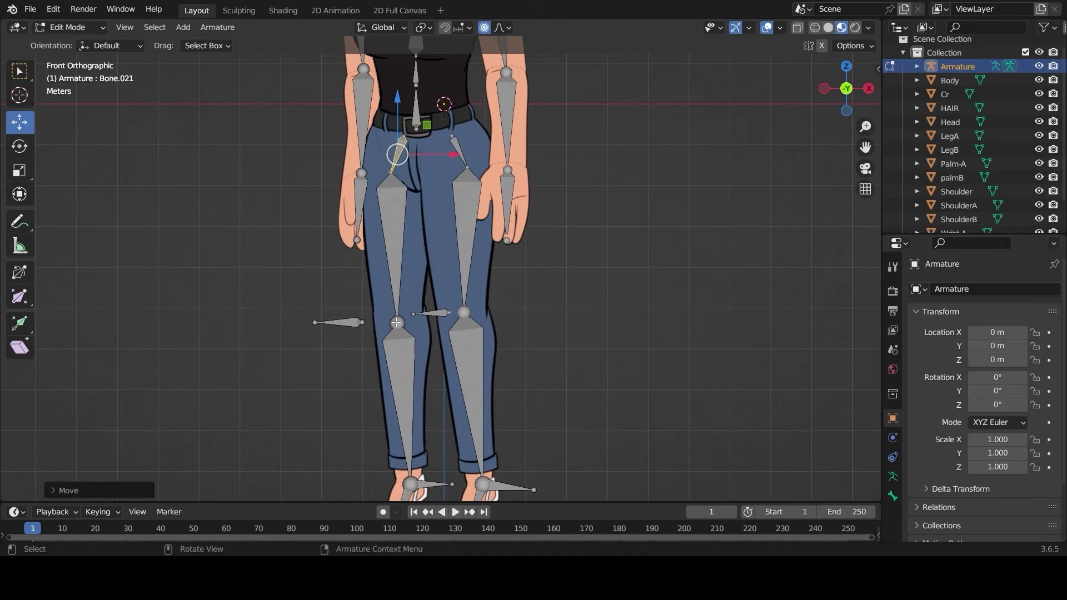
Move the right knee joint slightly outward, and test the bend with ankle.R in Pose Mode, cancelling the move
{"action": "left_click", "coordinate": [396, 323]}
{"action": "left_click_drag", "start_coordinate": [442, 324], "coordinate": [436, 324]}
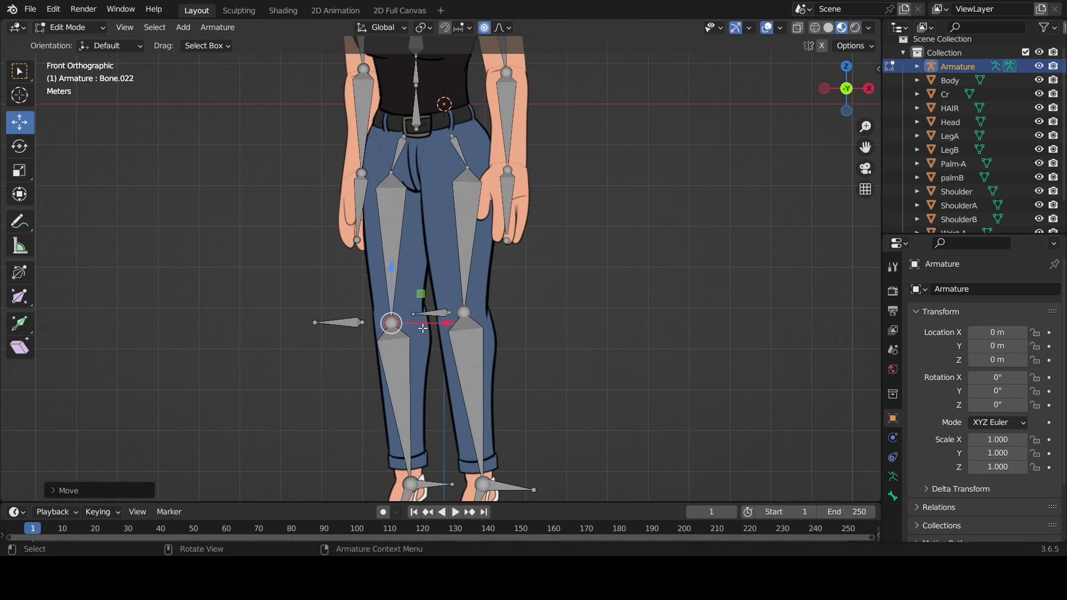
{"action": "key", "text": "ctrl+Tab"}
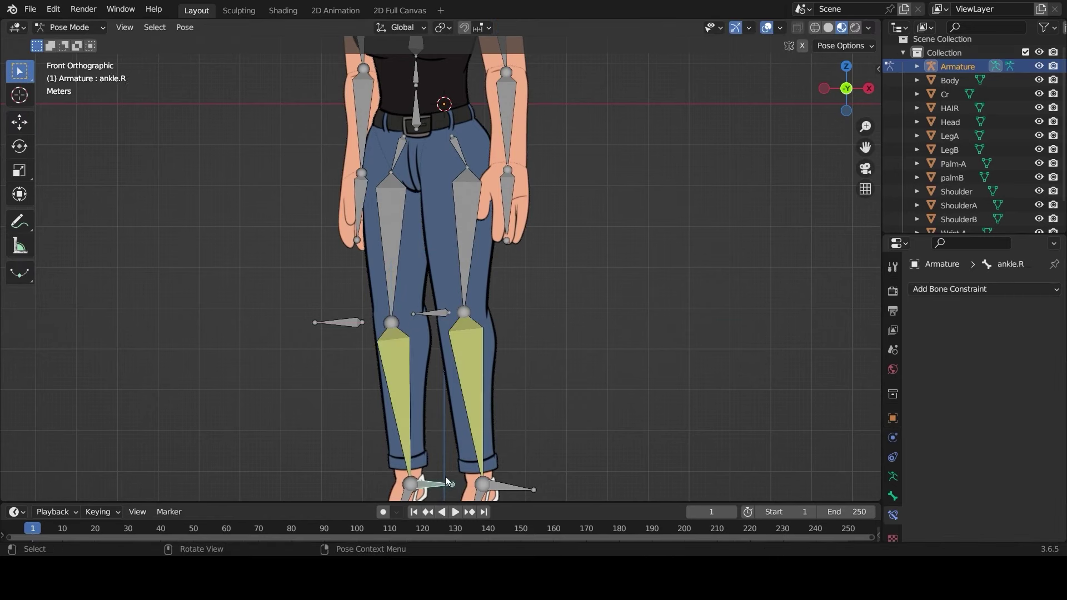
{"action": "left_click_drag", "start_coordinate": [445, 477], "coordinate": [443, 400]}
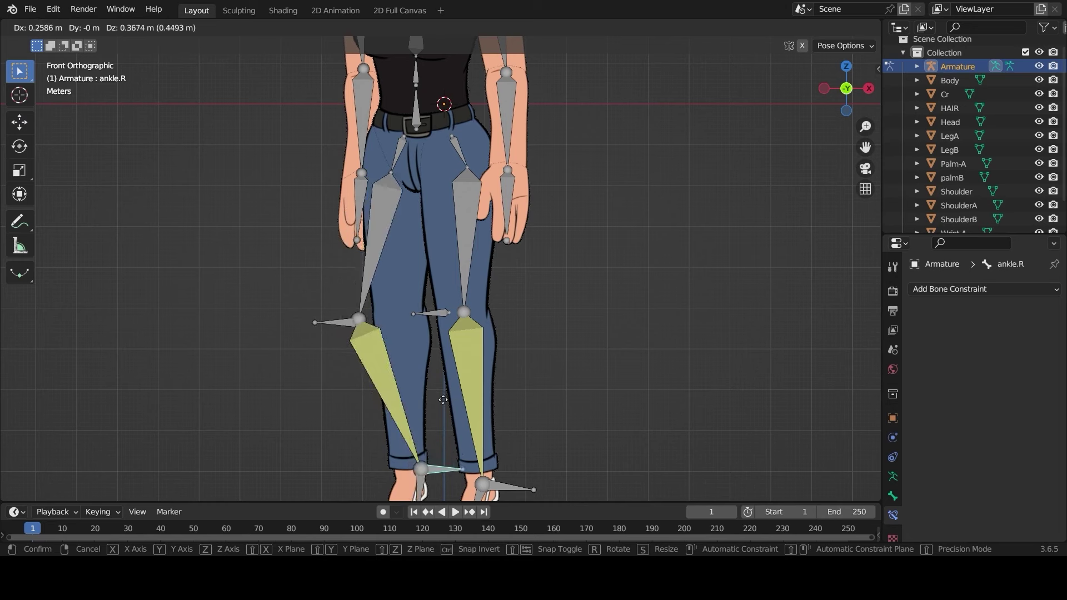
{"action": "right_click", "coordinate": [439, 456]}
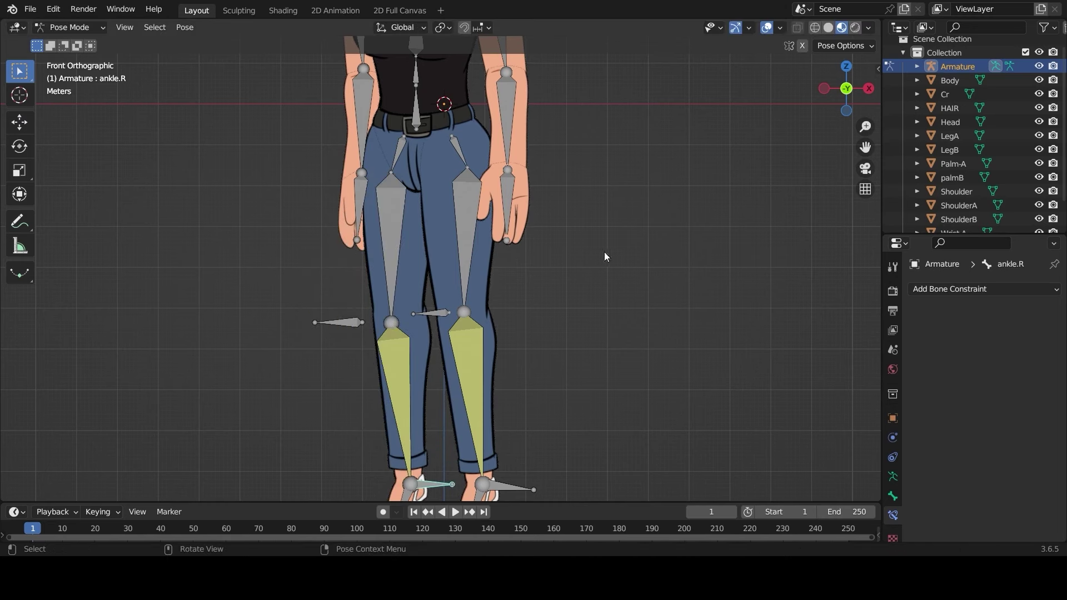
Examine the IK settings of Shin.R and the placement of the whole rig on the character
{"action": "scroll", "coordinate": [536, 286], "scroll_direction": "down", "scroll_amount": 3}
{"action": "scroll", "coordinate": [536, 286], "scroll_direction": "up", "scroll_amount": 2}
{"action": "scroll", "coordinate": [538, 284], "scroll_direction": "up", "scroll_amount": 2}
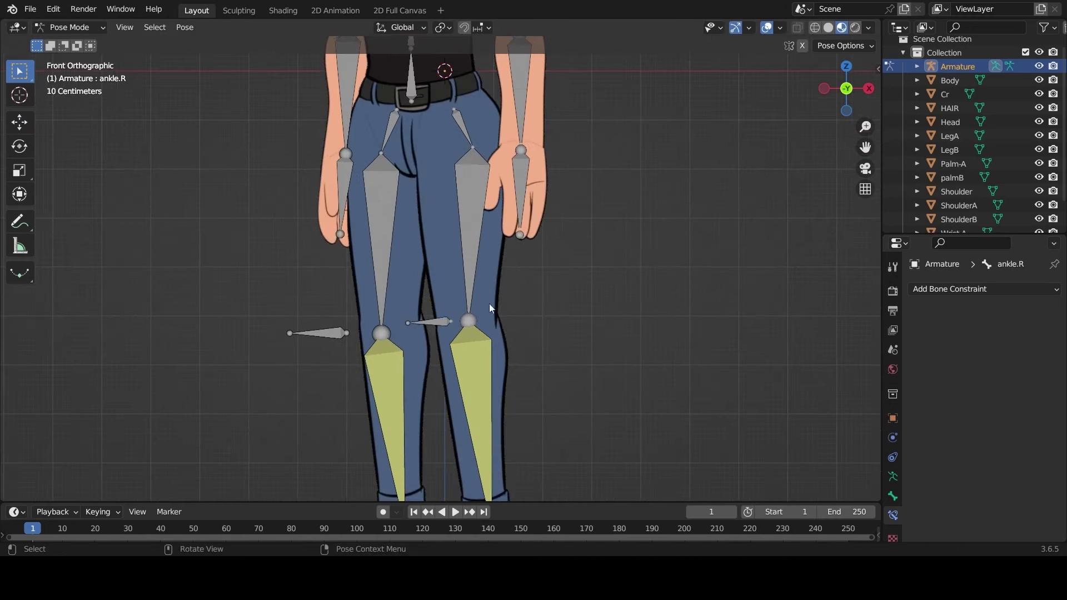
{"action": "left_click", "coordinate": [384, 369]}
{"action": "scroll", "coordinate": [631, 380], "scroll_direction": "down", "scroll_amount": 3}
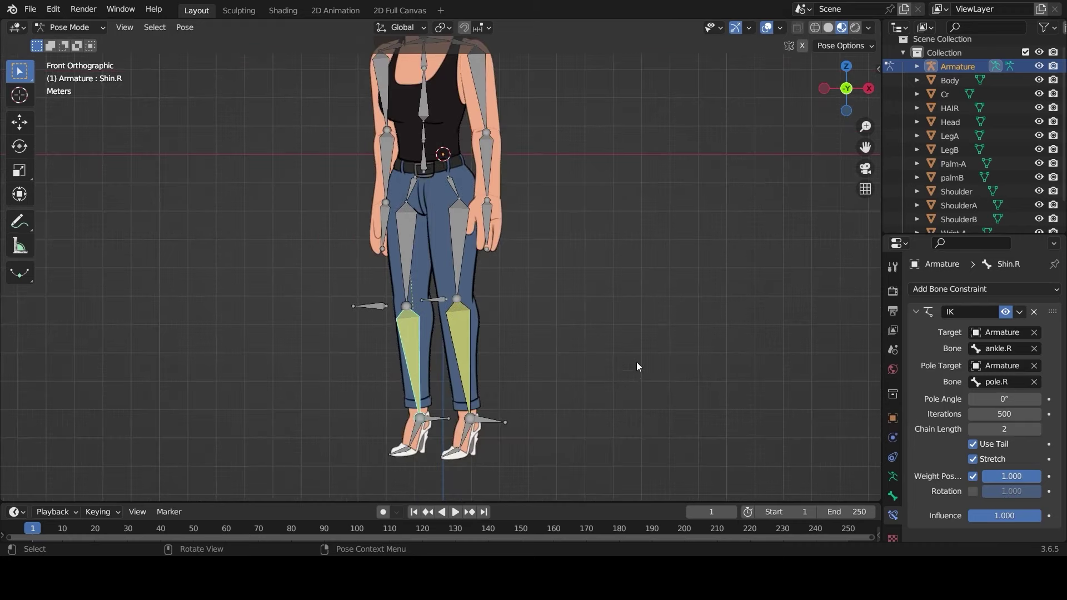
{"action": "scroll", "coordinate": [690, 293], "scroll_direction": "up", "scroll_amount": 1}
{"action": "left_click_drag", "start_coordinate": [859, 148], "coordinate": [881, 100]}
{"action": "scroll", "coordinate": [458, 358], "scroll_direction": "down", "scroll_amount": 1}
{"action": "scroll", "coordinate": [506, 337], "scroll_direction": "up", "scroll_amount": 2}
{"action": "left_click_drag", "start_coordinate": [860, 149], "coordinate": [813, 364]}
{"action": "scroll", "coordinate": [545, 174], "scroll_direction": "down", "scroll_amount": 3}
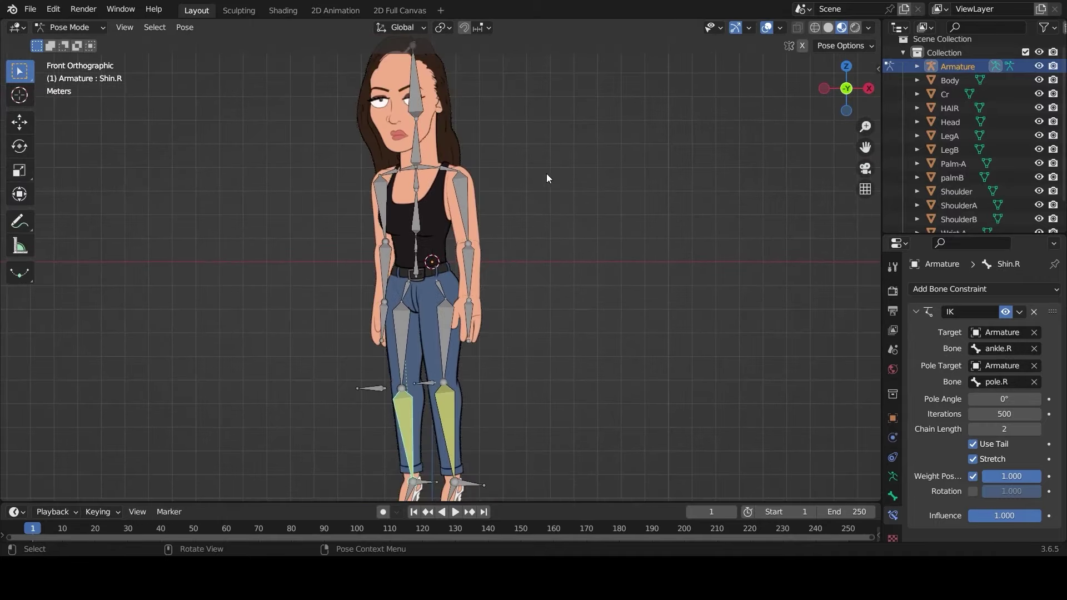
{"action": "scroll", "coordinate": [547, 177], "scroll_direction": "up", "scroll_amount": 2}
{"action": "scroll", "coordinate": [616, 157], "scroll_direction": "down", "scroll_amount": 3}
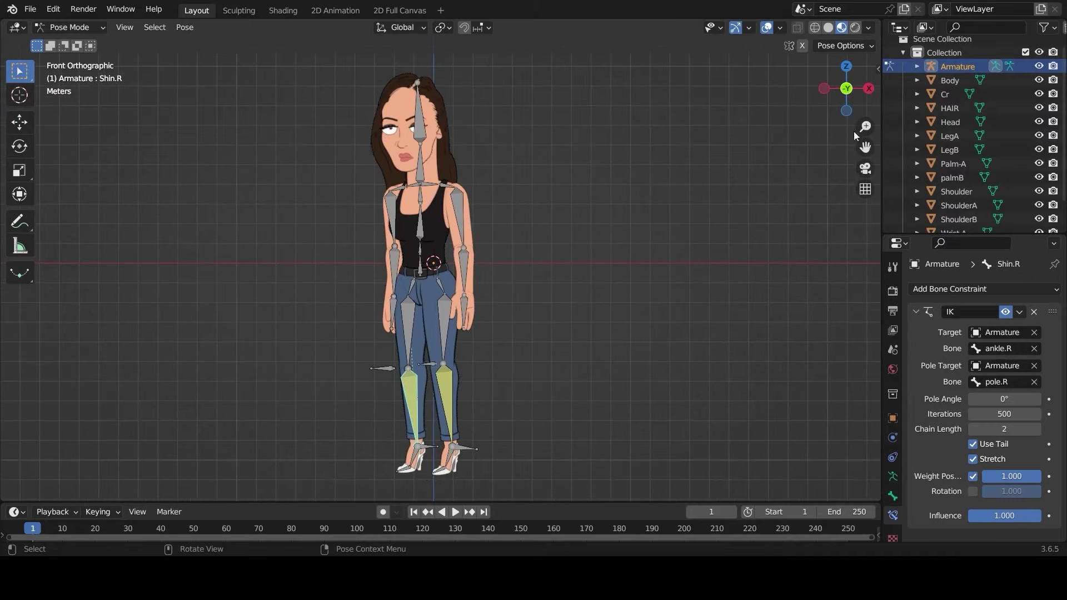
Switch to Object Mode and isolate the HAIR object in local view
{"action": "left_click_drag", "start_coordinate": [865, 147], "coordinate": [878, 247]}
{"action": "scroll", "coordinate": [422, 167], "scroll_direction": "up", "scroll_amount": 4}
{"action": "left_click", "coordinate": [421, 165]}
{"action": "left_click", "coordinate": [494, 252]}
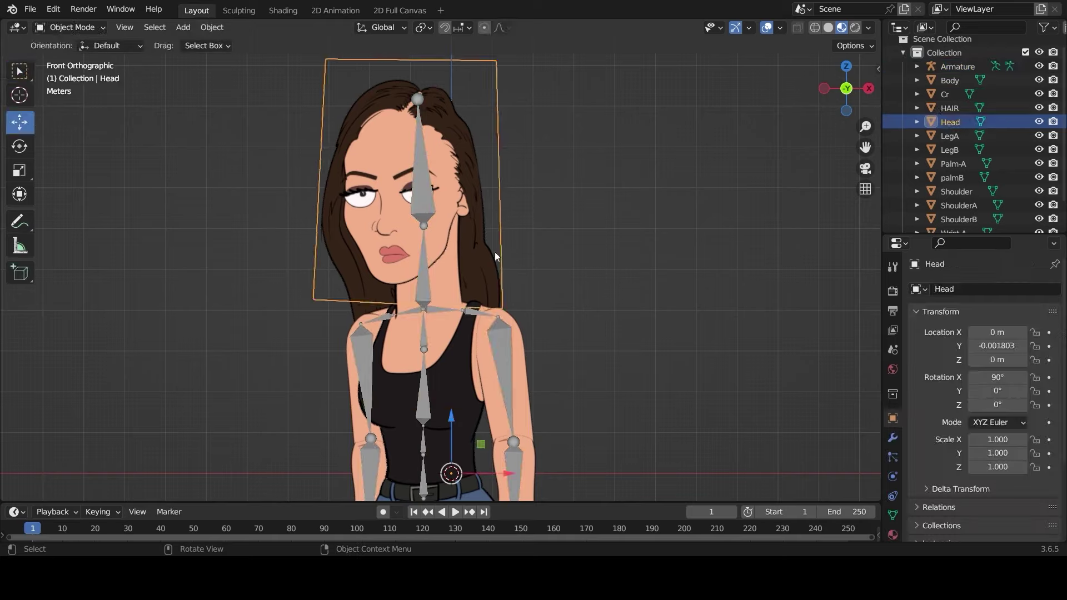
{"action": "left_click", "coordinate": [495, 252]}
{"action": "key", "text": "KP_Divide"}
Add a second armature and place its first bone at the crown of the hair in Edit Mode
{"action": "key", "text": "shift+a"}
{"action": "left_click", "coordinate": [549, 253]}
{"action": "key", "text": "Tab"}
{"action": "key", "text": "g"}
{"action": "left_click", "coordinate": [475, 424]}
{"action": "key", "text": "g"}
{"action": "key", "text": "e"}
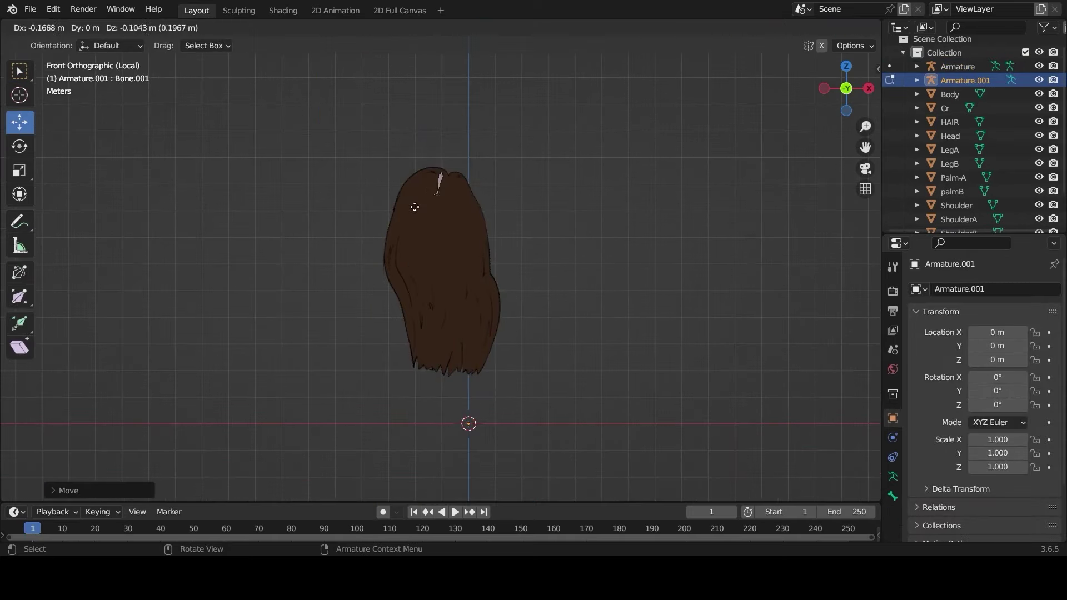
{"action": "left_click", "coordinate": [411, 207]}
{"action": "key", "text": "e"}
{"action": "left_click", "coordinate": [397, 249]}
{"action": "key", "text": "e"}
{"action": "left_click", "coordinate": [438, 195]}
{"action": "key", "text": "e"}
{"action": "left_click", "coordinate": [438, 194]}
{"action": "key", "text": "ctrl+z"}
{"action": "key", "text": "ctrl+z"}
{"action": "key", "text": "ctrl+z"}
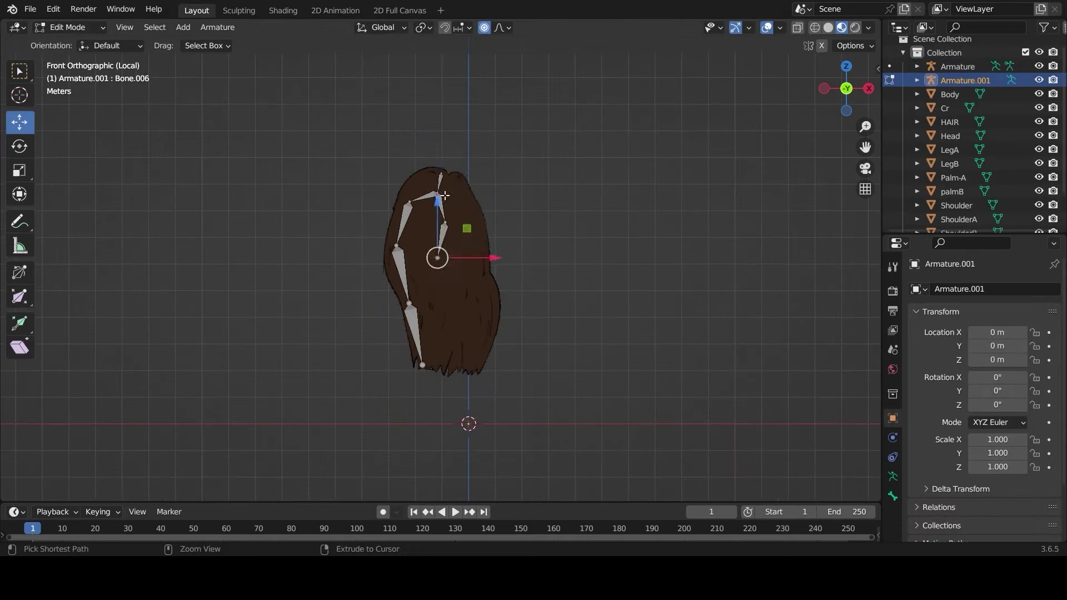
{"action": "key", "text": "ctrl+z"}
{"action": "key", "text": "ctrl+z"}
{"action": "key", "text": "ctrl+z"}
{"action": "key", "text": "ctrl+z"}
{"action": "key", "text": "ctrl+z"}
{"action": "key", "text": "ctrl+z"}
{"action": "key", "text": "ctrl+z"}
Reposition the first bone's tip beside the crown and extrude a bone chain down the hair's left edge to the ends
{"action": "key", "text": "g"}
{"action": "left_click", "coordinate": [419, 182]}
{"action": "key", "text": "e"}
{"action": "left_click", "coordinate": [396, 222]}
Extrude a second bone chain from the crown down the hair's right edge to the ends
{"action": "left_click", "coordinate": [441, 175]}
{"action": "key", "text": "e"}
{"action": "left_click", "coordinate": [462, 189]}
{"action": "key", "text": "e"}
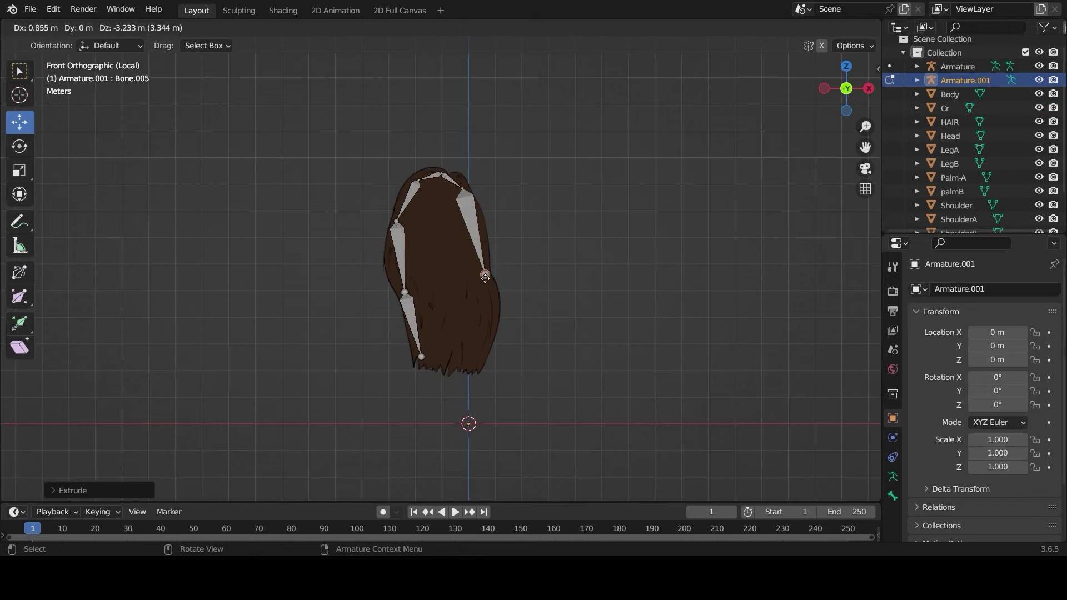
{"action": "left_click", "coordinate": [483, 278]}
{"action": "key", "text": "e"}
{"action": "left_click", "coordinate": [481, 348]}
{"action": "key", "text": "ctrl+z"}
Extrude a chain of three bones from the crown down the middle of the hair
{"action": "left_click", "coordinate": [441, 174]}
{"action": "key", "text": "e"}
{"action": "left_click", "coordinate": [446, 369]}
Select all hair bones and subdivide them
{"action": "key", "text": "a"}
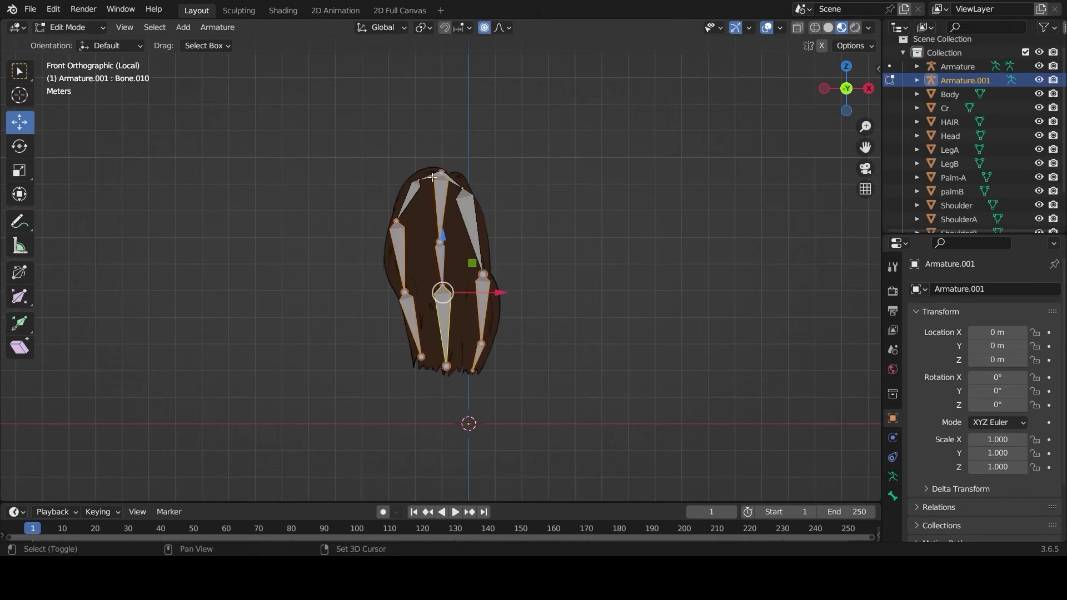
{"action": "right_click", "coordinate": [468, 218]}
{"action": "left_click", "coordinate": [467, 218]}
{"action": "scroll", "coordinate": [468, 218], "scroll_direction": "up", "scroll_amount": 4}
Pull the top ends of the two side chains away from the crown and adjust the left chain's next joint
{"action": "left_click", "coordinate": [509, 174]}
{"action": "left_click", "coordinate": [464, 83]}
{"action": "middle_click_drag", "start_coordinate": [462, 86], "coordinate": [454, 191], "text": "shift"}
{"action": "left_click", "coordinate": [426, 207]}
{"action": "left_click_drag", "start_coordinate": [423, 208], "coordinate": [451, 190]}
{"action": "left_click", "coordinate": [426, 208]}
{"action": "left_click_drag", "start_coordinate": [426, 208], "coordinate": [395, 181]}
{"action": "left_click_drag", "start_coordinate": [380, 221], "coordinate": [362, 221]}
Duplicate the top bone of the middle hair chain and place the copy at the crown
{"action": "left_click", "coordinate": [426, 254]}
{"action": "key", "text": "shift+d"}
{"action": "left_click", "coordinate": [426, 179]}
{"action": "left_click_drag", "start_coordinate": [424, 176], "coordinate": [423, 185]}
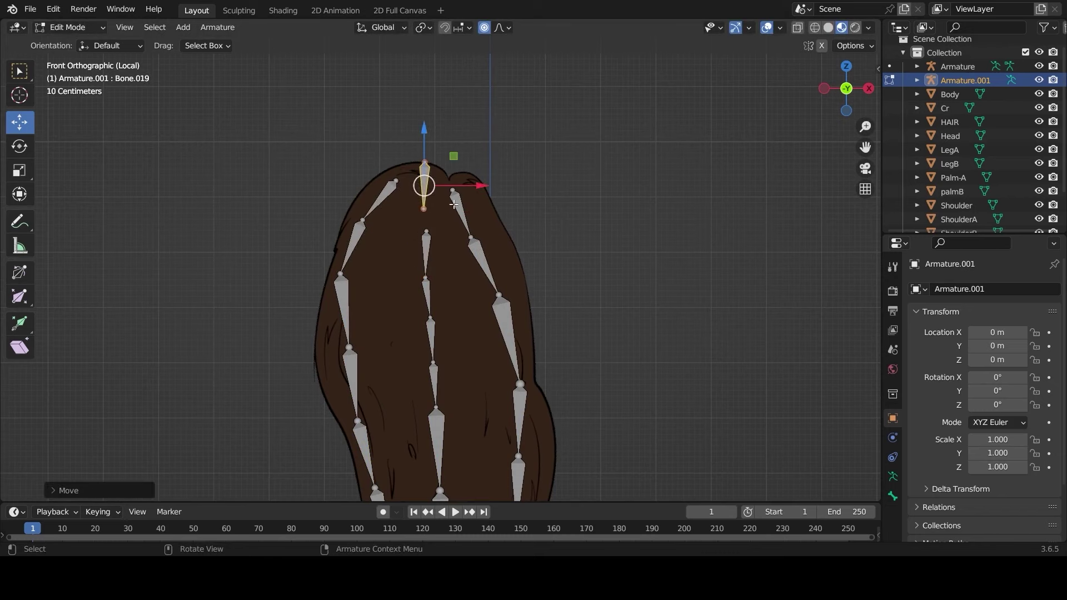
Parent the top bones of the hair chains to the crown bone, and switch the hair armature to Pose Mode
{"action": "left_click", "coordinate": [426, 250]}
{"action": "left_click", "coordinate": [425, 186], "text": "shift"}
{"action": "left_click", "coordinate": [380, 200]}
{"action": "left_click", "coordinate": [424, 182], "text": "shift"}
{"action": "key", "text": "ctrl+p"}
{"action": "key", "text": "Tab"}
{"action": "key", "text": "ctrl+Tab"}
{"action": "scroll", "coordinate": [417, 243], "scroll_direction": "down", "scroll_amount": 4}
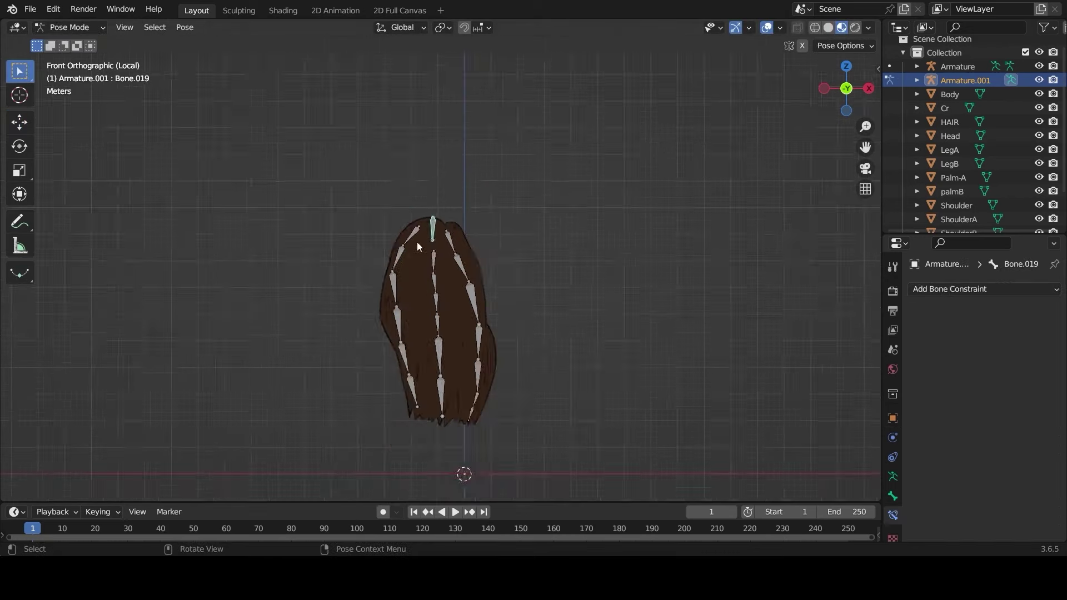
Select all hair bones in Edit Mode and shift them slightly along the depth (Y) axis, to about 0.22 m
{"action": "middle_click_drag", "start_coordinate": [417, 243], "coordinate": [322, 255]}
{"action": "key", "text": "Tab"}
{"action": "key", "text": "a"}
{"action": "left_click_drag", "start_coordinate": [488, 322], "coordinate": [504, 322]}
{"action": "key", "text": "KP_1"}
{"action": "key", "text": "KP_Divide"}
{"action": "key", "text": "KP_Divide"}
Show the Wiggle 2 settings and switch the hair armature to Pose Mode with the chain bones below the top ones selected
{"action": "key", "text": "n"}
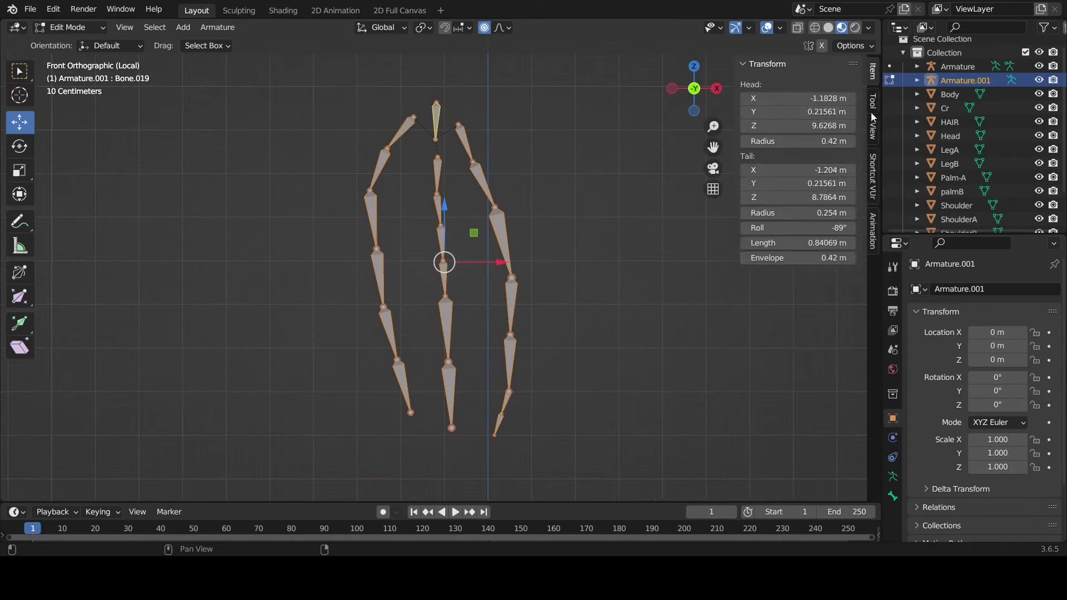
{"action": "left_click", "coordinate": [871, 112]}
{"action": "left_click", "coordinate": [872, 231]}
{"action": "key", "text": "ctrl+Tab"}
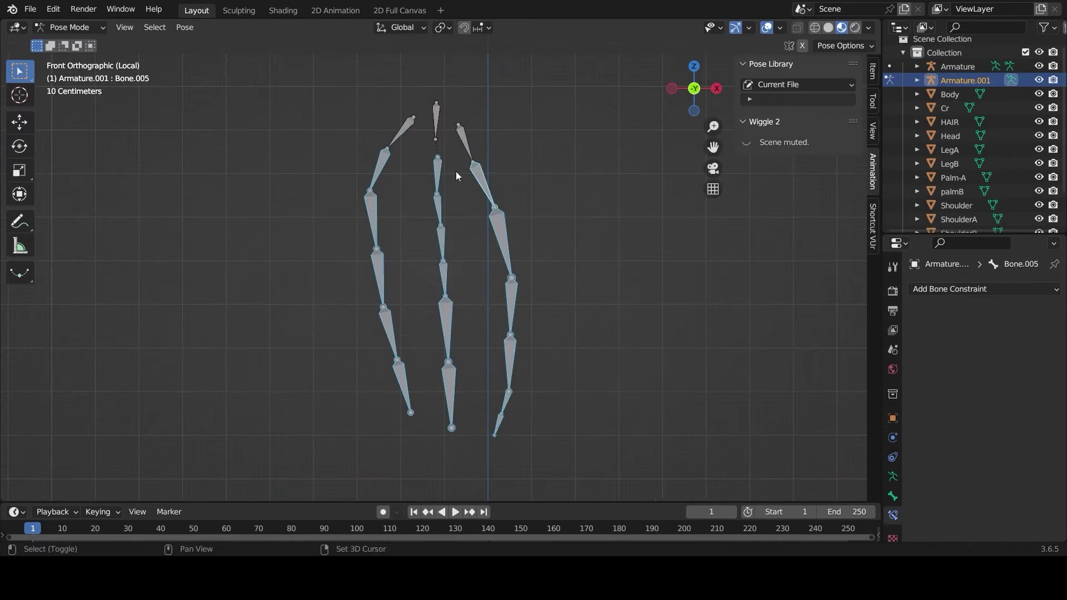
Return to Object Mode, select the HAIR layer and the hair armature in the full character view, and isolate them
{"action": "key", "text": "KP_Divide"}
{"action": "key", "text": "ctrl+Tab"}
{"action": "left_click", "coordinate": [505, 280]}
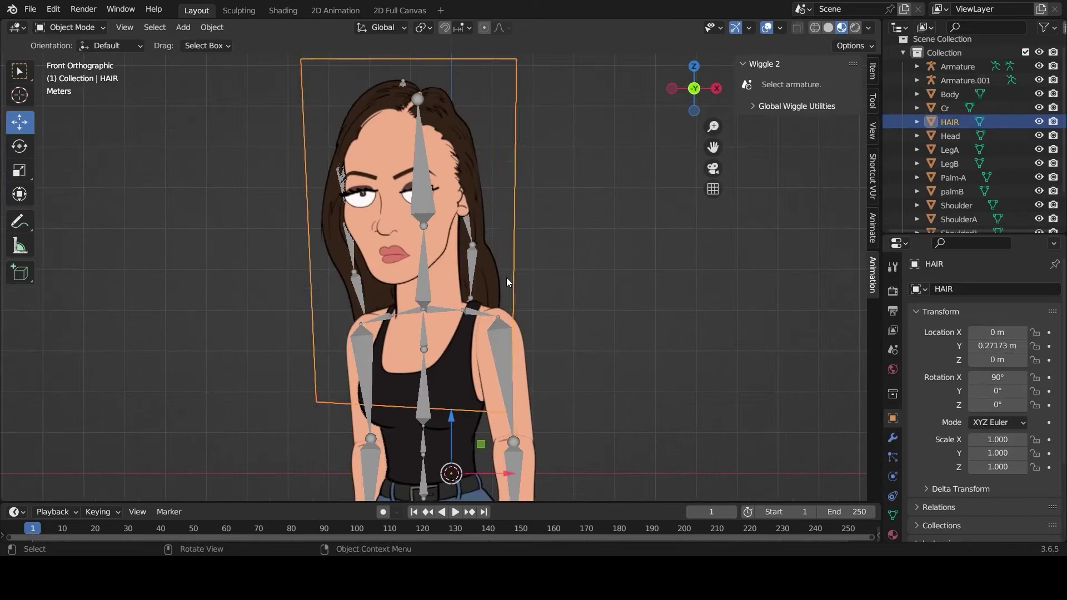
{"action": "left_click", "coordinate": [475, 271], "text": "shift"}
{"action": "key", "text": "ctrl+s"}
{"action": "key", "text": "ctrl+z"}
{"action": "left_click", "coordinate": [362, 301], "text": "shift"}
{"action": "key", "text": "KP_Divide"}
Parent the HAIR layer to the hair armature as an armature deform
{"action": "left_click", "coordinate": [501, 235]}
{"action": "left_click", "coordinate": [501, 236]}
{"action": "left_click", "coordinate": [495, 245], "text": "shift"}
{"action": "key", "text": "ctrl+p"}
{"action": "left_click", "coordinate": [480, 340]}
Play the animation and move the crown bone in Pose Mode to test how the hair follows and wiggles
{"action": "left_click", "coordinate": [455, 511]}
{"action": "left_click", "coordinate": [455, 512]}
{"action": "left_click", "coordinate": [437, 139]}
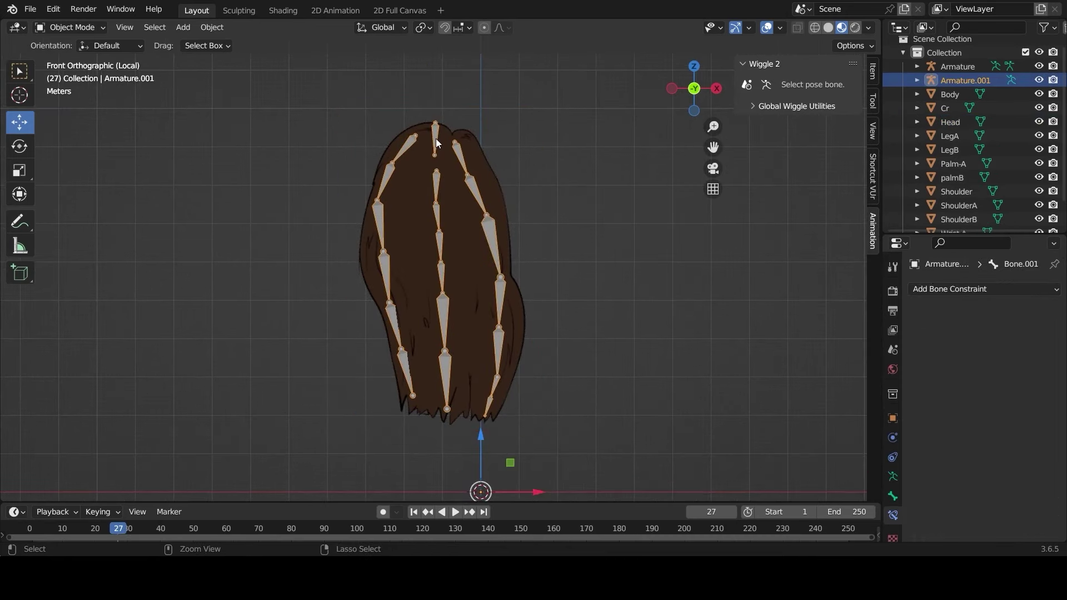
{"action": "key", "text": "ctrl+Tab"}
{"action": "left_click", "coordinate": [436, 140]}
{"action": "key", "text": "space"}
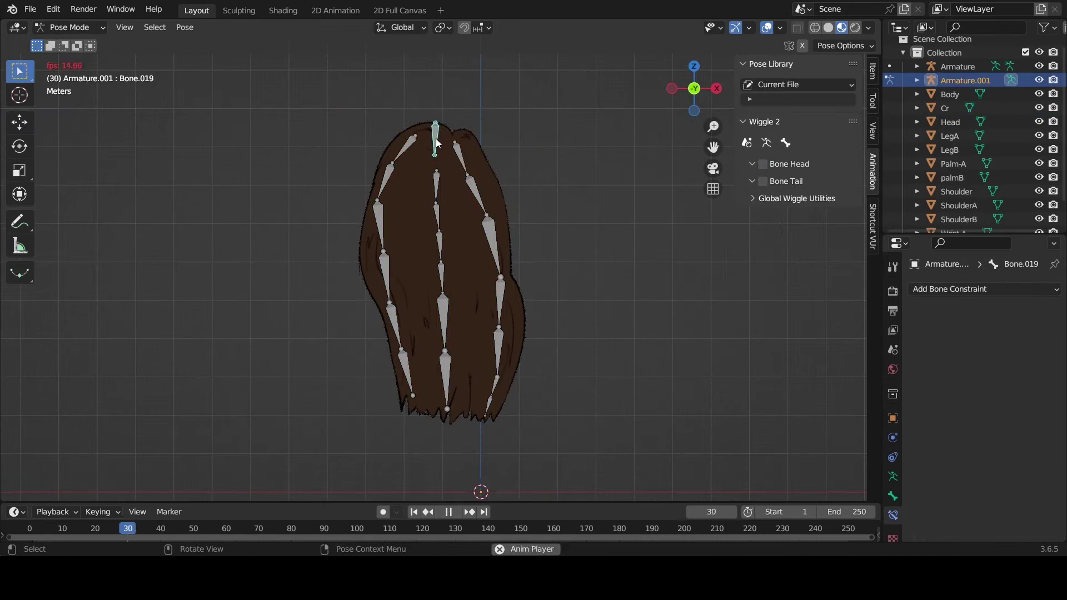
{"action": "key", "text": "g"}
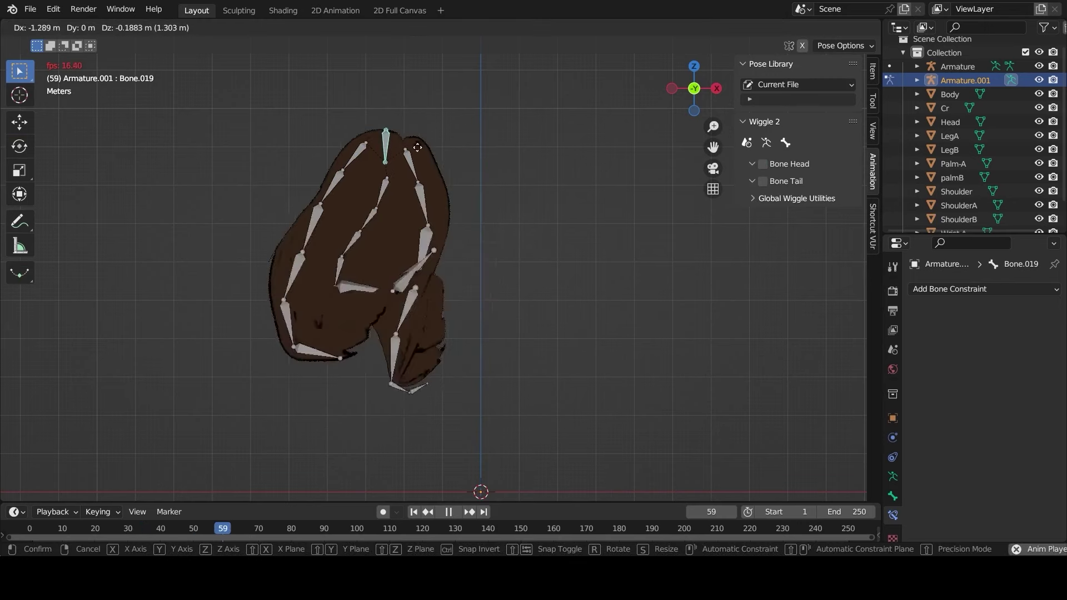
{"action": "right_click", "coordinate": [436, 151]}
{"action": "key", "text": "space"}
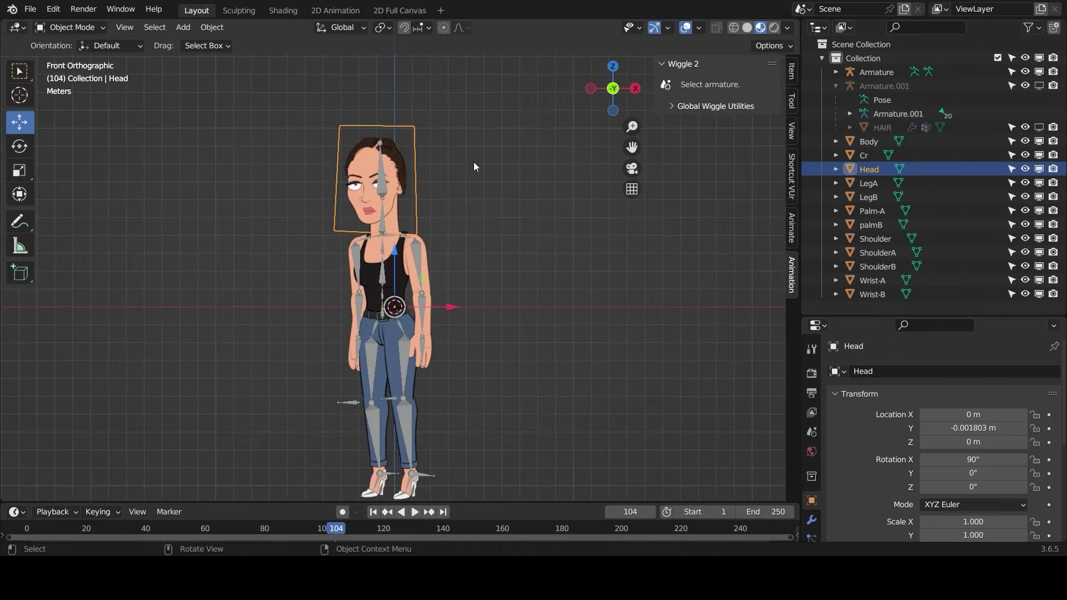
Select the main armature and every visible layer except Head, Palm-A and palmB, and check the selection with a trial move
{"action": "scroll", "coordinate": [474, 162], "scroll_direction": "down", "scroll_amount": 2}
{"action": "left_click_drag", "start_coordinate": [507, 160], "coordinate": [272, 465]}
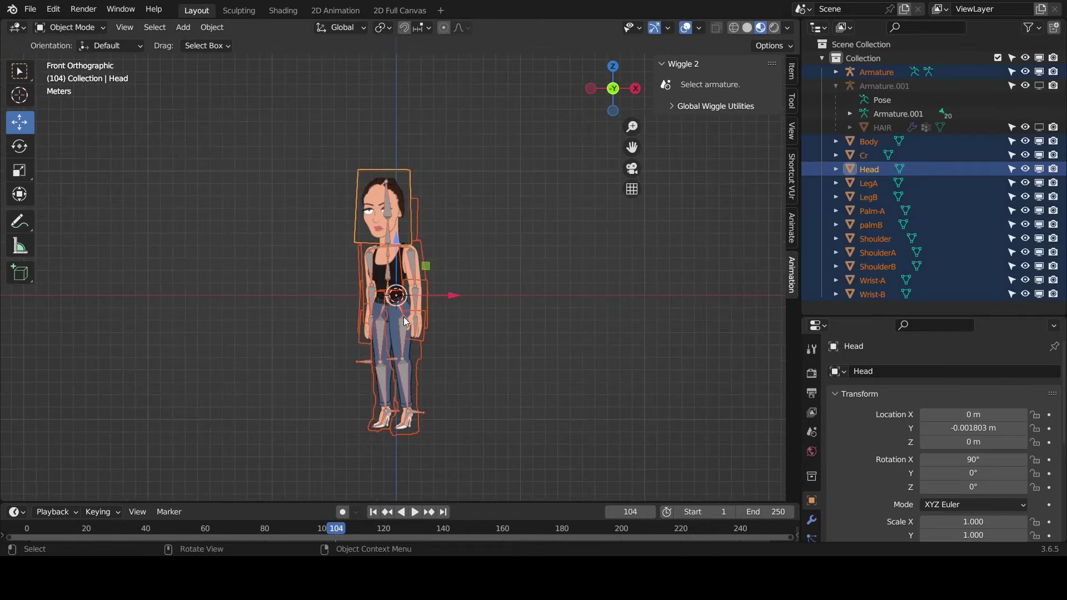
{"action": "scroll", "coordinate": [404, 318], "scroll_direction": "up", "scroll_amount": 8}
{"action": "scroll", "coordinate": [405, 320], "scroll_direction": "down", "scroll_amount": 4}
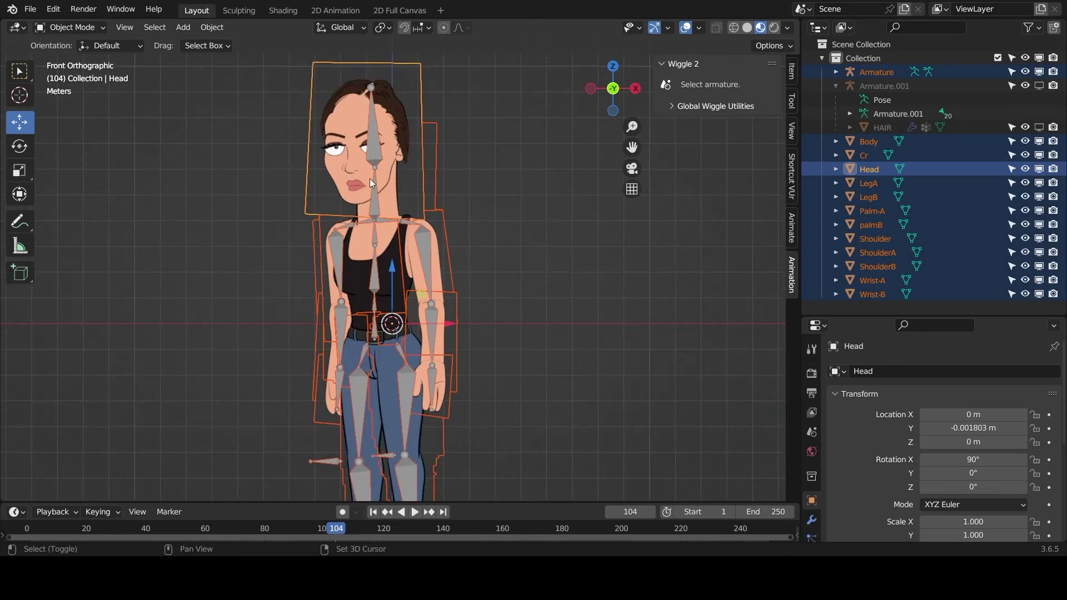
{"action": "left_click", "coordinate": [315, 149], "text": "shift"}
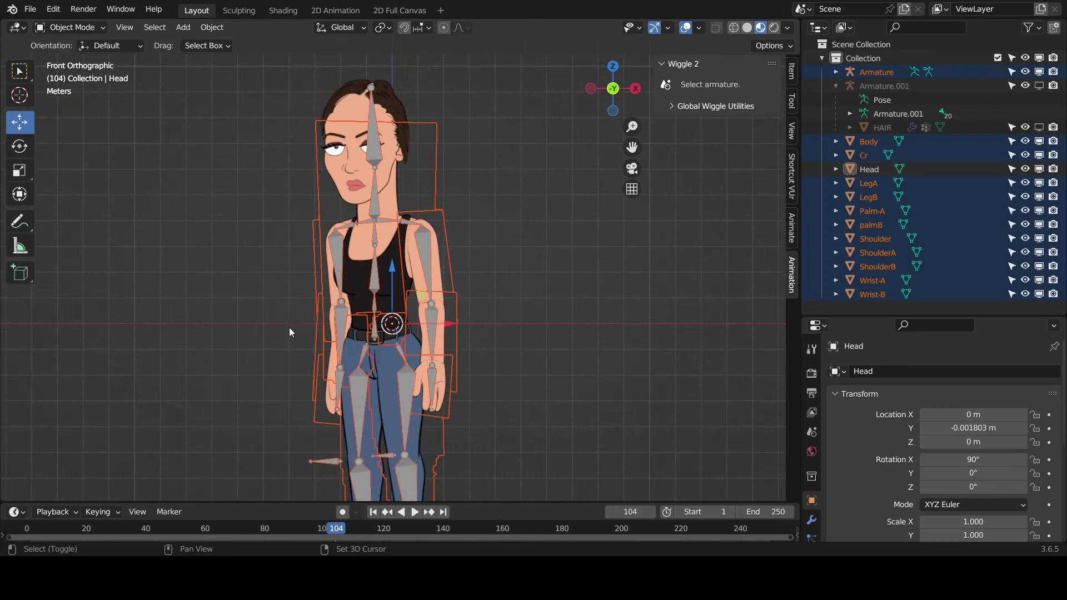
{"action": "scroll", "coordinate": [306, 402], "scroll_direction": "up", "scroll_amount": 2}
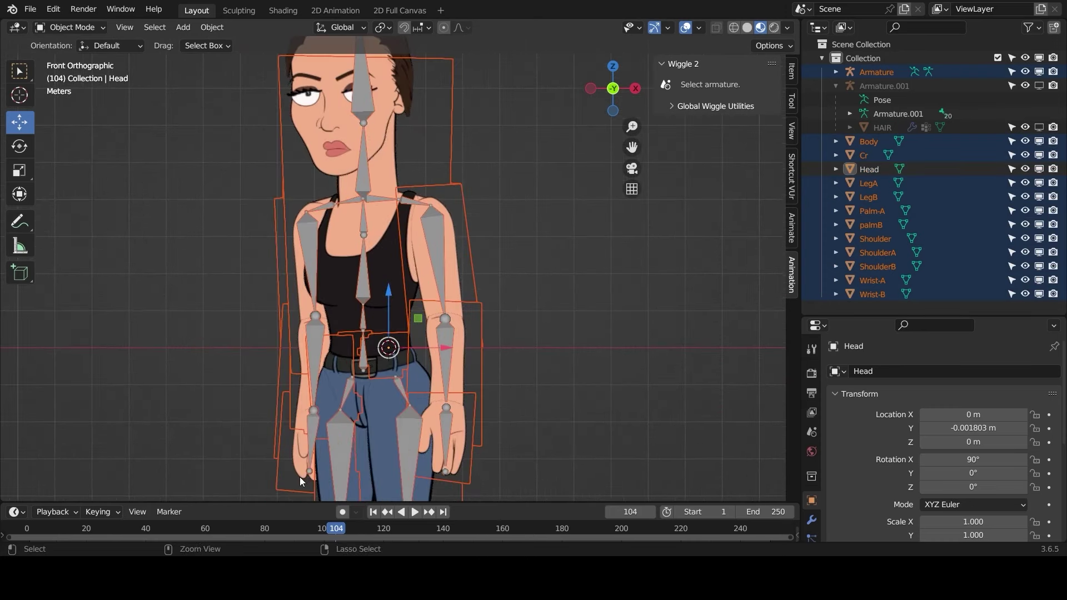
{"action": "left_click", "coordinate": [881, 225], "text": "ctrl"}
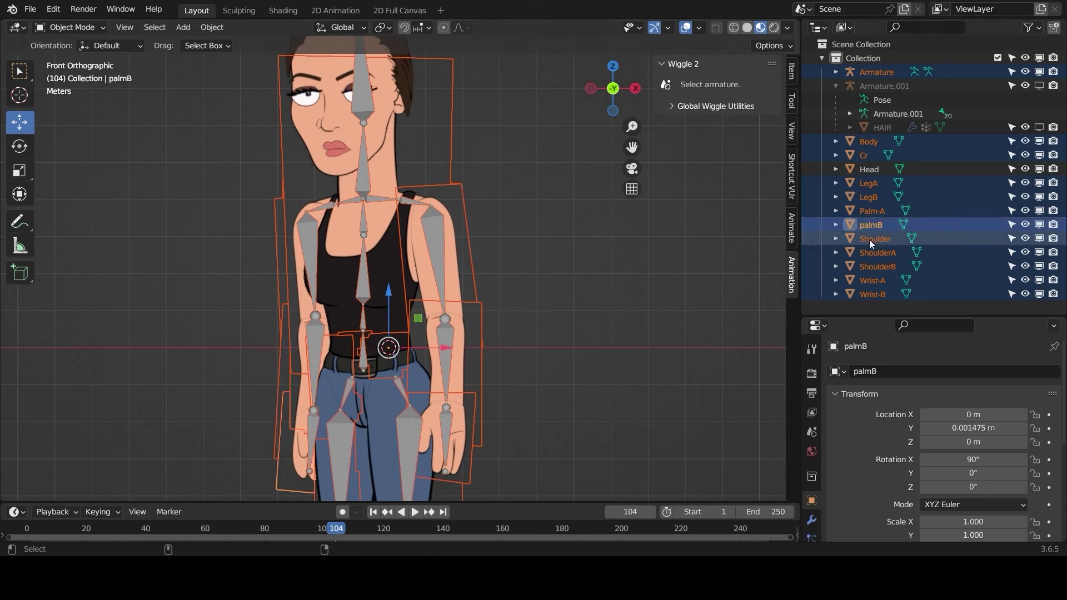
{"action": "left_click", "coordinate": [878, 215], "text": "ctrl"}
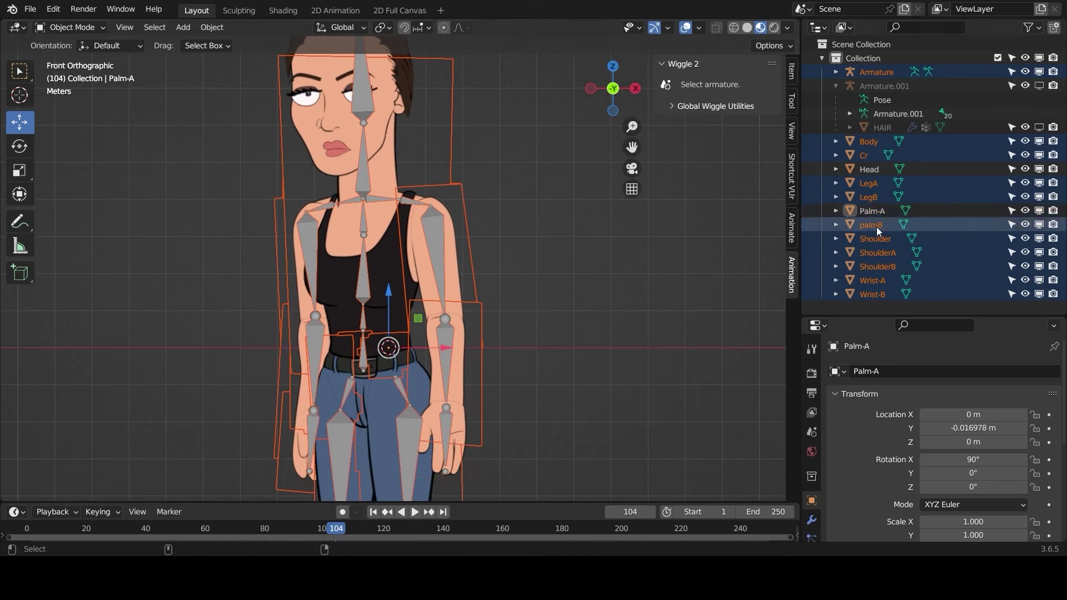
{"action": "left_click", "coordinate": [875, 226], "text": "ctrl"}
{"action": "scroll", "coordinate": [533, 338], "scroll_direction": "down", "scroll_amount": 5}
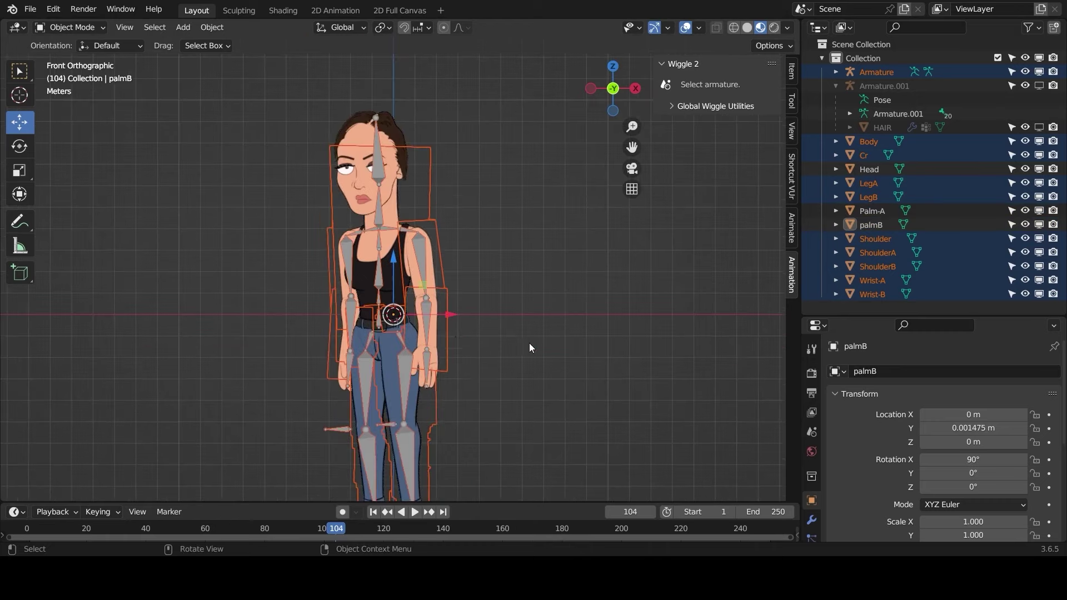
{"action": "key", "text": "g"}
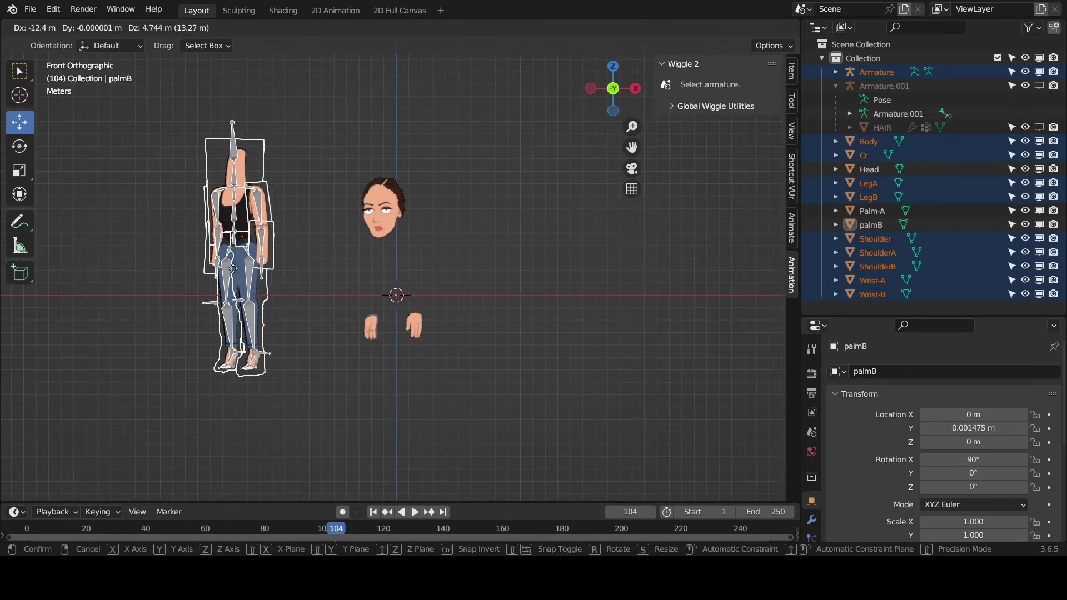
{"action": "right_click", "coordinate": [347, 269]}
Parent the selected body, arm and leg layers to the main armature with automatic weights
{"action": "scroll", "coordinate": [358, 296], "scroll_direction": "up", "scroll_amount": 5}
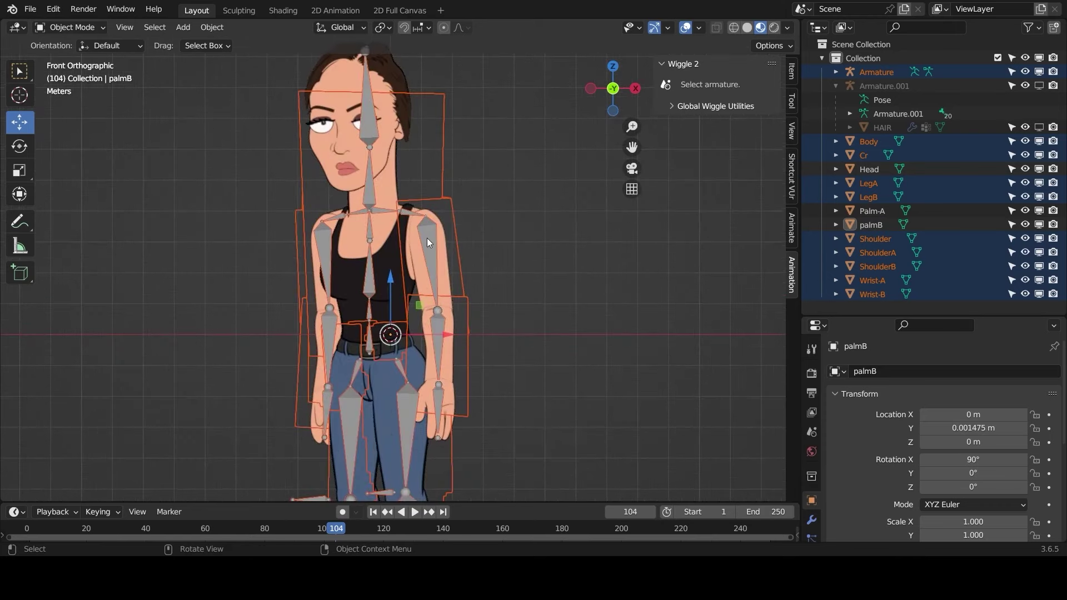
{"action": "left_click", "coordinate": [370, 271]}
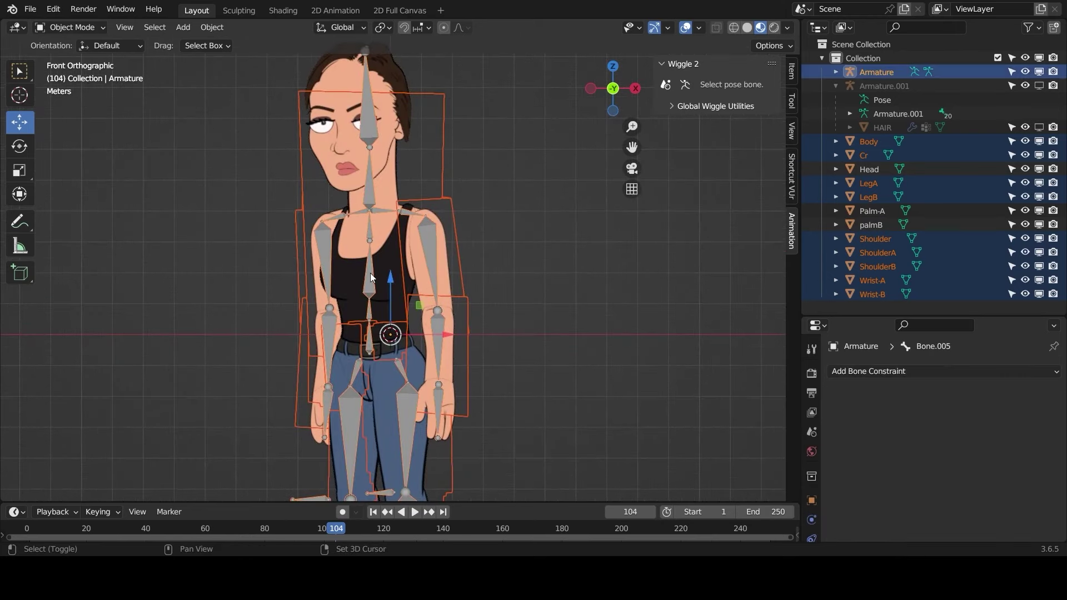
{"action": "key", "text": "ctrl+p"}
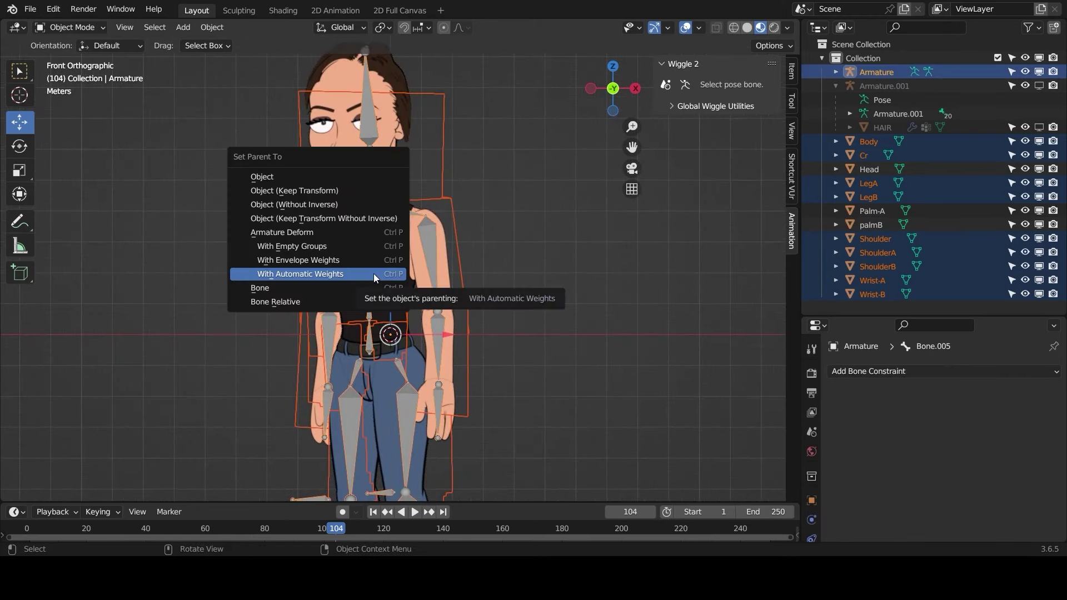
{"action": "left_click", "coordinate": [373, 274]}
{"action": "scroll", "coordinate": [471, 259], "scroll_direction": "down", "scroll_amount": 3}
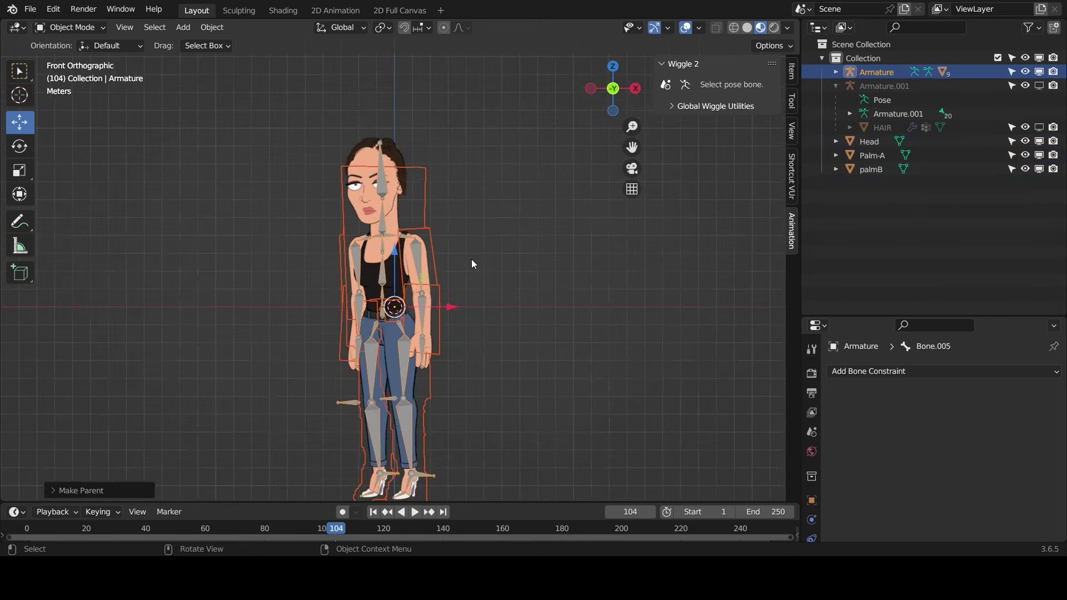
{"action": "scroll", "coordinate": [444, 284], "scroll_direction": "up", "scroll_amount": 3}
Rotate the forearm bone beside the open palm in Pose Mode to test the mesh deformation, and return to Object Mode
{"action": "left_click", "coordinate": [432, 326]}
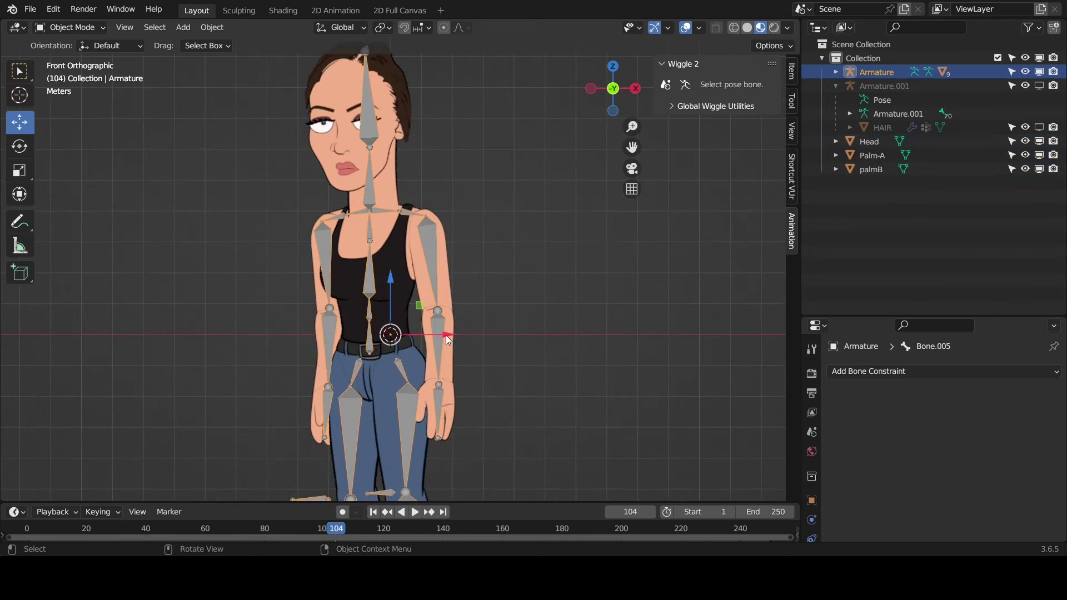
{"action": "key", "text": "ctrl+Tab"}
{"action": "left_click", "coordinate": [441, 329]}
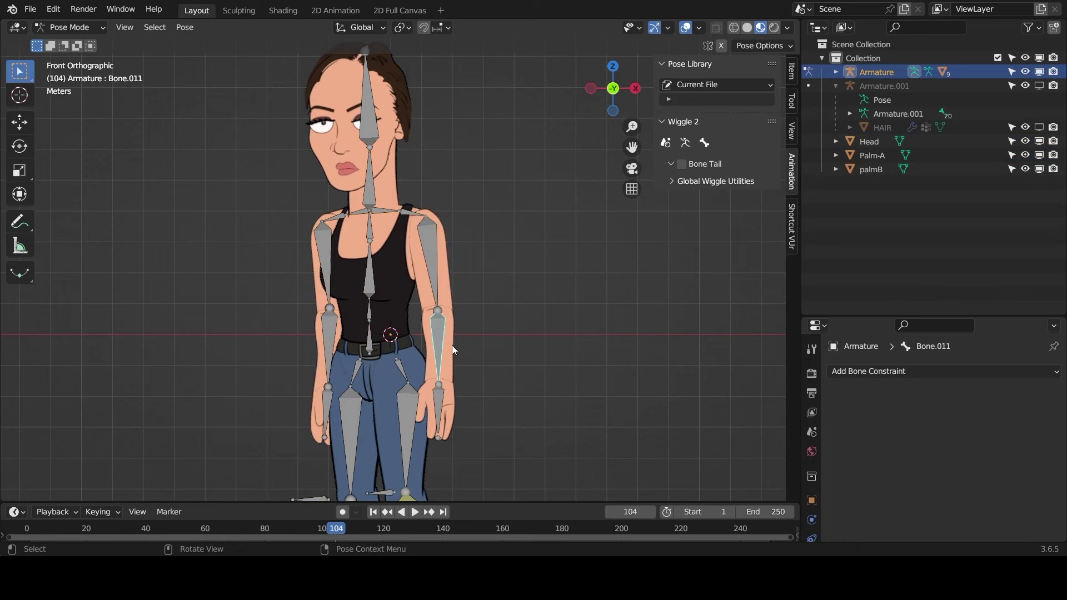
{"action": "key", "text": "r"}
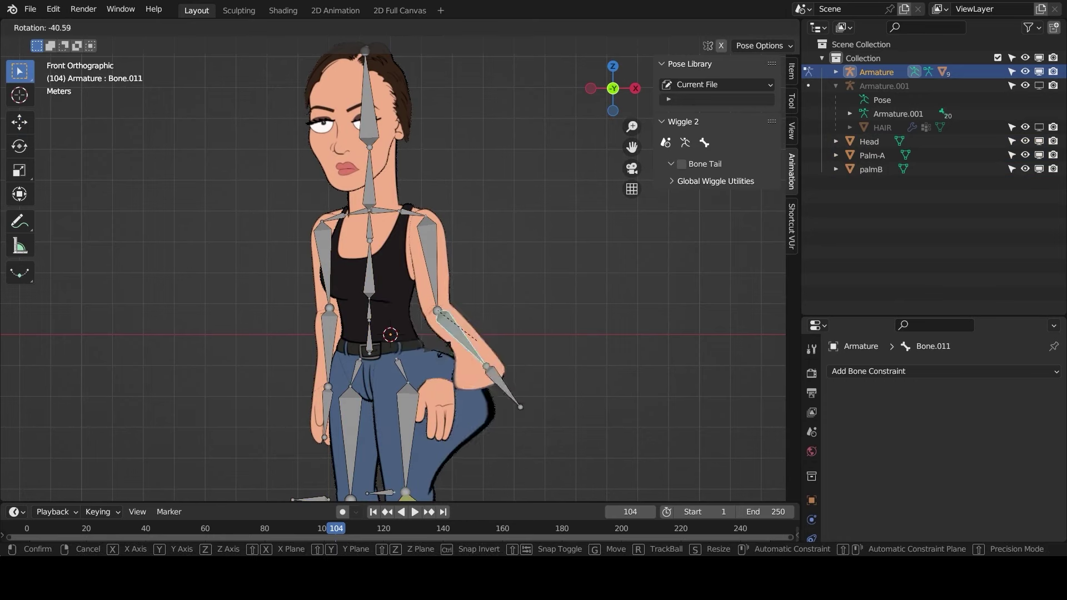
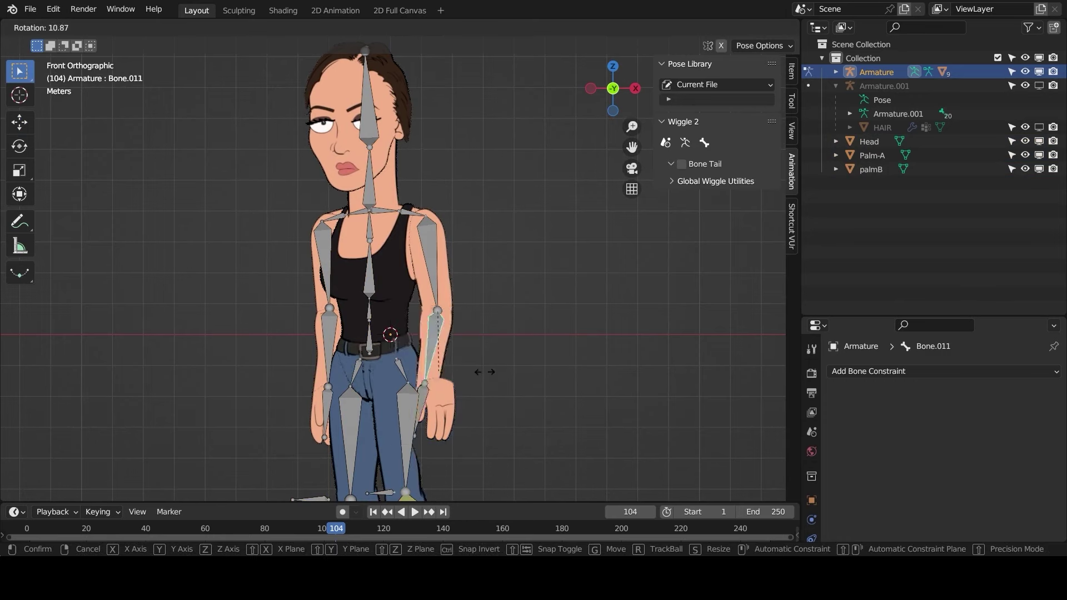
{"action": "right_click", "coordinate": [378, 369]}
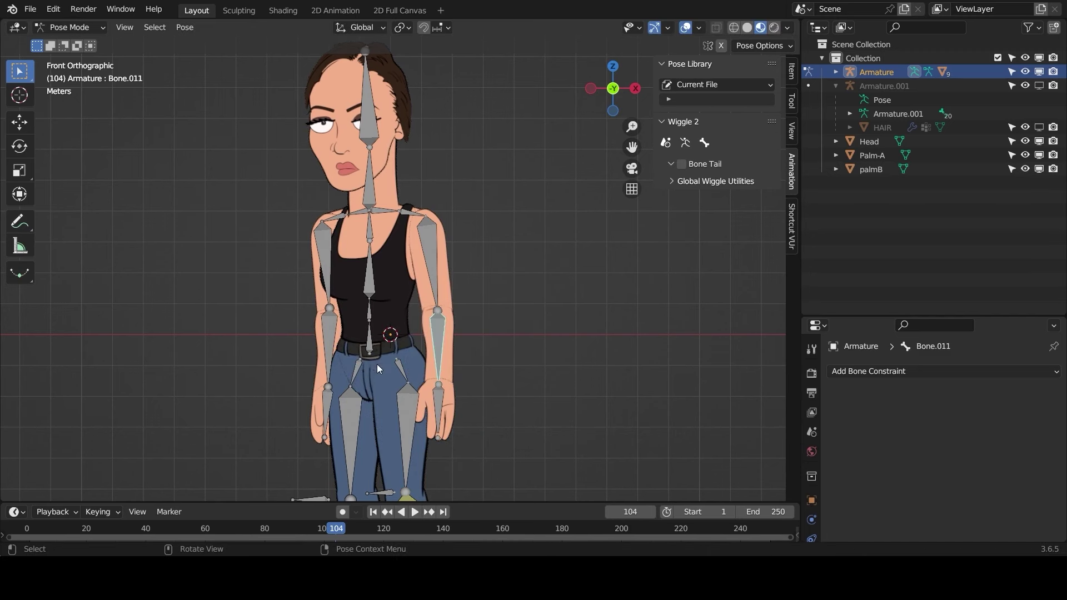
{"action": "key", "text": "ctrl+Tab"}
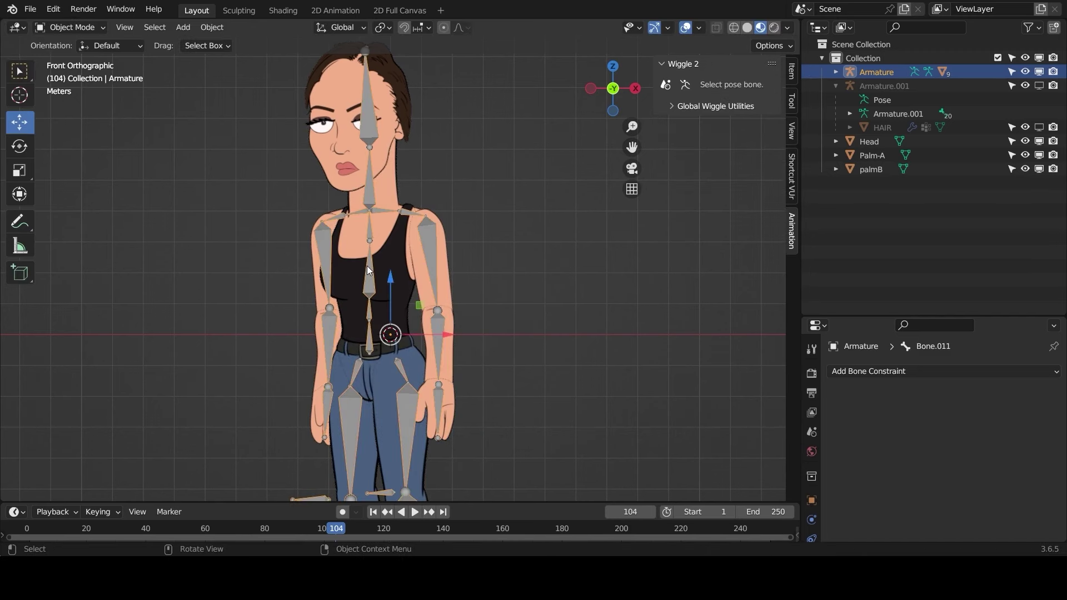
Set the main armature's viewport display type to Stick
{"action": "scroll", "coordinate": [810, 505], "scroll_direction": "down", "scroll_amount": 4}
{"action": "left_click", "coordinate": [811, 481]}
{"action": "scroll", "coordinate": [898, 469], "scroll_direction": "down", "scroll_amount": 3}
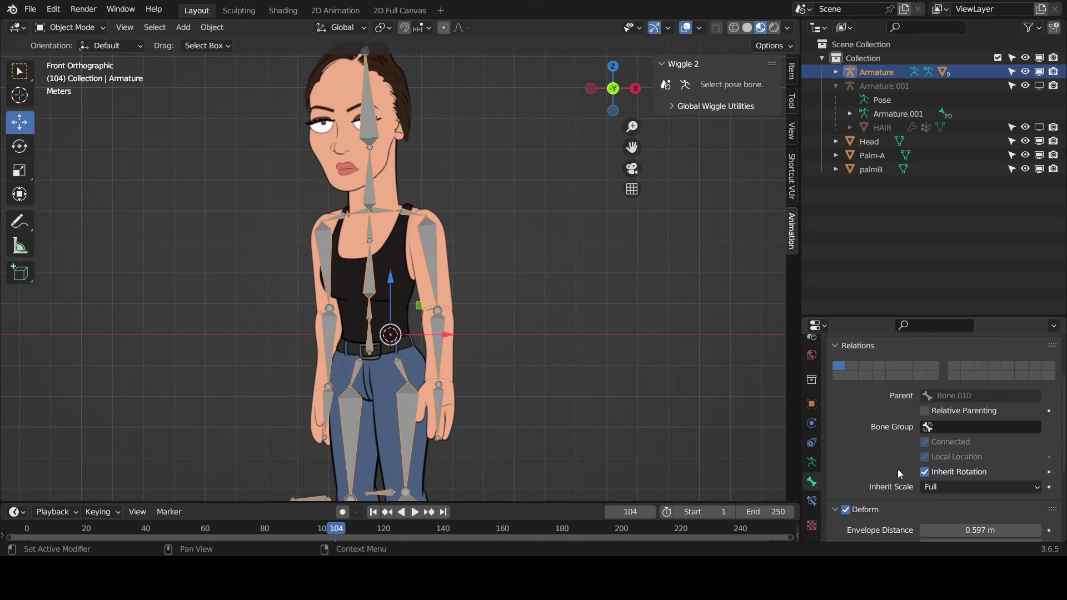
{"action": "scroll", "coordinate": [905, 439], "scroll_direction": "down", "scroll_amount": 4}
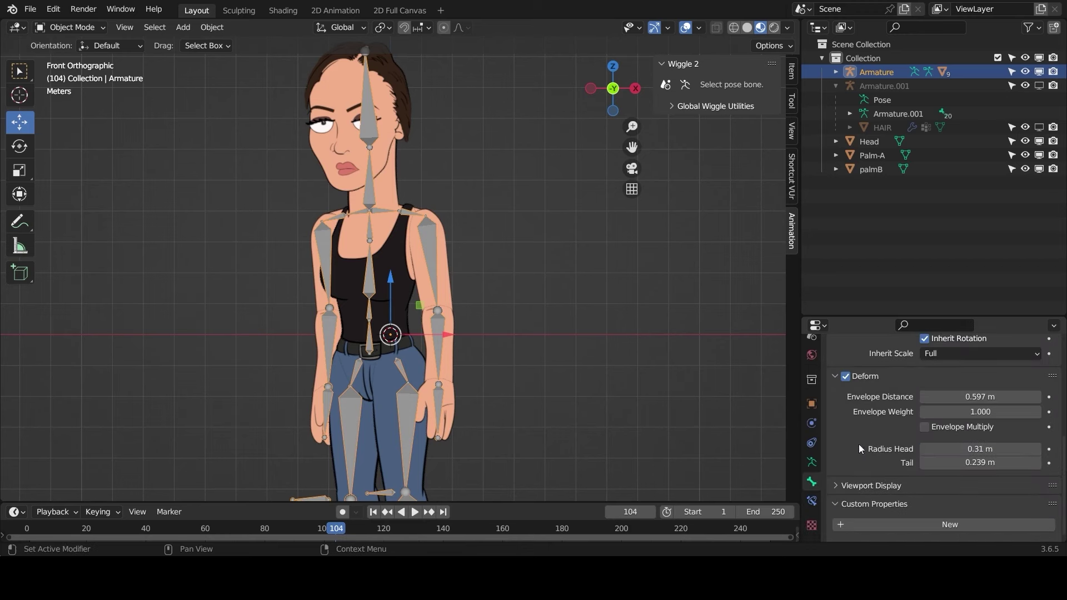
{"action": "left_click", "coordinate": [810, 463]}
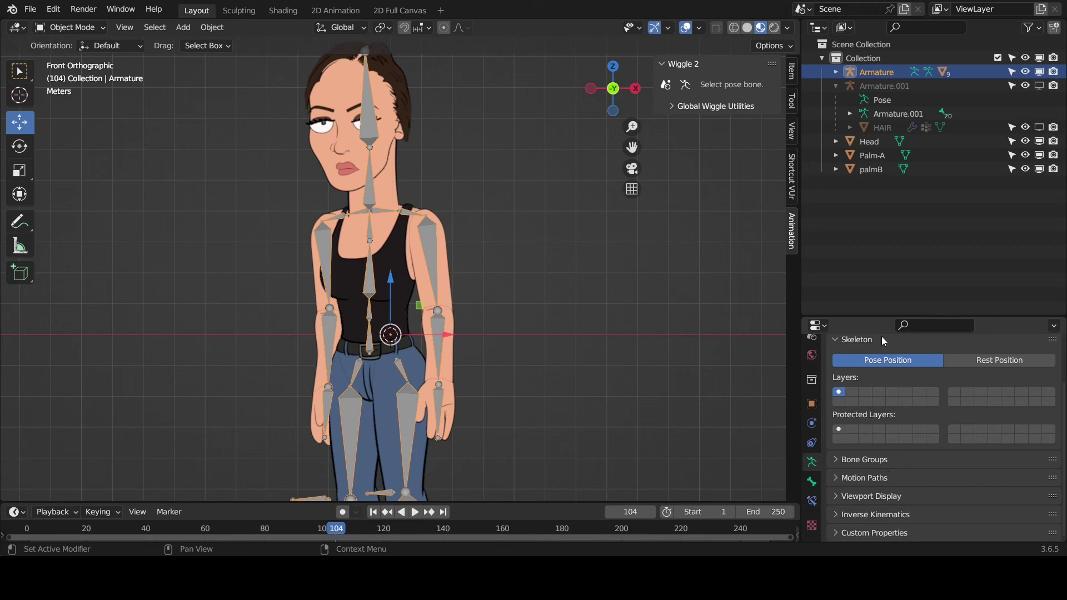
{"action": "left_click_drag", "start_coordinate": [883, 317], "coordinate": [871, 176]}
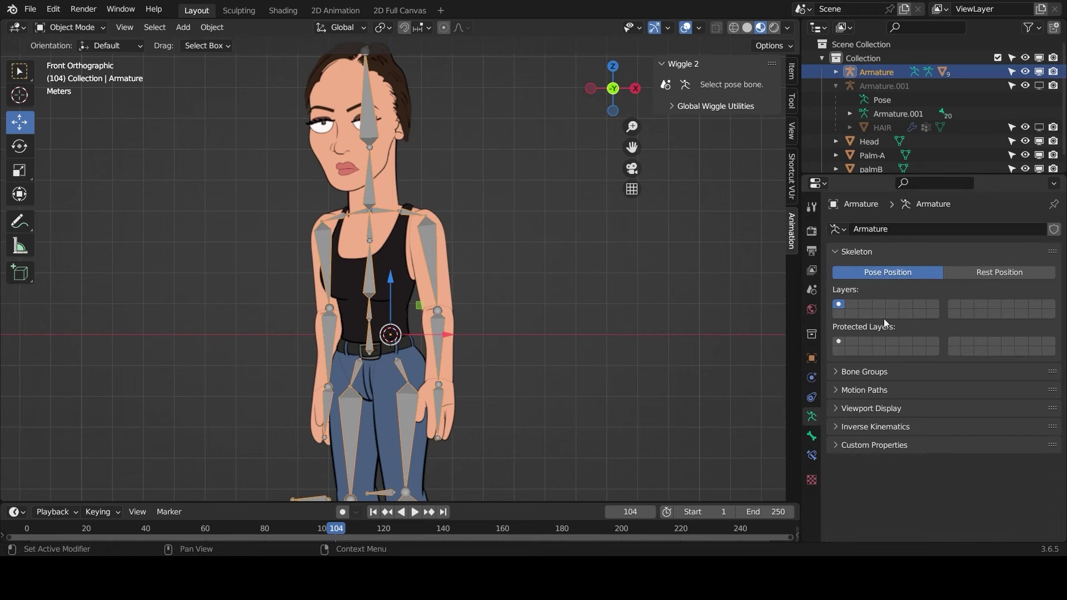
{"action": "left_click", "coordinate": [855, 410]}
{"action": "left_click", "coordinate": [954, 430]}
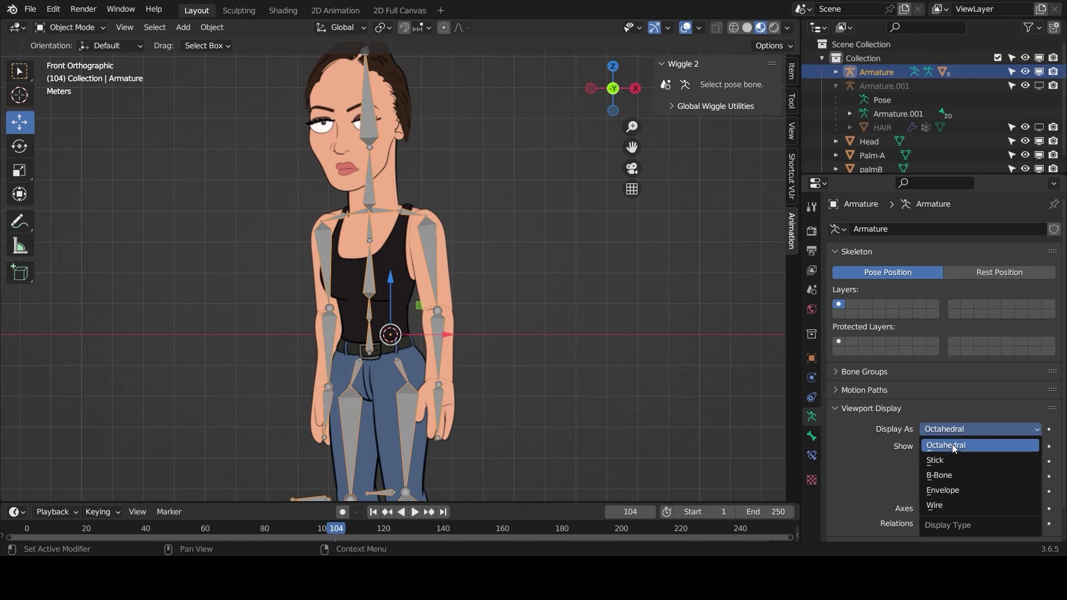
{"action": "left_click", "coordinate": [952, 458]}
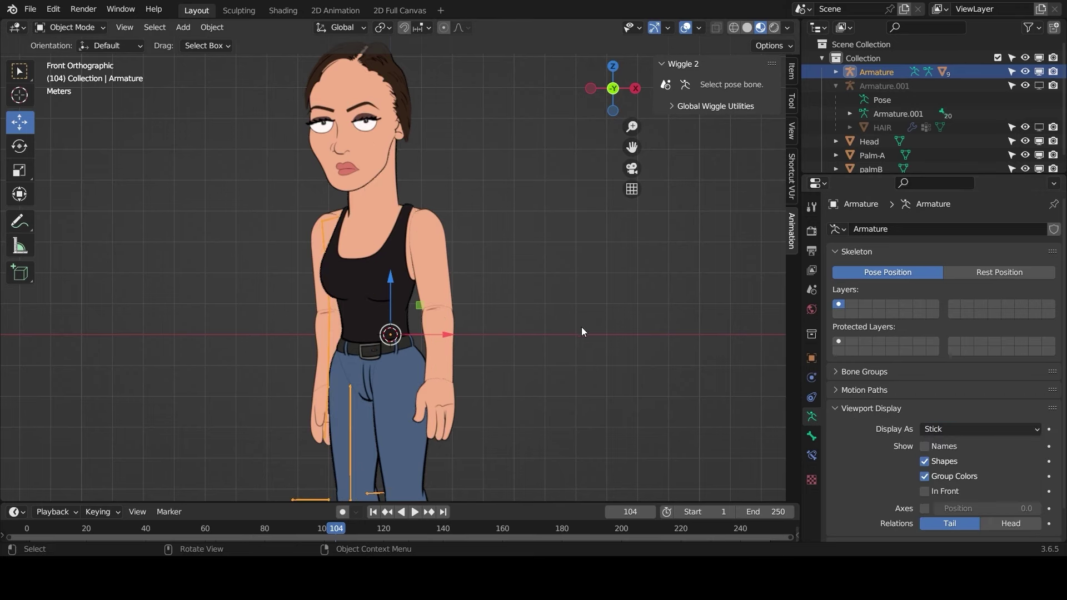
Display the main armature's bones in front of the character layers and deselect the armature
{"action": "scroll", "coordinate": [576, 334], "scroll_direction": "down", "scroll_amount": 4}
{"action": "scroll", "coordinate": [562, 335], "scroll_direction": "up", "scroll_amount": 3}
{"action": "left_click", "coordinate": [924, 491]}
{"action": "left_click", "coordinate": [560, 281]}
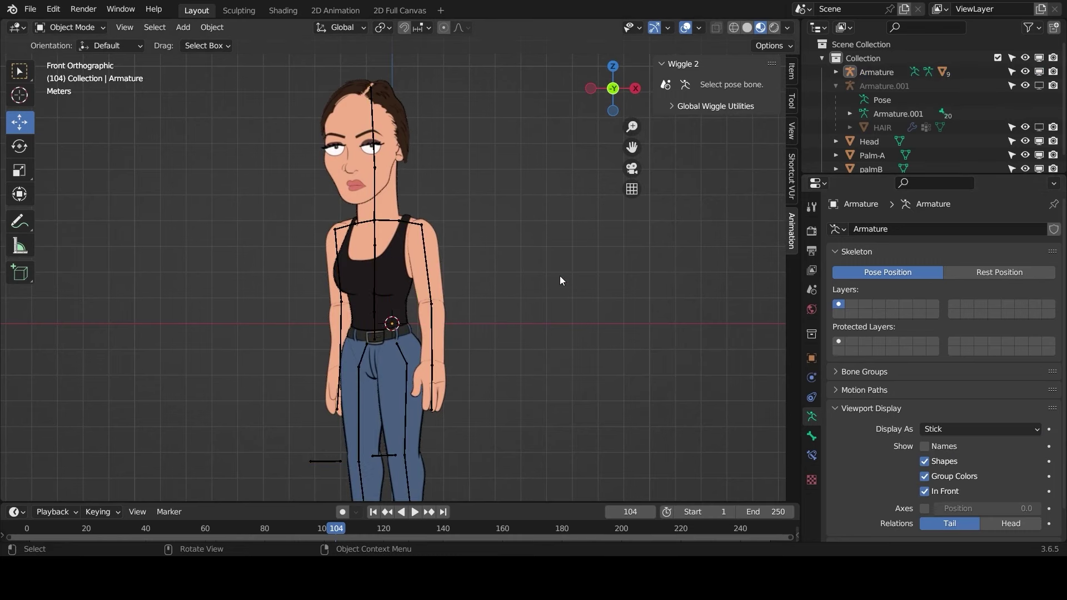
Select the main armature and the Body layer, enter Weight Paint mode, and isolate them in local view
{"action": "scroll", "coordinate": [567, 281], "scroll_direction": "up", "scroll_amount": 2}
{"action": "left_click", "coordinate": [438, 245]}
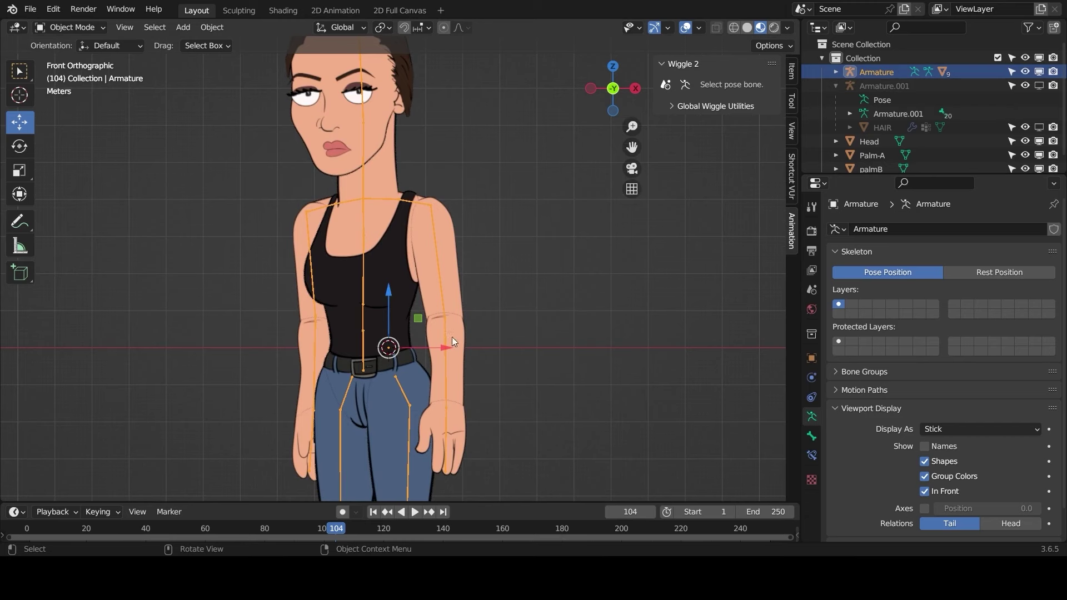
{"action": "left_click", "coordinate": [387, 309], "text": "shift"}
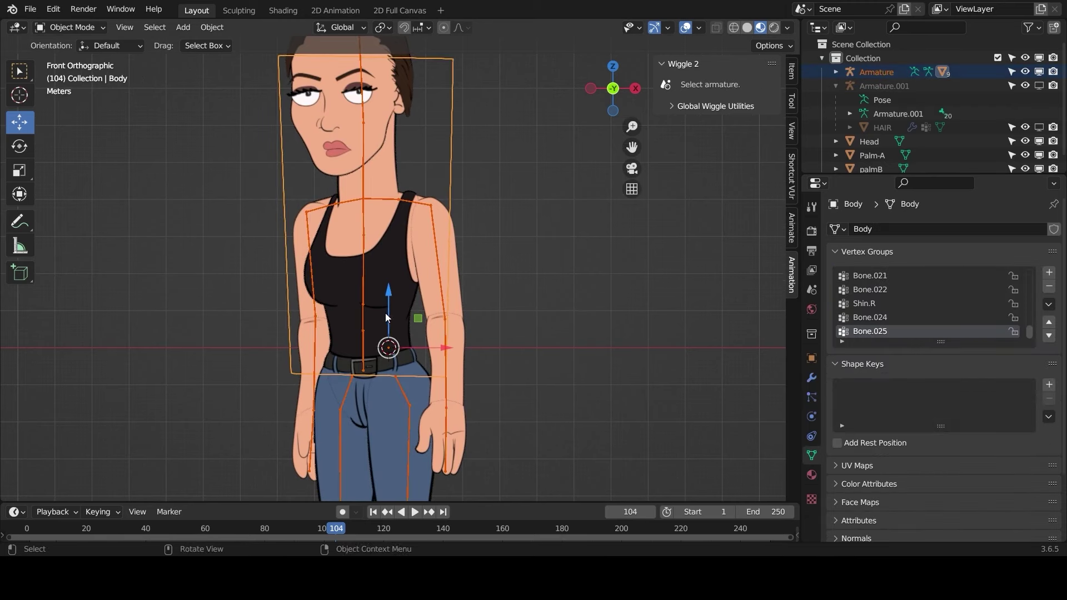
{"action": "left_click", "coordinate": [72, 27]}
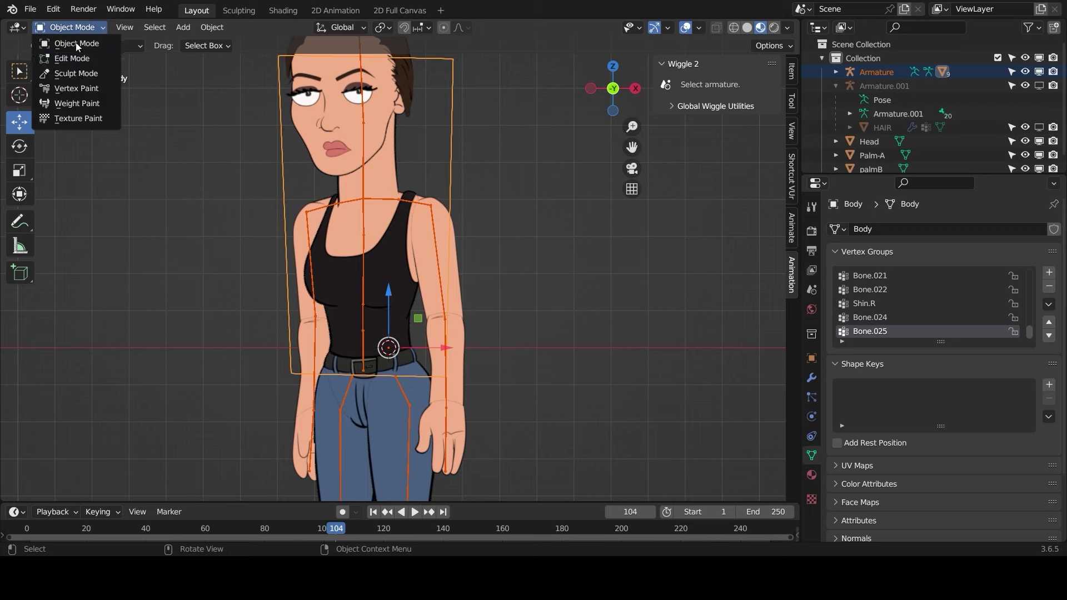
{"action": "left_click", "coordinate": [78, 98]}
{"action": "scroll", "coordinate": [437, 240], "scroll_direction": "up", "scroll_amount": 3}
{"action": "scroll", "coordinate": [370, 310], "scroll_direction": "down", "scroll_amount": 3}
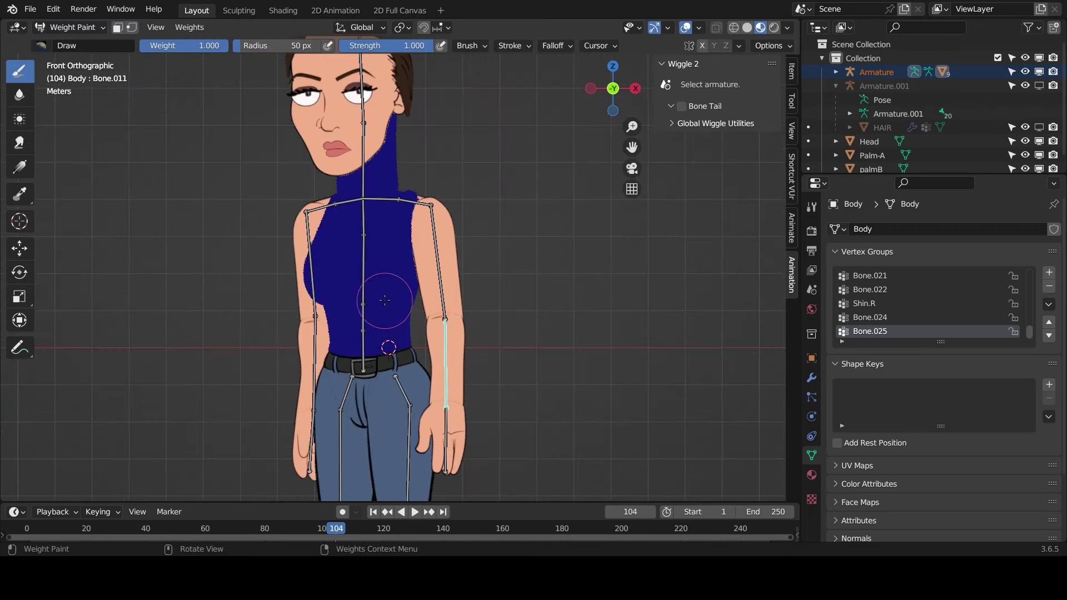
{"action": "key", "text": "KP_Divide"}
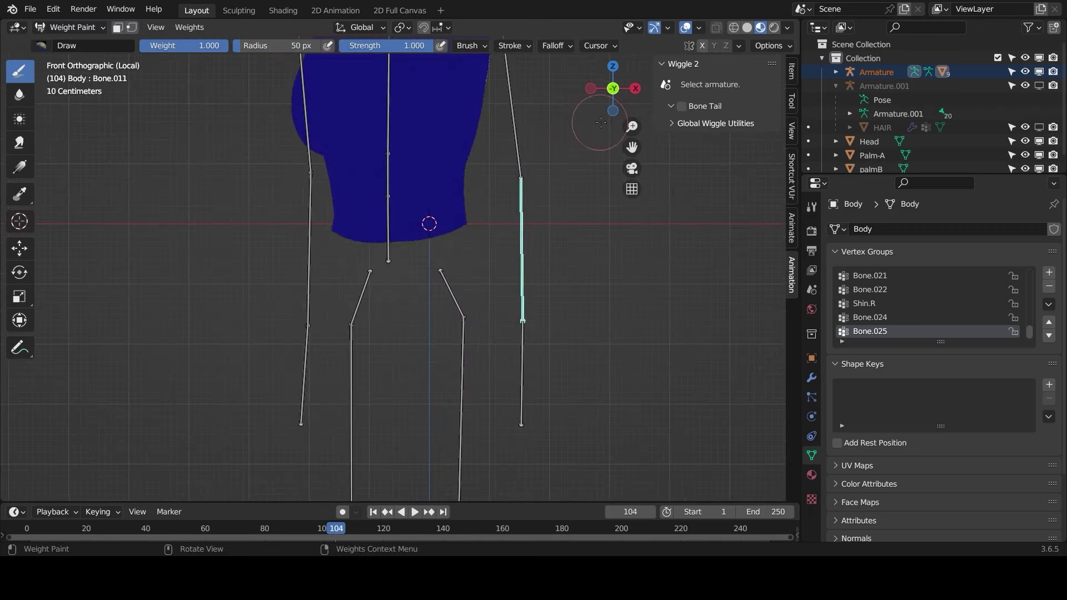
Clear the open-palm side's upper-arm bone influence from the body using a weight gradient with the Subtract brush
{"action": "left_click_drag", "start_coordinate": [632, 148], "coordinate": [593, 340]}
{"action": "left_click", "coordinate": [478, 282], "text": "ctrl"}
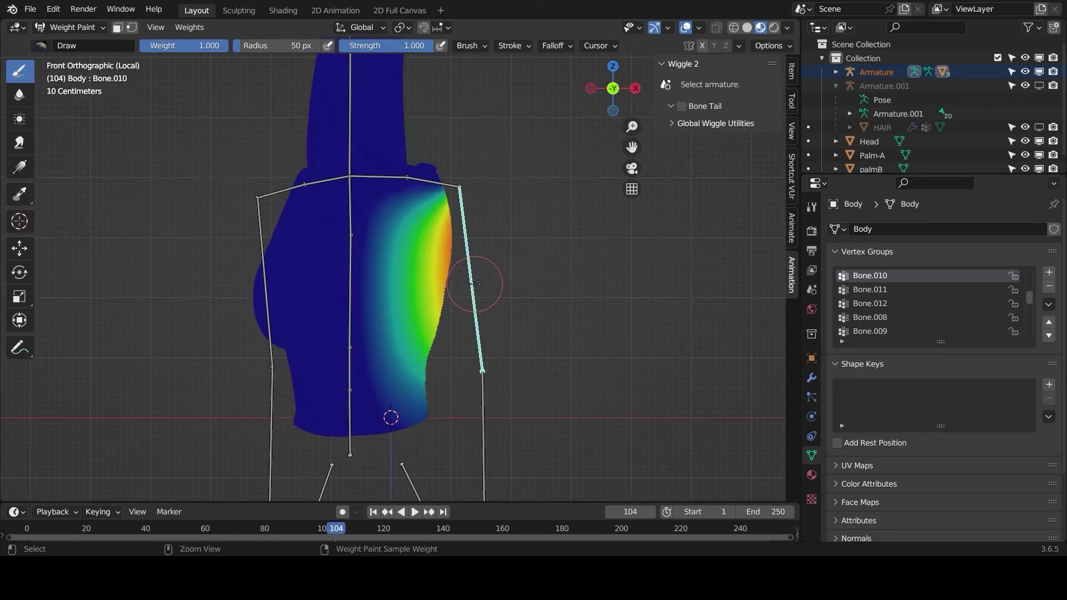
{"action": "left_click", "coordinate": [71, 29]}
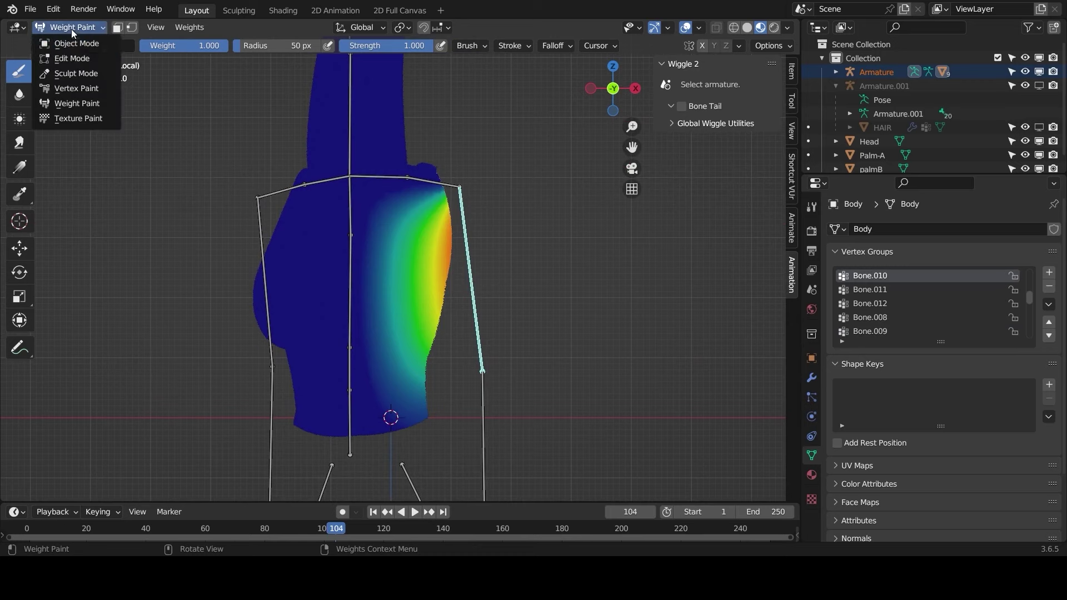
{"action": "left_click", "coordinate": [47, 46]}
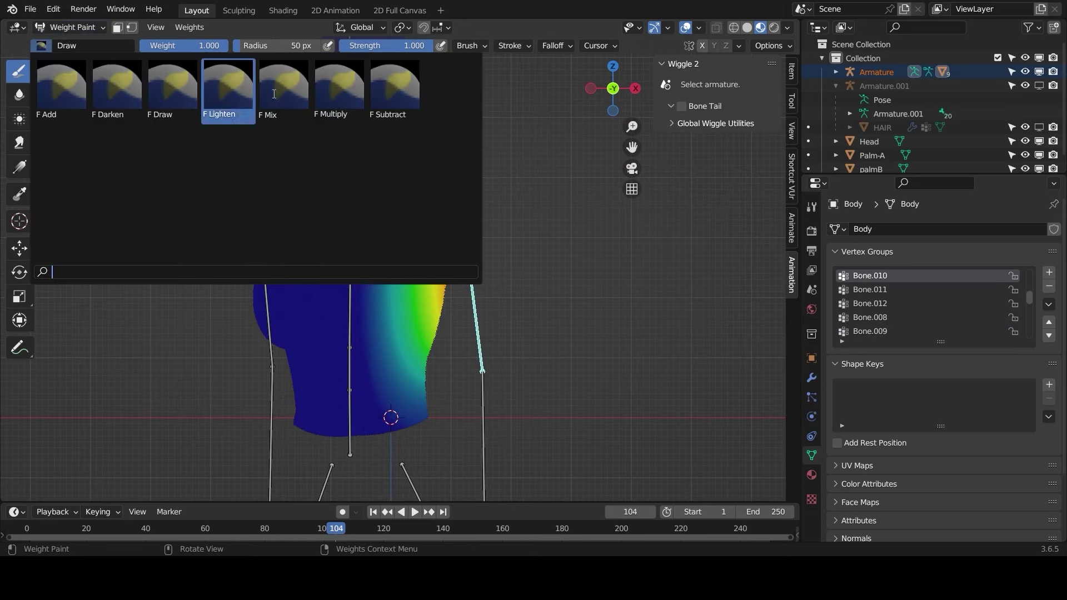
{"action": "left_click", "coordinate": [395, 90]}
{"action": "left_click_drag", "start_coordinate": [548, 258], "coordinate": [440, 298], "text": "alt"}
{"action": "scroll", "coordinate": [483, 275], "scroll_direction": "down", "scroll_amount": 3}
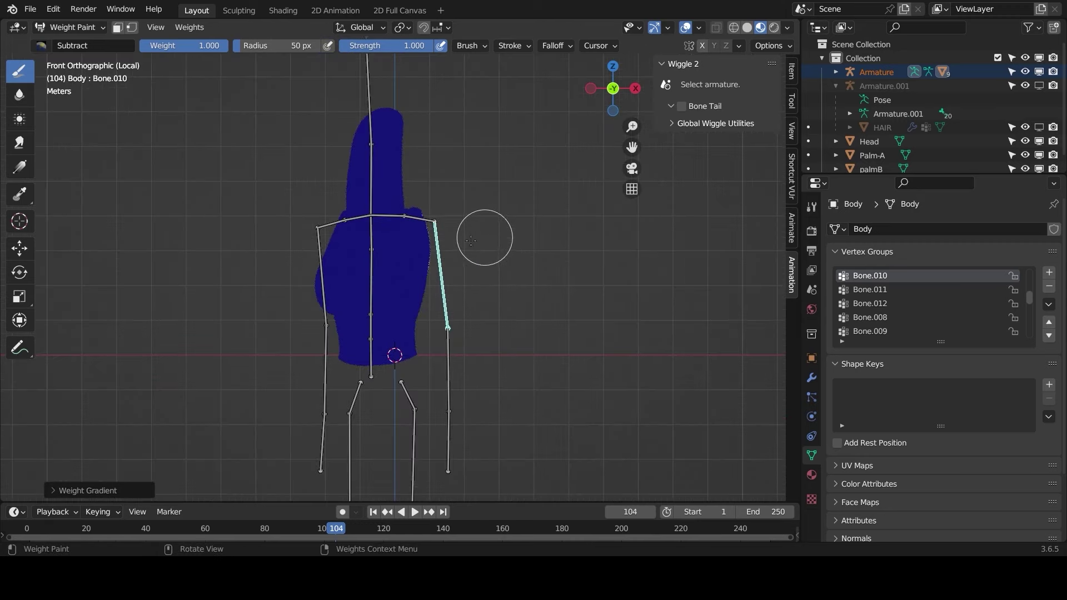
Apply subtracting weight gradients over the chest and neck for the open-palm side's outer shoulder bone, and select the inner shoulder bone
{"action": "left_click", "coordinate": [422, 220], "text": "ctrl"}
{"action": "left_click_drag", "start_coordinate": [388, 279], "coordinate": [387, 202], "text": "alt"}
{"action": "left_click_drag", "start_coordinate": [376, 155], "coordinate": [444, 199], "text": "alt"}
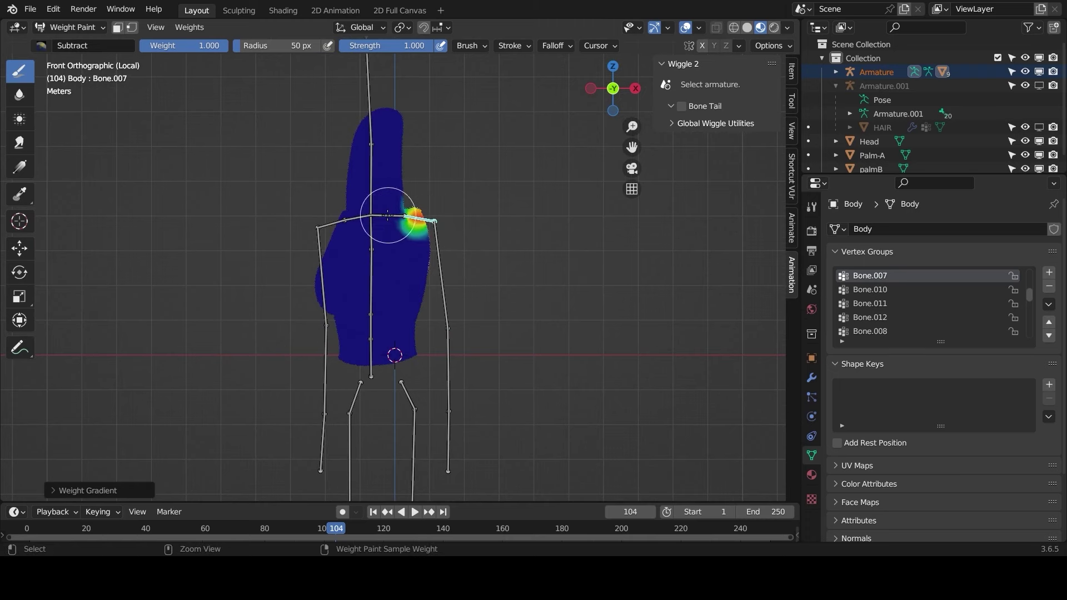
{"action": "left_click", "coordinate": [399, 211], "text": "ctrl"}
Select the hip bone on the open-palm side for weight painting on the body
{"action": "left_click", "coordinate": [405, 384], "text": "ctrl"}
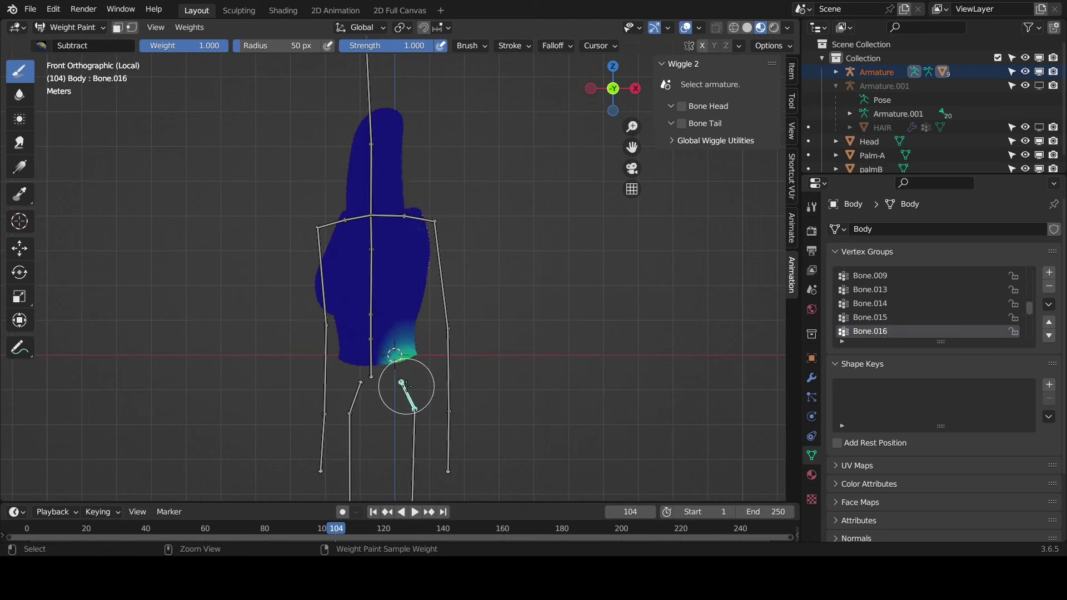
Erase the Body mesh's weights for forearm bone Bone.011 and hand bone Bone.012 with subtracting weight gradients
{"action": "left_click", "coordinate": [447, 353], "text": "ctrl"}
{"action": "left_click_drag", "start_coordinate": [395, 353], "coordinate": [186, 398], "text": "alt"}
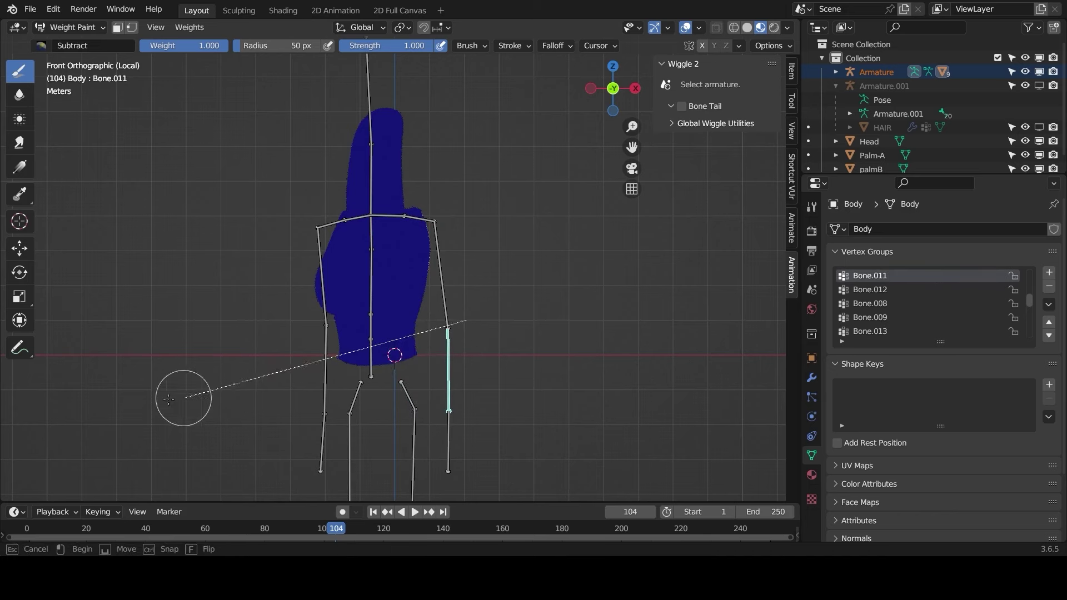
{"action": "left_click", "coordinate": [455, 446], "text": "ctrl"}
{"action": "left_click_drag", "start_coordinate": [447, 389], "coordinate": [312, 415], "text": "alt"}
{"action": "left_click_drag", "start_coordinate": [422, 294], "coordinate": [254, 342], "text": "alt"}
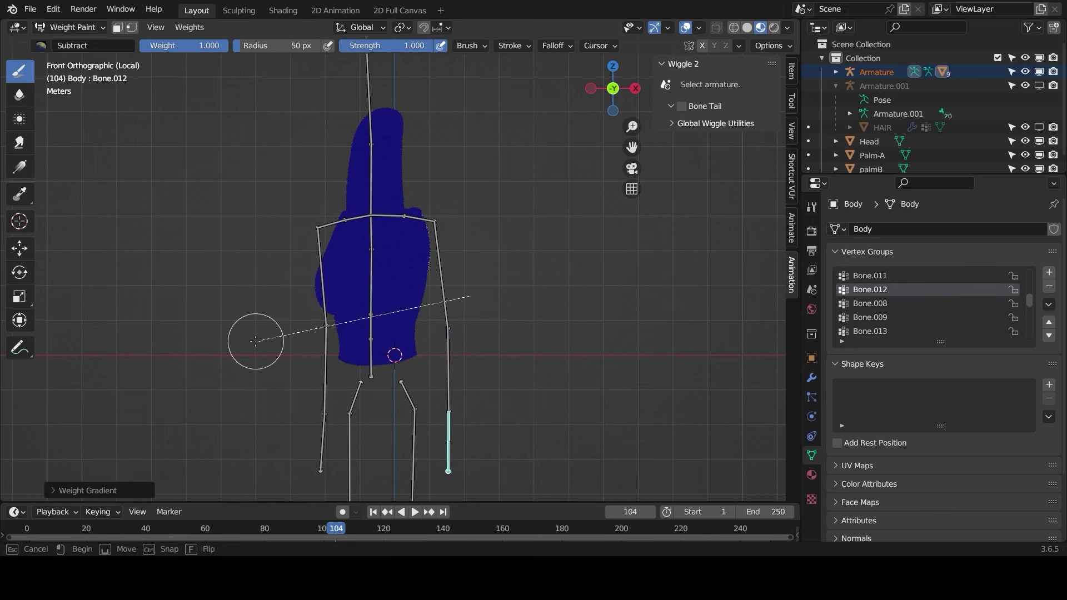
Erase the Body mesh's weights for the opposite arm's bones Bone.013, Bone.014 and Bone.015 with subtracting weight gradients
{"action": "left_click", "coordinate": [321, 275], "text": "ctrl"}
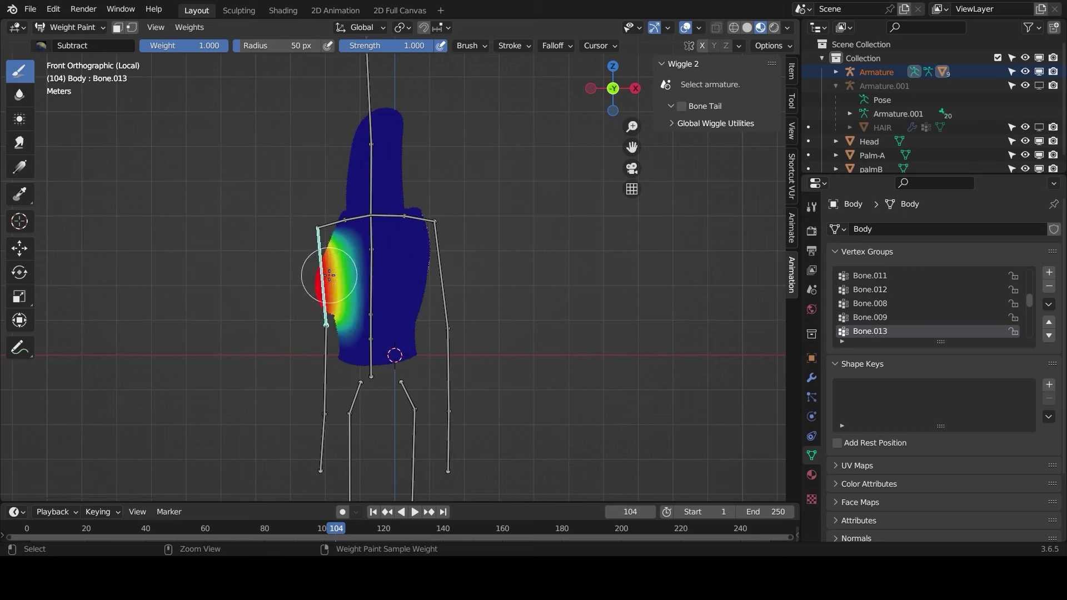
{"action": "left_click_drag", "start_coordinate": [311, 292], "coordinate": [661, 264], "text": "alt"}
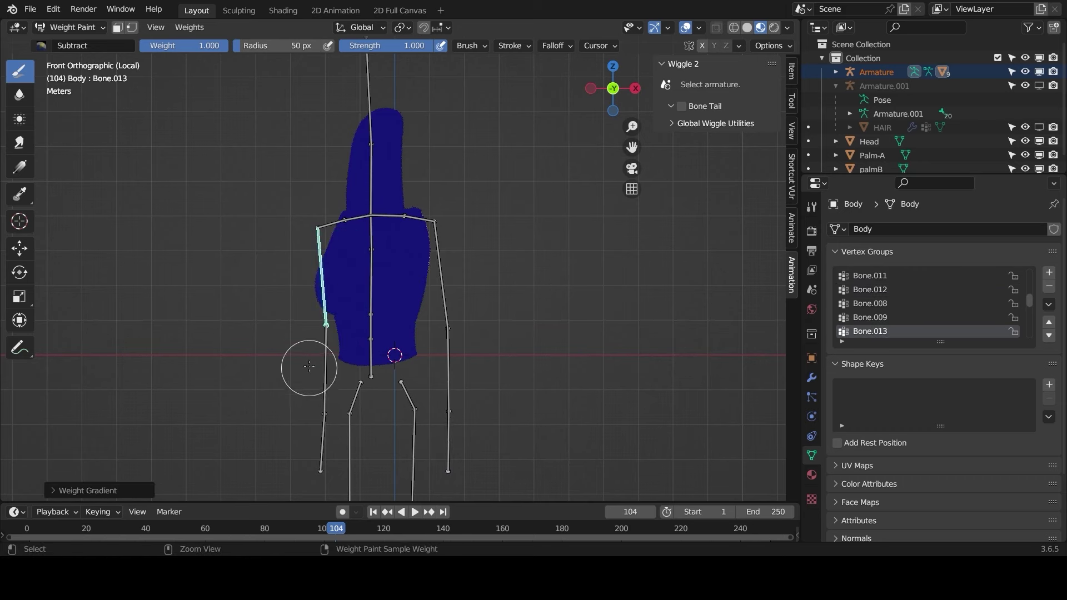
{"action": "left_click", "coordinate": [325, 369], "text": "ctrl"}
{"action": "left_click_drag", "start_coordinate": [325, 372], "coordinate": [488, 317], "text": "alt"}
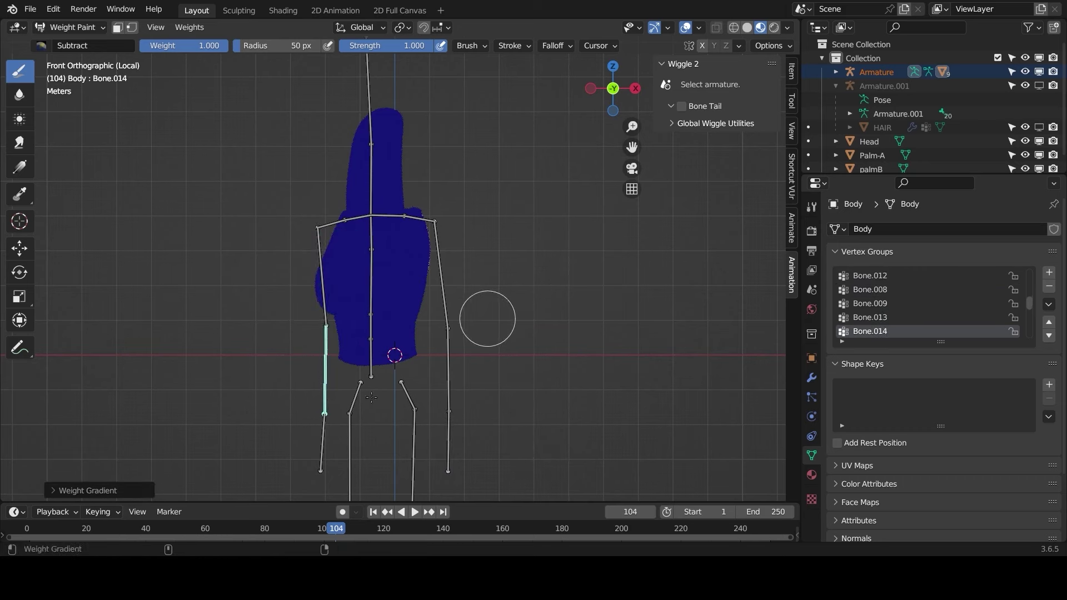
{"action": "left_click", "coordinate": [321, 439], "text": "ctrl"}
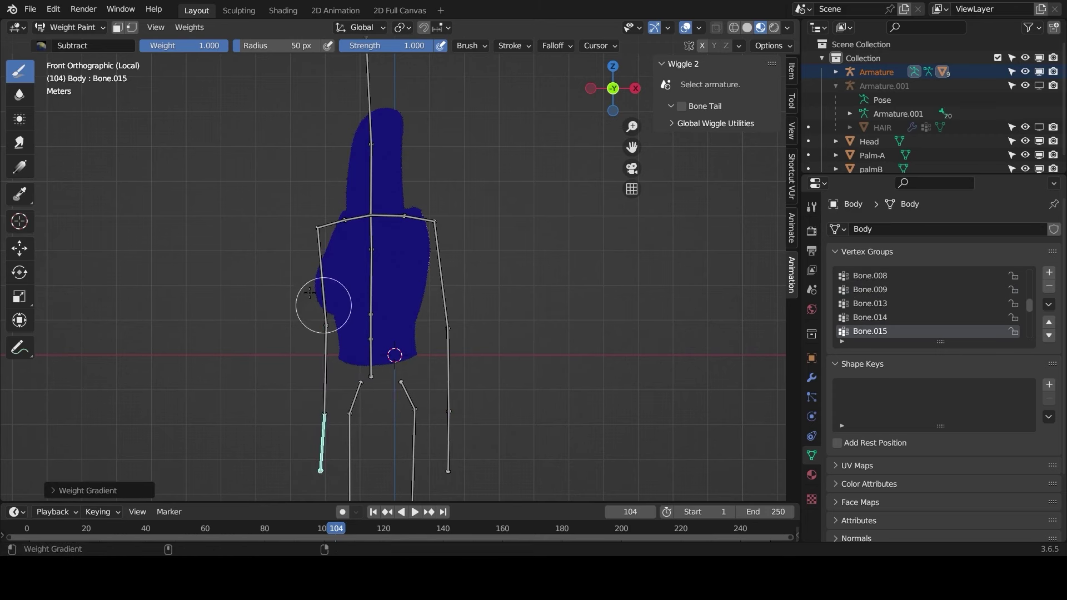
Erase the Body mesh's weights for shoulder bone Bone.009 with subtracting weight gradients
{"action": "left_click", "coordinate": [320, 259], "text": "ctrl"}
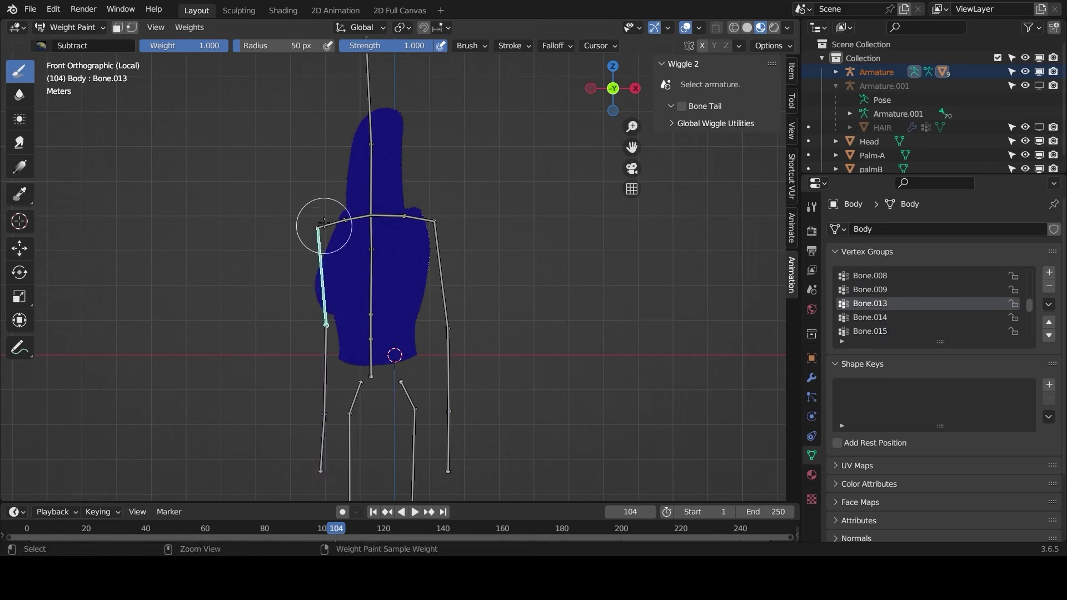
{"action": "left_click", "coordinate": [324, 223], "text": "ctrl"}
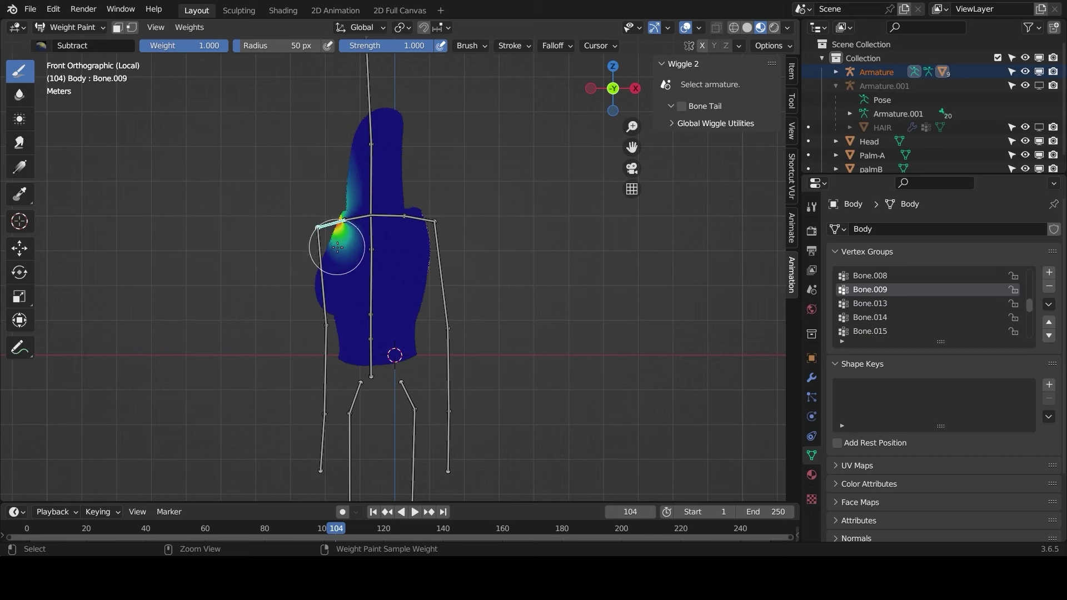
{"action": "left_click_drag", "start_coordinate": [340, 258], "coordinate": [360, 218], "text": "alt"}
{"action": "left_click_drag", "start_coordinate": [369, 178], "coordinate": [336, 223], "text": "alt"}
Inspect the Body mesh's weights for the inner shoulder bone, neck bone Bone.004 and head bone Bone.005
{"action": "left_click", "coordinate": [358, 218], "text": "ctrl"}
{"action": "left_click", "coordinate": [371, 167], "text": "ctrl"}
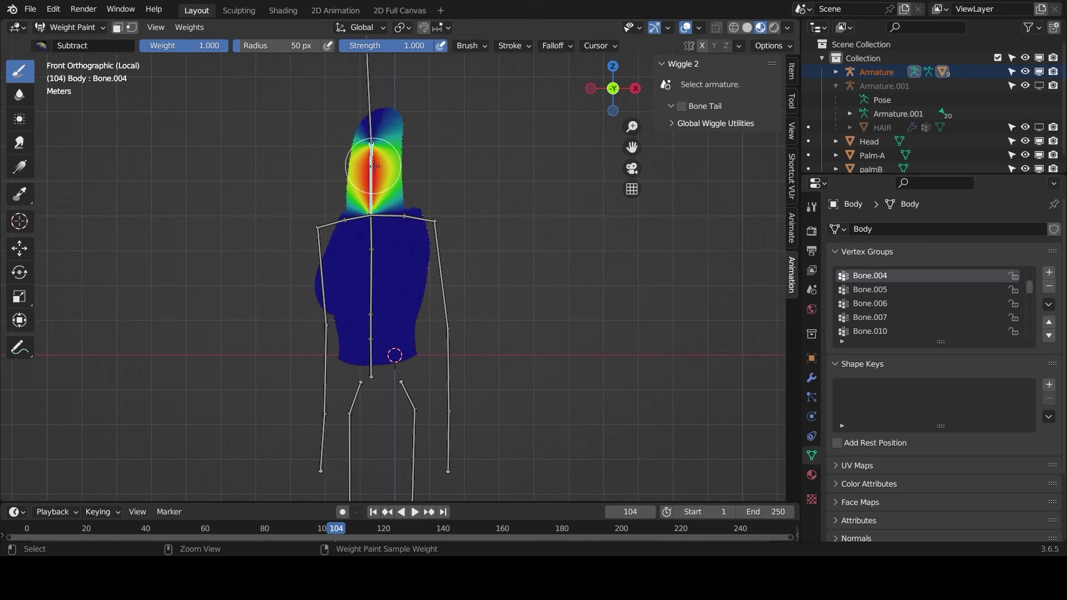
{"action": "left_click", "coordinate": [370, 111], "text": "ctrl"}
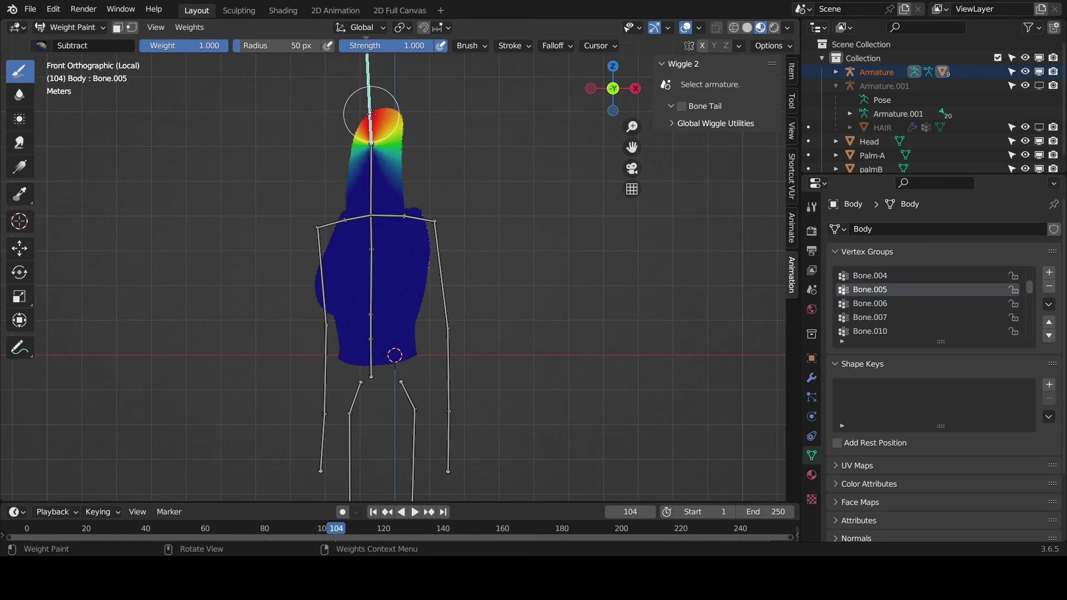
{"action": "scroll", "coordinate": [375, 188], "scroll_direction": "down", "scroll_amount": 1}
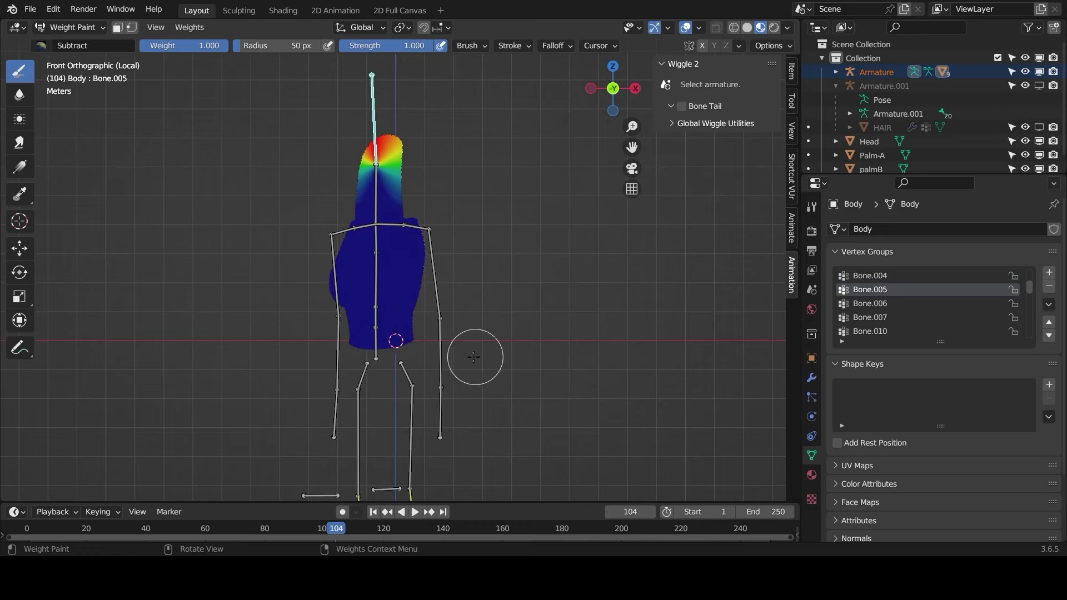
{"action": "scroll", "coordinate": [400, 375], "scroll_direction": "up", "scroll_amount": 3}
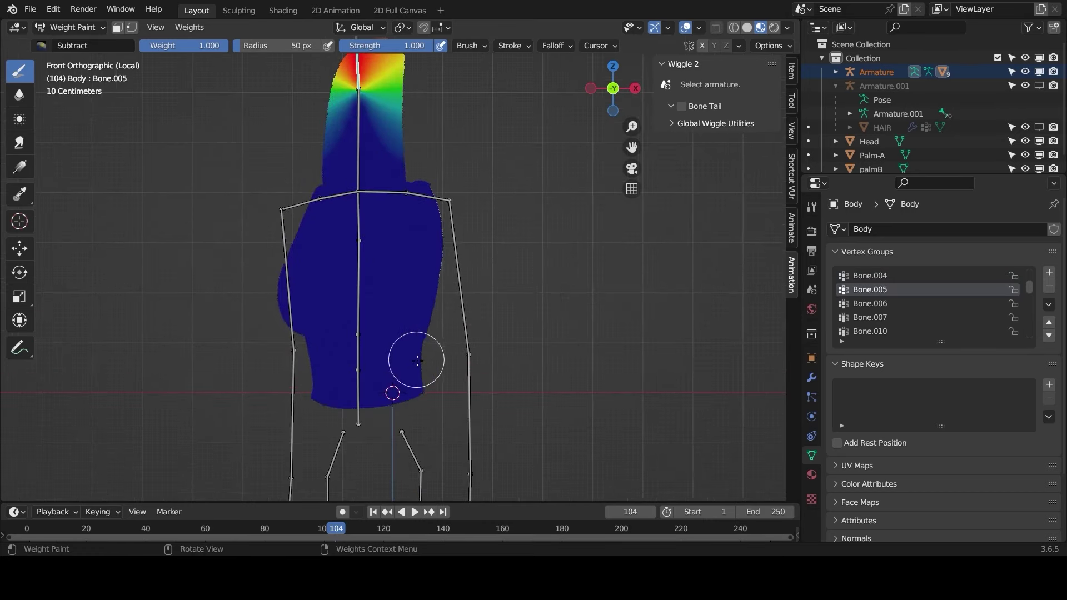
Leave local view and test the Body's deformation by rotating forearm bone Bone.011, cancelling the rotation
{"action": "key", "text": "KP_Divide"}
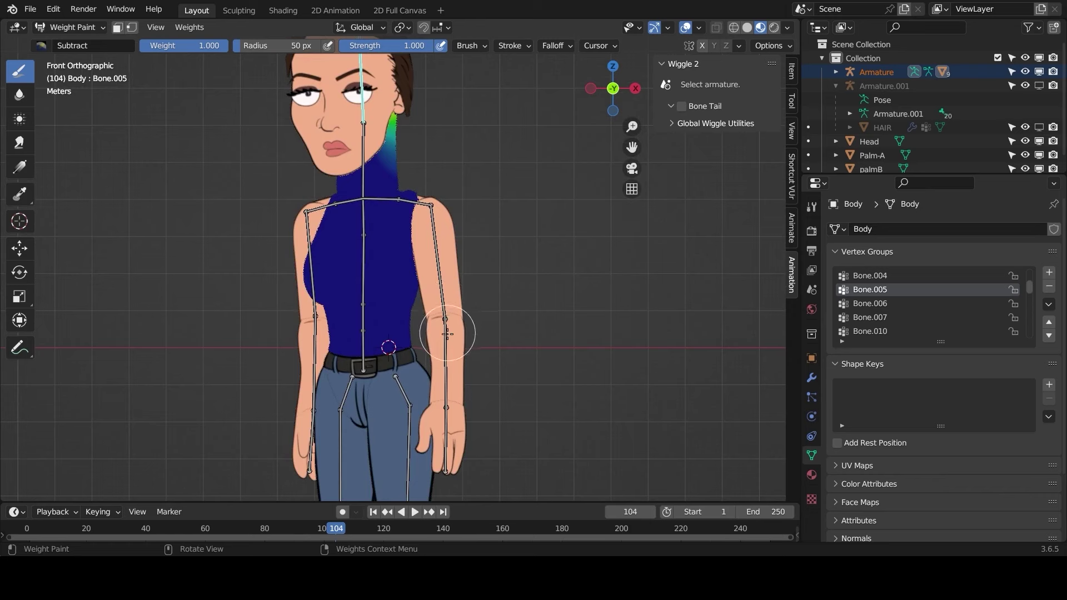
{"action": "left_click", "coordinate": [446, 338], "text": "ctrl"}
{"action": "key", "text": "r"}
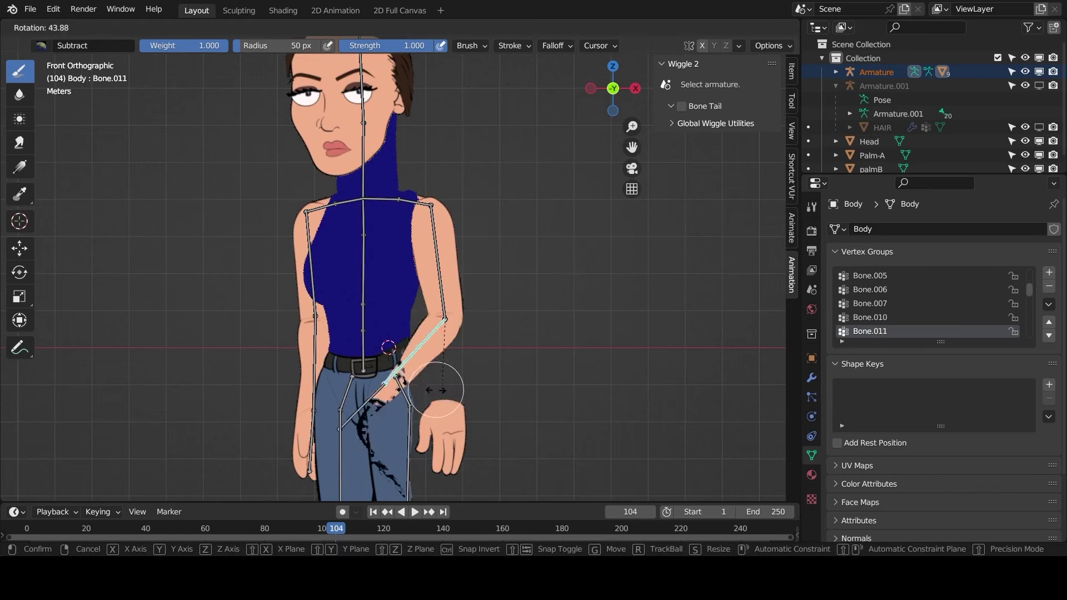
{"action": "right_click", "coordinate": [528, 375]}
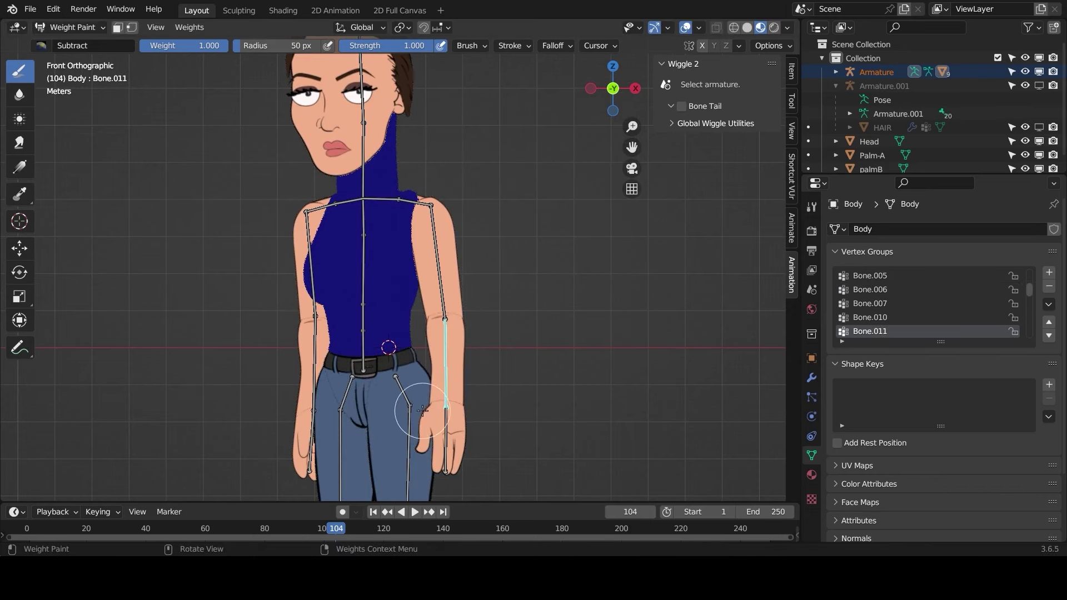
Return to Object Mode, select the LegA mesh and put it into Weight Paint mode
{"action": "key", "text": "ctrl+Tab"}
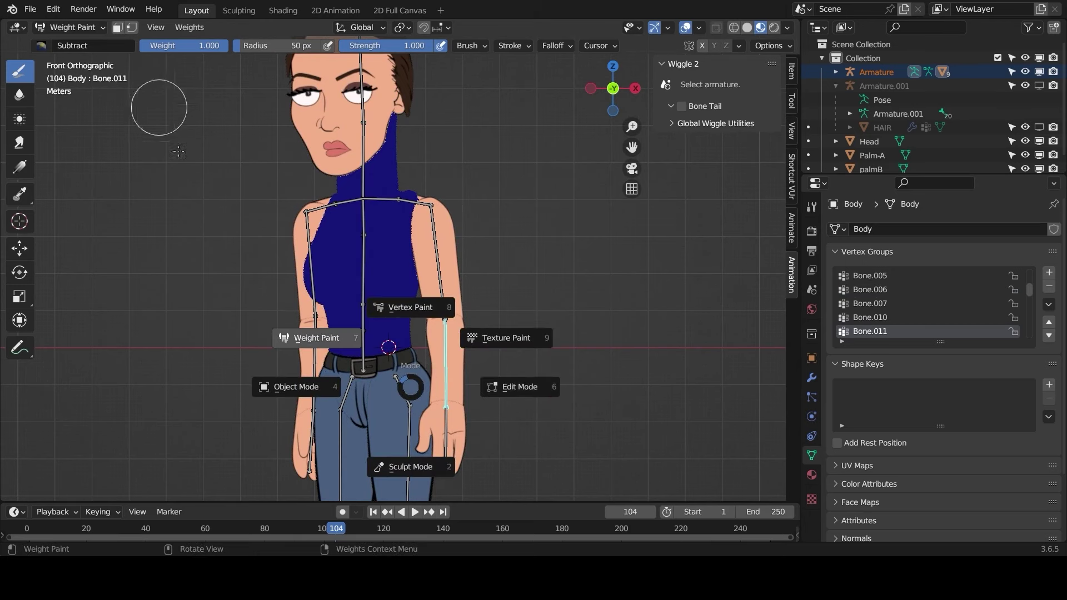
{"action": "left_click", "coordinate": [165, 124]}
{"action": "left_click", "coordinate": [71, 27]}
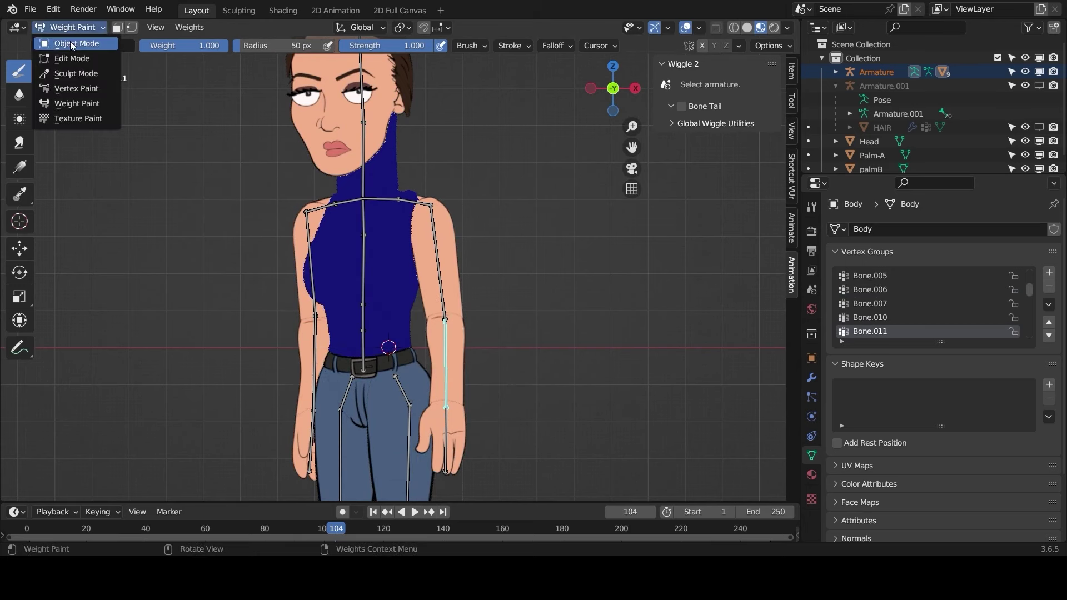
{"action": "left_click", "coordinate": [72, 43]}
{"action": "left_click_drag", "start_coordinate": [631, 149], "coordinate": [625, 2]}
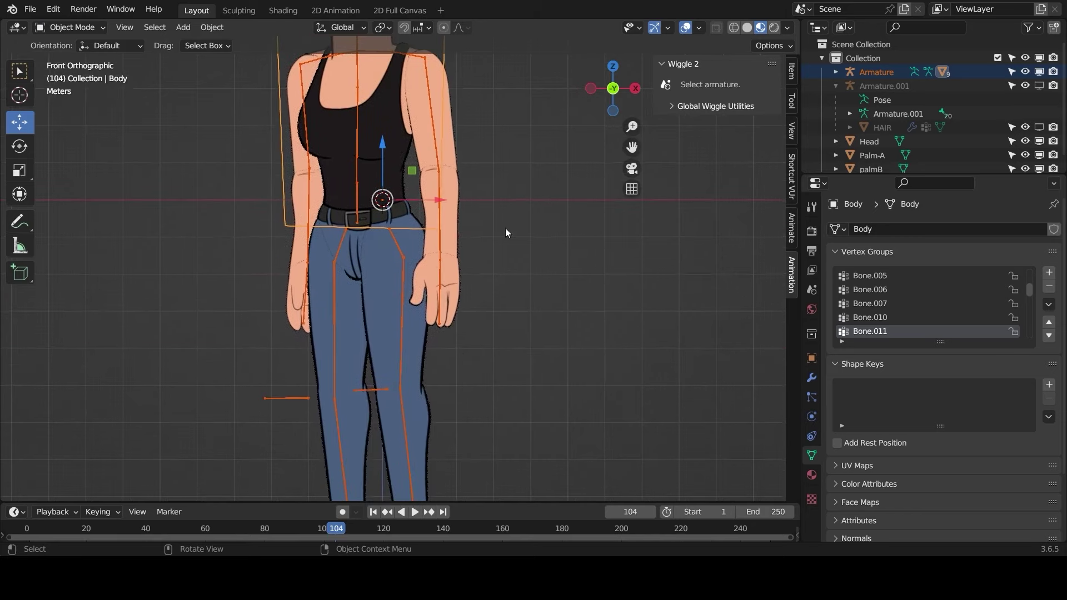
{"action": "left_click", "coordinate": [399, 368]}
{"action": "left_click", "coordinate": [422, 392]}
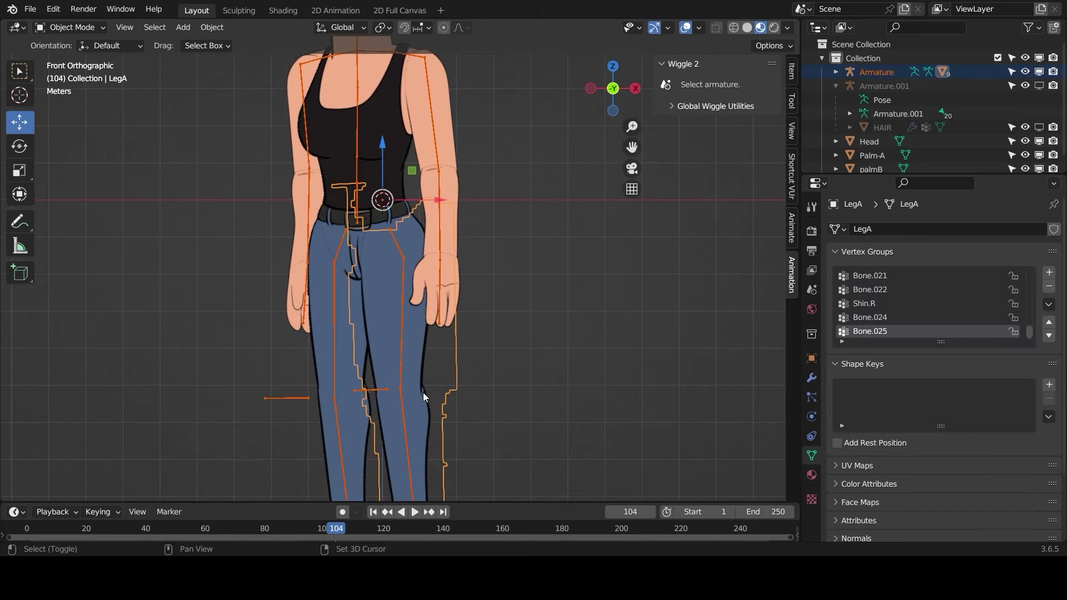
{"action": "left_click", "coordinate": [81, 30]}
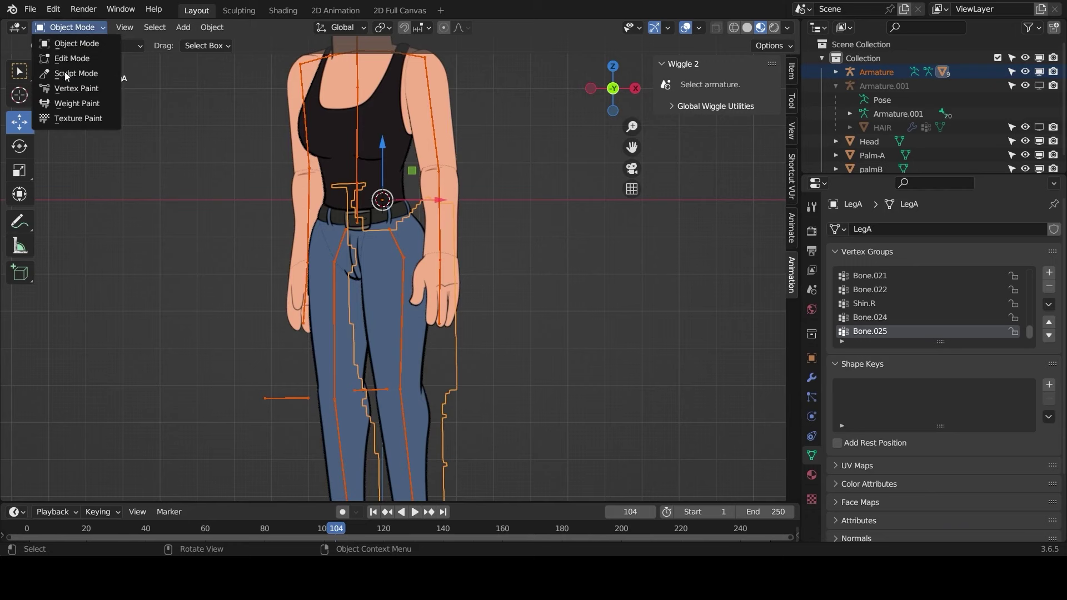
{"action": "left_click", "coordinate": [70, 105]}
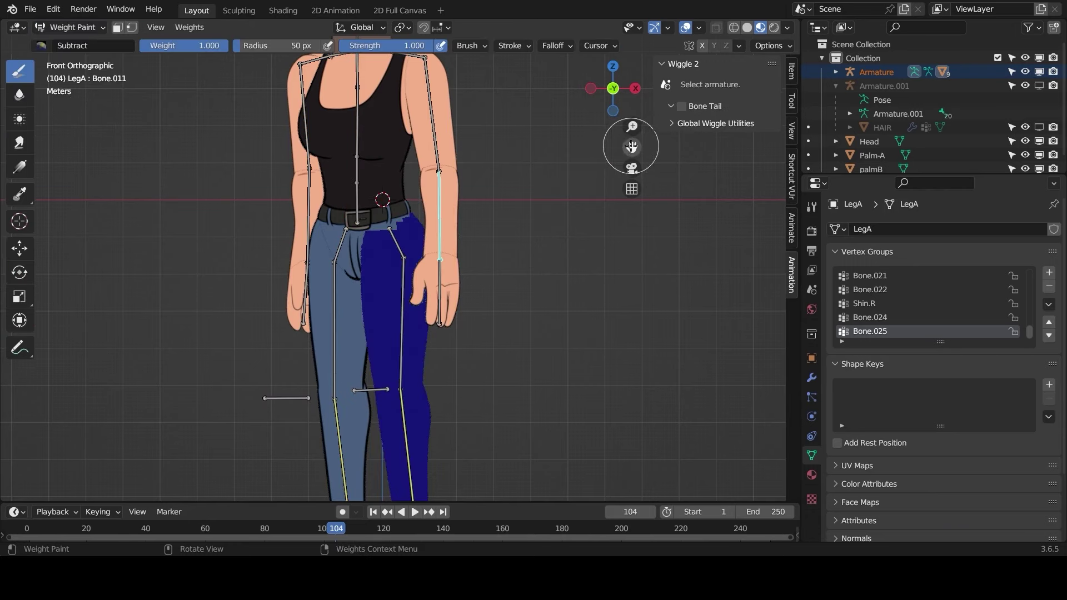
Isolate LegA in local view and erase its weights for Bone.011 and Bone.012 with subtracting weight gradients
{"action": "left_click_drag", "start_coordinate": [623, 154], "coordinate": [559, 100]}
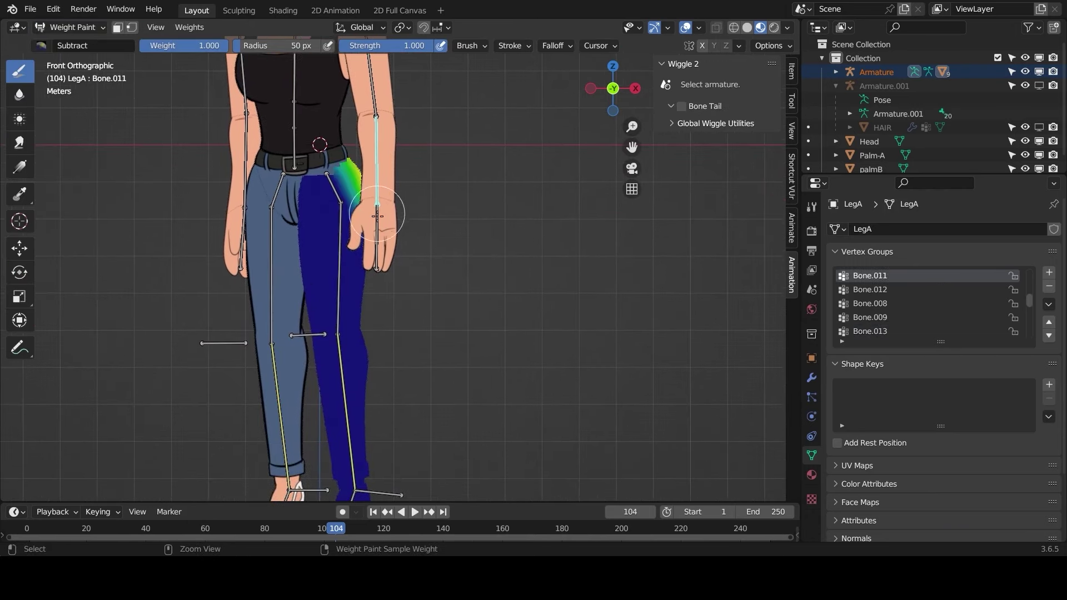
{"action": "mouse_move", "coordinate": [450, 171]}
{"action": "left_mouse_down", "text": "ctrl+alt"}
{"action": "mouse_move", "coordinate": [66, 279]}
{"action": "mouse_move", "coordinate": [141, 293]}
{"action": "left_mouse_up", "text": "ctrl+alt"}
{"action": "key", "text": "KP_Divide"}
{"action": "scroll", "coordinate": [469, 295], "scroll_direction": "up", "scroll_amount": 4}
{"action": "left_click", "coordinate": [487, 317], "text": "ctrl"}
{"action": "left_click_drag", "start_coordinate": [539, 309], "coordinate": [218, 408], "text": "ctrl+alt"}
{"action": "scroll", "coordinate": [472, 362], "scroll_direction": "down", "scroll_amount": 2}
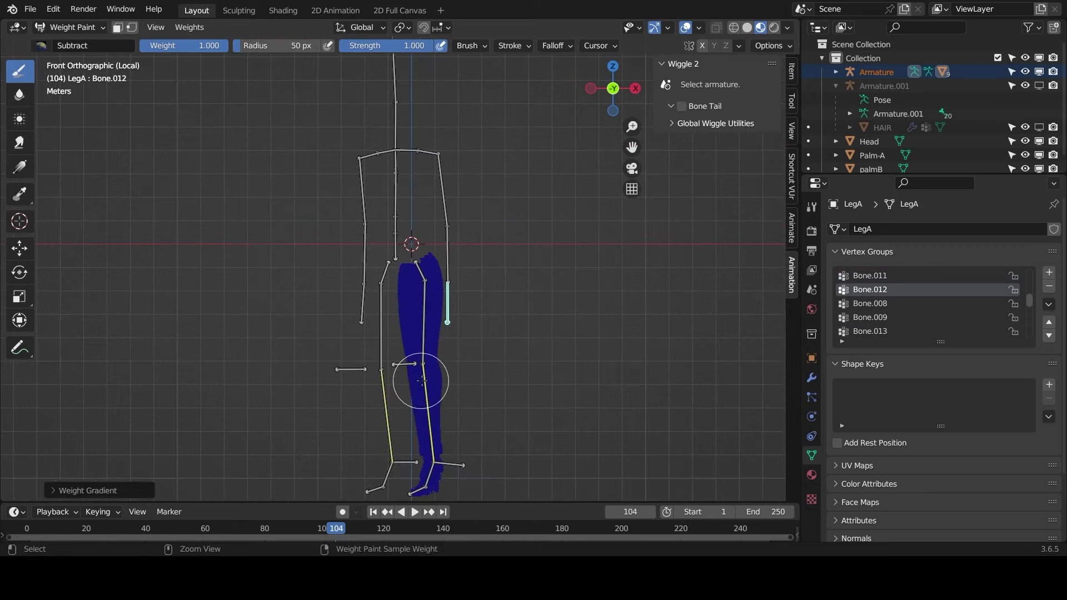
Inspect LegA's weights for its own thigh, hip, shin and foot bones, the root bone, and the opposite shin and foot bones
{"action": "left_click", "coordinate": [425, 317], "text": "ctrl"}
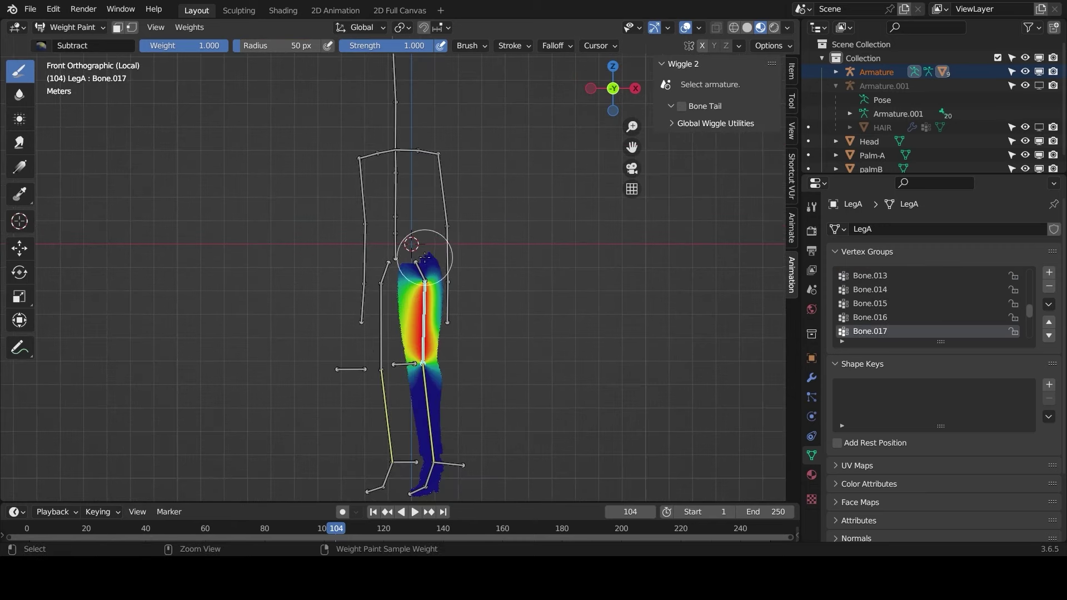
{"action": "left_click", "coordinate": [425, 277], "text": "ctrl"}
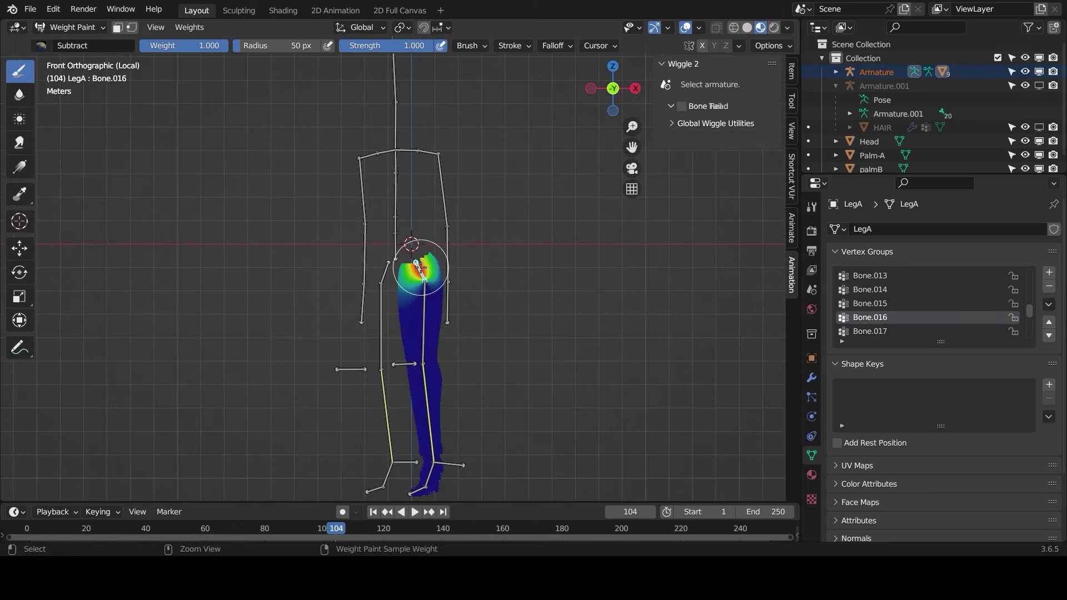
{"action": "left_click", "coordinate": [394, 249], "text": "ctrl"}
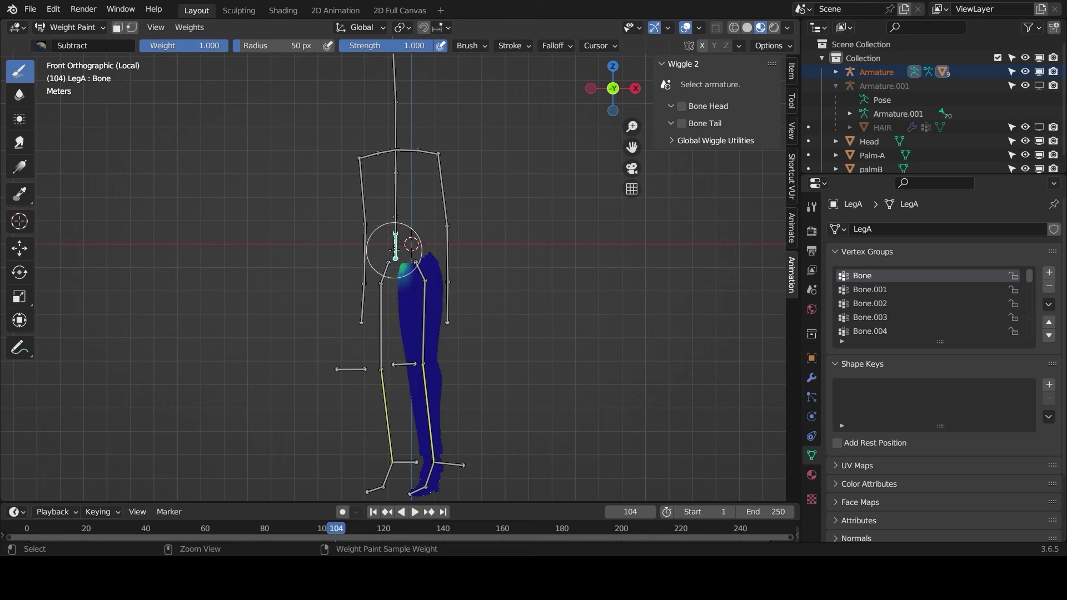
{"action": "left_click", "coordinate": [426, 383], "text": "ctrl"}
{"action": "left_click", "coordinate": [435, 466], "text": "ctrl"}
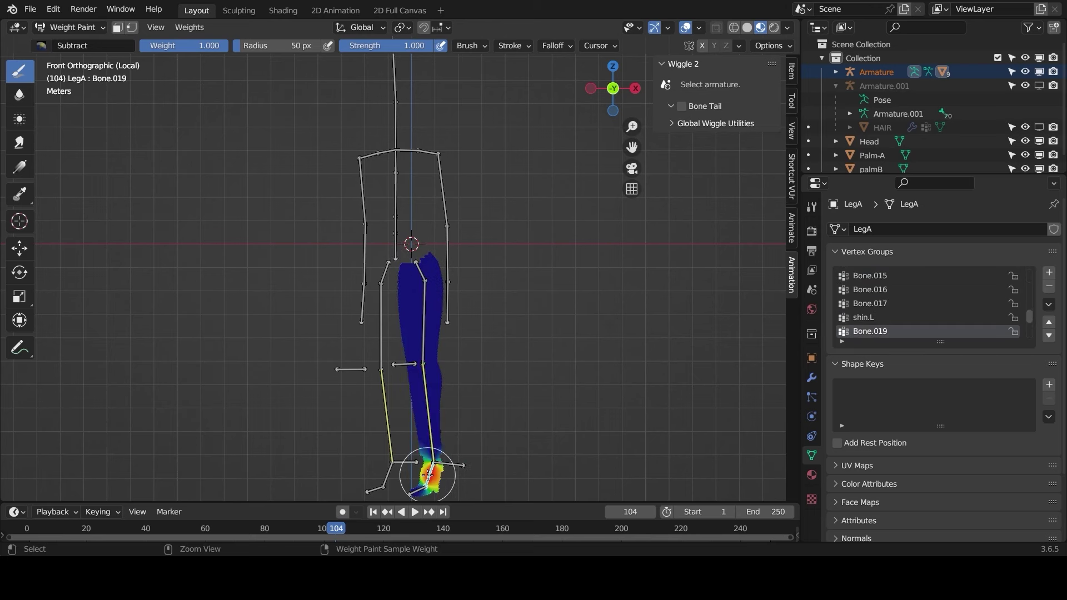
{"action": "left_click", "coordinate": [421, 487], "text": "ctrl"}
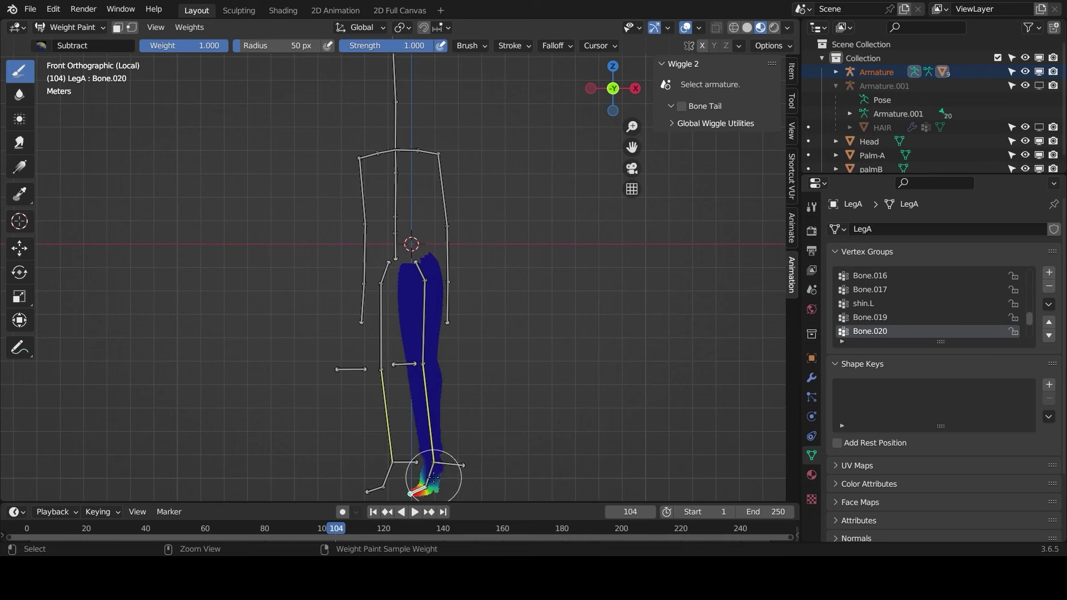
{"action": "left_click", "coordinate": [386, 423], "text": "ctrl"}
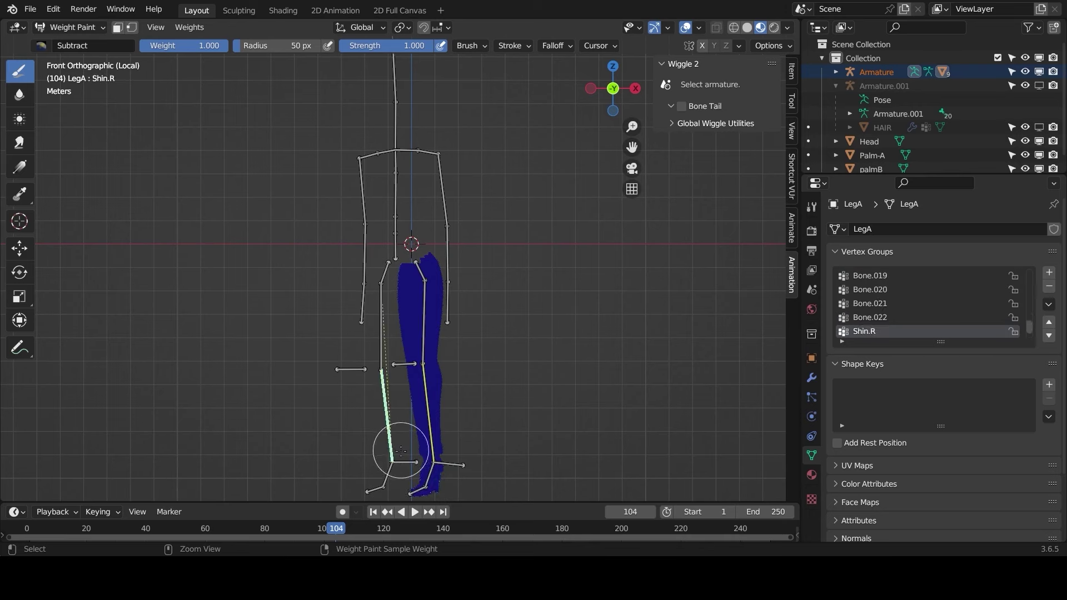
{"action": "left_click", "coordinate": [393, 470], "text": "ctrl"}
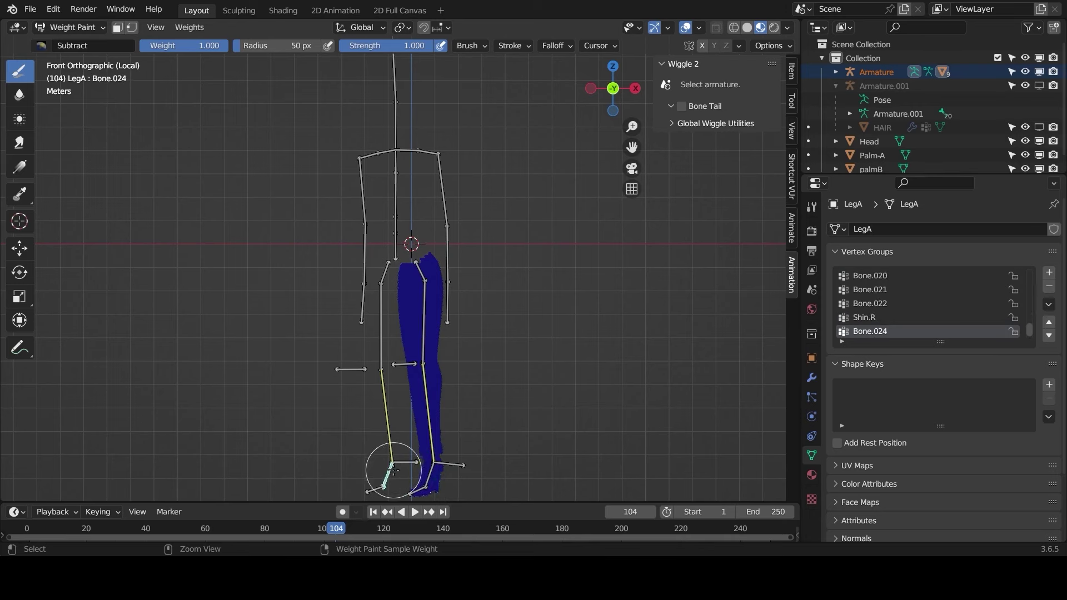
{"action": "left_click", "coordinate": [382, 427], "text": "ctrl"}
Erase LegA's weights for the opposite leg's thigh bone Bone.022 and hip bone Bone.021 with subtracting weight gradients
{"action": "left_click", "coordinate": [382, 338], "text": "ctrl"}
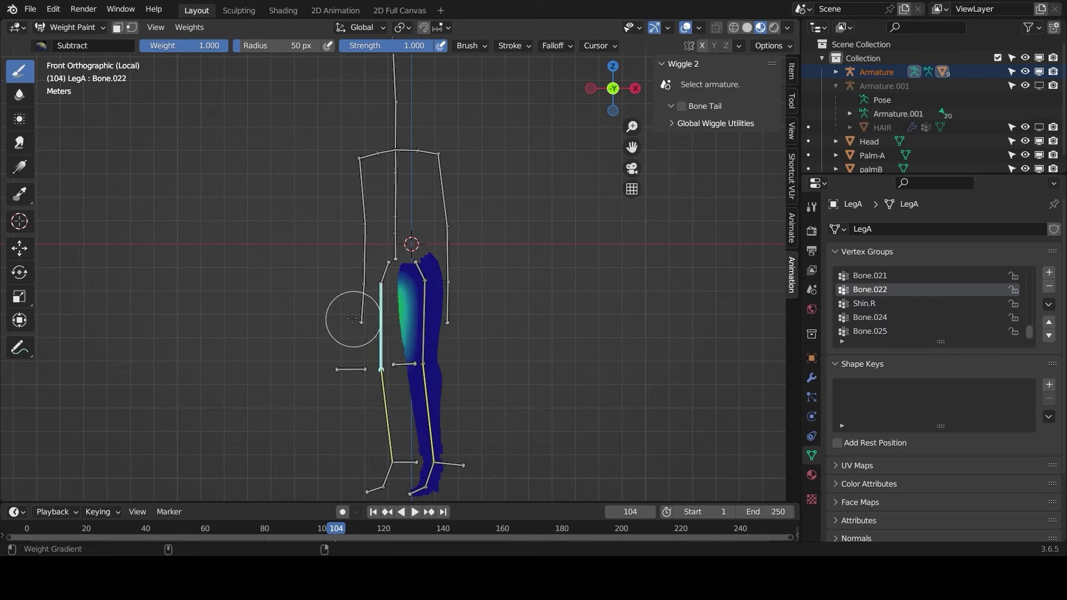
{"action": "left_click_drag", "start_coordinate": [356, 304], "coordinate": [576, 288], "text": "alt"}
{"action": "left_click", "coordinate": [389, 271], "text": "ctrl"}
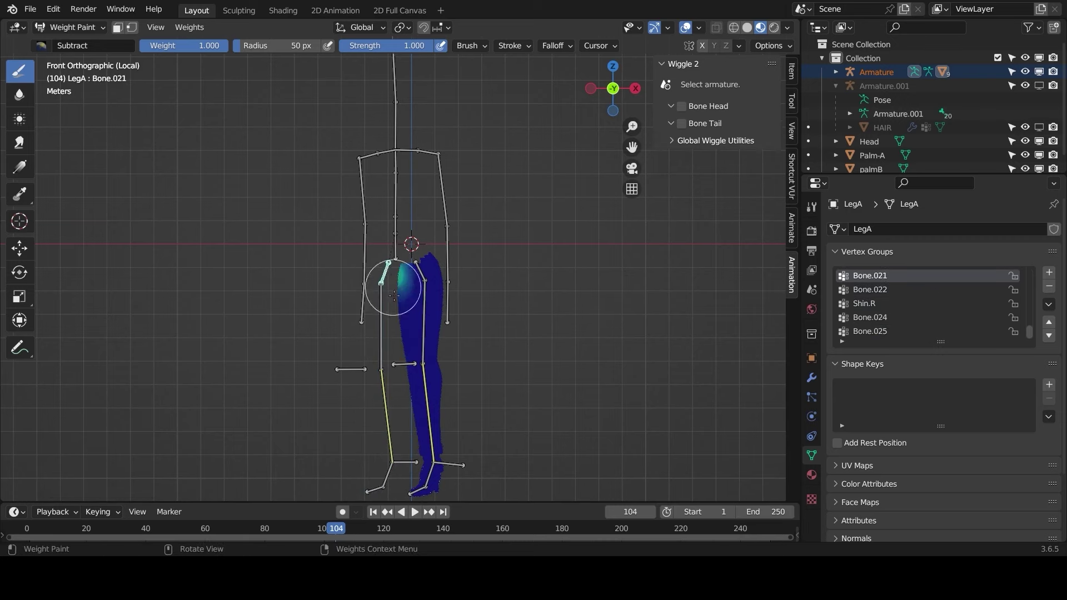
{"action": "scroll", "coordinate": [392, 275], "scroll_direction": "up", "scroll_amount": 5}
{"action": "left_click_drag", "start_coordinate": [399, 287], "coordinate": [620, 253], "text": "alt"}
Check LegA's weights for the root bone, leave local view and inspect the weights for shin.L
{"action": "scroll", "coordinate": [500, 269], "scroll_direction": "down", "scroll_amount": 4}
{"action": "left_click", "coordinate": [393, 242], "text": "ctrl"}
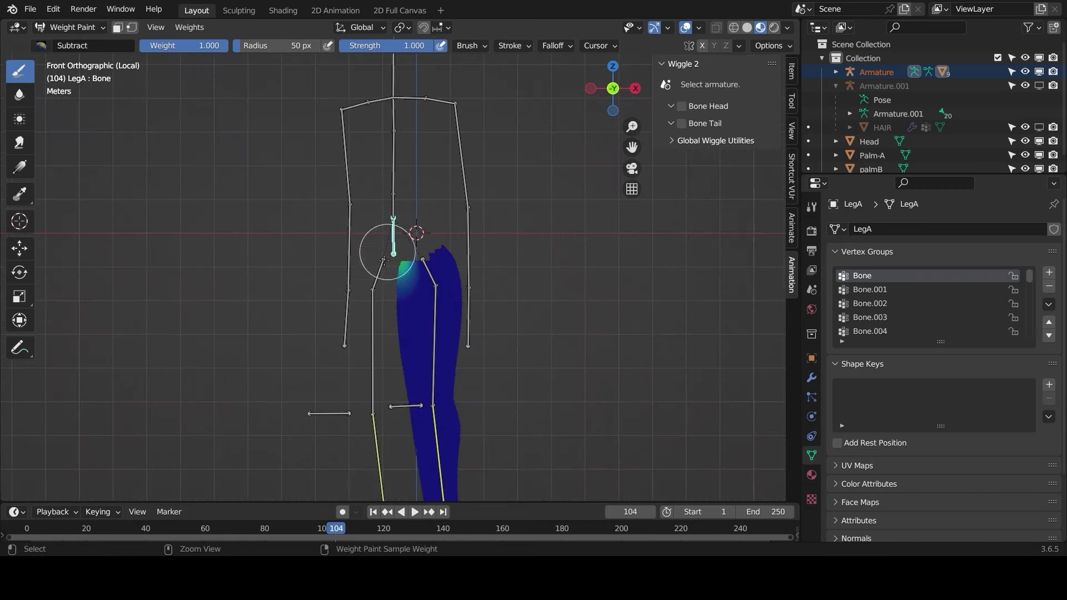
{"action": "key", "text": "KP_Divide"}
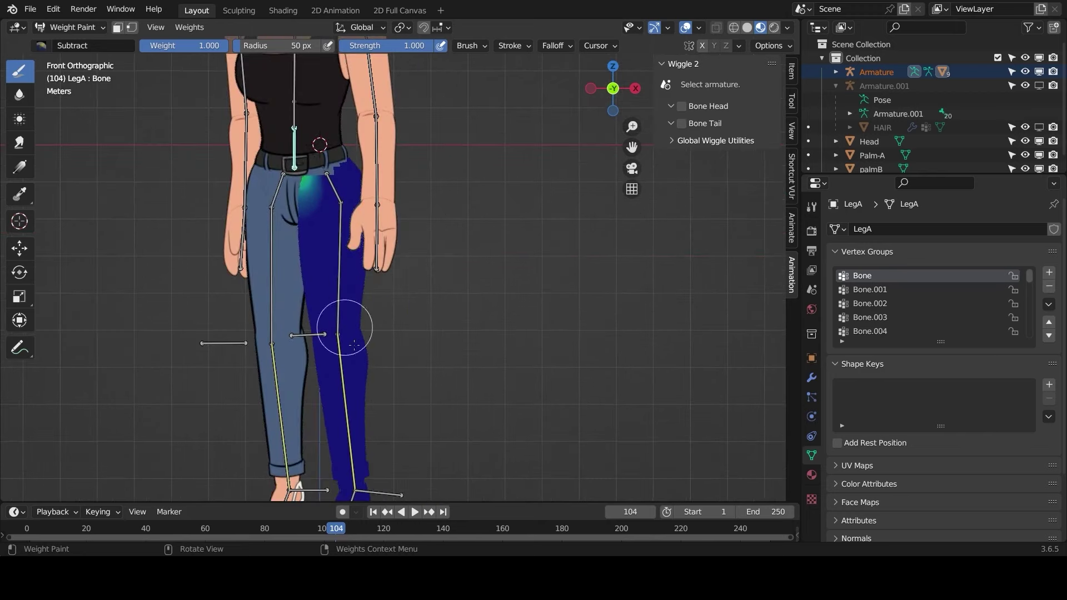
{"action": "left_click", "coordinate": [349, 406], "text": "ctrl"}
{"action": "scroll", "coordinate": [375, 402], "scroll_direction": "down", "scroll_amount": 2}
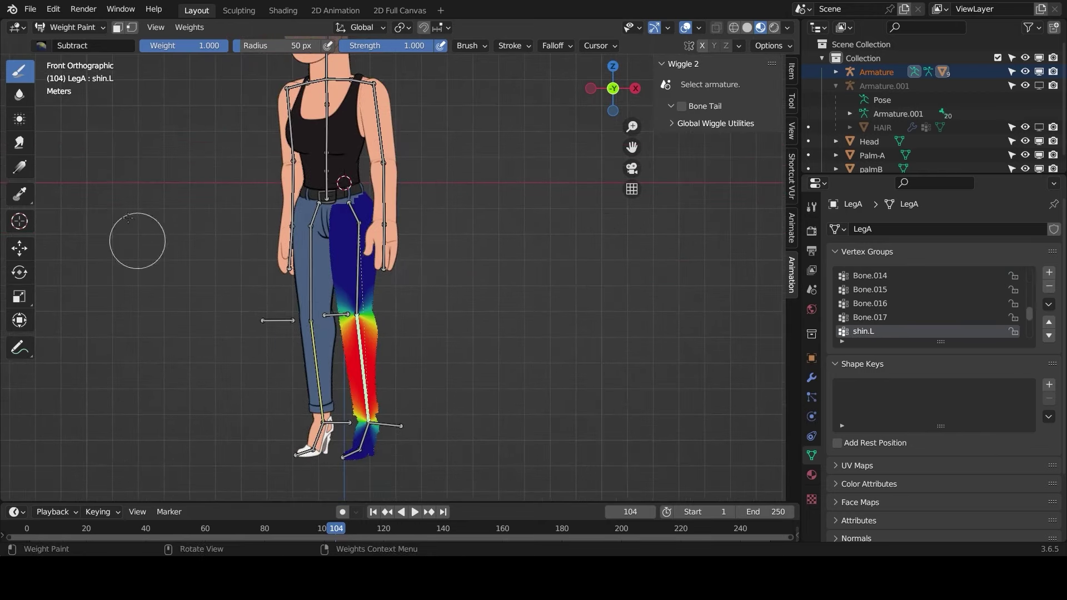
Select the armature with the LegB mesh, isolate them in local view and open LegB for weight painting
{"action": "left_click", "coordinate": [71, 22]}
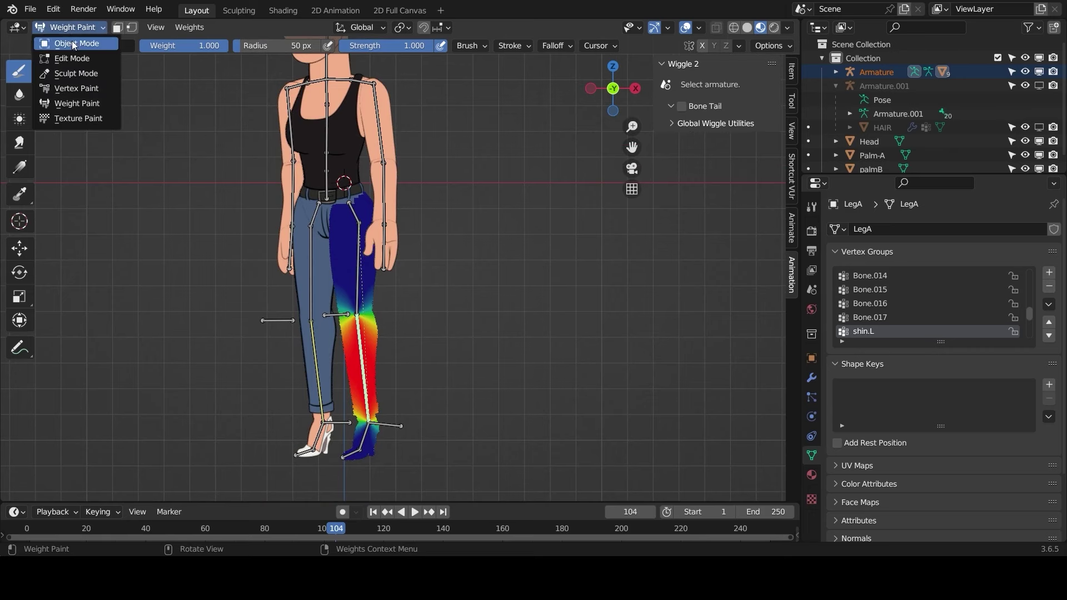
{"action": "left_click", "coordinate": [72, 42]}
{"action": "left_click", "coordinate": [313, 333]}
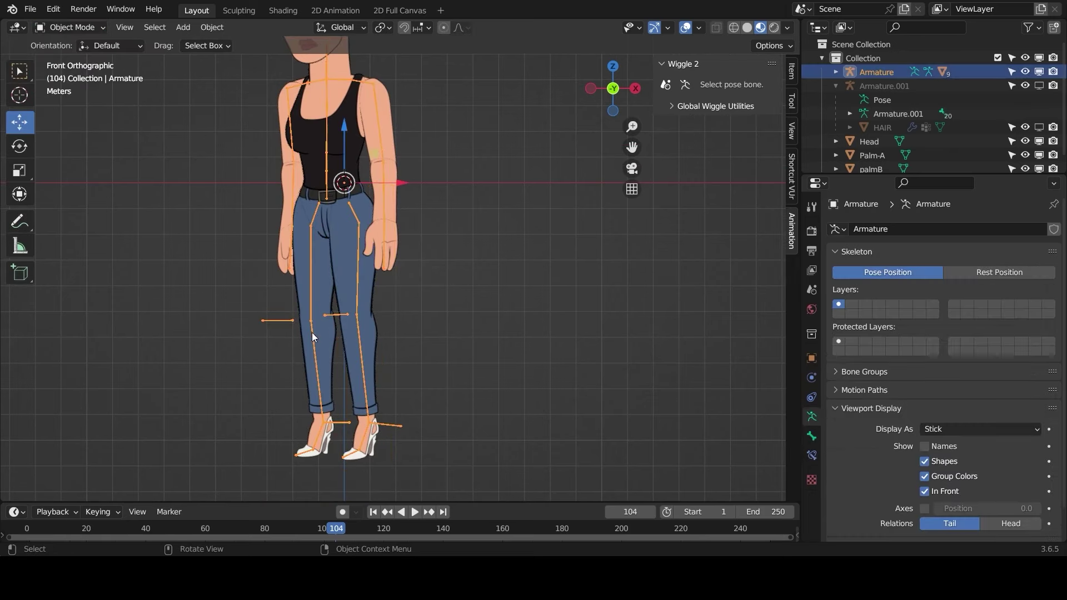
{"action": "left_click", "coordinate": [310, 374]}
{"action": "key", "text": "KP_Divide"}
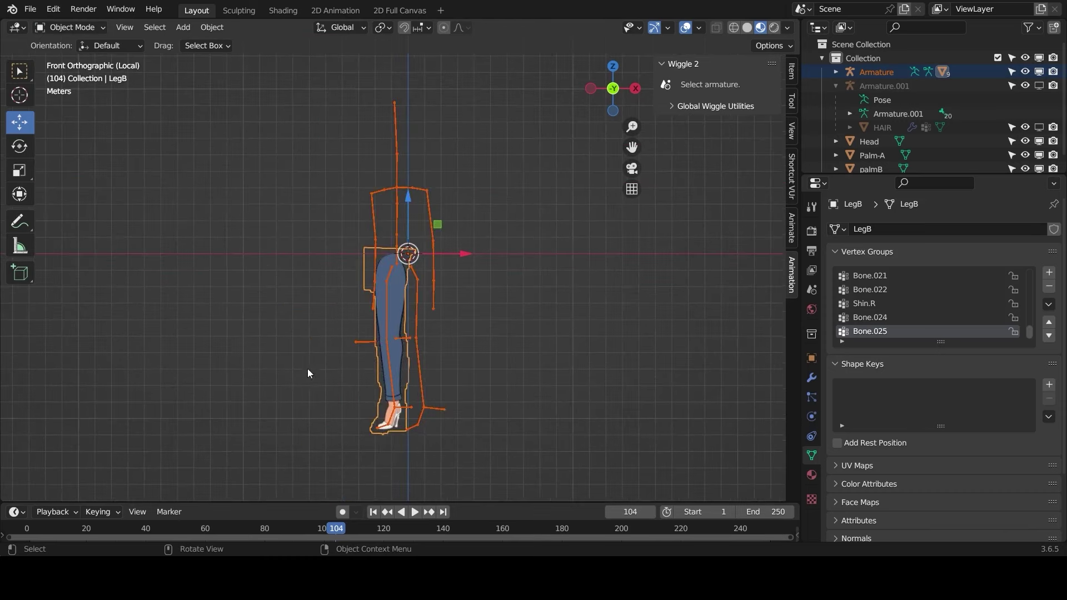
{"action": "left_click", "coordinate": [89, 29]}
{"action": "left_click", "coordinate": [83, 103]}
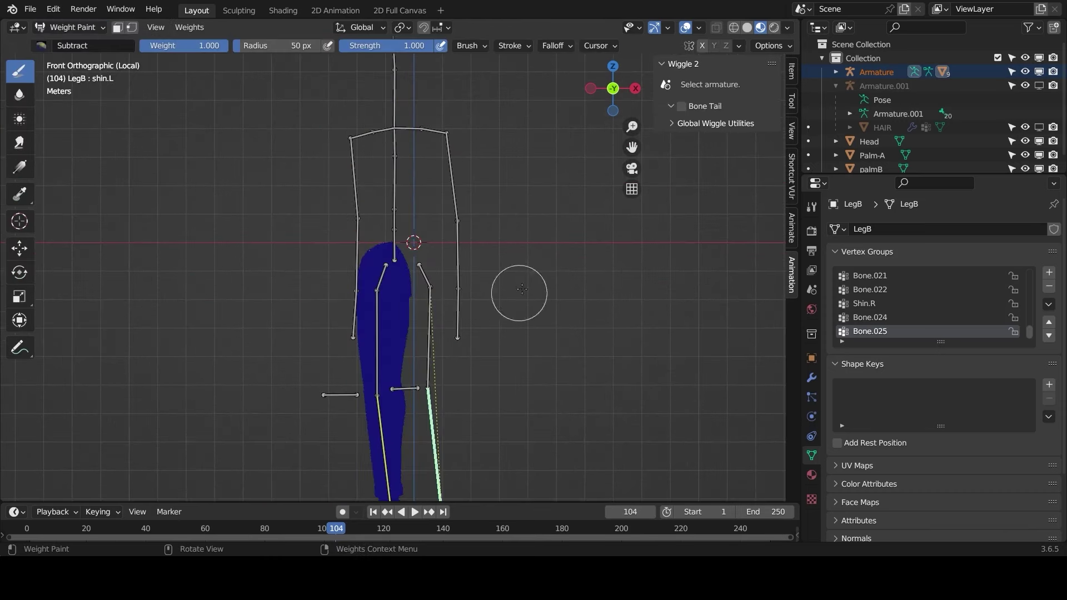
{"action": "left_click_drag", "start_coordinate": [633, 147], "coordinate": [624, 51]}
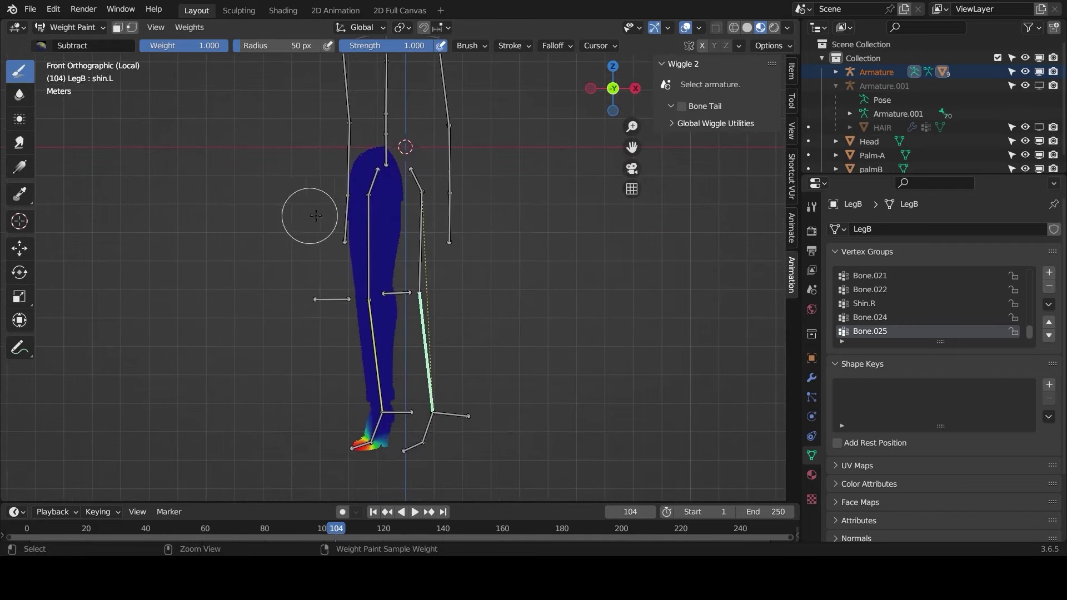
Erase LegB's weights for arm bones Bone.015 and Bone.014 with subtracting weight gradients, and check Bone.013
{"action": "left_click", "coordinate": [346, 217], "text": "ctrl"}
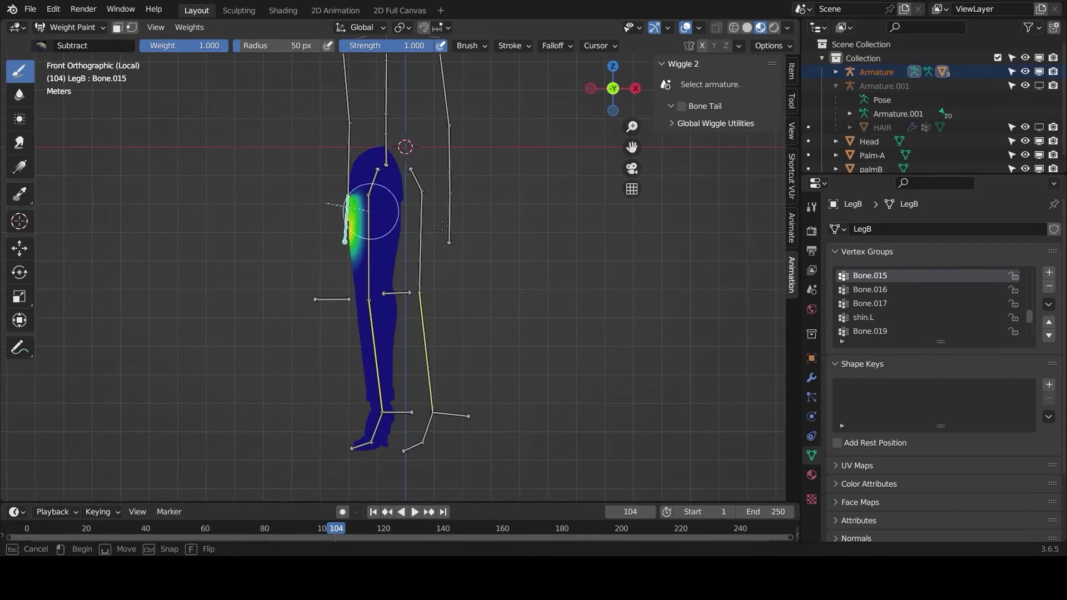
{"action": "left_click", "coordinate": [351, 170], "text": "ctrl"}
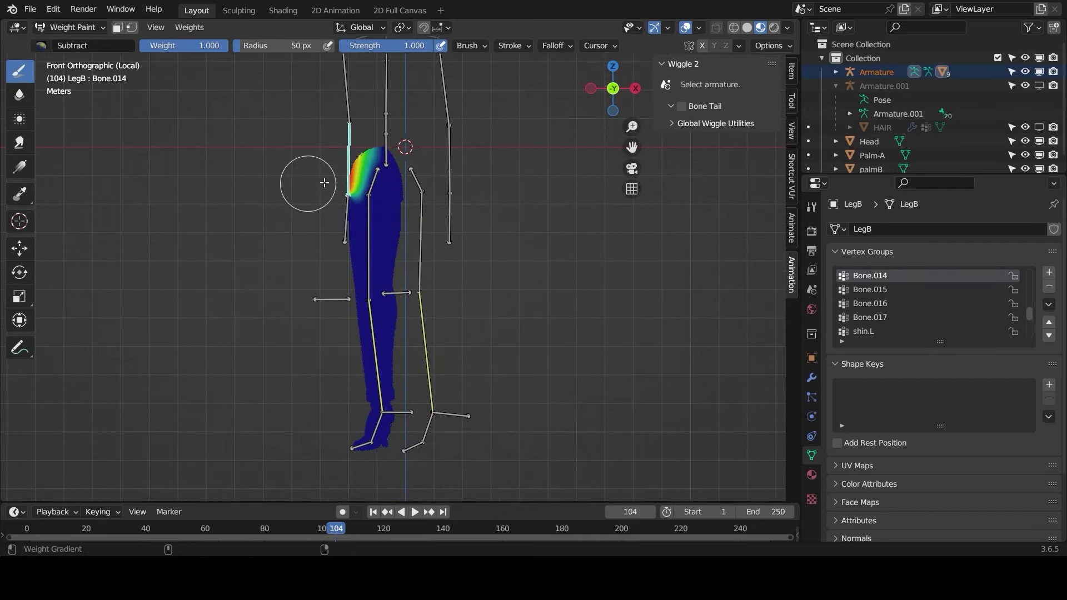
{"action": "left_click", "coordinate": [349, 121], "text": "ctrl"}
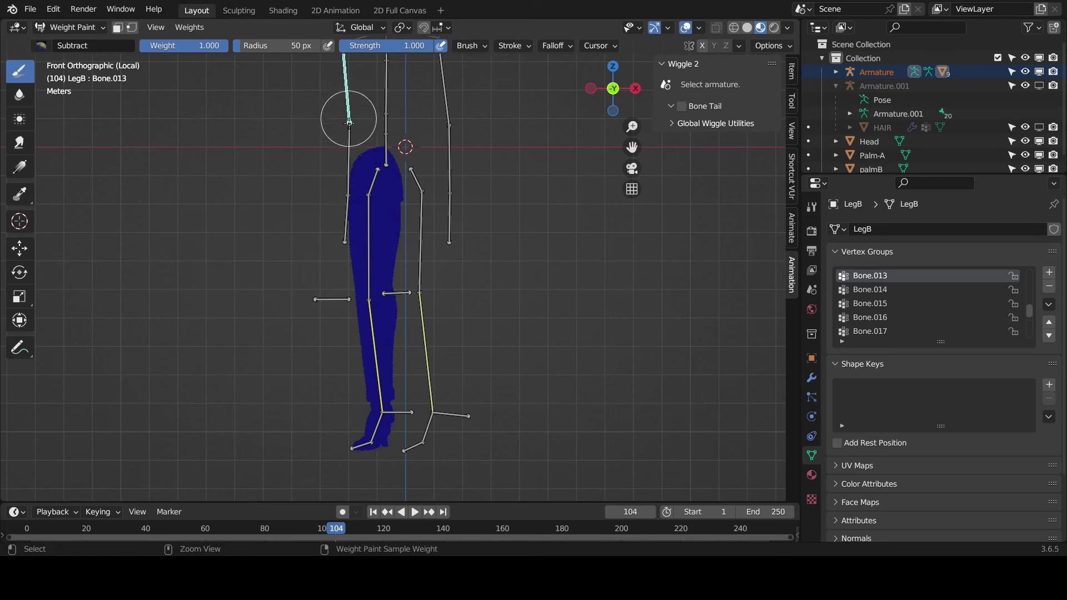
Erase LegB's weights for the opposite leg's bones Bone.017, shin.L and Bone.020 with subtracting gradients, checking Bone.019 as well
{"action": "left_click", "coordinate": [366, 228], "text": "ctrl"}
{"action": "left_click", "coordinate": [427, 238], "text": "ctrl"}
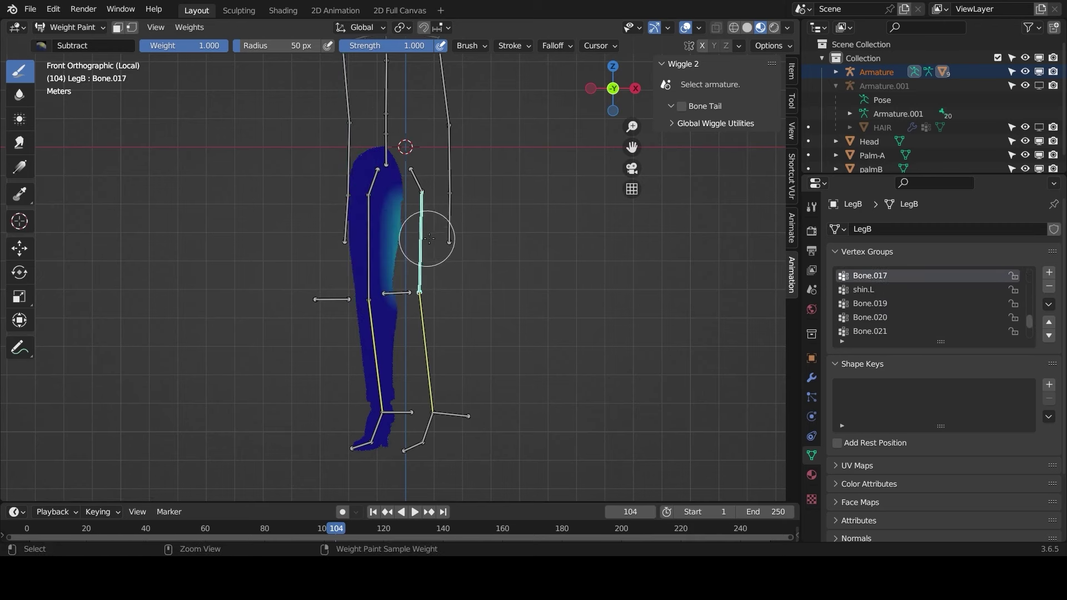
{"action": "left_click", "coordinate": [427, 341], "text": "ctrl"}
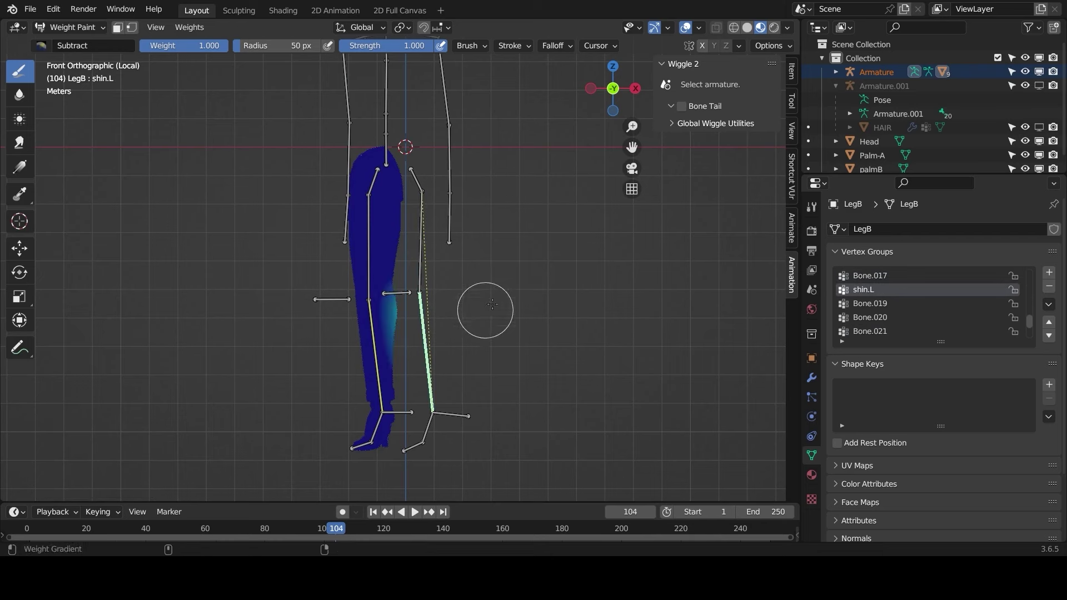
{"action": "left_click", "coordinate": [443, 412], "text": "ctrl"}
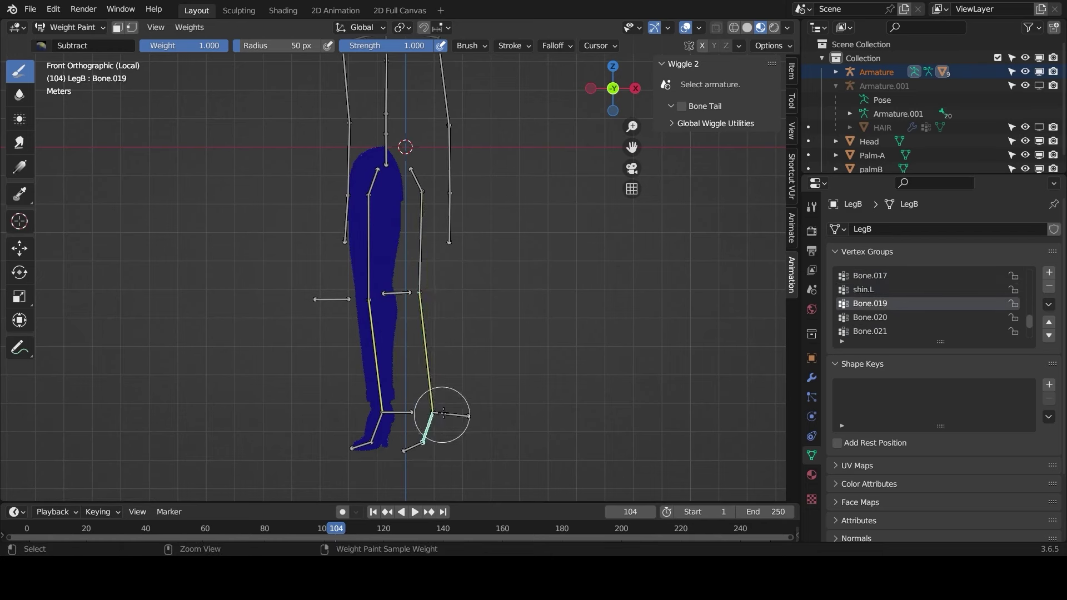
{"action": "left_click", "coordinate": [408, 445], "text": "ctrl"}
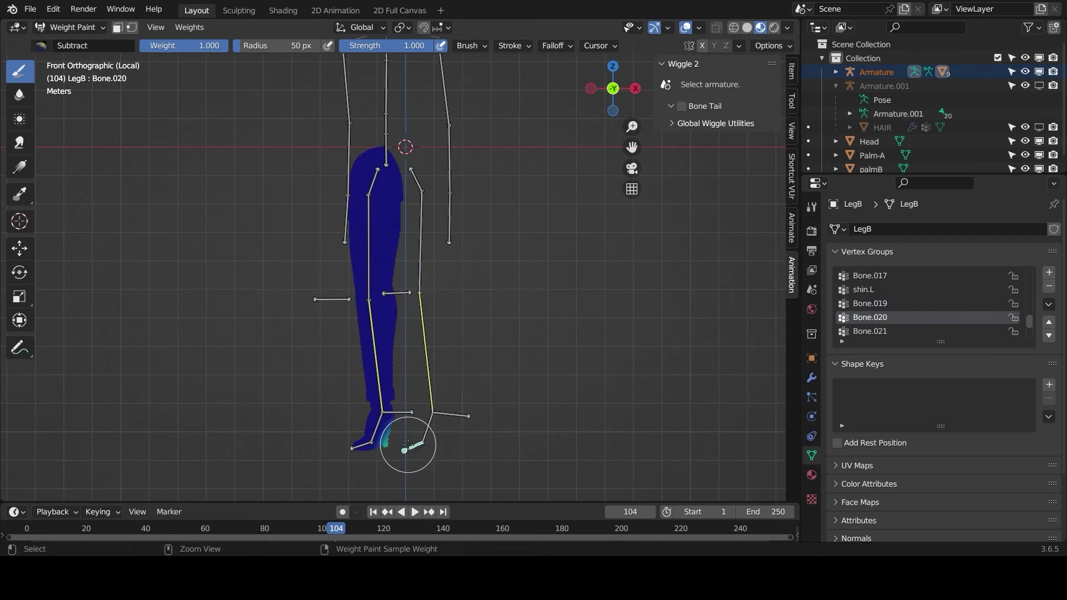
{"action": "left_click_drag", "start_coordinate": [438, 433], "coordinate": [185, 421], "text": "alt"}
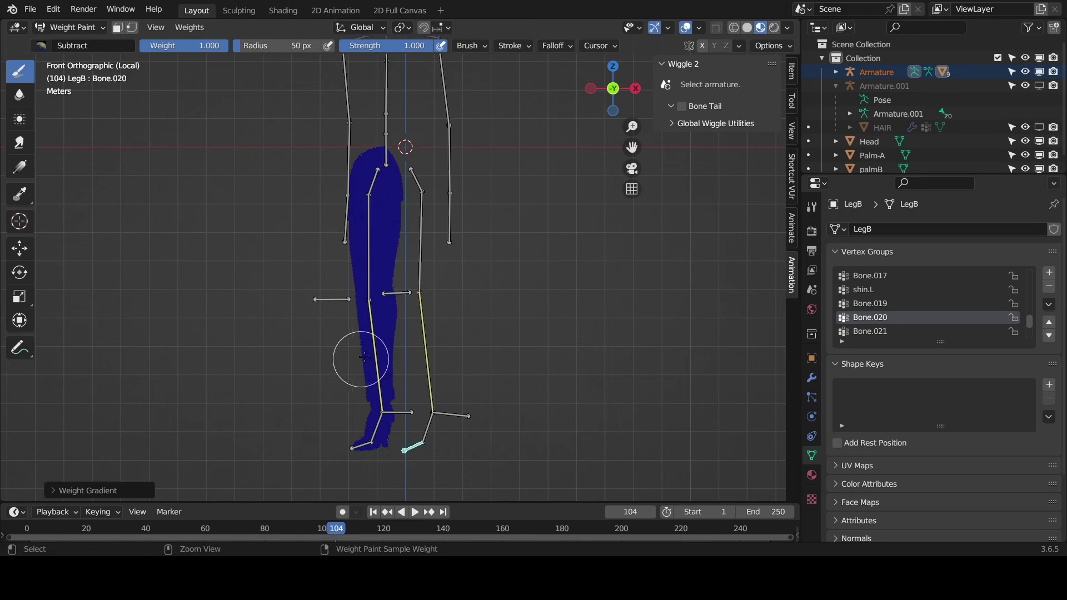
Check LegB's weights for its own thigh bone Bone.022 and the arm bones Bone.015 and Bone.014
{"action": "left_click", "coordinate": [368, 244], "text": "ctrl"}
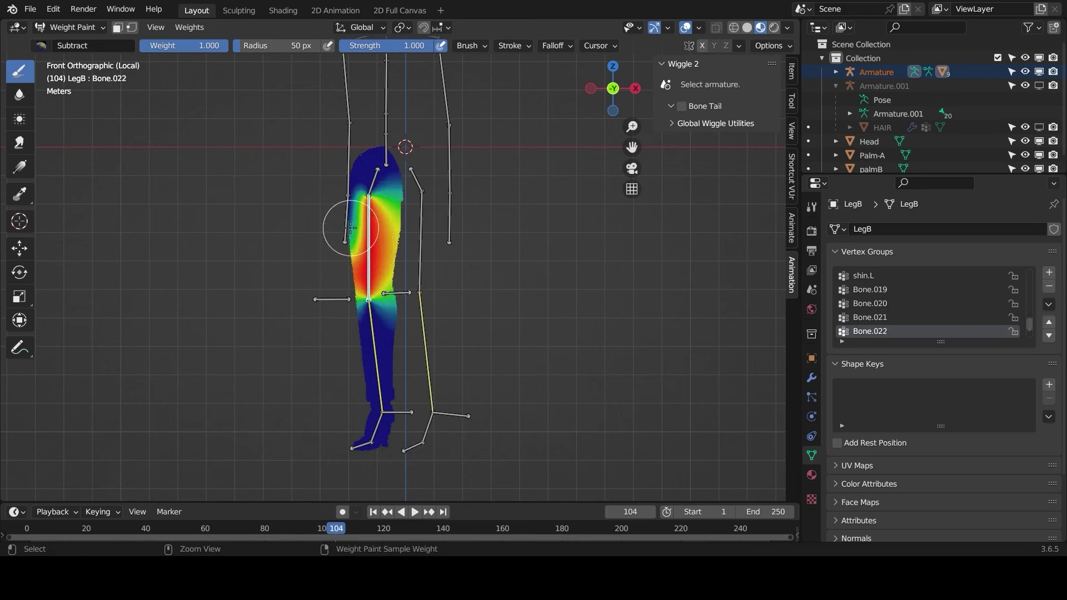
{"action": "left_click", "coordinate": [346, 223], "text": "ctrl"}
{"action": "left_click", "coordinate": [347, 180], "text": "ctrl"}
Erase LegB's weights for the opposite hip bone Bone.016, and check its own hip bone Bone.021 and the root bone
{"action": "scroll", "coordinate": [409, 194], "scroll_direction": "up", "scroll_amount": 3}
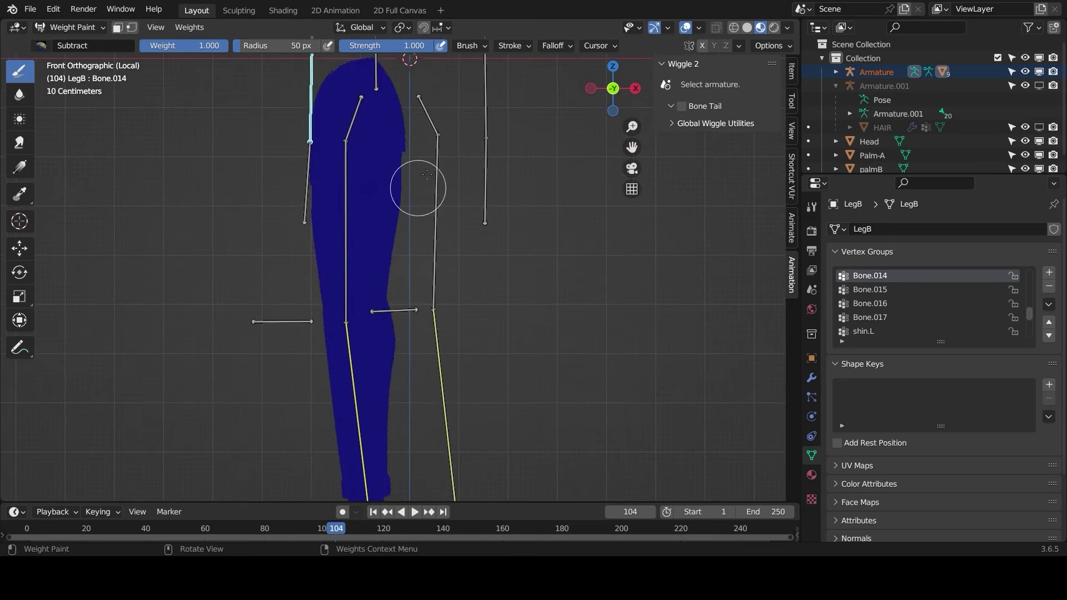
{"action": "left_click", "coordinate": [427, 112], "text": "ctrl"}
{"action": "scroll", "coordinate": [424, 167], "scroll_direction": "down", "scroll_amount": 2}
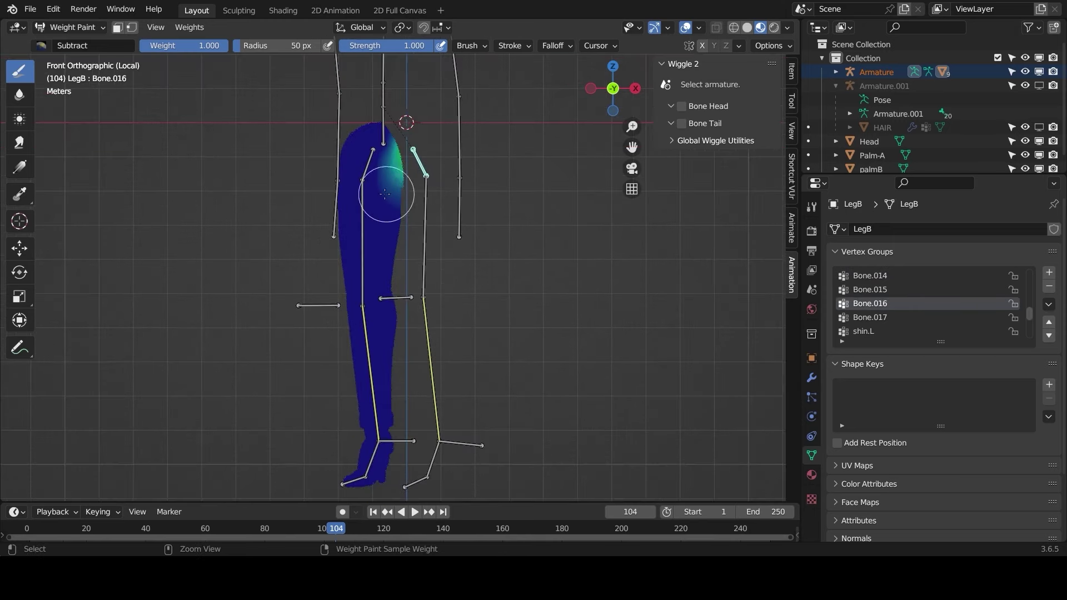
{"action": "left_click", "coordinate": [367, 165], "text": "ctrl"}
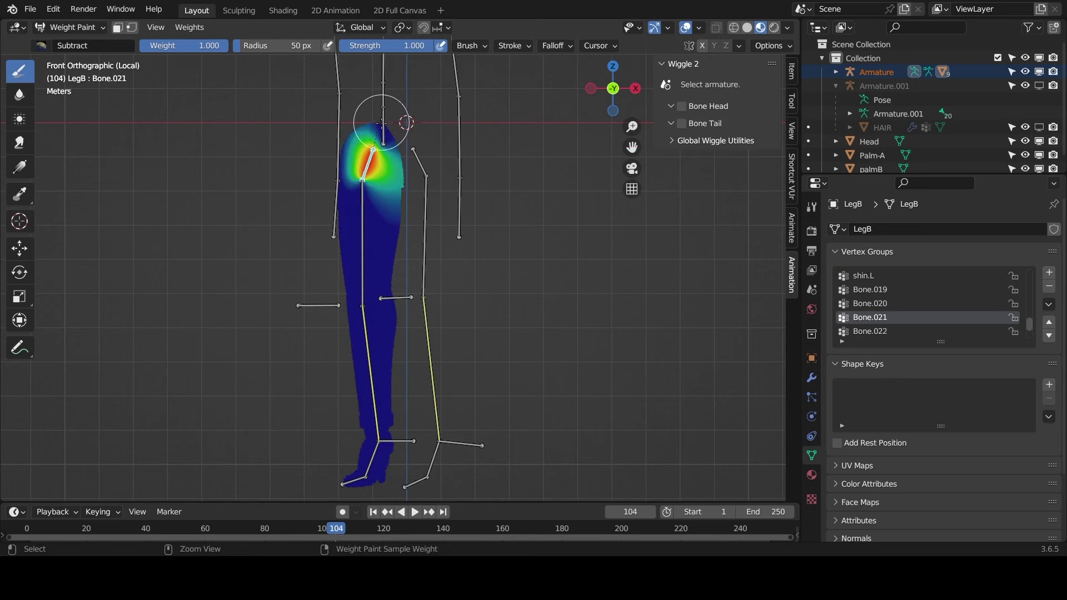
{"action": "left_click", "coordinate": [384, 132], "text": "ctrl"}
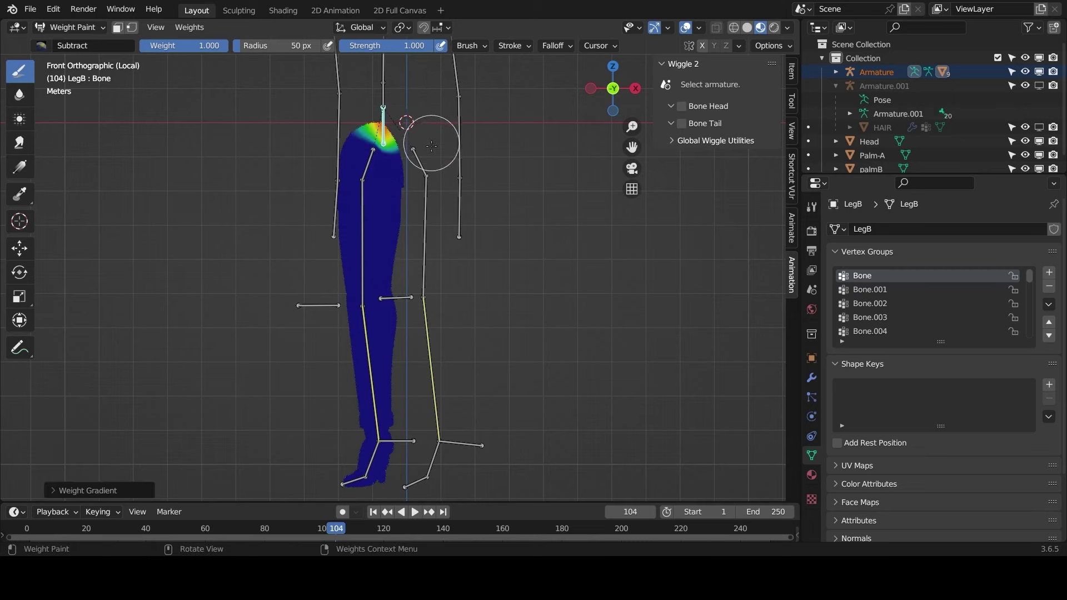
Leave local view and return LegB to Object Mode with the whole character shown
{"action": "scroll", "coordinate": [432, 143], "scroll_direction": "down", "scroll_amount": 2}
{"action": "key", "text": "KP_Divide"}
{"action": "scroll", "coordinate": [457, 192], "scroll_direction": "up", "scroll_amount": 2}
{"action": "left_click", "coordinate": [41, 47]}
{"action": "left_click", "coordinate": [45, 43]}
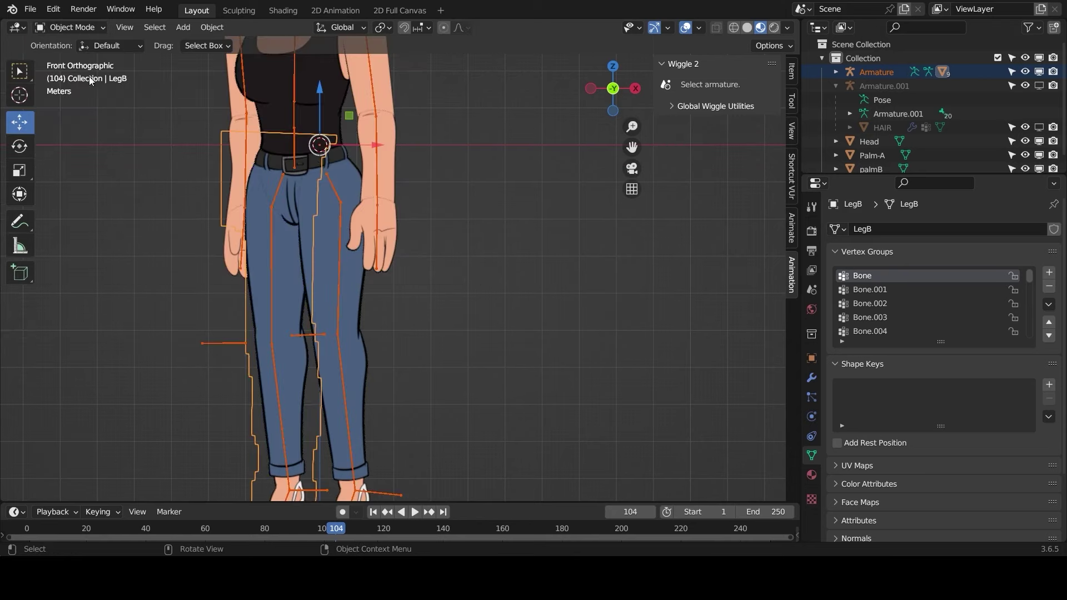
{"action": "scroll", "coordinate": [261, 275], "scroll_direction": "down", "scroll_amount": 3}
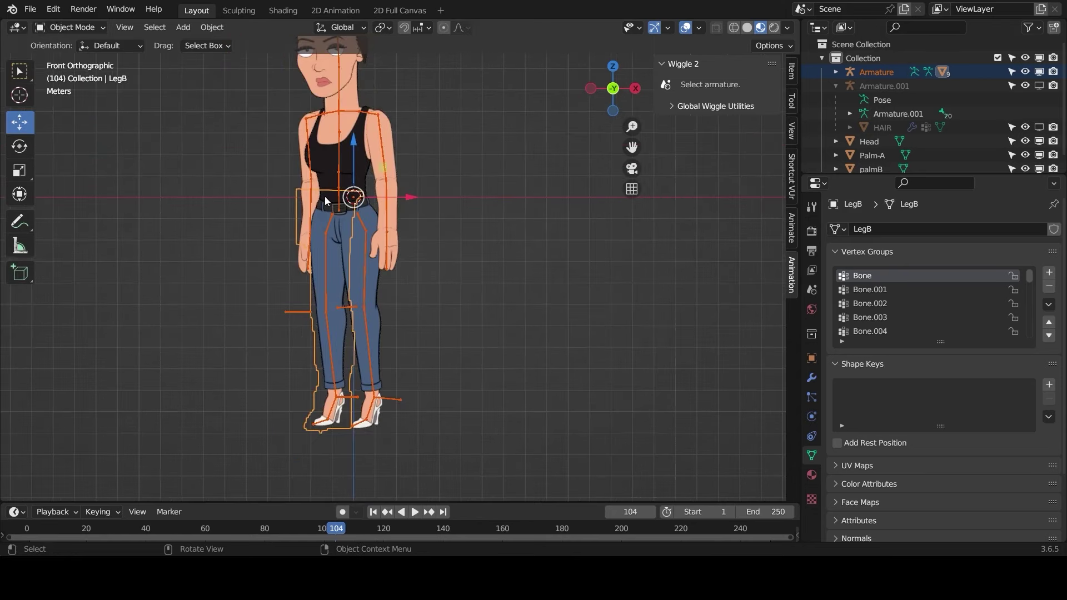
Test-rotate the forearm bone Bone.011 in Pose Mode to check how the arm deforms
{"action": "left_click", "coordinate": [303, 235]}
{"action": "scroll", "coordinate": [319, 230], "scroll_direction": "up", "scroll_amount": 6}
{"action": "scroll", "coordinate": [377, 229], "scroll_direction": "down", "scroll_amount": 3}
{"action": "key", "text": "ctrl+Tab"}
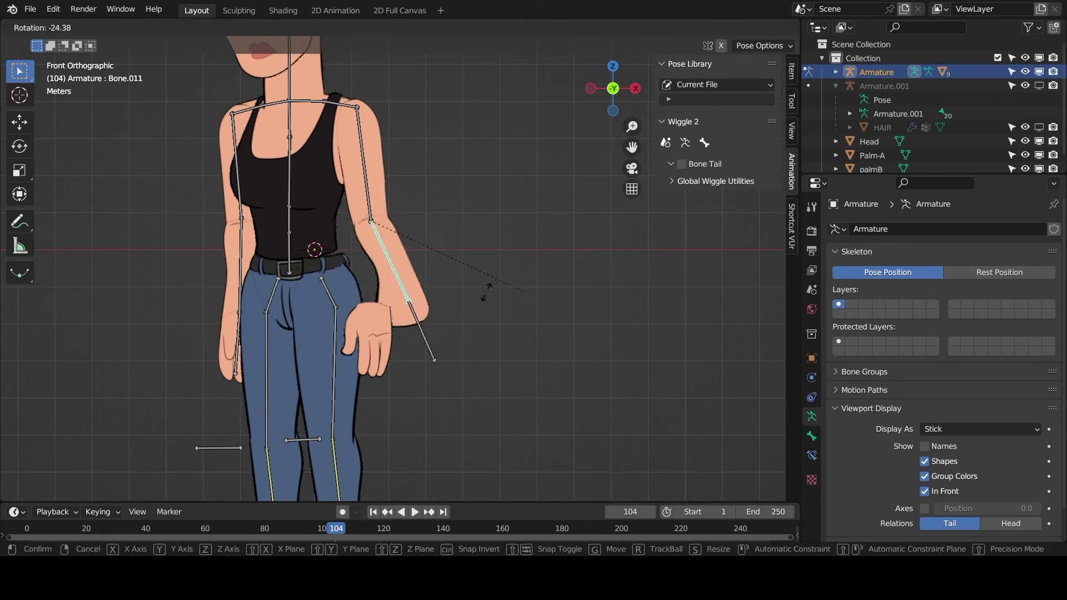
{"action": "key", "text": "ctrl+Tab"}
Isolate the Cr mesh with the armature in local view and open it for weight painting
{"action": "key", "text": "KP_Divide"}
{"action": "left_click", "coordinate": [359, 329], "text": "shift"}
{"action": "scroll", "coordinate": [358, 329], "scroll_direction": "down", "scroll_amount": 2}
{"action": "key", "text": "ctrl+Tab"}
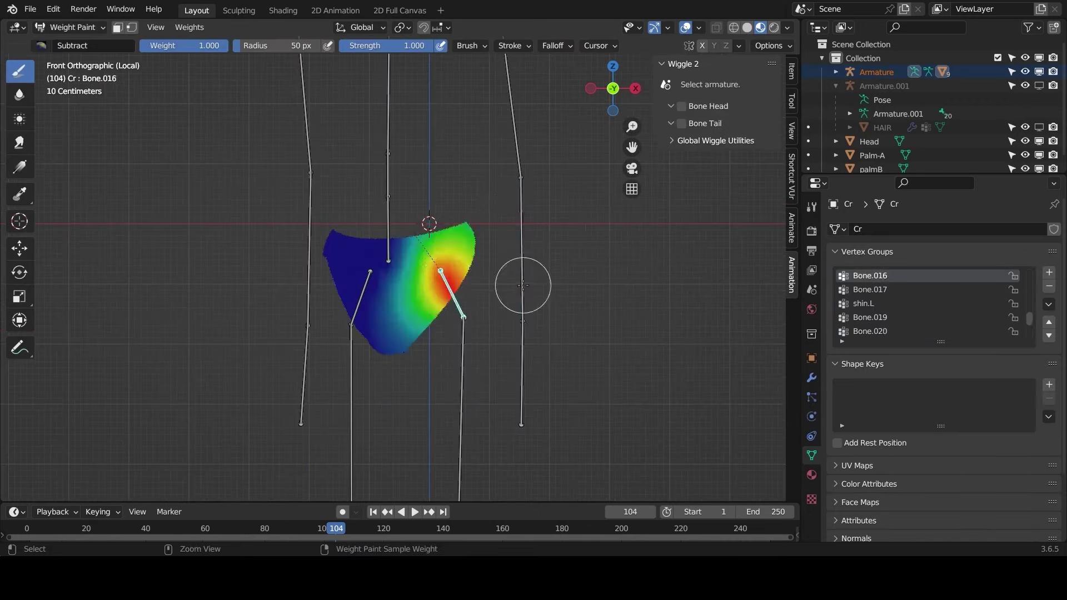
Go through the Cr mesh's weights for the arm, hip and thigh bones, and leave local view and weight painting
{"action": "left_click", "coordinate": [521, 285], "text": "ctrl"}
{"action": "left_click", "coordinate": [308, 236], "text": "ctrl"}
{"action": "left_click", "coordinate": [304, 366], "text": "ctrl"}
{"action": "left_click", "coordinate": [359, 303], "text": "ctrl"}
{"action": "scroll", "coordinate": [345, 373], "scroll_direction": "down", "scroll_amount": 4}
{"action": "left_click", "coordinate": [426, 284], "text": "ctrl"}
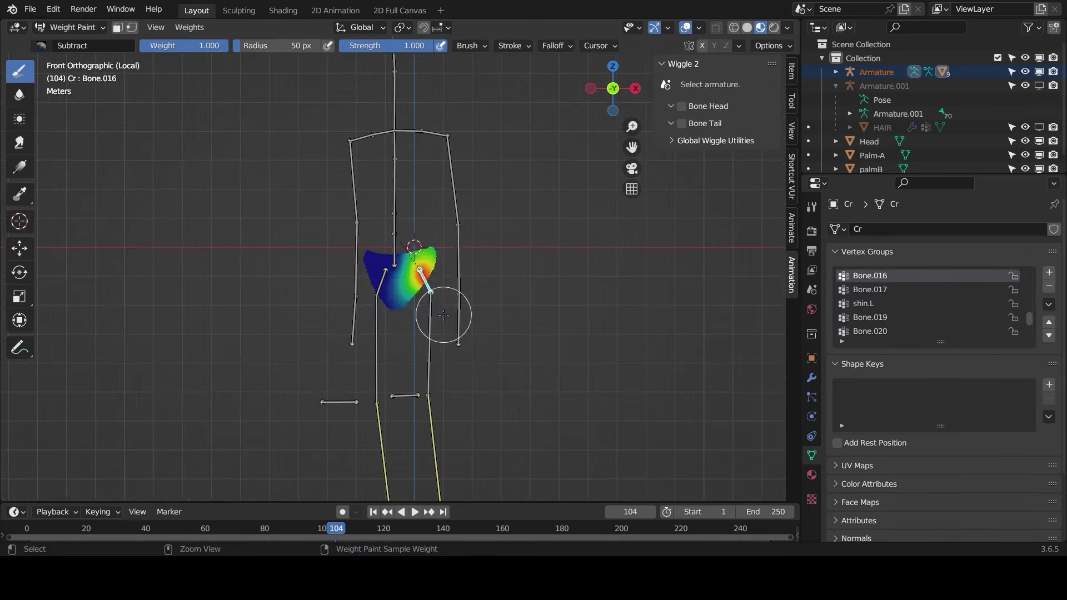
{"action": "left_click", "coordinate": [430, 327], "text": "ctrl"}
{"action": "left_click", "coordinate": [419, 275], "text": "ctrl"}
{"action": "left_click", "coordinate": [451, 181], "text": "ctrl"}
{"action": "key", "text": "KP_Divide"}
{"action": "key", "text": "ctrl+Tab"}
Select the armature with the ShoulderA mesh and open ShoulderA for weight painting
{"action": "left_click", "coordinate": [364, 169]}
{"action": "scroll", "coordinate": [389, 178], "scroll_direction": "up", "scroll_amount": 3}
{"action": "middle_click_drag", "start_coordinate": [350, 138], "coordinate": [480, 231], "text": "shift"}
{"action": "left_click", "coordinate": [469, 172], "text": "shift"}
{"action": "left_click", "coordinate": [71, 28]}
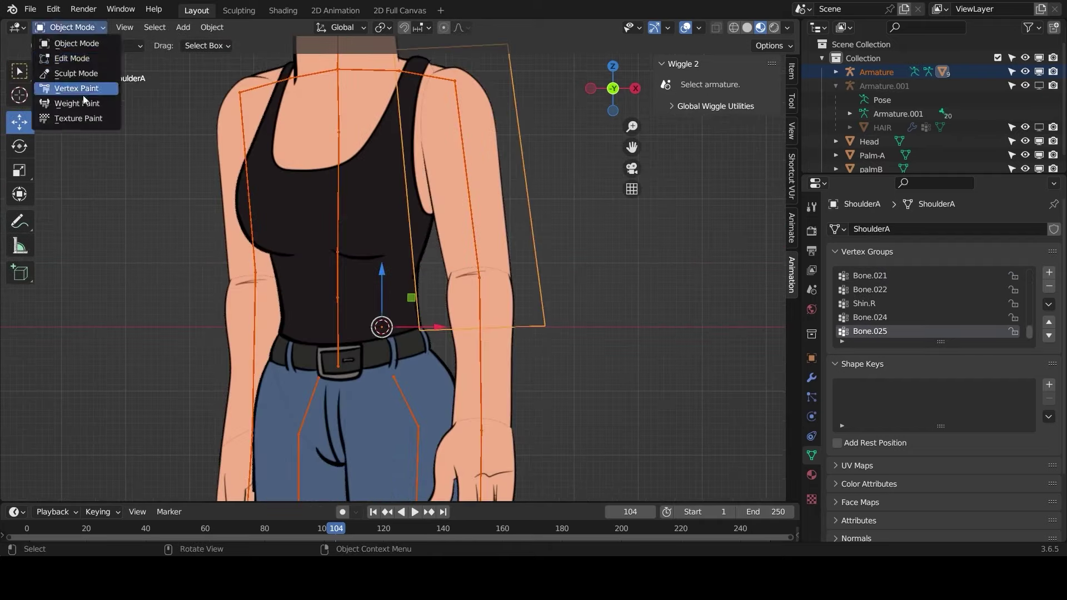
{"action": "left_click", "coordinate": [77, 102]}
Check ShoulderA's weights for the spine bones and the hand bone Bone.012, and return to Object Mode
{"action": "left_click", "coordinate": [339, 194], "text": "ctrl"}
{"action": "scroll", "coordinate": [444, 305], "scroll_direction": "down", "scroll_amount": 2}
{"action": "left_click", "coordinate": [354, 308], "text": "ctrl"}
{"action": "left_click", "coordinate": [456, 417], "text": "ctrl"}
{"action": "left_click", "coordinate": [41, 46]}
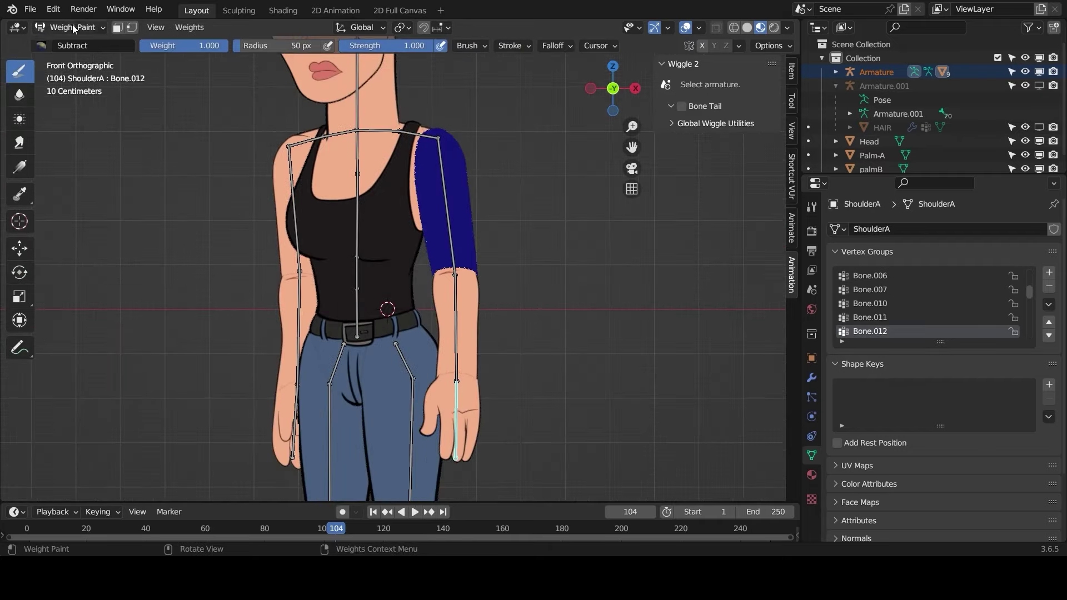
{"action": "left_click", "coordinate": [71, 28]}
{"action": "left_click", "coordinate": [76, 47]}
Expand the armature's children, select the armature with ShoulderB and view ShoulderB's weights in Weight Paint mode
{"action": "left_click", "coordinate": [278, 287], "text": "shift"}
{"action": "left_click", "coordinate": [300, 271]}
{"action": "left_click", "coordinate": [836, 72]}
{"action": "left_click_drag", "start_coordinate": [855, 180], "coordinate": [854, 315]}
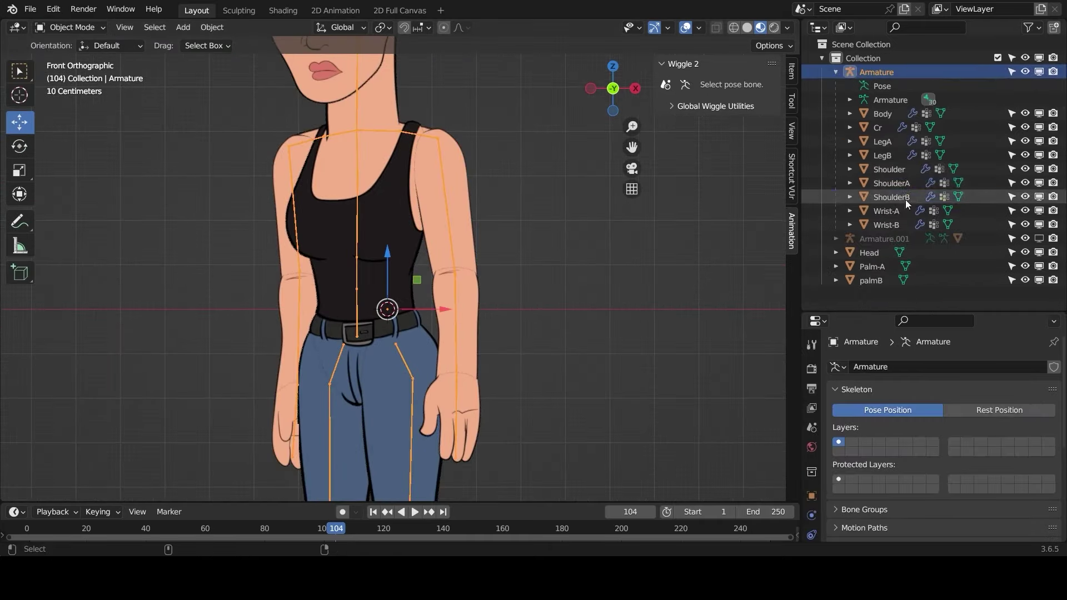
{"action": "left_click", "coordinate": [891, 196], "text": "ctrl"}
{"action": "key", "text": "ctrl+Tab"}
{"action": "key", "text": "KP_Divide"}
{"action": "key", "text": "KP_Divide"}
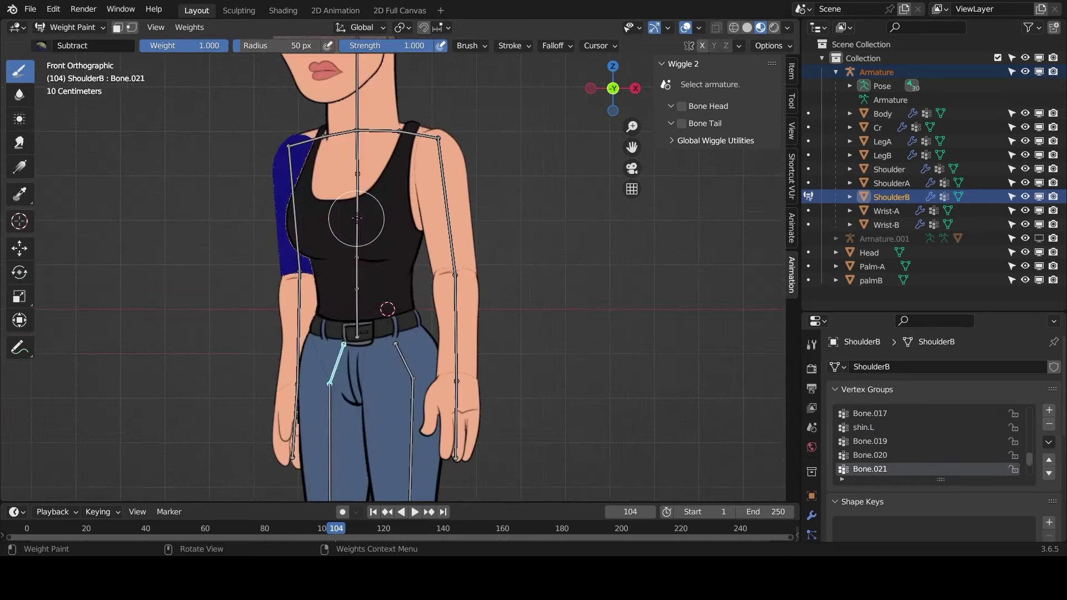
{"action": "key", "text": "ctrl+Tab"}
Isolate Wrist-B with the armature in local view and check its weights for Bone.001 and the root bone
{"action": "left_click", "coordinate": [876, 72]}
{"action": "left_click", "coordinate": [886, 225], "text": "ctrl"}
{"action": "key", "text": "ctrl+Tab"}
{"action": "key", "text": "KP_Divide"}
{"action": "left_click", "coordinate": [374, 172], "text": "ctrl"}
{"action": "scroll", "coordinate": [377, 161], "scroll_direction": "down", "scroll_amount": 3}
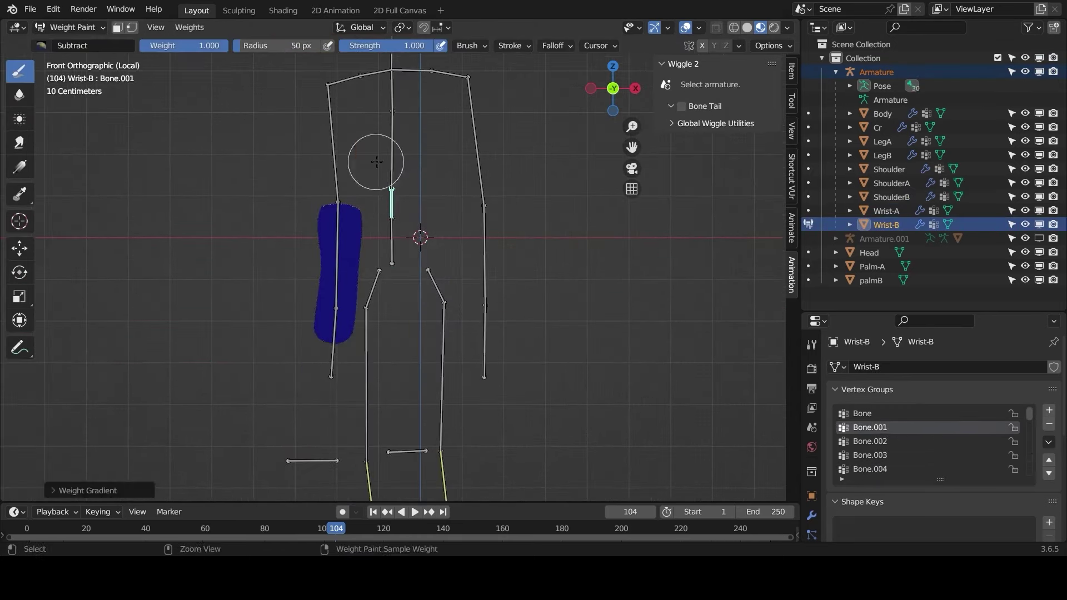
{"action": "left_click", "coordinate": [391, 243], "text": "ctrl"}
{"action": "key", "text": "KP_Divide"}
{"action": "key", "text": "ctrl+Tab"}
Test-move the armature's root bone in Pose Mode, select the upper arm bone Bone.013 and return to Object Mode
{"action": "left_click", "coordinate": [319, 224]}
{"action": "key", "text": "ctrl+Tab"}
{"action": "middle_click_drag", "start_coordinate": [356, 334], "coordinate": [368, 183], "text": "shift"}
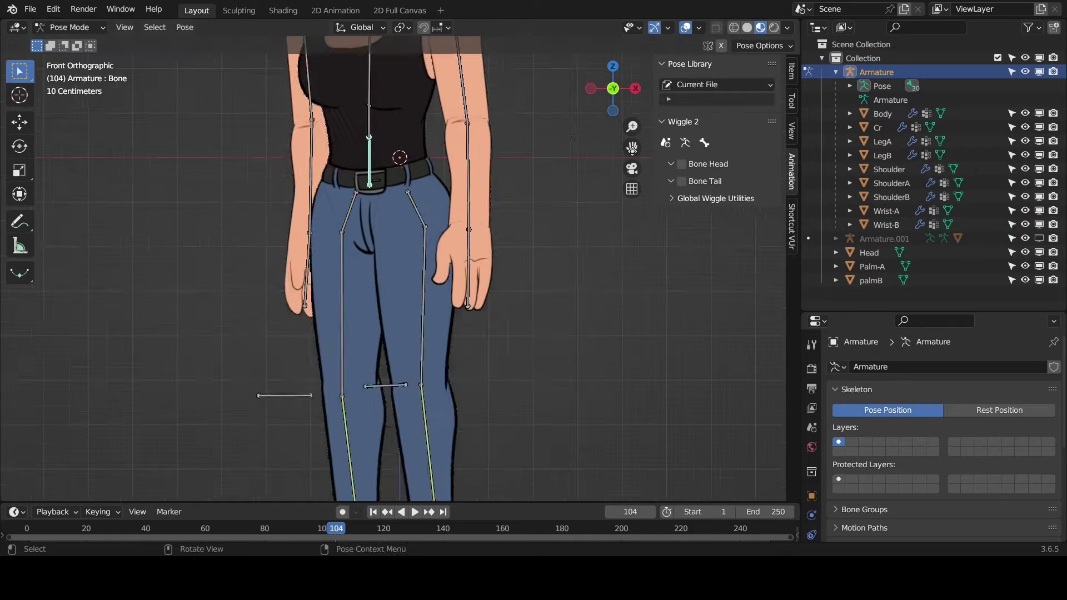
{"action": "scroll", "coordinate": [389, 223], "scroll_direction": "down", "scroll_amount": 3}
{"action": "key", "text": "g"}
{"action": "right_click", "coordinate": [349, 272]}
{"action": "scroll", "coordinate": [361, 295], "scroll_direction": "up", "scroll_amount": 5}
{"action": "middle_click_drag", "start_coordinate": [359, 139], "coordinate": [336, 444], "text": "shift"}
{"action": "left_click", "coordinate": [312, 252]}
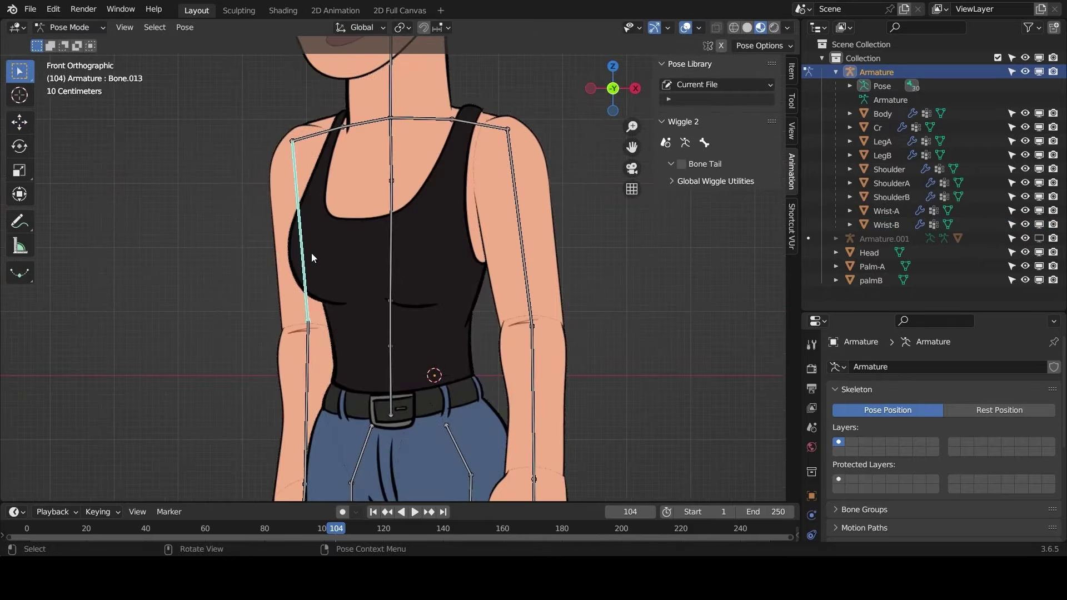
{"action": "key", "text": "ctrl+Tab"}
{"action": "left_click", "coordinate": [274, 162]}
{"action": "key", "text": "ctrl+z"}
{"action": "middle_click_drag", "start_coordinate": [632, 127], "coordinate": [553, 98], "text": "shift"}
{"action": "left_click", "coordinate": [889, 170], "text": "ctrl"}
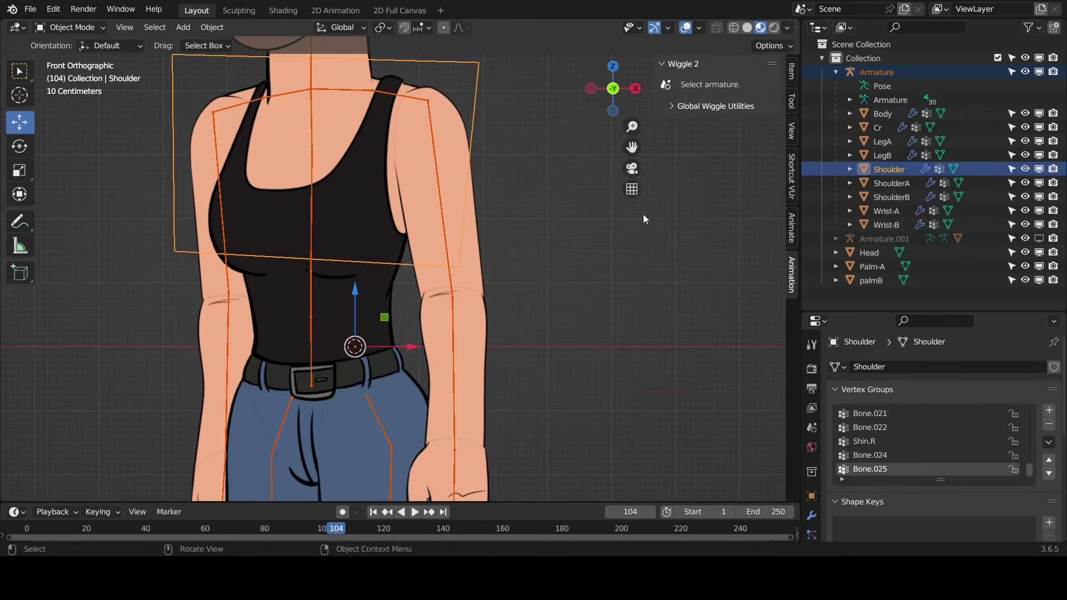
{"action": "key", "text": "ctrl+z"}
Open ShoulderA for weight painting with the armature selected, and set the brush to Add with strength 0.407
{"action": "left_click", "coordinate": [891, 184], "text": "ctrl"}
{"action": "left_click", "coordinate": [70, 28]}
{"action": "left_click", "coordinate": [71, 102]}
{"action": "left_click", "coordinate": [41, 46]}
{"action": "left_click", "coordinate": [59, 89]}
{"action": "left_click_drag", "start_coordinate": [420, 46], "coordinate": [364, 46]}
Strengthen ShoulderA's weights for the upper arm bone Bone.010 with an adding weight gradient at the elbow end
{"action": "left_click", "coordinate": [438, 167], "text": "ctrl"}
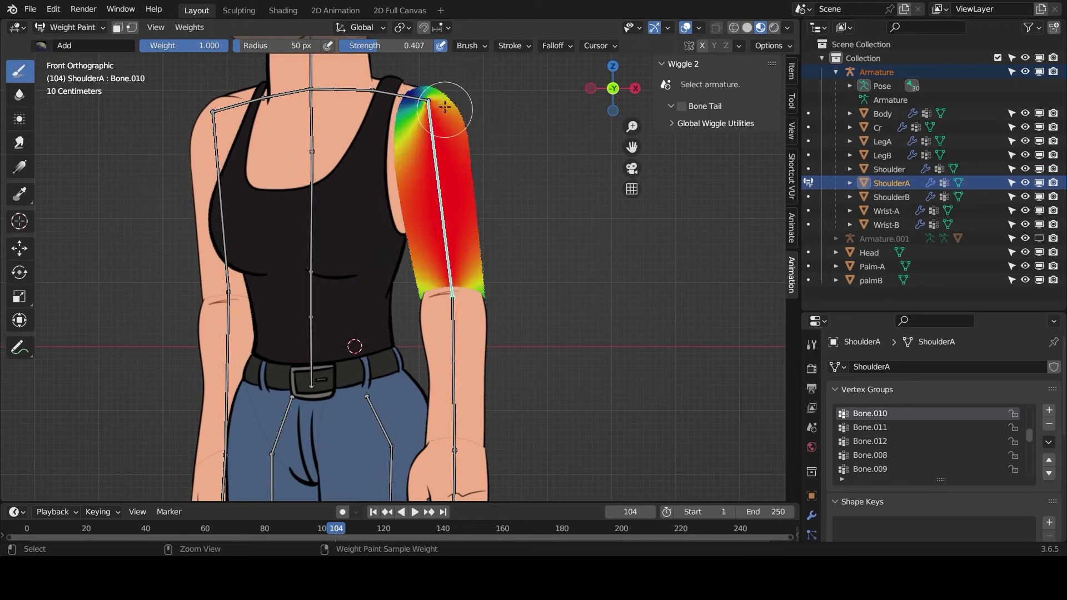
{"action": "left_click", "coordinate": [439, 189], "text": "ctrl"}
{"action": "left_click_drag", "start_coordinate": [492, 327], "coordinate": [407, 286], "text": "alt"}
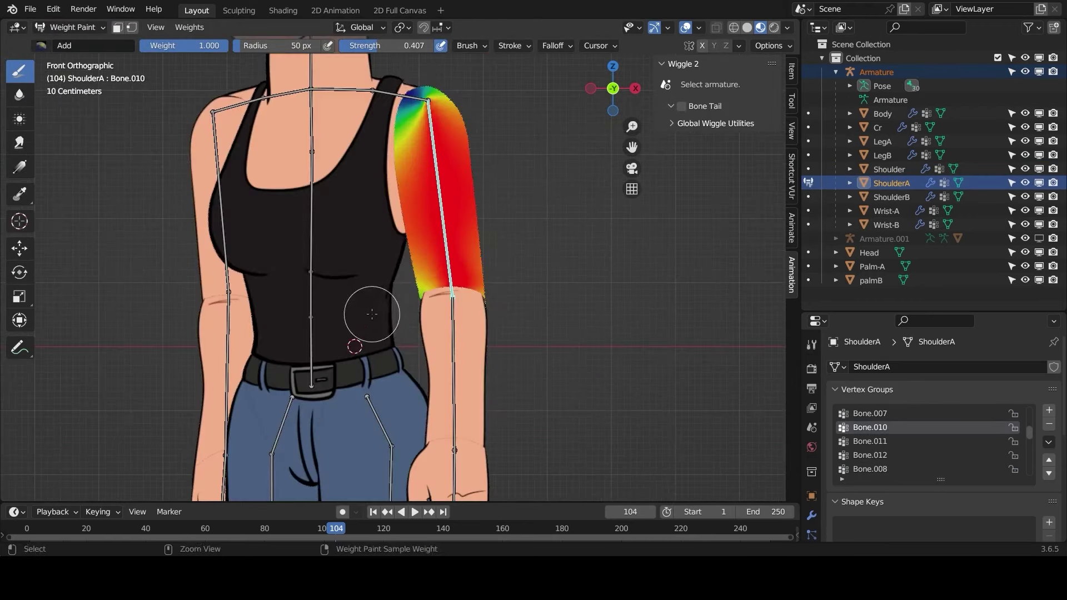
Return to Object Mode, select the armature with Wrist-A and open Wrist-A for weight painting
{"action": "left_click", "coordinate": [70, 27]}
{"action": "left_click", "coordinate": [71, 46]}
{"action": "left_click", "coordinate": [313, 258]}
{"action": "left_click", "coordinate": [453, 361], "text": "shift"}
{"action": "left_click", "coordinate": [78, 28]}
{"action": "left_click", "coordinate": [71, 103]}
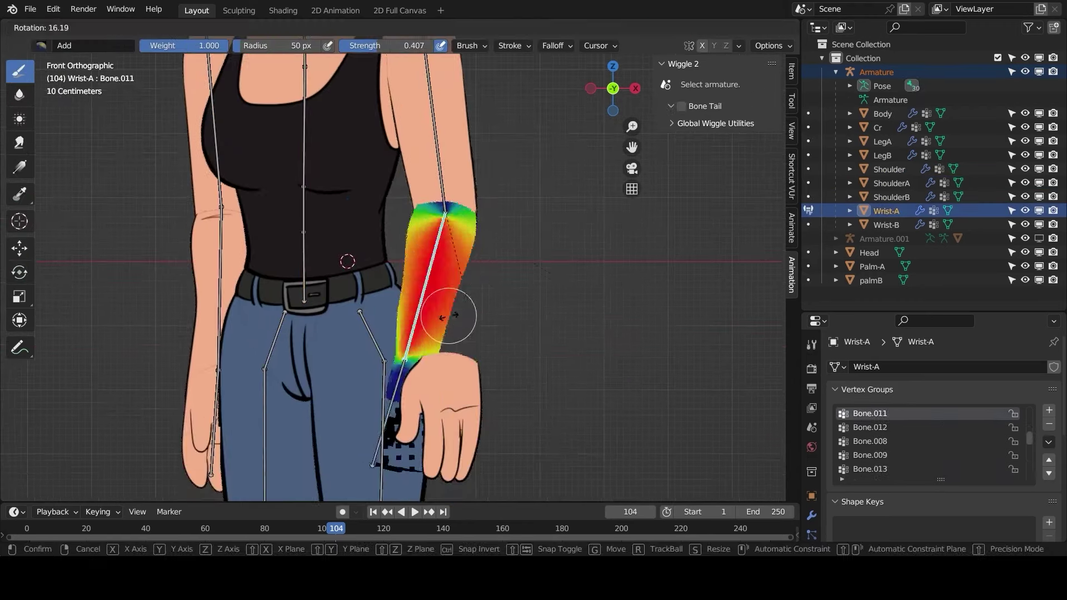
Isolate Wrist-A in local view and test-rotate its forearm bone Bone.011
{"action": "key", "text": "KP_Divide"}
{"action": "left_click", "coordinate": [489, 348], "text": "ctrl"}
{"action": "left_click", "coordinate": [492, 325], "text": "ctrl"}
{"action": "key", "text": "r"}
{"action": "key", "text": "Escape"}
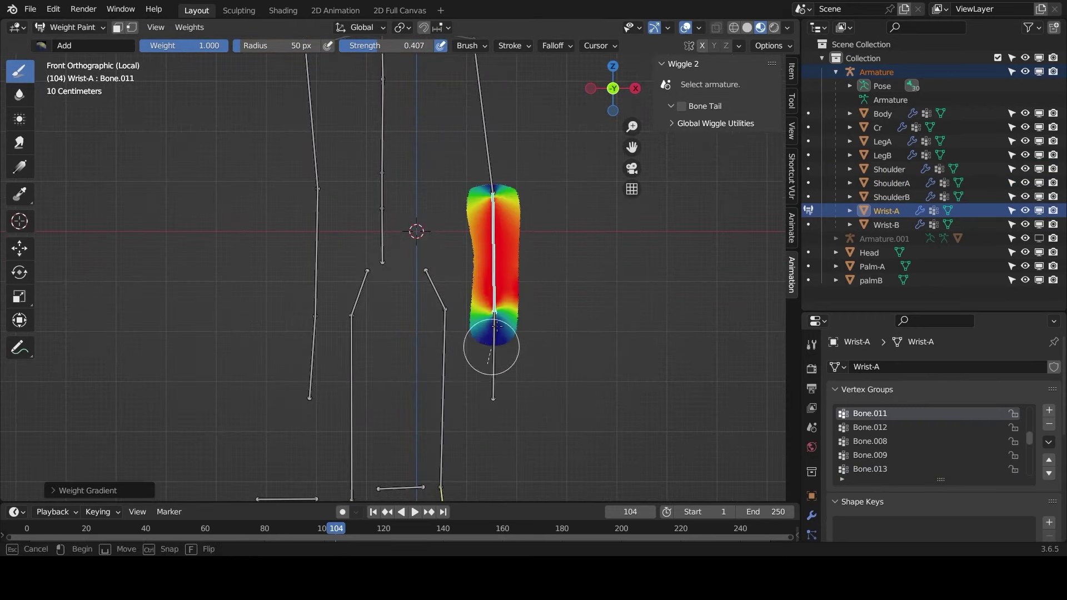
Strengthen Wrist-A's weights for the forearm bone Bone.011 and the hand bone with adding weight gradients at the wrist end
{"action": "left_click_drag", "start_coordinate": [497, 326], "coordinate": [499, 309], "text": "alt"}
{"action": "left_click", "coordinate": [493, 355], "text": "ctrl"}
{"action": "left_click_drag", "start_coordinate": [493, 356], "coordinate": [493, 267], "text": "alt"}
{"action": "left_click", "coordinate": [493, 250], "text": "ctrl"}
{"action": "key", "text": "r"}
{"action": "key", "text": "Escape"}
{"action": "left_click_drag", "start_coordinate": [506, 304], "coordinate": [444, 399], "text": "alt"}
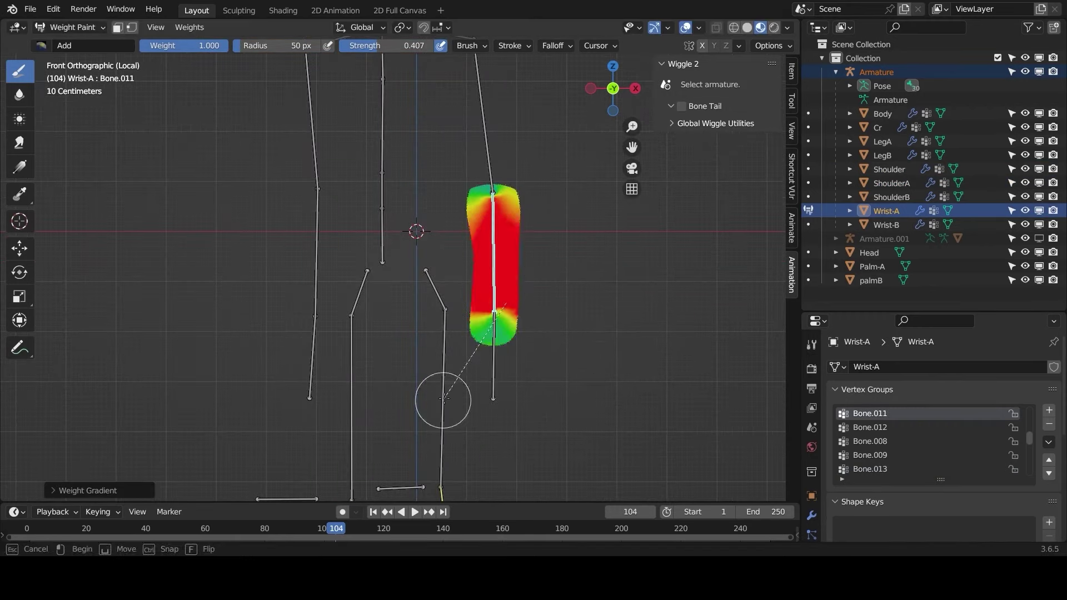
Test-rotate Wrist-A's forearm bone Bone.011, and test-move the armature in Pose Mode with the whole character shown
{"action": "key", "text": "r"}
{"action": "key", "text": "Escape"}
{"action": "key", "text": "r"}
{"action": "key", "text": "Escape"}
{"action": "left_click", "coordinate": [435, 289], "text": "ctrl"}
{"action": "left_click", "coordinate": [96, 28]}
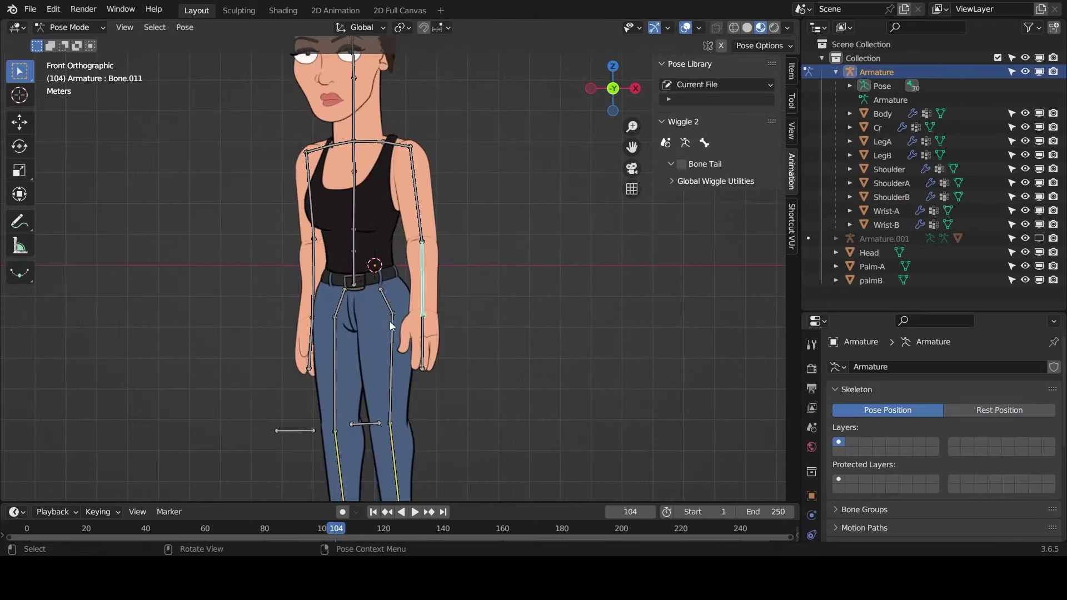
{"action": "key", "text": "g"}
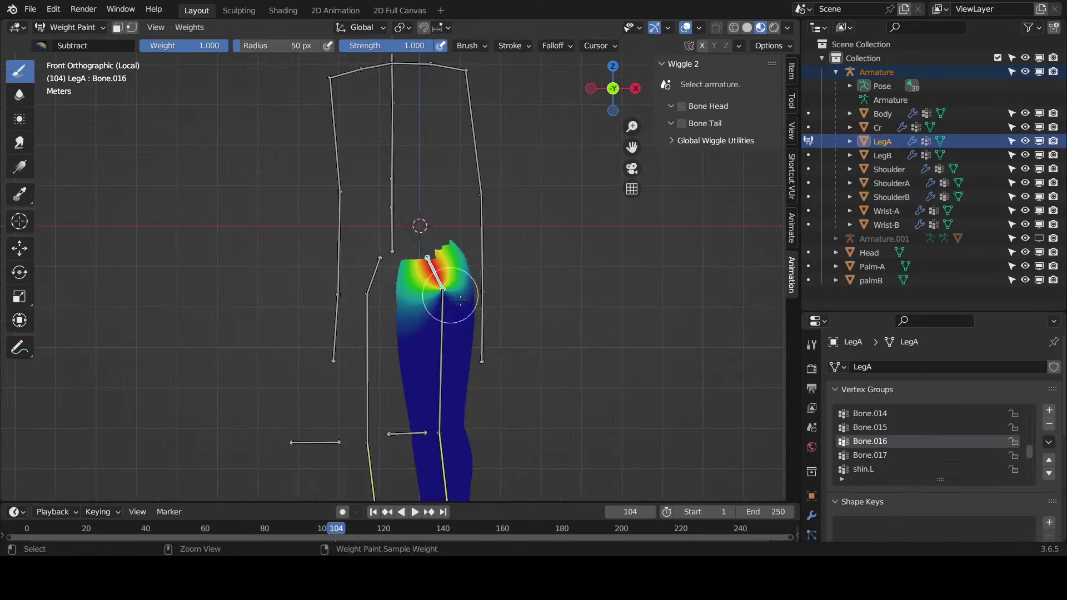
Examine LegA's weights for the arm bones, both thigh bones and hip bone Bone.016, and test-rotate Bone.016
{"action": "left_click", "coordinate": [492, 292], "text": "ctrl"}
{"action": "left_click", "coordinate": [477, 166], "text": "ctrl"}
{"action": "middle_click_drag", "start_coordinate": [372, 376], "coordinate": [348, 252], "text": "shift"}
{"action": "left_click", "coordinate": [345, 252], "text": "ctrl"}
{"action": "left_click", "coordinate": [417, 233], "text": "ctrl"}
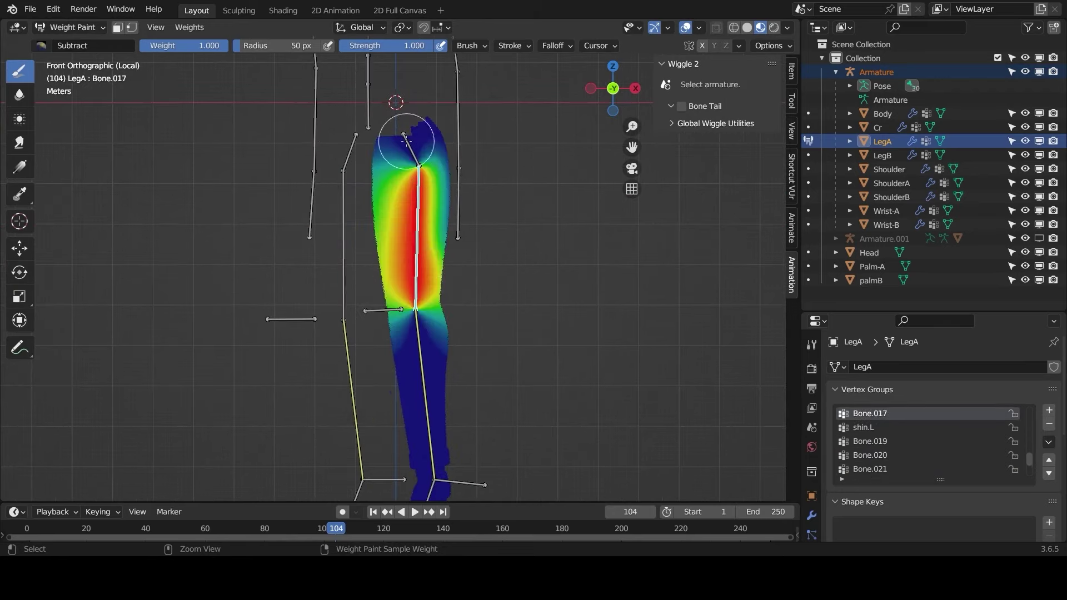
{"action": "left_click", "coordinate": [411, 150], "text": "ctrl"}
{"action": "key", "text": "r"}
{"action": "right_click", "coordinate": [559, 152]}
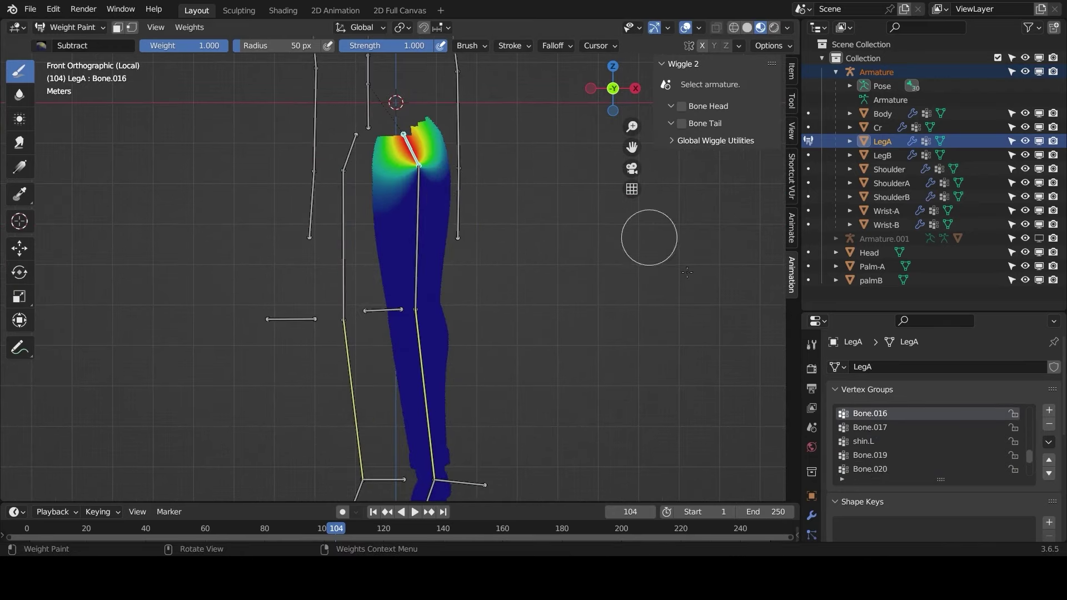
Bring up the weight paint tool settings and expand the Options section that contains Auto Normalize
{"action": "left_click", "coordinate": [811, 344]}
{"action": "left_click_drag", "start_coordinate": [905, 311], "coordinate": [905, 145]}
{"action": "key", "text": "ctrl+space"}
{"action": "left_click", "coordinate": [45, 316]}
{"action": "left_click", "coordinate": [44, 316]}
{"action": "left_click", "coordinate": [44, 370]}
{"action": "left_click", "coordinate": [44, 370]}
{"action": "left_click", "coordinate": [45, 388]}
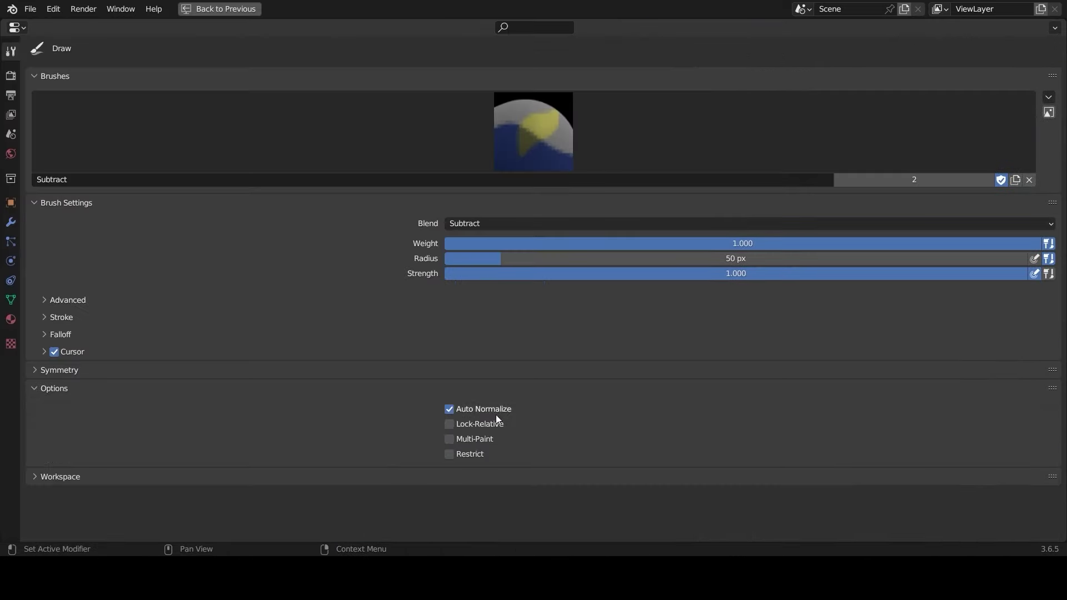
{"action": "key", "text": "ctrl+space"}
Turn off Auto Normalize, make Bone.012 the active bone on LegA and switch the brush to Subtract
{"action": "left_click", "coordinate": [469, 223], "text": "ctrl"}
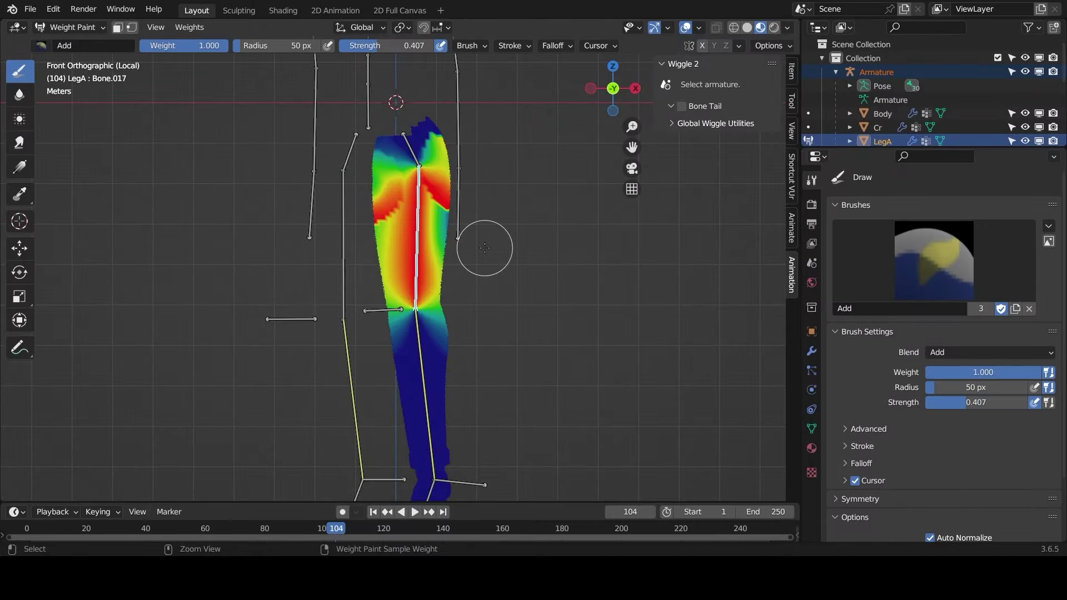
{"action": "left_click", "coordinate": [467, 444], "text": "ctrl"}
{"action": "left_click", "coordinate": [458, 206], "text": "ctrl"}
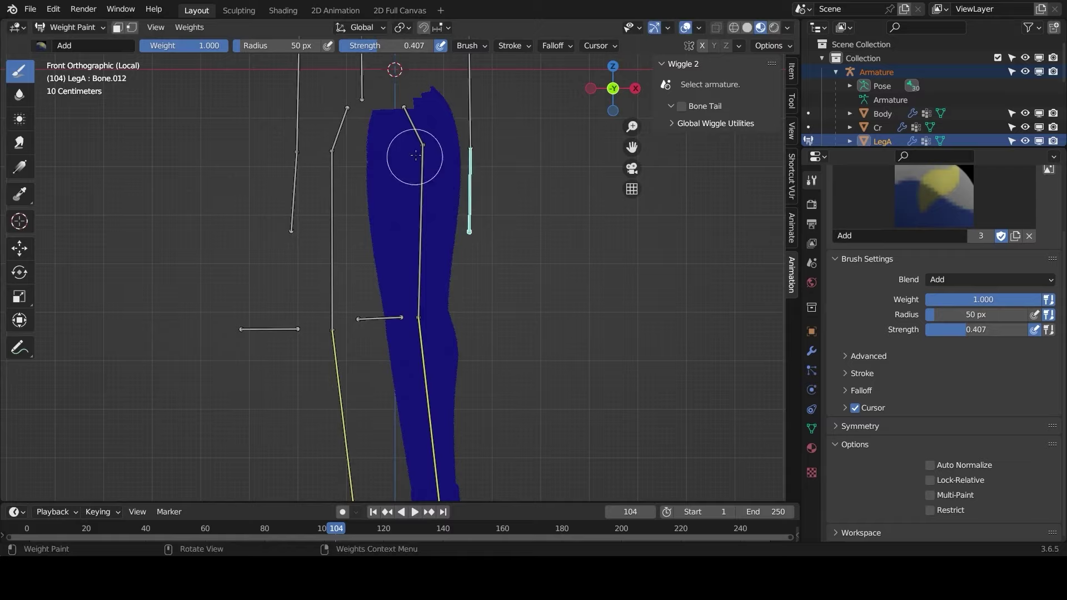
{"action": "left_click", "coordinate": [41, 45]}
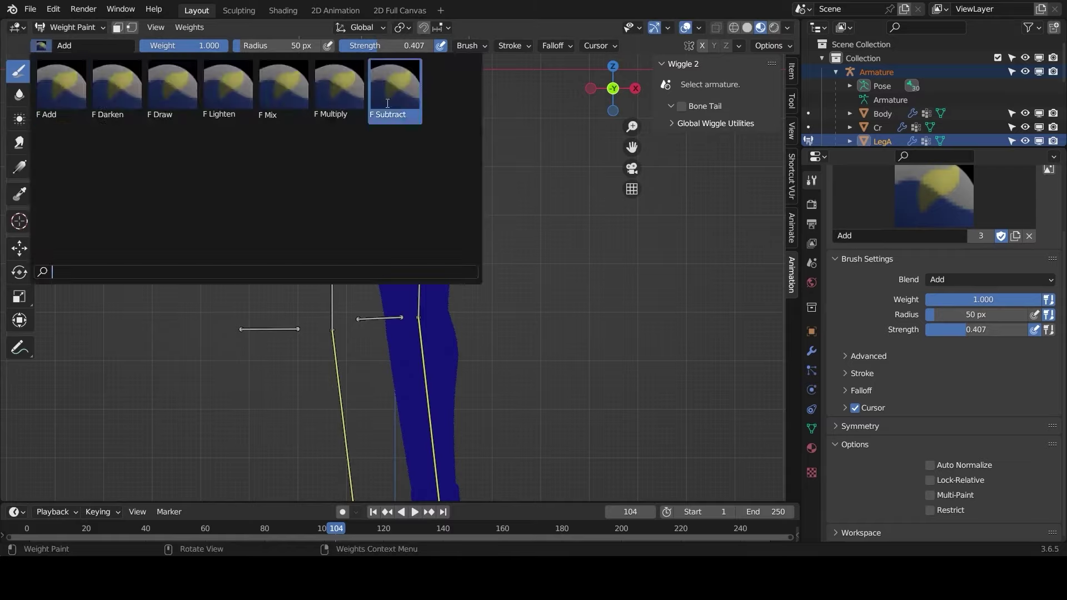
{"action": "left_click", "coordinate": [393, 92]}
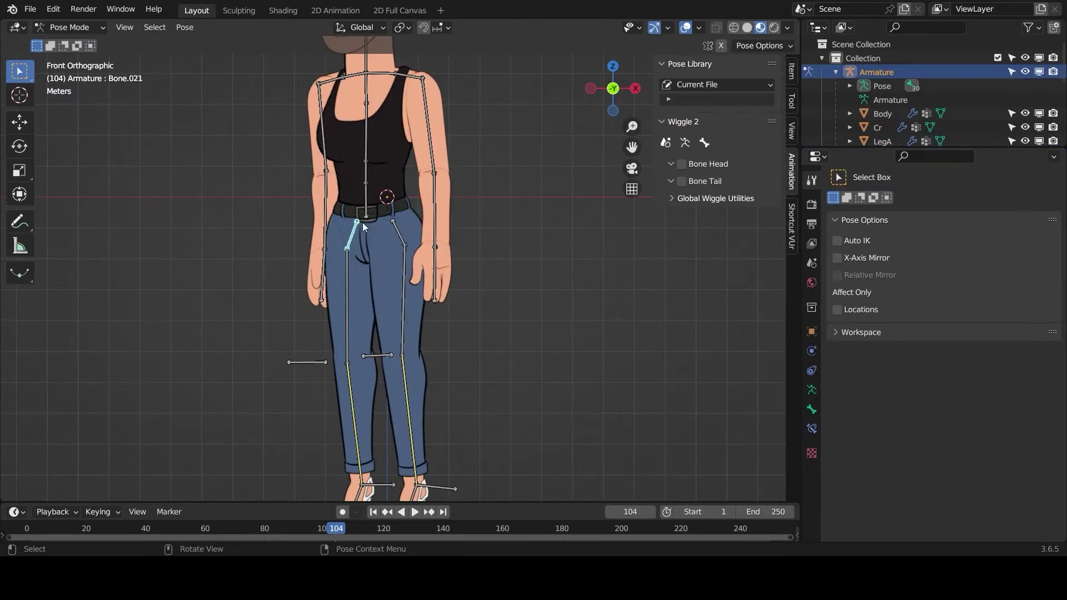
Test-move the armature, and strengthen the Body mesh's weights for spine bone Bone.002 with adding gradients from both sides
{"action": "key", "text": "g"}
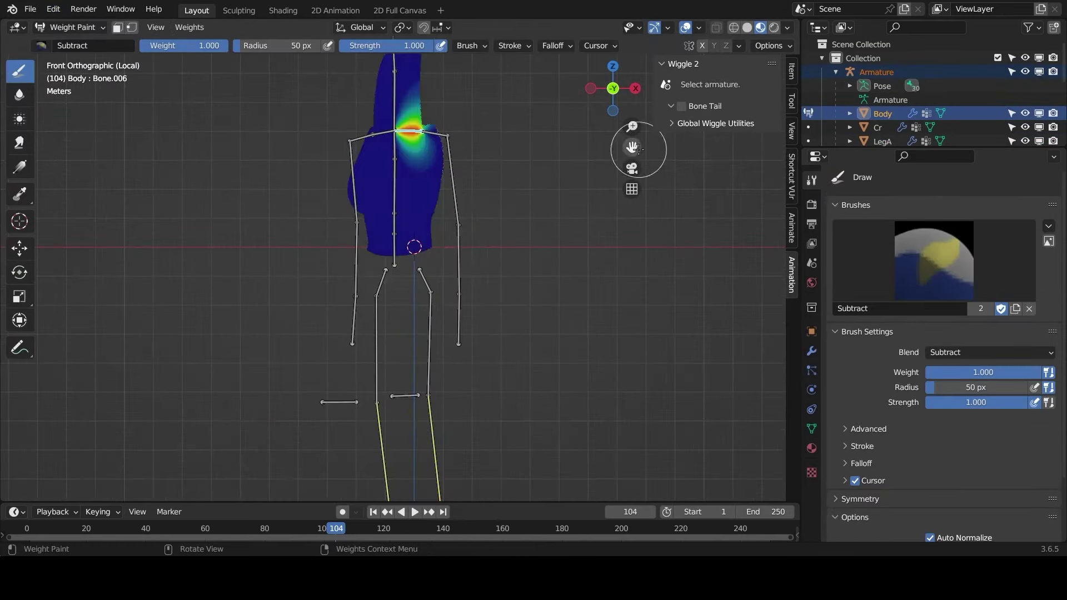
{"action": "left_click", "coordinate": [400, 222], "text": "ctrl"}
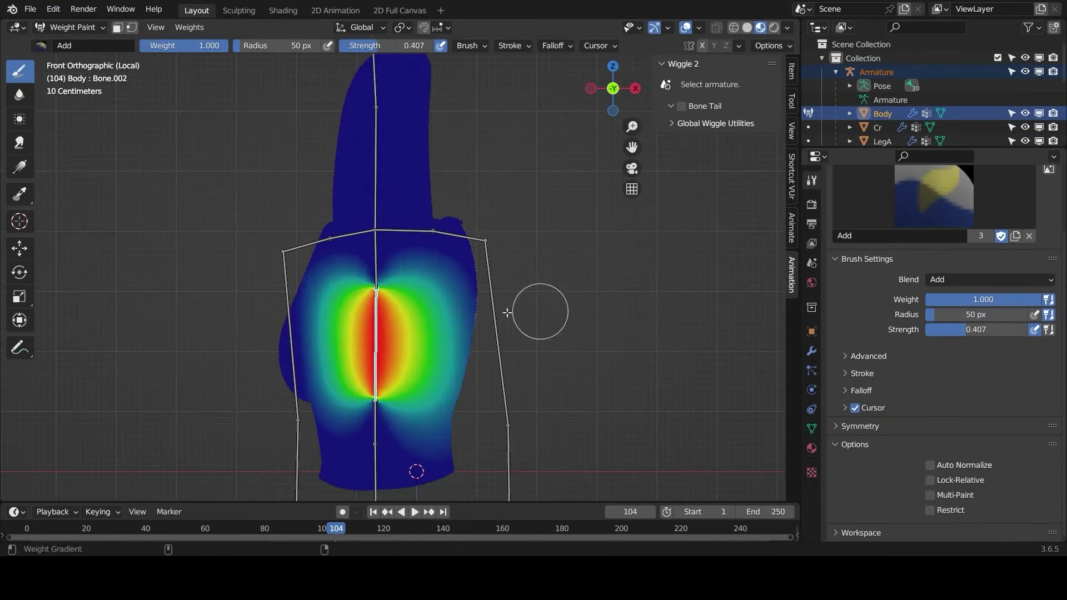
{"action": "left_click_drag", "start_coordinate": [504, 314], "coordinate": [380, 322], "text": "alt"}
{"action": "left_click_drag", "start_coordinate": [255, 335], "coordinate": [416, 335], "text": "alt"}
Apply adding weight gradients on Body for the upper chest bone and the two lowest spine bones
{"action": "left_click", "coordinate": [376, 259], "text": "ctrl"}
{"action": "left_click_drag", "start_coordinate": [536, 260], "coordinate": [381, 259], "text": "alt"}
{"action": "left_click", "coordinate": [376, 344], "text": "ctrl"}
{"action": "left_click", "coordinate": [376, 423], "text": "ctrl"}
{"action": "left_click_drag", "start_coordinate": [491, 421], "coordinate": [384, 421], "text": "alt"}
{"action": "left_click_drag", "start_coordinate": [283, 421], "coordinate": [372, 420], "text": "alt"}
{"action": "left_click", "coordinate": [376, 471], "text": "ctrl"}
{"action": "left_click_drag", "start_coordinate": [492, 470], "coordinate": [379, 469], "text": "alt"}
Subtract the upper arm bone Bone.013's influence from the Body mesh with a weight gradient
{"action": "left_click", "coordinate": [291, 339], "text": "ctrl"}
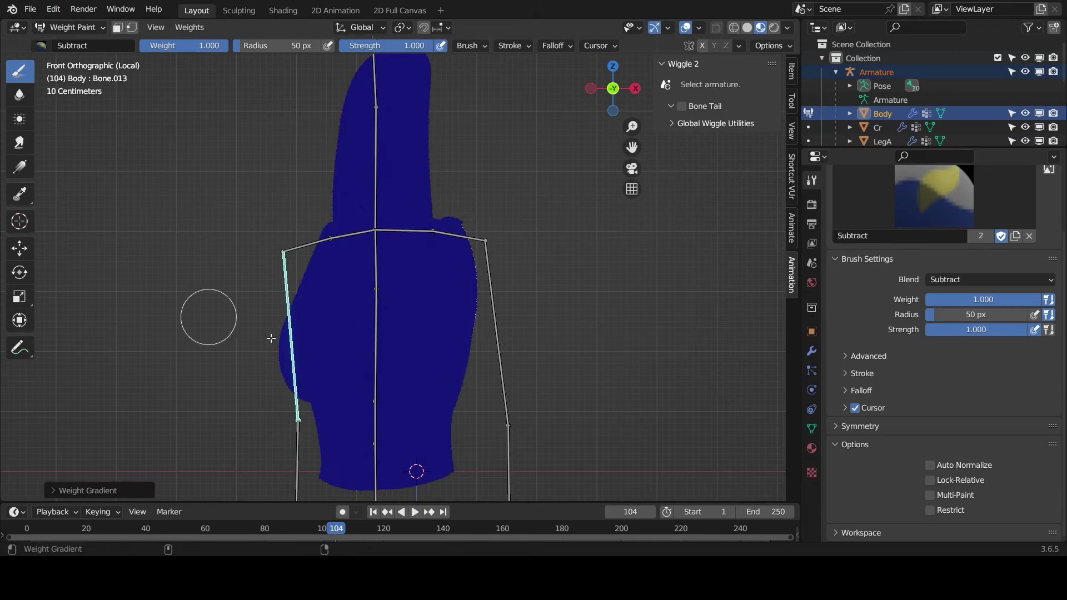
{"action": "left_click_drag", "start_coordinate": [342, 353], "coordinate": [333, 356], "text": "alt"}
{"action": "left_click", "coordinate": [296, 397], "text": "ctrl"}
{"action": "middle_click_drag", "start_coordinate": [303, 415], "coordinate": [305, 311], "text": "shift"}
Strengthen Body's waist weights for the root bone with adding gradients from both sides, test-moving the bone before and after
{"action": "left_click", "coordinate": [376, 384], "text": "ctrl"}
{"action": "key", "text": "g"}
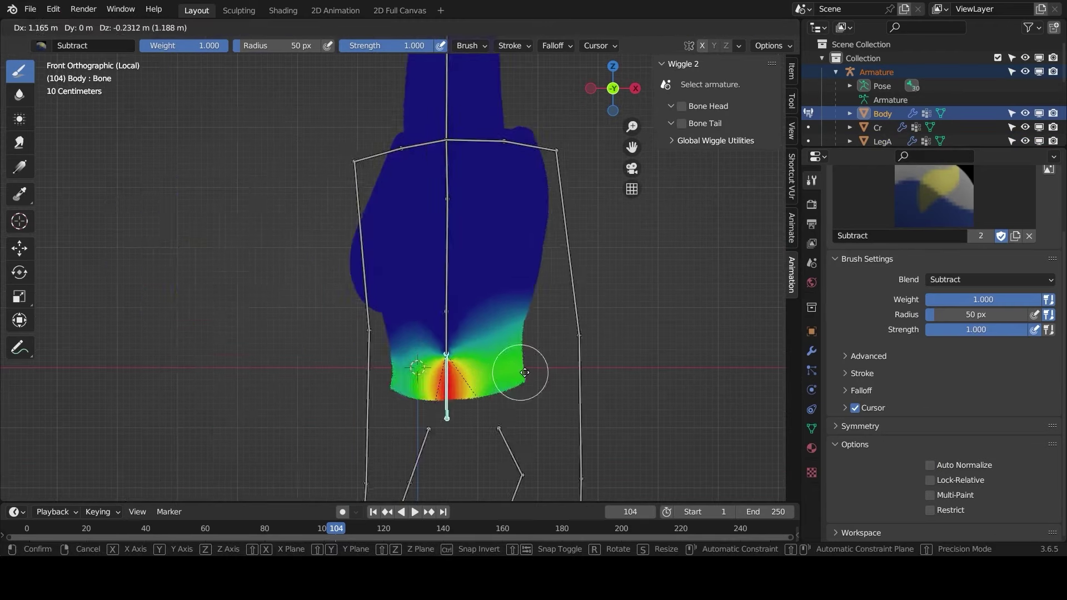
{"action": "right_click", "coordinate": [79, 147]}
{"action": "key", "text": "1"}
{"action": "left_click_drag", "start_coordinate": [483, 383], "coordinate": [389, 350], "text": "alt"}
{"action": "left_click_drag", "start_coordinate": [278, 389], "coordinate": [367, 353], "text": "alt"}
{"action": "key", "text": "g"}
{"action": "right_click", "coordinate": [257, 392]}
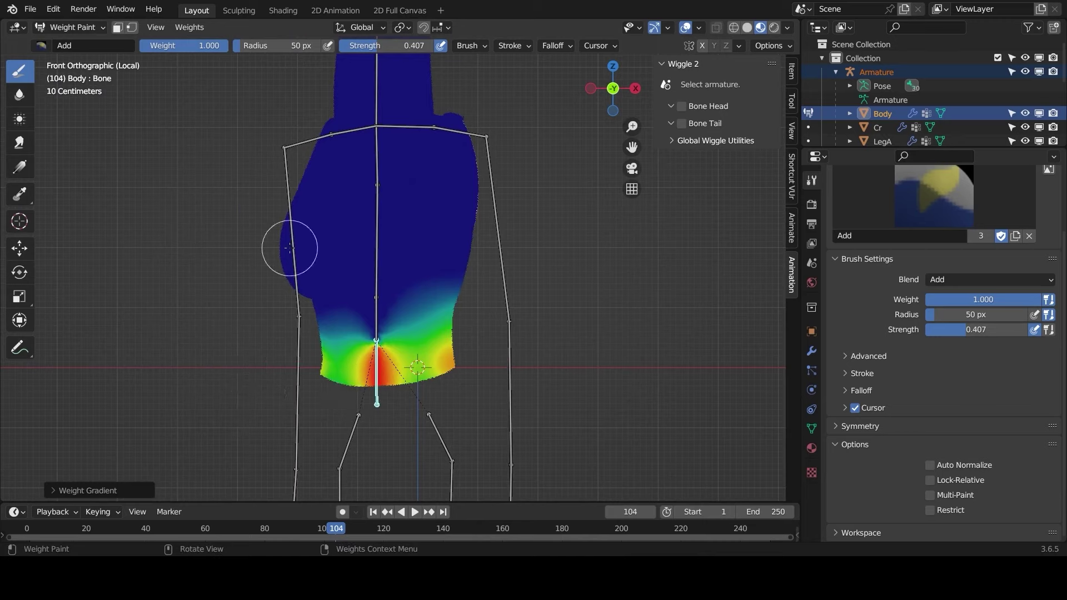
Return to Object Mode, enlarge the Outliner and isolate ShoulderB with the armature in local view
{"action": "left_click", "coordinate": [70, 27]}
{"action": "left_click", "coordinate": [78, 42]}
{"action": "left_click_drag", "start_coordinate": [939, 149], "coordinate": [939, 348]}
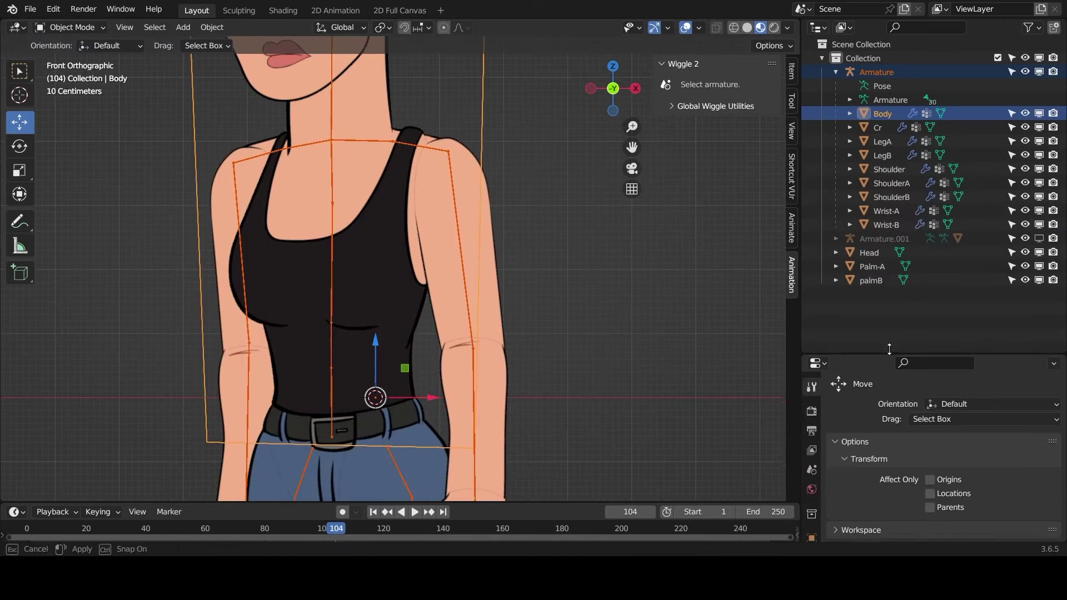
{"action": "left_click", "coordinate": [900, 198], "text": "ctrl"}
{"action": "key", "text": "KP_Divide"}
Put the armature in Pose Mode and test-rotate ShoulderB's upper arm bone Bone.013
{"action": "left_click", "coordinate": [391, 244]}
{"action": "key", "text": "ctrl+Tab"}
{"action": "left_click", "coordinate": [352, 206]}
{"action": "key", "text": "r"}
{"action": "right_click", "coordinate": [443, 281]}
{"action": "scroll", "coordinate": [322, 301], "scroll_direction": "up", "scroll_amount": 4}
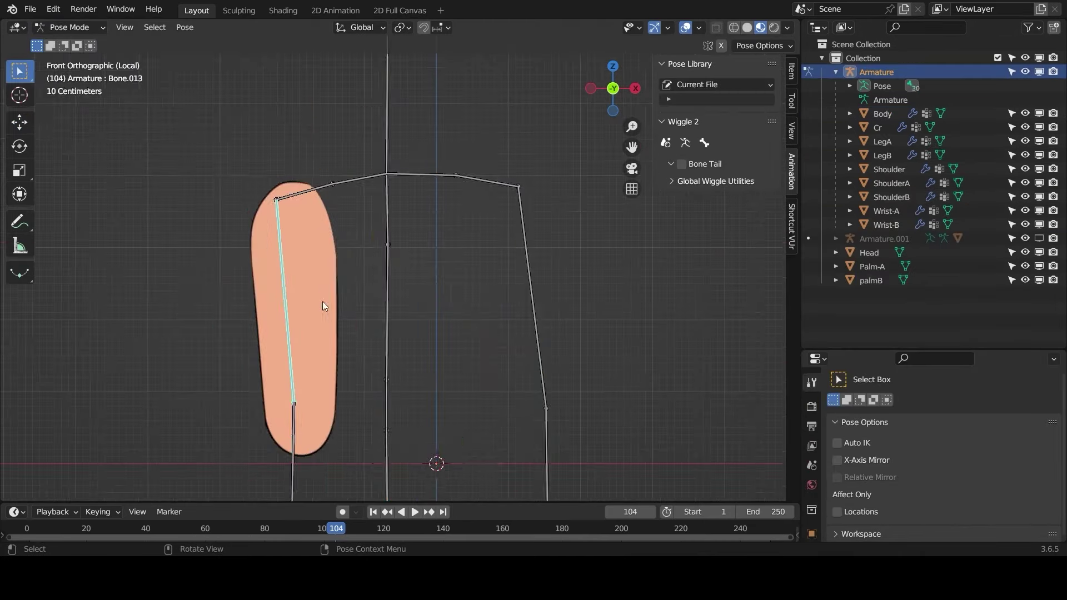
Weight paint ShoulderB with a gradient at its elbow end, and return to Object Mode with the whole character shown
{"action": "key", "text": "ctrl+Tab"}
{"action": "left_click", "coordinate": [323, 301], "text": "shift"}
{"action": "key", "text": "ctrl+Tab"}
{"action": "left_click", "coordinate": [285, 239]}
{"action": "left_click_drag", "start_coordinate": [287, 388], "coordinate": [295, 386], "text": "alt"}
{"action": "key", "text": "KP_Divide"}
{"action": "left_click", "coordinate": [70, 27]}
{"action": "left_click", "coordinate": [78, 42]}
Open Wrist-B for weight painting with the armature selected, isolate it in local view and test-rotate its forearm bone
{"action": "middle_click_drag", "start_coordinate": [259, 402], "coordinate": [259, 269], "text": "shift"}
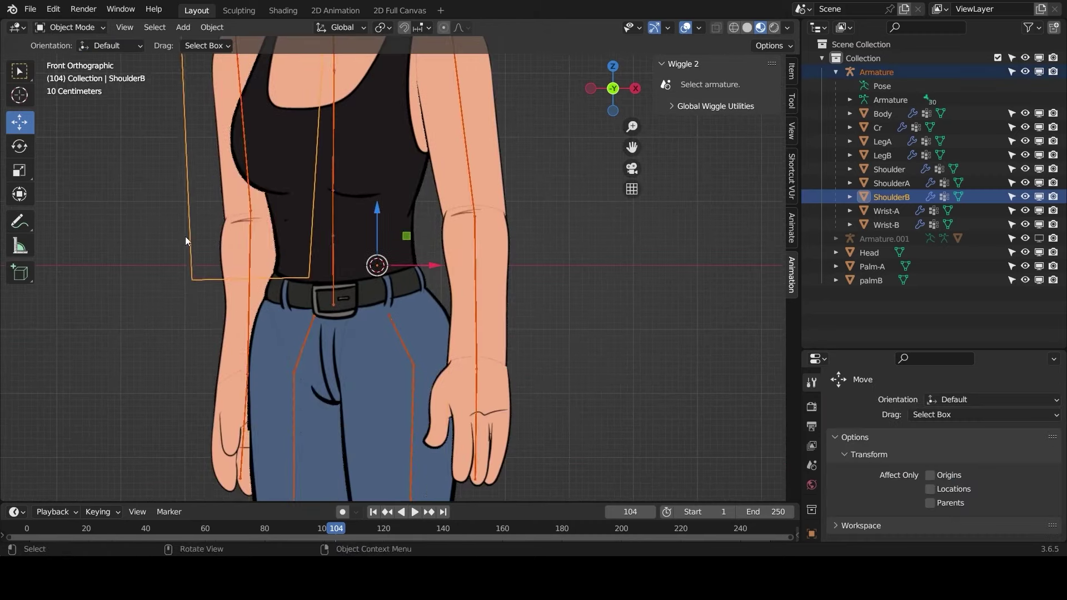
{"action": "left_click", "coordinate": [259, 269]}
{"action": "left_click", "coordinate": [259, 269]}
{"action": "left_click", "coordinate": [259, 269]}
{"action": "left_click", "coordinate": [898, 224], "text": "ctrl"}
{"action": "left_click", "coordinate": [70, 27]}
{"action": "left_click", "coordinate": [76, 102]}
{"action": "key", "text": "KP_Divide"}
{"action": "left_click", "coordinate": [324, 278], "text": "ctrl"}
{"action": "key", "text": "r"}
{"action": "right_click", "coordinate": [349, 333]}
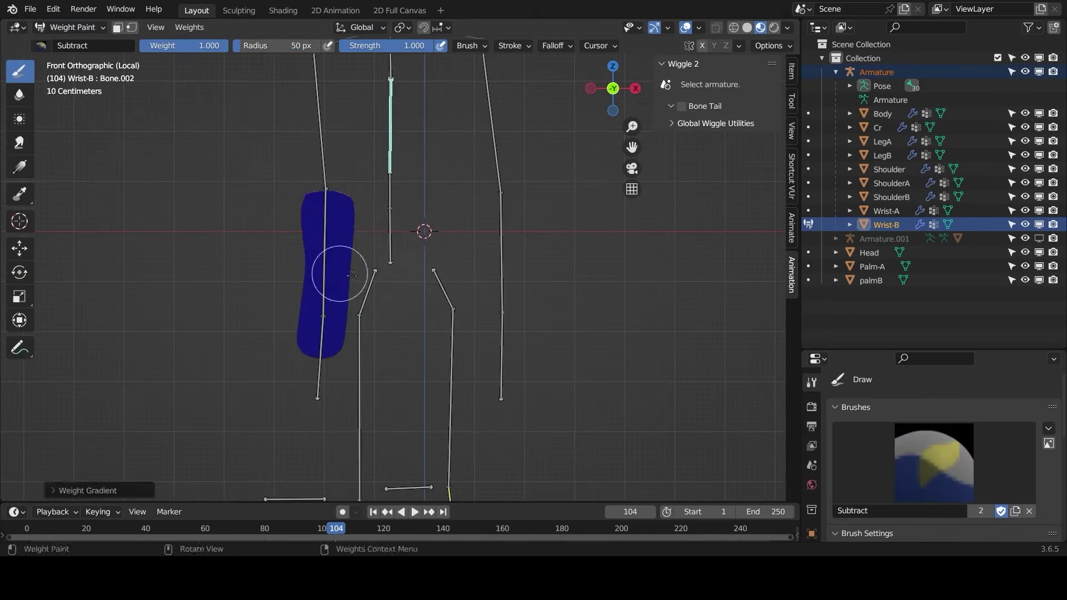
Test-rotate Wrist-B's forearm bone Bone.014 again and compare its weights with those of the hand bone
{"action": "left_click", "coordinate": [324, 283], "text": "ctrl"}
{"action": "key", "text": "r"}
{"action": "right_click", "coordinate": [496, 306]}
{"action": "left_click", "coordinate": [319, 358], "text": "ctrl"}
{"action": "left_click", "coordinate": [320, 271], "text": "ctrl"}
Switch the brush to Add, strengthen Wrist-B's weights for Bone.014 with a gradient and test-rotate the bone
{"action": "left_click", "coordinate": [42, 46]}
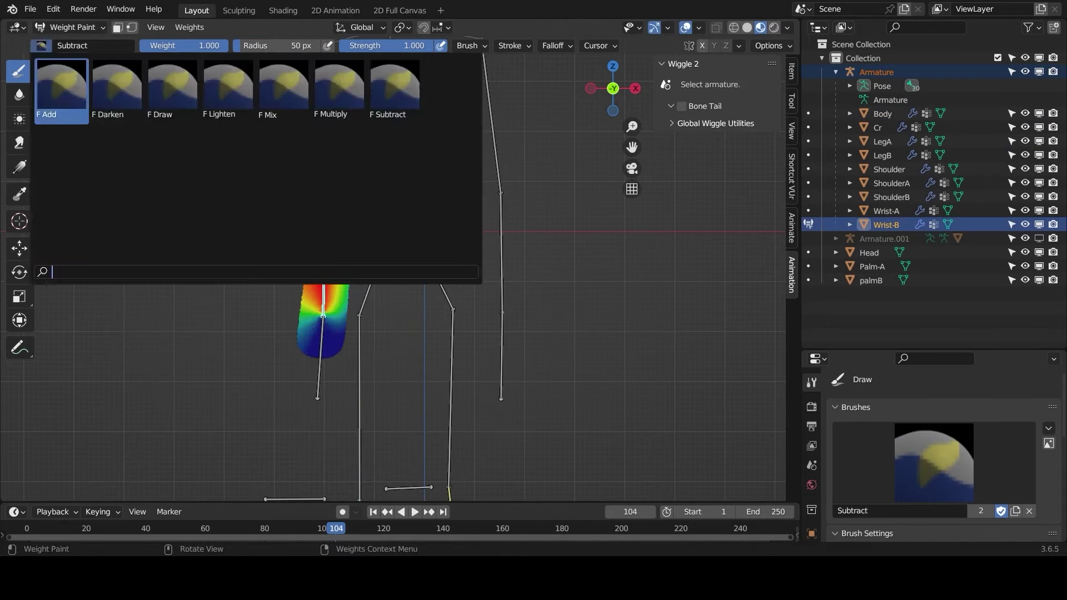
{"action": "left_click", "coordinate": [61, 89]}
{"action": "left_click_drag", "start_coordinate": [372, 265], "coordinate": [340, 304], "text": "alt"}
{"action": "key", "text": "r"}
{"action": "right_click", "coordinate": [509, 119]}
{"action": "scroll", "coordinate": [334, 272], "scroll_direction": "down", "scroll_amount": 3}
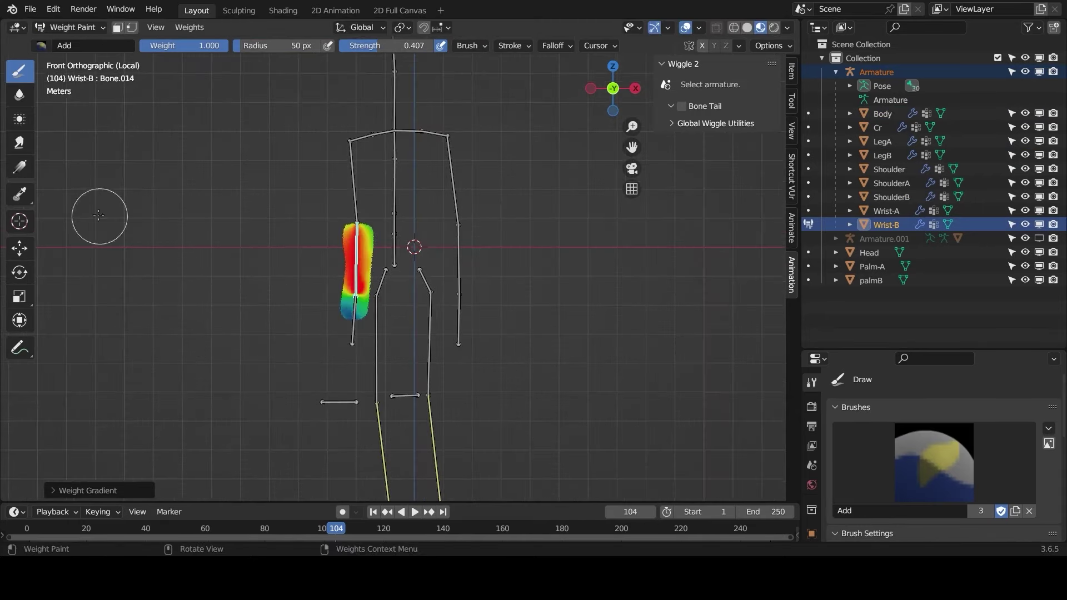
Leave Wrist-B's weight painting and local view, and test-move the armature's root bone in Pose Mode
{"action": "left_click", "coordinate": [70, 27]}
{"action": "left_click", "coordinate": [78, 41]}
{"action": "key", "text": "KP_Divide"}
{"action": "left_click", "coordinate": [438, 344]}
{"action": "scroll", "coordinate": [400, 311], "scroll_direction": "down", "scroll_amount": 2}
{"action": "left_click", "coordinate": [370, 244]}
{"action": "left_click", "coordinate": [71, 27]}
{"action": "left_click", "coordinate": [76, 72]}
{"action": "key", "text": "g"}
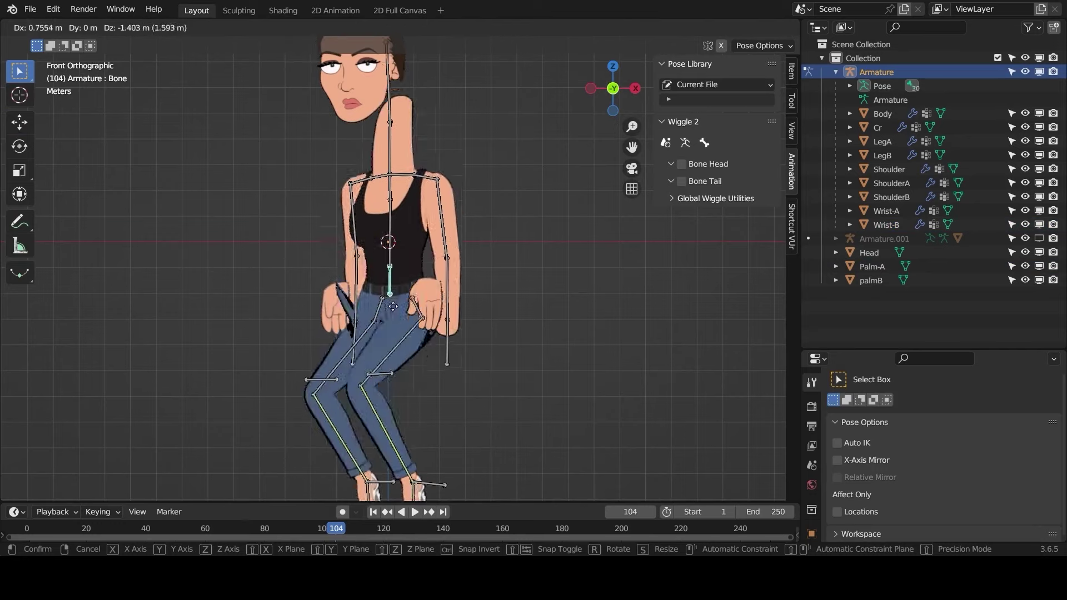
{"action": "right_click", "coordinate": [388, 277]}
Open LegA for weight painting and isolate it in local view
{"action": "left_click", "coordinate": [403, 359]}
{"action": "left_click", "coordinate": [71, 27]}
{"action": "left_click", "coordinate": [76, 103]}
{"action": "key", "text": "KP_Divide"}
{"action": "scroll", "coordinate": [380, 240], "scroll_direction": "up", "scroll_amount": 4}
Switch the brush to Subtract and remove LegA's weights for hand bone Bone.012 and the other leg's thigh bone with gradients
{"action": "left_click", "coordinate": [482, 325], "text": "ctrl"}
{"action": "left_click", "coordinate": [42, 46]}
{"action": "left_click", "coordinate": [120, 150]}
{"action": "left_click_drag", "start_coordinate": [531, 227], "coordinate": [206, 390], "text": "alt"}
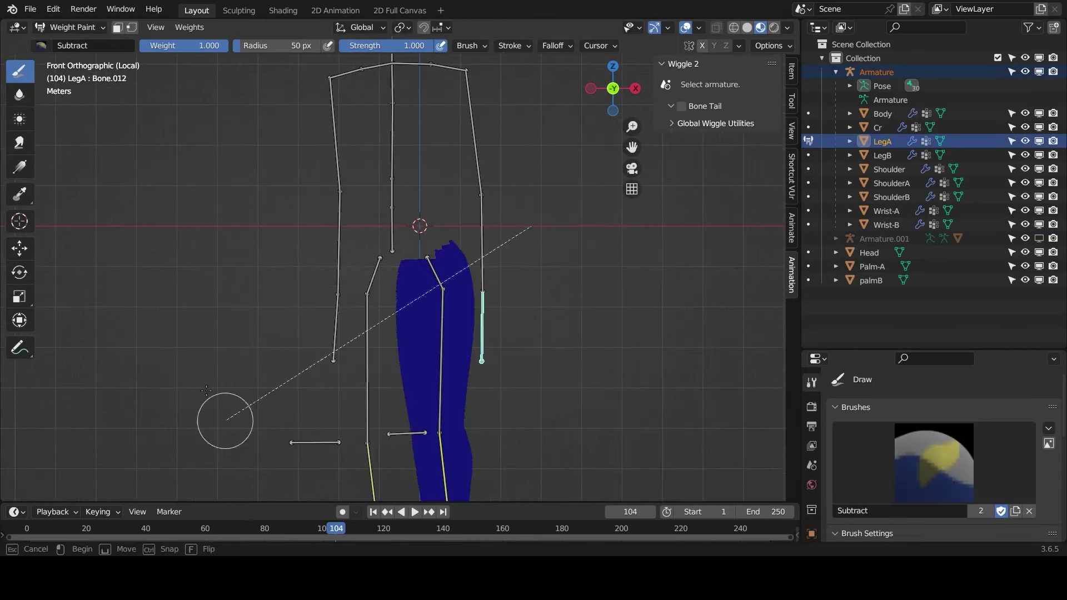
{"action": "left_click_drag", "start_coordinate": [562, 348], "coordinate": [573, 350], "text": "alt"}
{"action": "left_click", "coordinate": [367, 356], "text": "ctrl"}
{"action": "left_click_drag", "start_coordinate": [405, 317], "coordinate": [582, 342], "text": "alt"}
Strengthen LegA's weights for thigh bone Bone.017 with an Add gradient, and test-move the root bone
{"action": "left_click", "coordinate": [441, 345], "text": "ctrl"}
{"action": "left_click", "coordinate": [42, 46]}
{"action": "left_click", "coordinate": [61, 86]}
{"action": "left_click_drag", "start_coordinate": [471, 324], "coordinate": [381, 360], "text": "alt"}
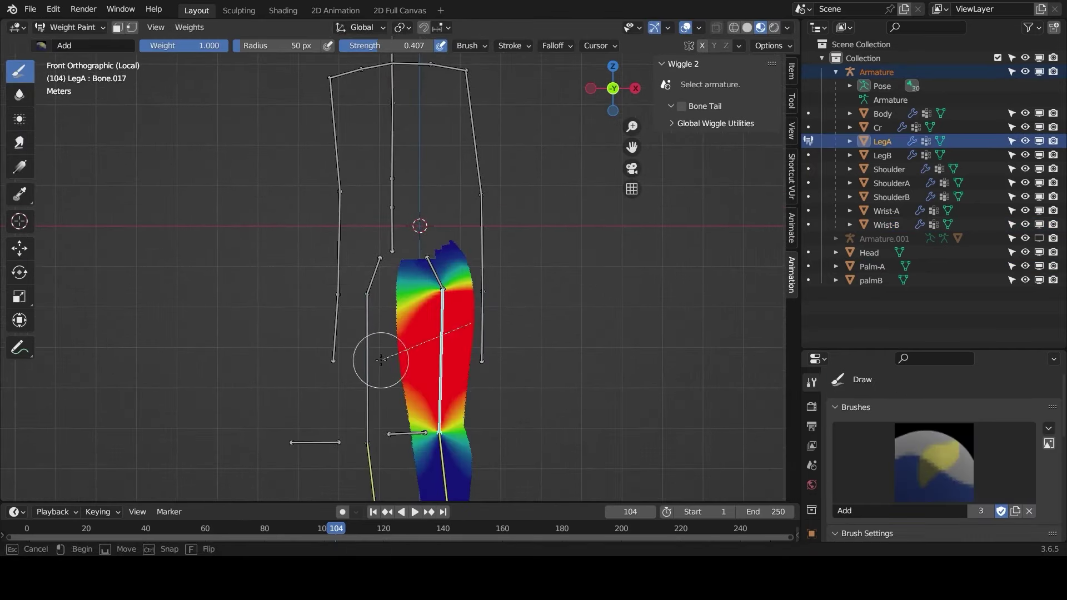
{"action": "left_click", "coordinate": [392, 240], "text": "ctrl"}
{"action": "key", "text": "g"}
{"action": "right_click", "coordinate": [448, 328]}
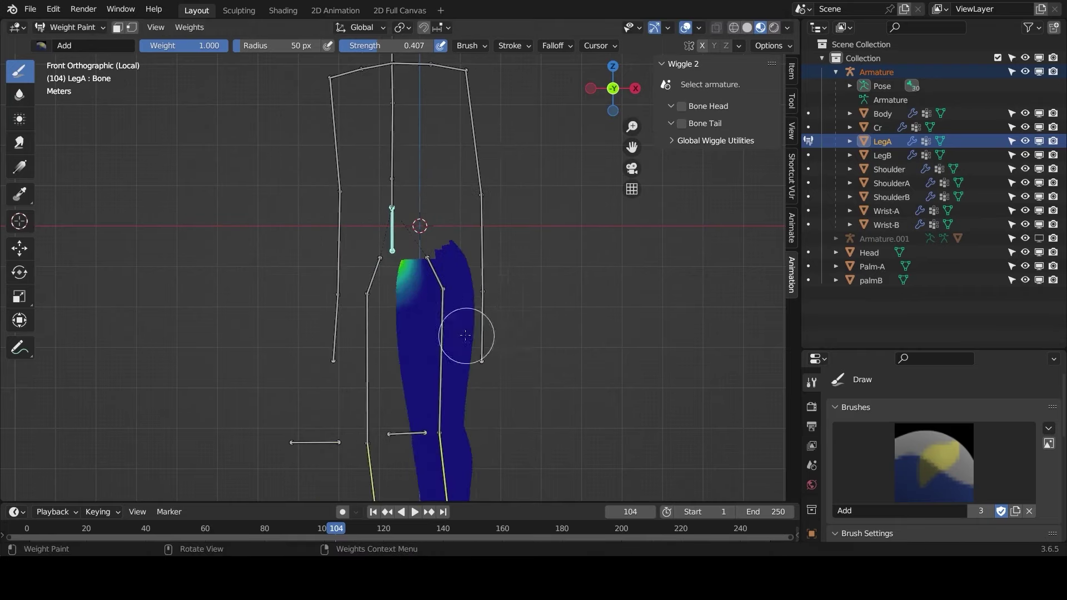
Leave LegA, select LegB with the armature and isolate LegB in local view for weight painting
{"action": "key", "text": "KP_Divide"}
{"action": "key", "text": "ctrl+Tab"}
{"action": "left_click", "coordinate": [278, 273]}
{"action": "left_click", "coordinate": [402, 306]}
{"action": "left_click", "coordinate": [884, 155], "text": "ctrl"}
{"action": "key", "text": "ctrl+Tab"}
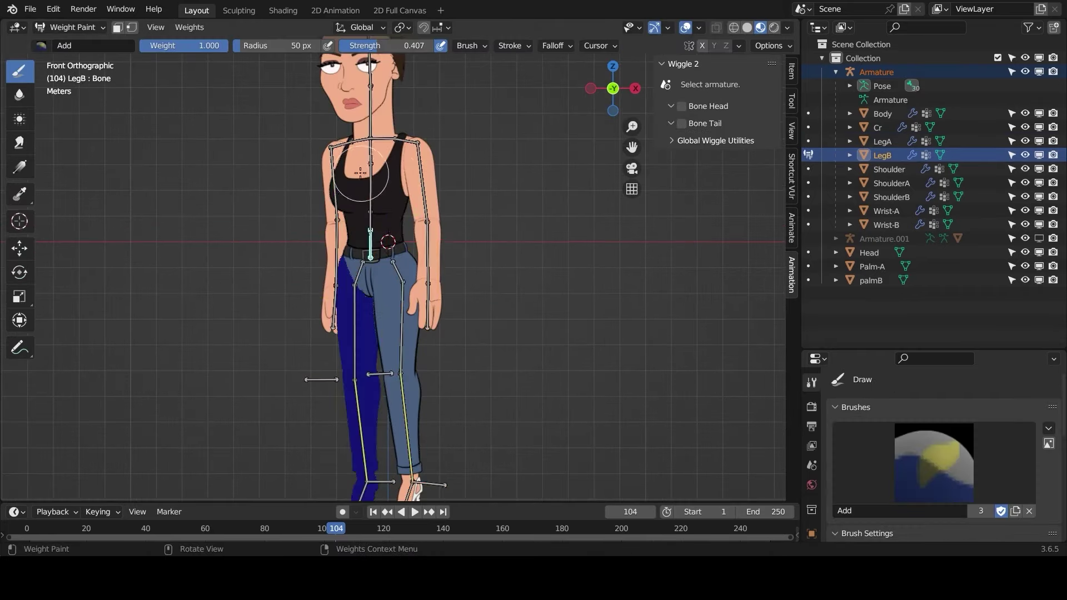
{"action": "key", "text": "KP_Divide"}
{"action": "scroll", "coordinate": [384, 270], "scroll_direction": "up", "scroll_amount": 3}
Strengthen LegB's weights for thigh bone Bone.022 with an adding gradient, and check its hip, shin and foot bone weights
{"action": "left_click_drag", "start_coordinate": [460, 310], "coordinate": [436, 460], "text": "alt"}
{"action": "middle_click_drag", "start_coordinate": [436, 460], "coordinate": [423, 348], "text": "shift"}
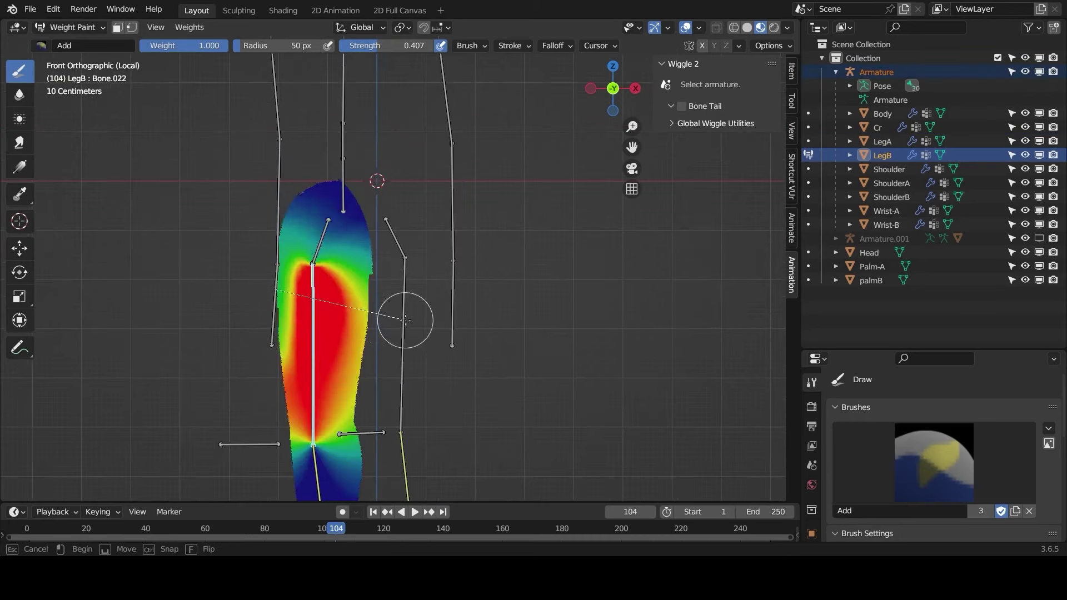
{"action": "left_click", "coordinate": [322, 242], "text": "ctrl"}
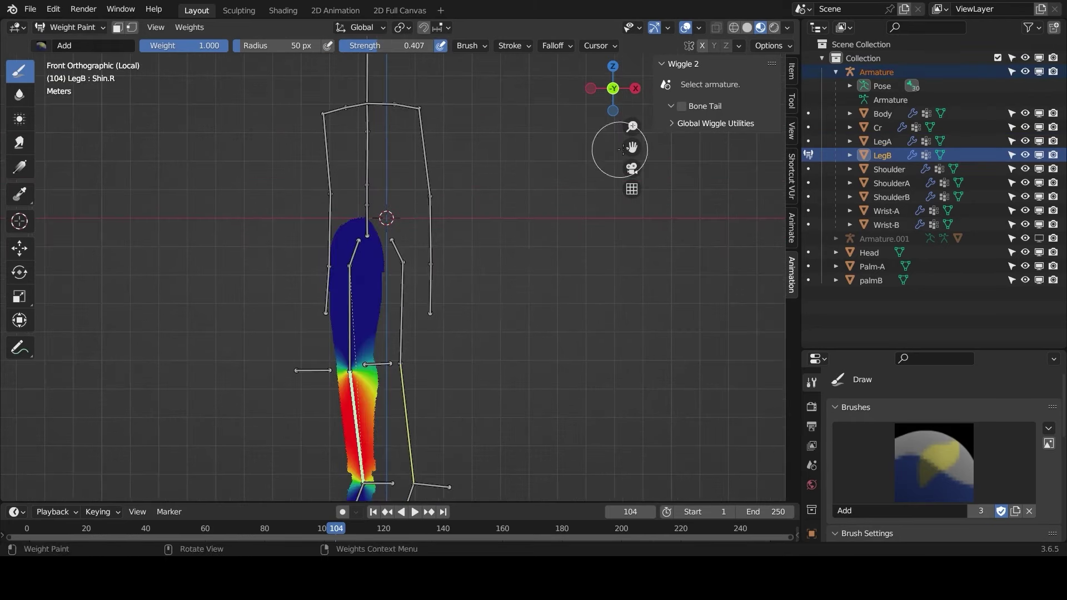
{"action": "scroll", "coordinate": [350, 381], "scroll_direction": "up", "scroll_amount": 4}
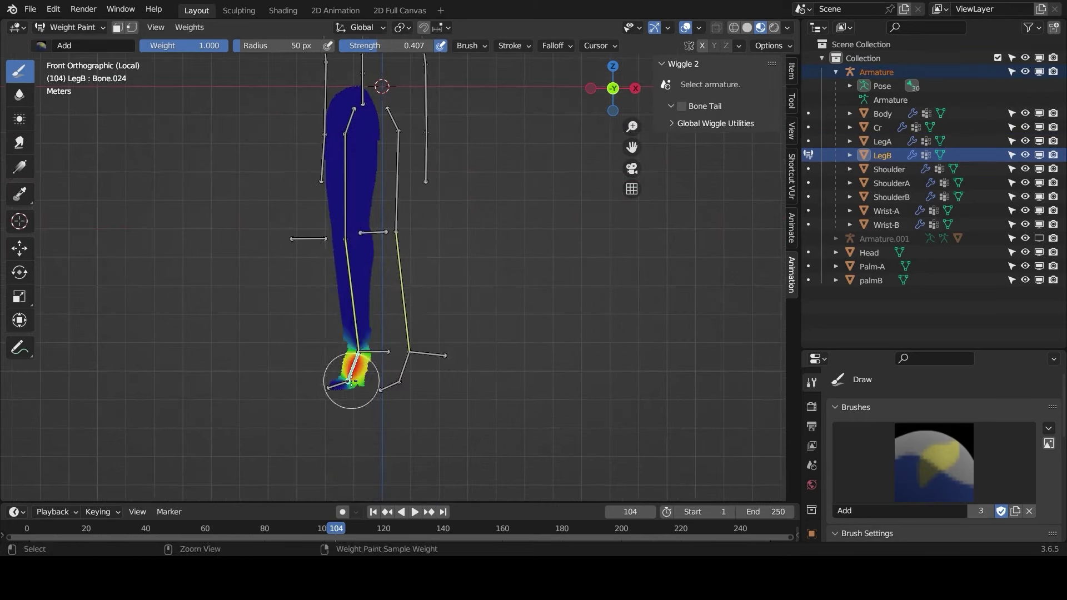
{"action": "scroll", "coordinate": [320, 383], "scroll_direction": "down", "scroll_amount": 3}
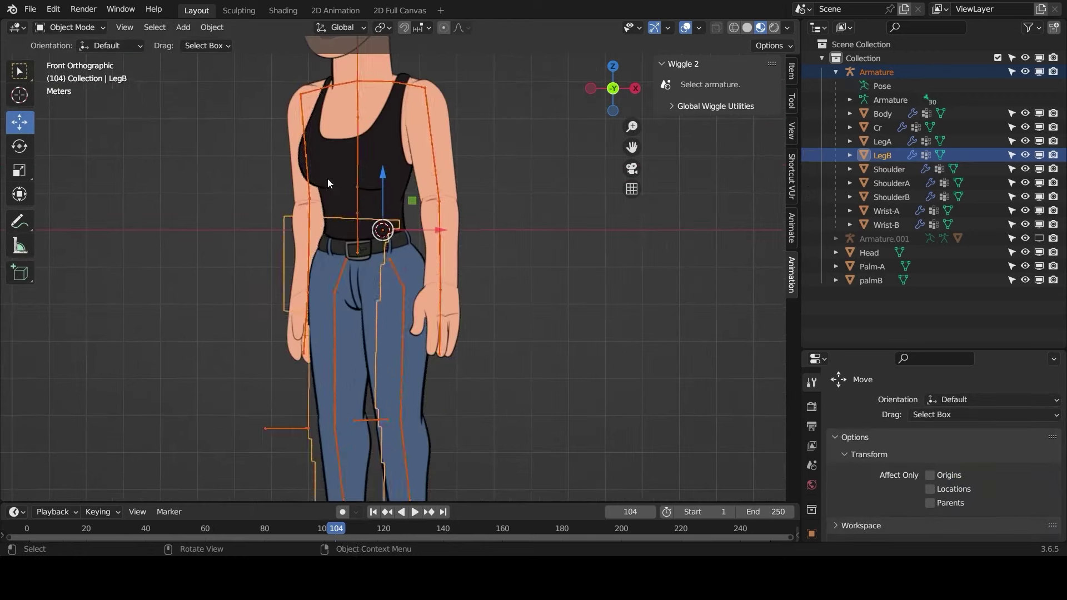
Reopen Wrist-B for weight painting in local view and test-rotate hand bone Bone.015 and forearm bone Bone.014
{"action": "left_click", "coordinate": [394, 239]}
{"action": "key", "text": "KP_Divide"}
{"action": "key", "text": "ctrl+Tab"}
{"action": "key", "text": "r"}
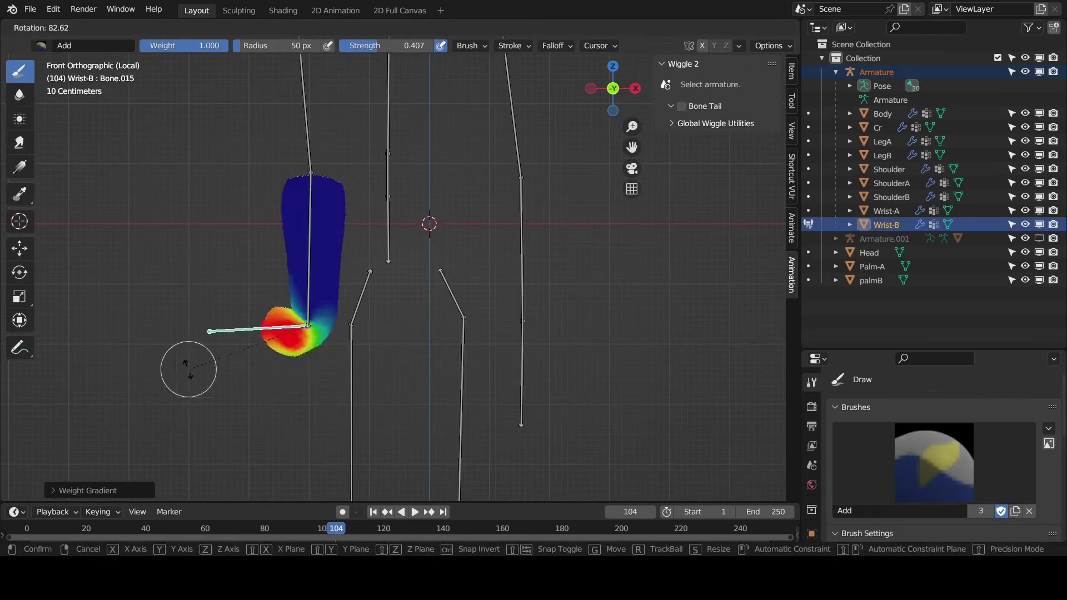
{"action": "right_click", "coordinate": [223, 319]}
{"action": "left_click", "coordinate": [307, 264], "text": "ctrl"}
{"action": "key", "text": "r"}
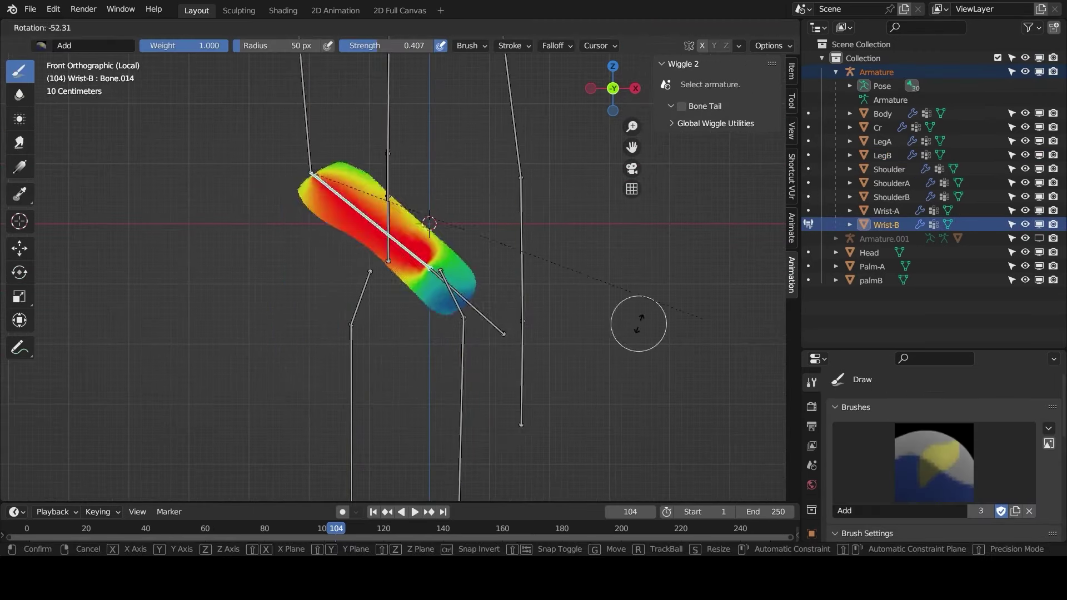
{"action": "right_click", "coordinate": [556, 372]}
Leave Wrist-B's weight painting and local view, and test-move the armature's root bone in Pose Mode
{"action": "left_click", "coordinate": [361, 297], "text": "ctrl"}
{"action": "key", "text": "ctrl+Tab"}
{"action": "key", "text": "KP_Divide"}
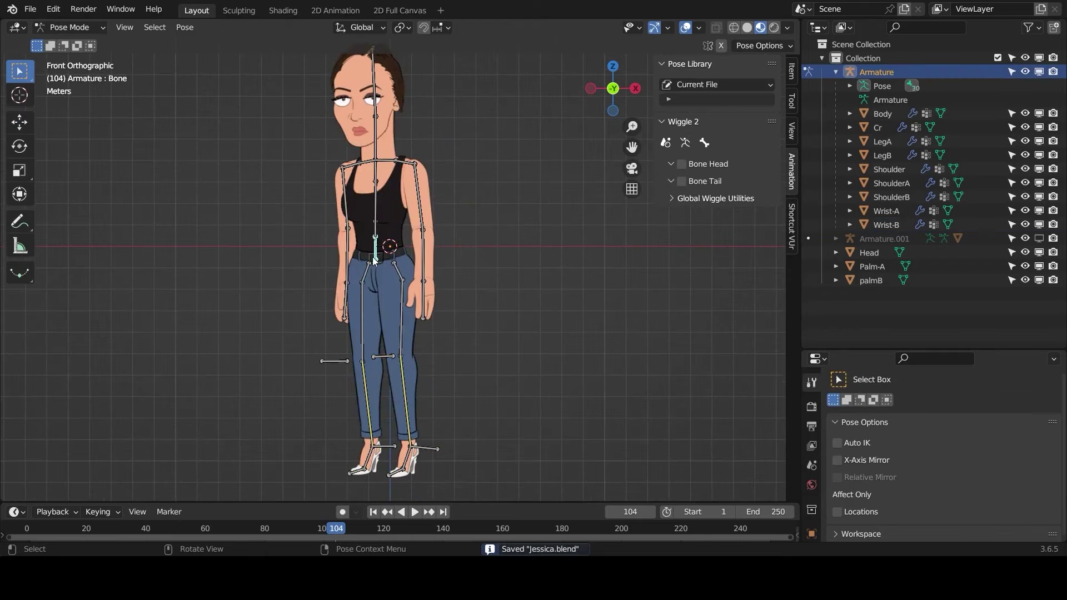
{"action": "key", "text": "g"}
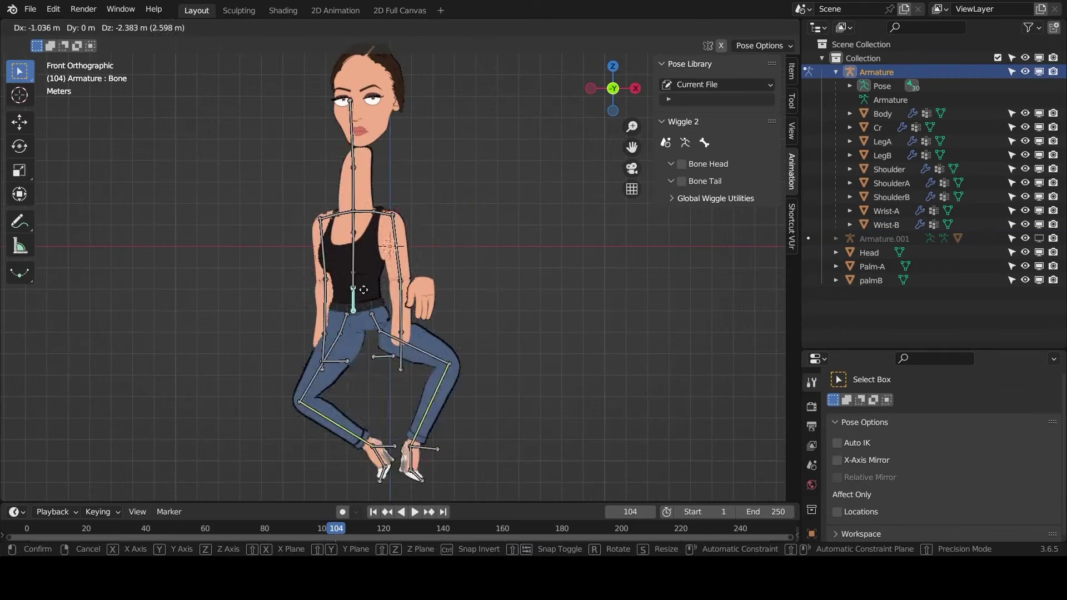
{"action": "key", "text": "Return"}
Switch the armature to Edit Mode and select the right foot bone together with shin bone Shin.R
{"action": "scroll", "coordinate": [602, 243], "scroll_direction": "up", "scroll_amount": 7}
{"action": "key", "text": "Tab"}
{"action": "left_click", "coordinate": [362, 445]}
{"action": "left_click_drag", "start_coordinate": [632, 146], "coordinate": [632, 53]}
{"action": "left_click", "coordinate": [369, 290], "text": "shift"}
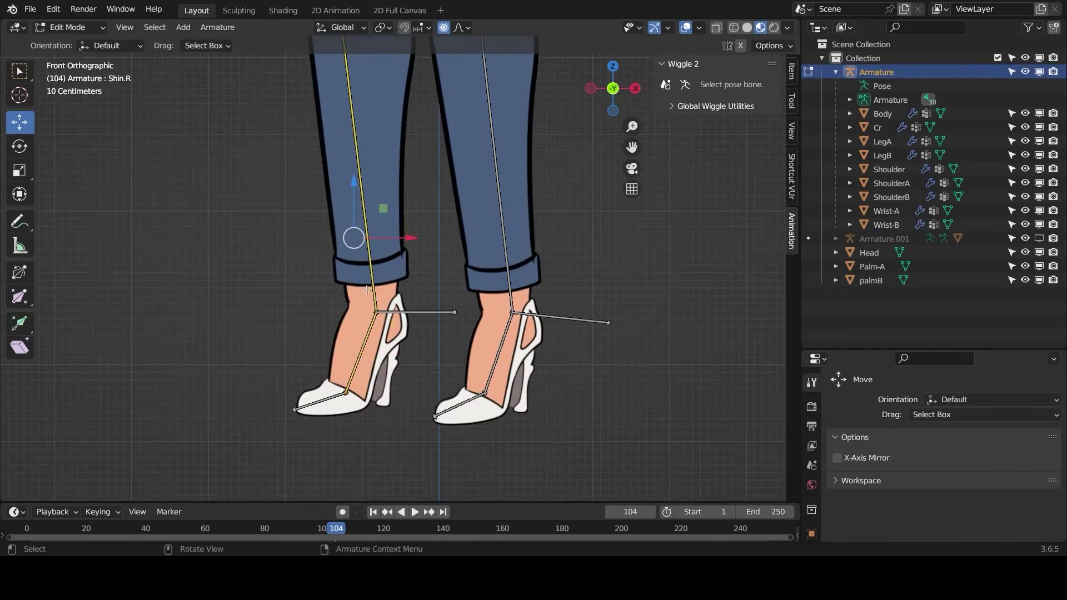
Return to Pose Mode, test-rotate the bone ankle.L and test-move the other foot's ankle bone
{"action": "key", "text": "ctrl+Tab"}
{"action": "left_click", "coordinate": [572, 320]}
{"action": "key", "text": "r"}
{"action": "right_click", "coordinate": [582, 272]}
{"action": "left_click", "coordinate": [410, 314]}
{"action": "key", "text": "g"}
{"action": "right_click", "coordinate": [412, 348]}
Give foot bone Bone.024 a Copy Location constraint targeting Armature's bone Shin.R with Head/Tail at 1.000
{"action": "left_click", "coordinate": [372, 330]}
{"action": "left_click_drag", "start_coordinate": [889, 349], "coordinate": [889, 200]}
{"action": "left_click", "coordinate": [811, 462]}
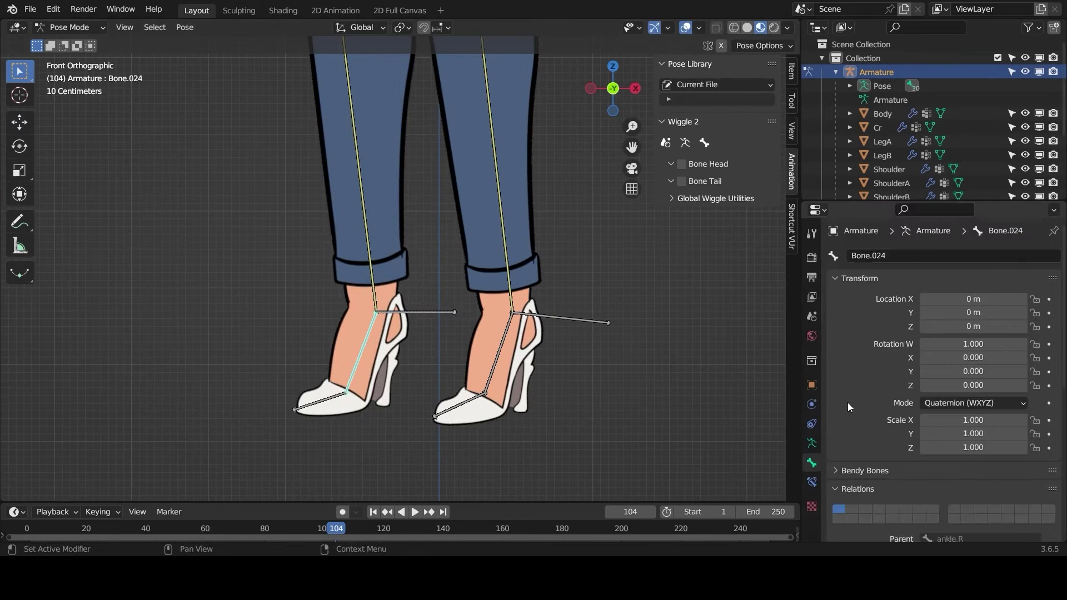
{"action": "left_click", "coordinate": [811, 482]}
{"action": "left_click", "coordinate": [867, 256]}
{"action": "left_click", "coordinate": [813, 296]}
{"action": "left_click", "coordinate": [974, 299]}
{"action": "left_click", "coordinate": [974, 315]}
{"action": "left_click", "coordinate": [931, 391]}
{"action": "left_click_drag", "start_coordinate": [933, 330], "coordinate": [1033, 330]}
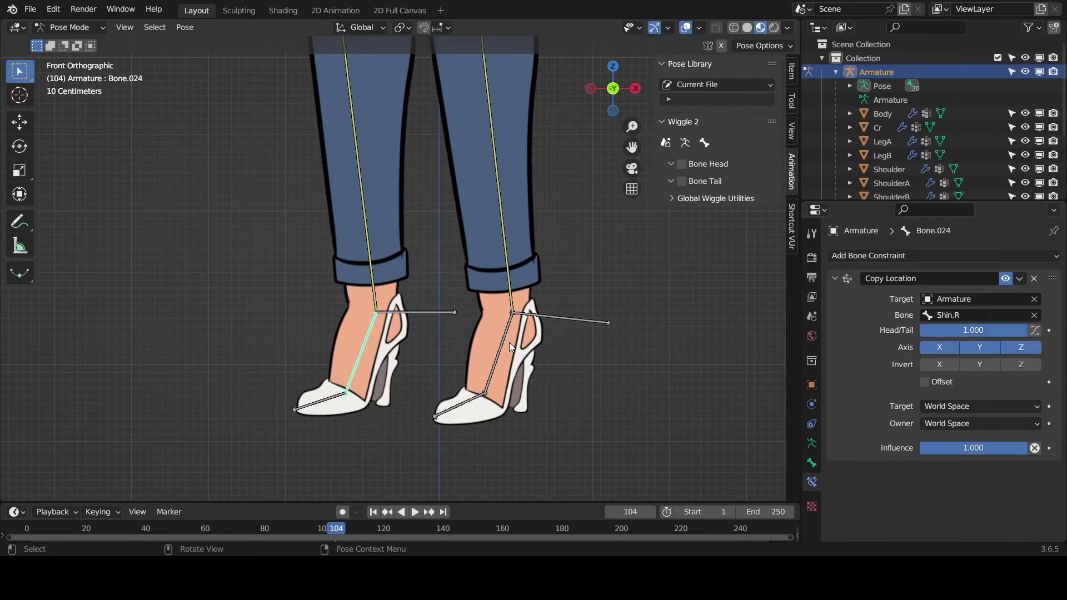
Add a Copy Location constraint to the other foot bone, targeting its own shin bone in Armature at the tail end
{"action": "left_click", "coordinate": [498, 355]}
{"action": "left_click", "coordinate": [867, 256]}
{"action": "left_click", "coordinate": [813, 296]}
{"action": "left_click", "coordinate": [964, 299]}
{"action": "left_click", "coordinate": [961, 315]}
{"action": "left_click", "coordinate": [959, 315]}
{"action": "left_click", "coordinate": [931, 332]}
{"action": "left_click_drag", "start_coordinate": [932, 332], "coordinate": [1033, 332]}
Test-move ankle.L and the root bone to check how the constrained feet follow
{"action": "left_click", "coordinate": [537, 326]}
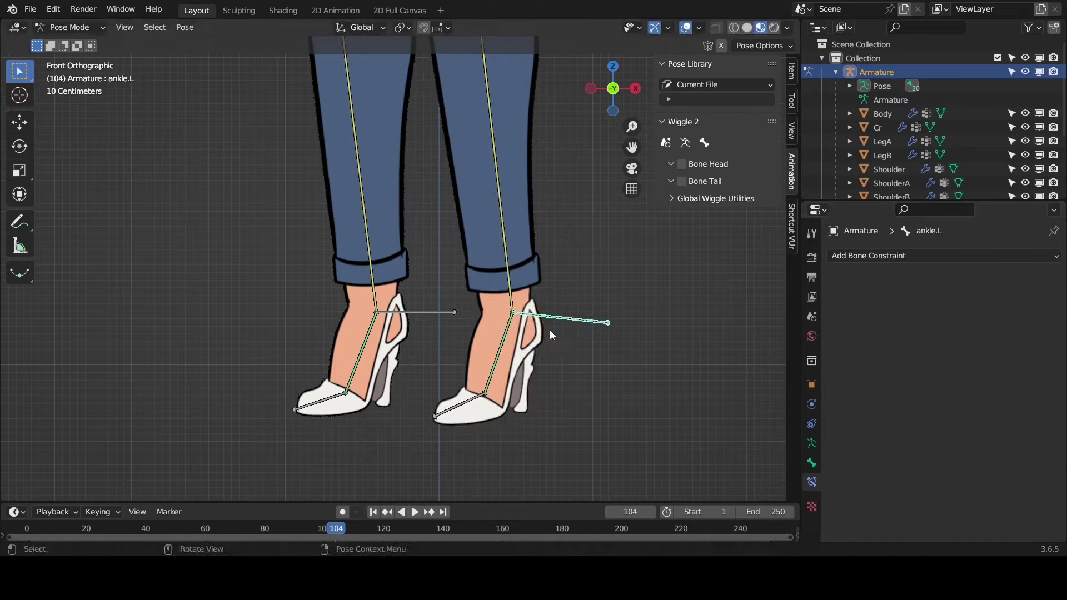
{"action": "key", "text": "g"}
{"action": "right_click", "coordinate": [556, 328]}
{"action": "scroll", "coordinate": [411, 266], "scroll_direction": "down", "scroll_amount": 5}
{"action": "left_click", "coordinate": [388, 100]}
{"action": "key", "text": "g"}
Parent the open palm mesh to hand bone Bone.012 and test-move the rig
{"action": "middle_click_drag", "start_coordinate": [412, 127], "coordinate": [414, 374], "text": "shift"}
{"action": "scroll", "coordinate": [483, 333], "scroll_direction": "up", "scroll_amount": 2}
{"action": "middle_click_drag", "start_coordinate": [478, 439], "coordinate": [482, 292], "text": "shift"}
{"action": "left_click", "coordinate": [476, 314], "text": "shift"}
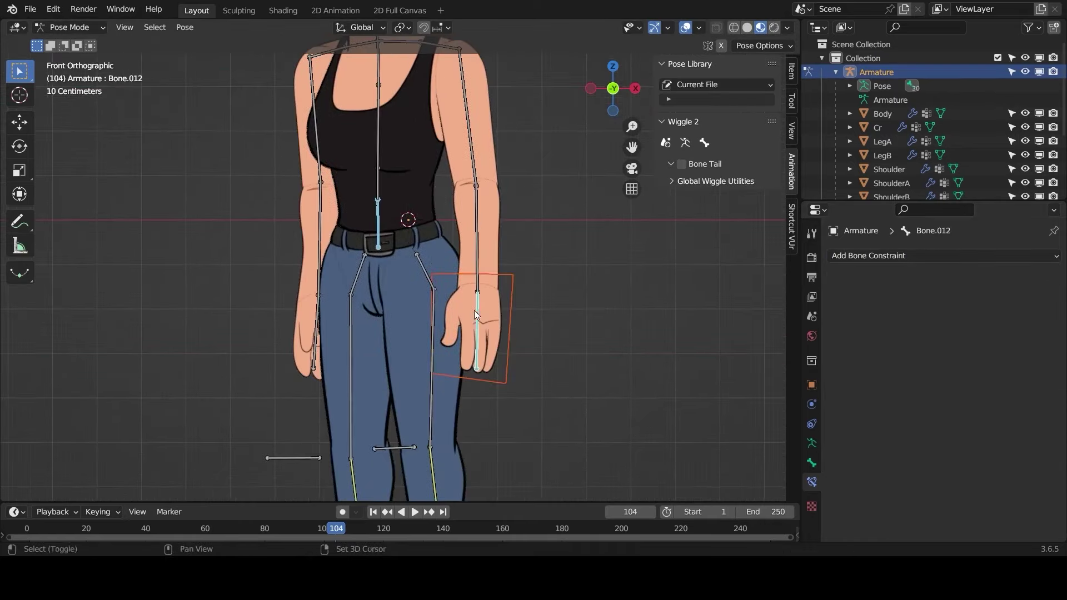
{"action": "key", "text": "ctrl+p"}
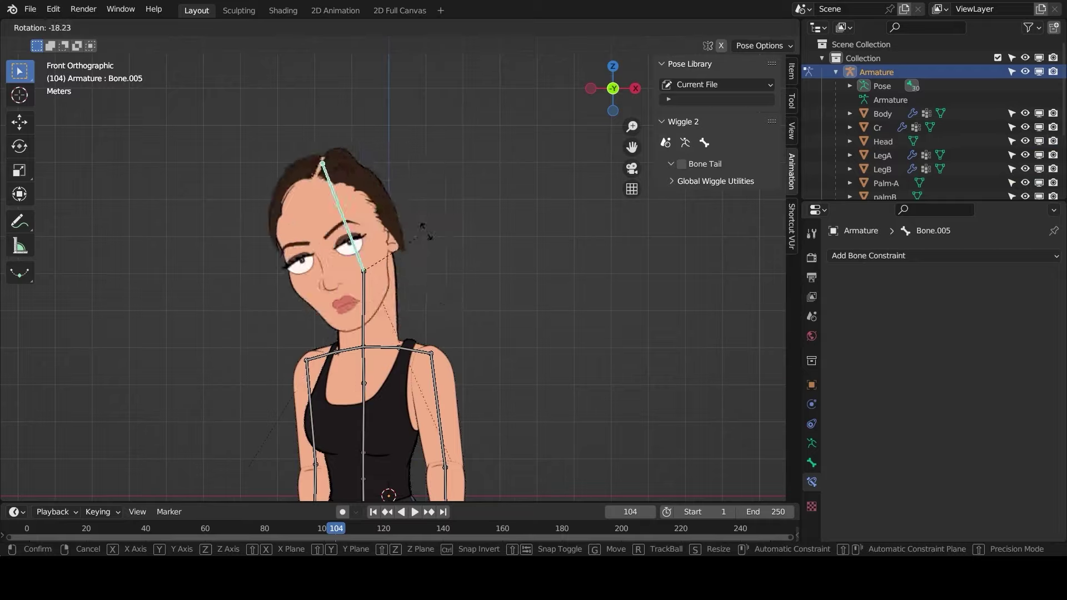
{"action": "scroll", "coordinate": [389, 277], "scroll_direction": "down", "scroll_amount": 3}
{"action": "key", "text": "g"}
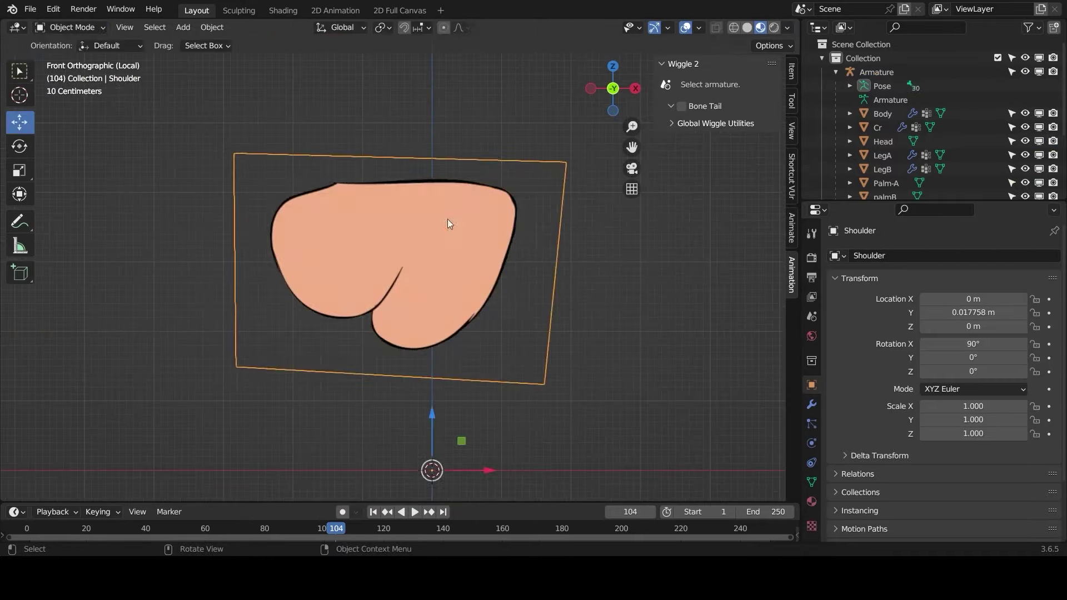
Parent the Shoulder mesh to the armature from Object Mode, and select upper-arm bone Bone.010 in Pose Mode
{"action": "left_click", "coordinate": [69, 27]}
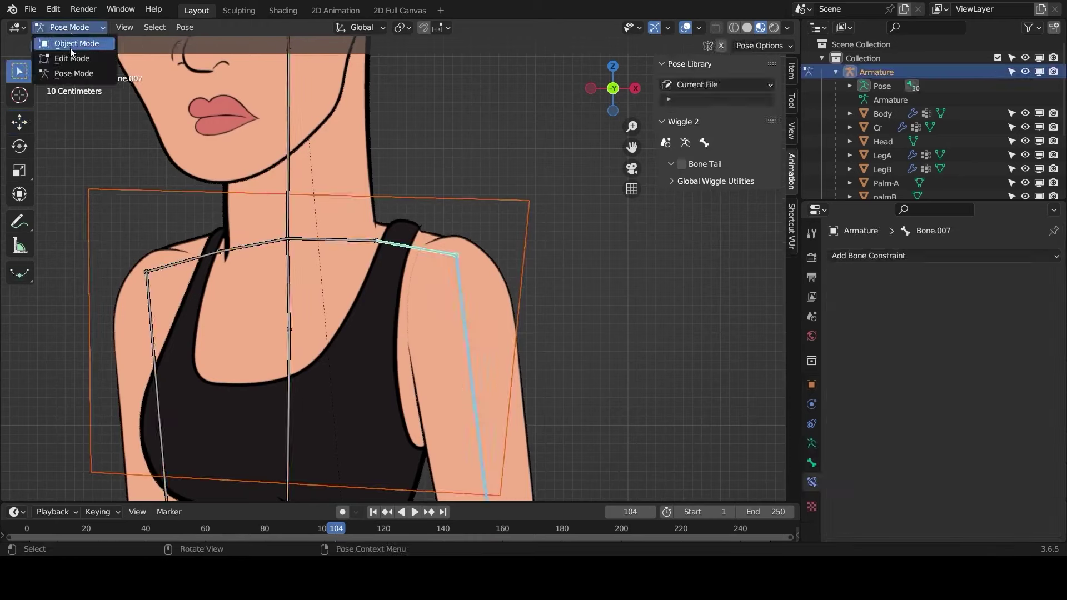
{"action": "left_click", "coordinate": [72, 47]}
{"action": "key", "text": "ctrl+p"}
{"action": "left_click", "coordinate": [401, 220]}
{"action": "left_click", "coordinate": [69, 27]}
{"action": "left_click", "coordinate": [74, 74]}
{"action": "left_click", "coordinate": [460, 313]}
{"action": "scroll", "coordinate": [460, 314], "scroll_direction": "down", "scroll_amount": 8}
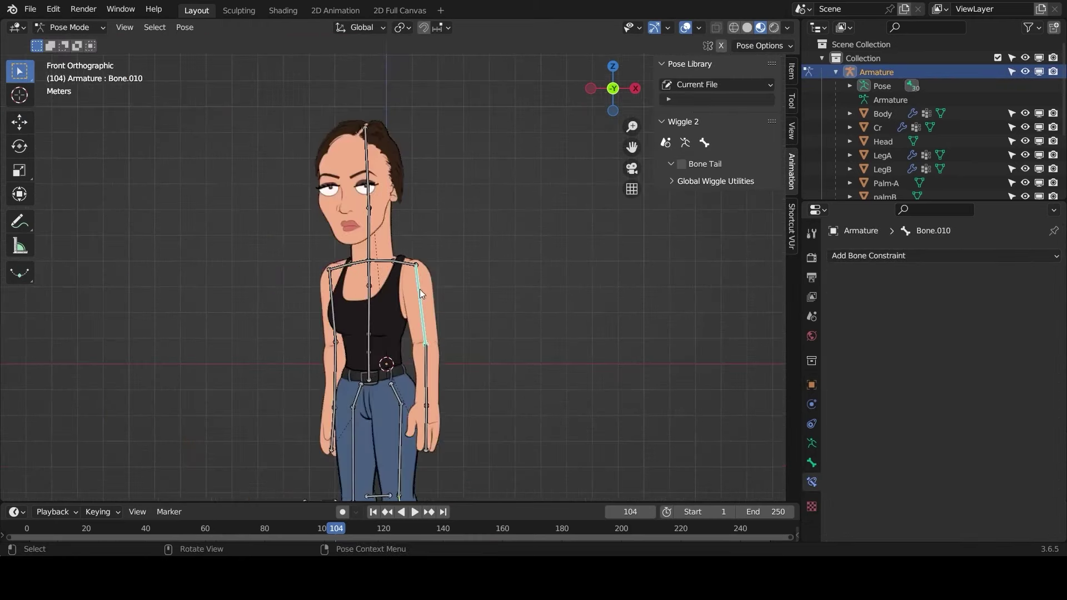
Collapse the Armature hierarchy and bring up the hair rig Armature.001 with its HAIR mesh
{"action": "left_click", "coordinate": [835, 72]}
{"action": "left_click", "coordinate": [884, 85]}
{"action": "left_click", "coordinate": [883, 128]}
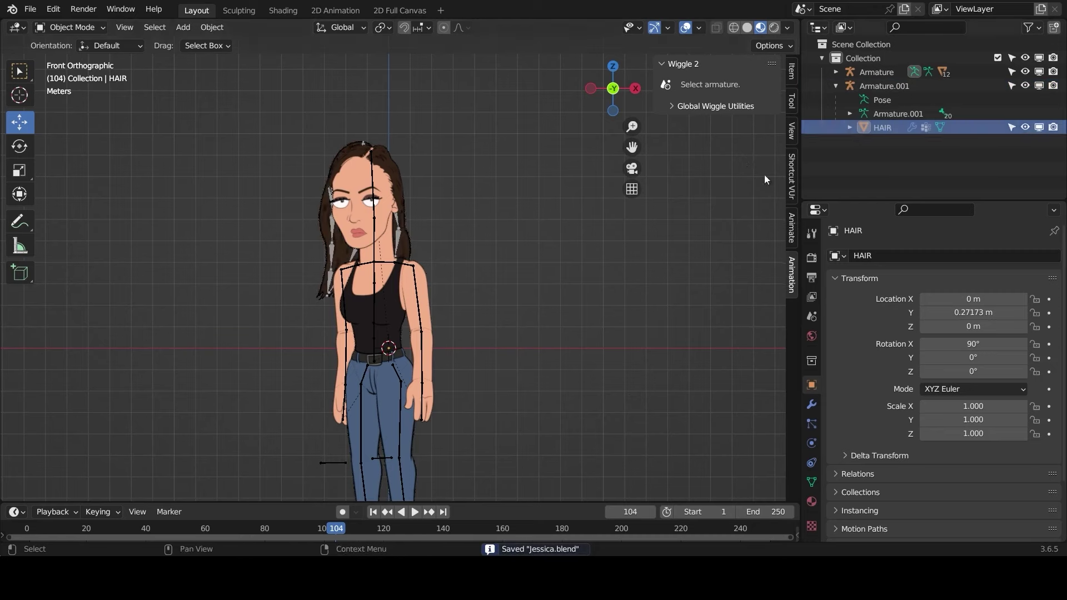
Set the viewport display of hair armature Armature.001's bones to Stick
{"action": "scroll", "coordinate": [631, 147], "scroll_direction": "up", "scroll_amount": 5}
{"action": "left_click_drag", "start_coordinate": [632, 147], "coordinate": [672, 297]}
{"action": "left_click", "coordinate": [273, 333]}
{"action": "left_click", "coordinate": [279, 342]}
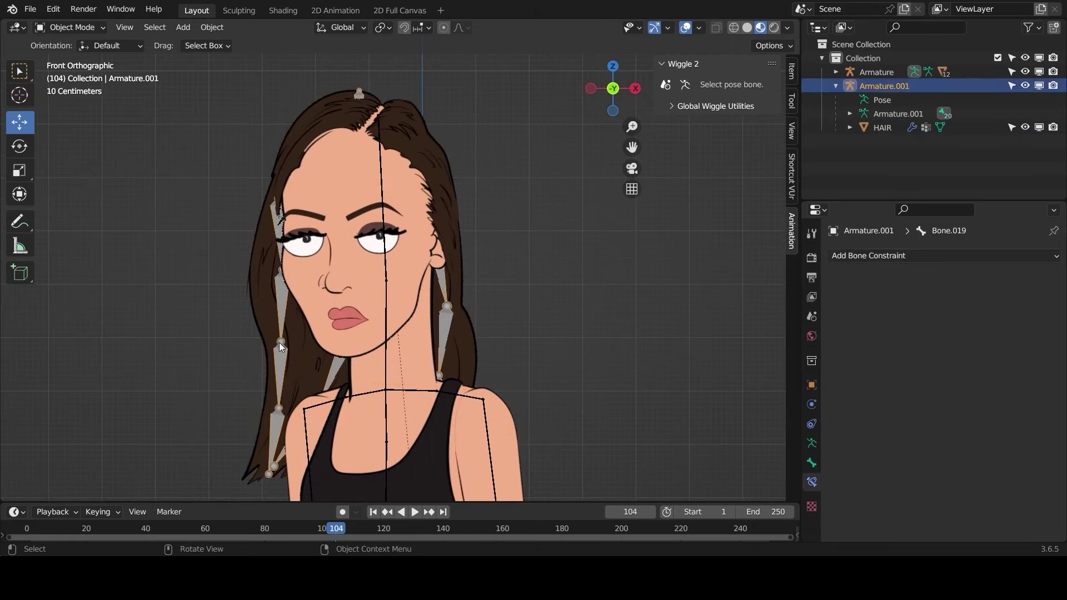
{"action": "left_click", "coordinate": [811, 443]}
{"action": "left_click", "coordinate": [975, 461]}
{"action": "left_click", "coordinate": [950, 425]}
{"action": "left_click", "coordinate": [388, 244]}
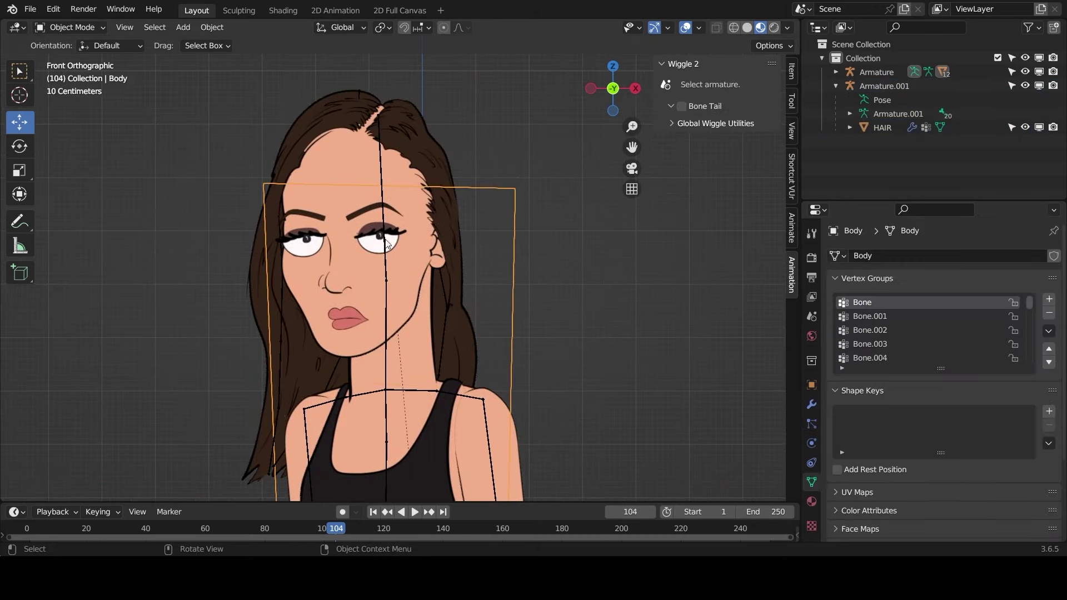
Parent the hair armature Armature.001 to head bone Bone.005 of the main armature
{"action": "left_click", "coordinate": [280, 284]}
{"action": "left_click", "coordinate": [282, 285]}
{"action": "left_click", "coordinate": [381, 149], "text": "shift"}
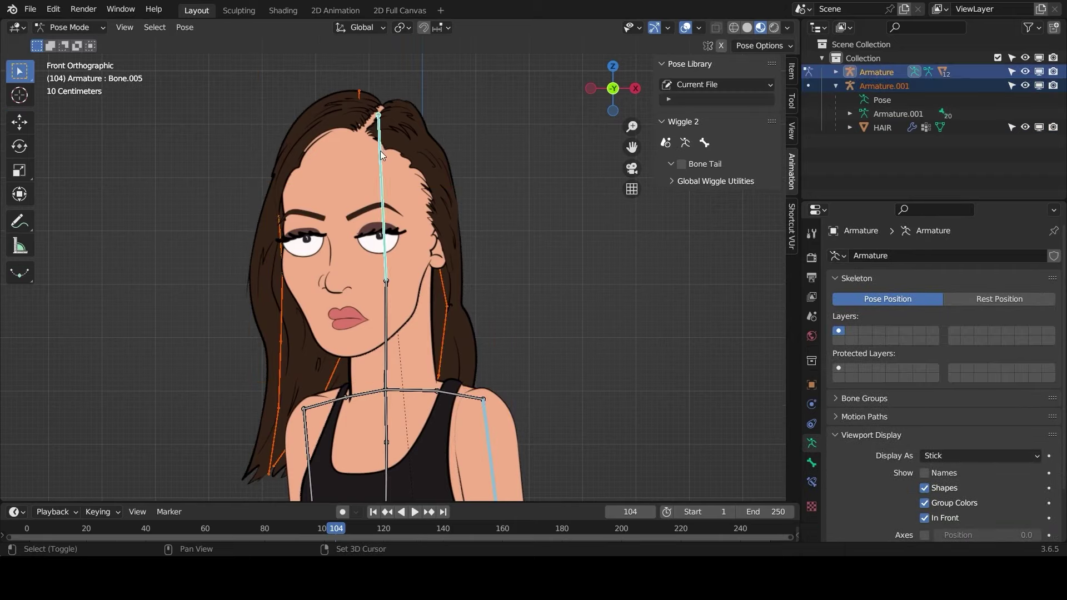
{"action": "key", "text": "ctrl+p"}
{"action": "left_click", "coordinate": [384, 251]}
Test-move the root bone with the hair attached and save the file
{"action": "scroll", "coordinate": [389, 278], "scroll_direction": "down", "scroll_amount": 5}
{"action": "middle_click_drag", "start_coordinate": [396, 402], "coordinate": [393, 284], "text": "shift"}
{"action": "key", "text": "ctrl+Tab"}
{"action": "key", "text": "ctrl+Tab"}
{"action": "key", "text": "g"}
{"action": "key", "text": "Escape"}
{"action": "scroll", "coordinate": [431, 198], "scroll_direction": "up", "scroll_amount": 2}
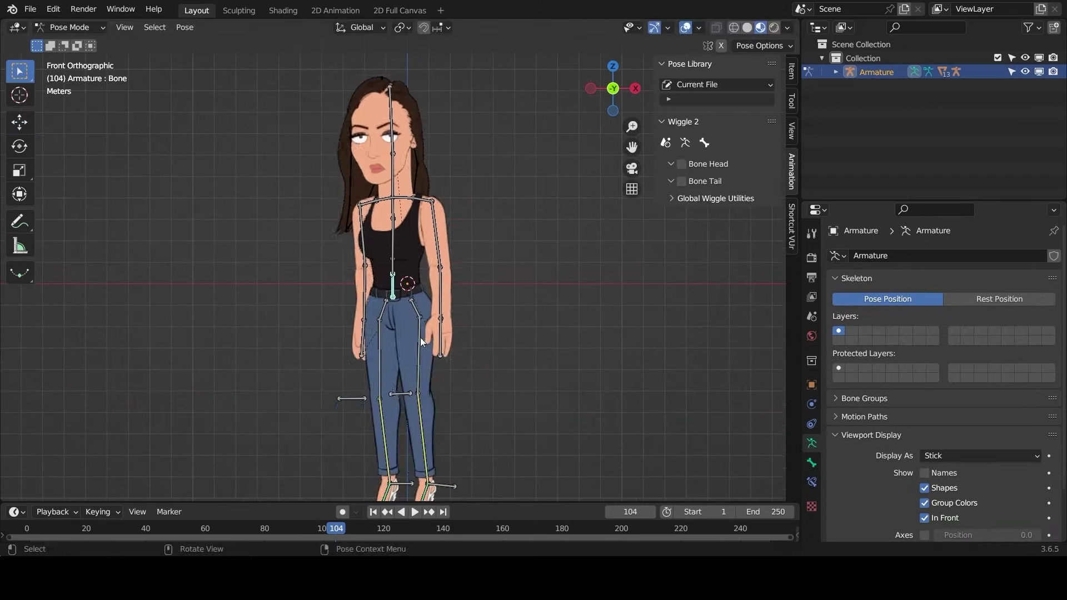
{"action": "scroll", "coordinate": [439, 217], "scroll_direction": "down", "scroll_amount": 5}
{"action": "key", "text": "ctrl+s"}
Inspect the face in Object Mode, reopen the armature in Pose Mode and test a crouch by lowering the root bone
{"action": "key", "text": "ctrl+Tab"}
{"action": "scroll", "coordinate": [486, 205], "scroll_direction": "up", "scroll_amount": 6}
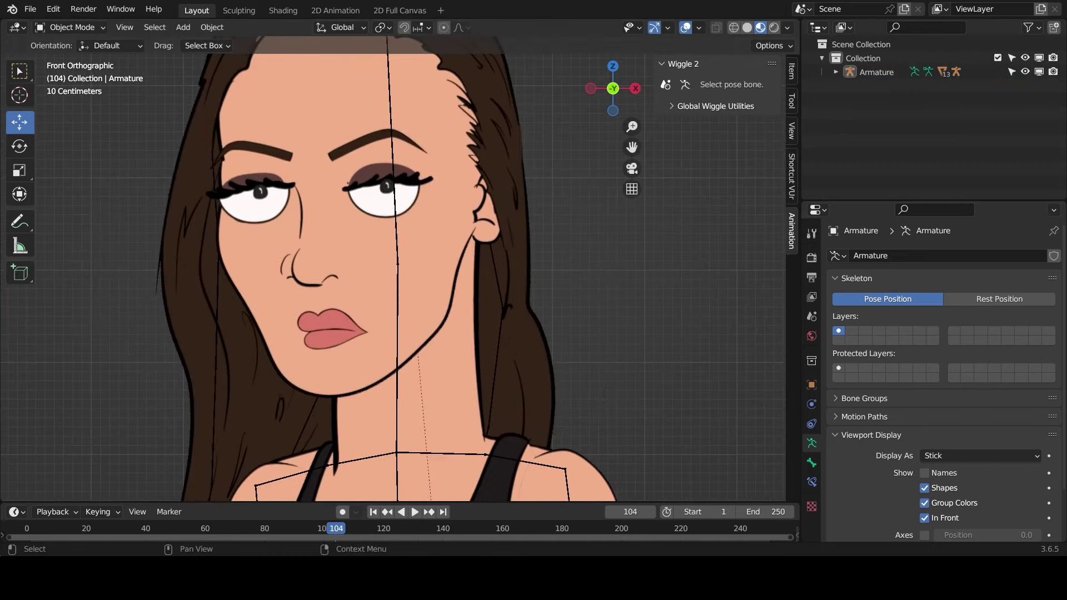
{"action": "scroll", "coordinate": [418, 399], "scroll_direction": "down", "scroll_amount": 6}
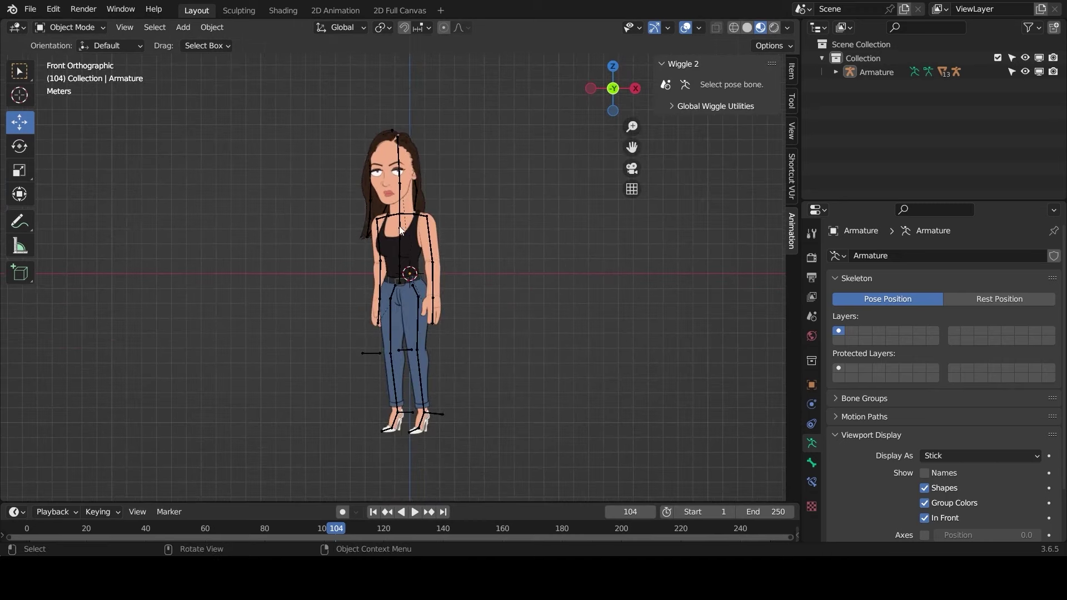
{"action": "left_click", "coordinate": [400, 236]}
{"action": "left_click", "coordinate": [400, 235]}
{"action": "key", "text": "ctrl+Tab"}
{"action": "key", "text": "a"}
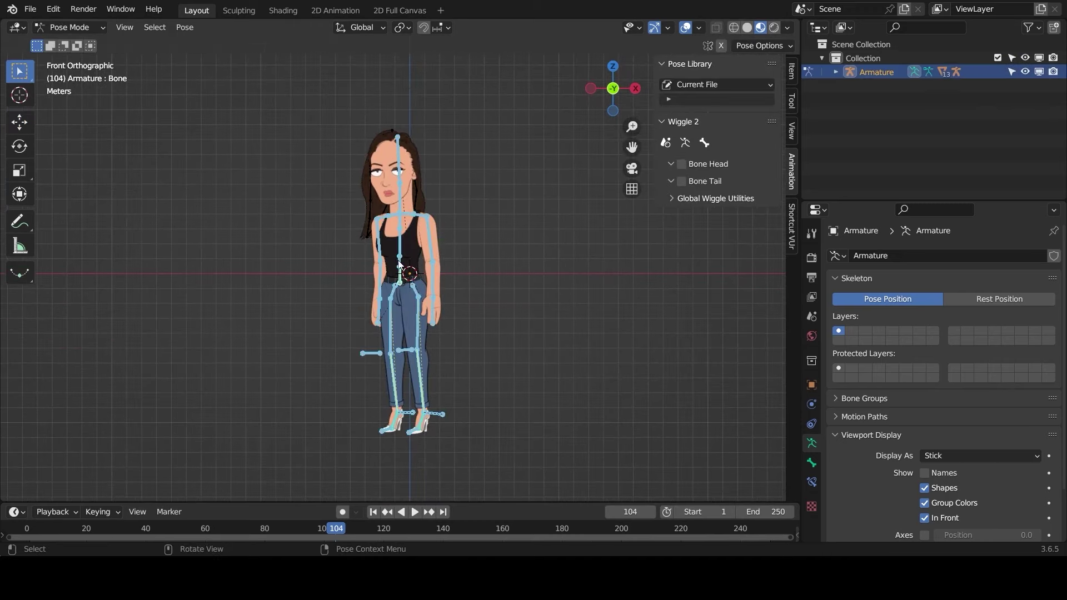
{"action": "left_click", "coordinate": [400, 271]}
{"action": "key", "text": "g"}
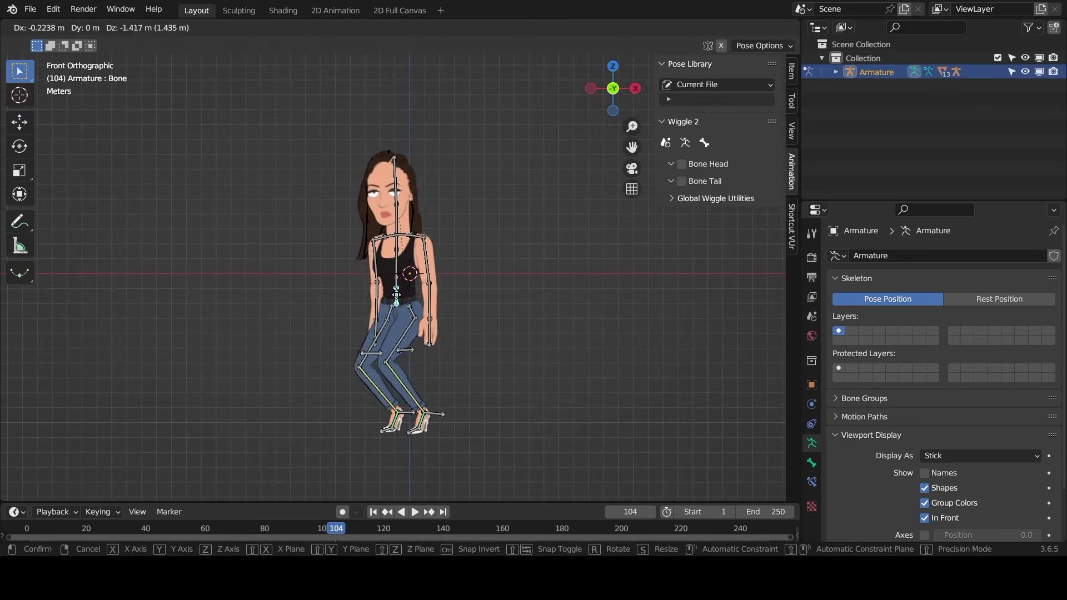
{"action": "left_click", "coordinate": [460, 241]}
Test-rotate the bones of both arms to check that their meshes follow
{"action": "scroll", "coordinate": [460, 241], "scroll_direction": "up", "scroll_amount": 4}
{"action": "left_click", "coordinate": [460, 241]}
{"action": "key", "text": "r"}
{"action": "key", "text": "Escape"}
{"action": "left_click", "coordinate": [353, 211]}
{"action": "key", "text": "r"}
{"action": "right_click", "coordinate": [392, 229]}
Test-rotate neck bone Bone.004 and head bone Bone.005 to check the neck, head and hair
{"action": "left_click", "coordinate": [401, 125]}
{"action": "key", "text": "r"}
{"action": "right_click", "coordinate": [455, 121]}
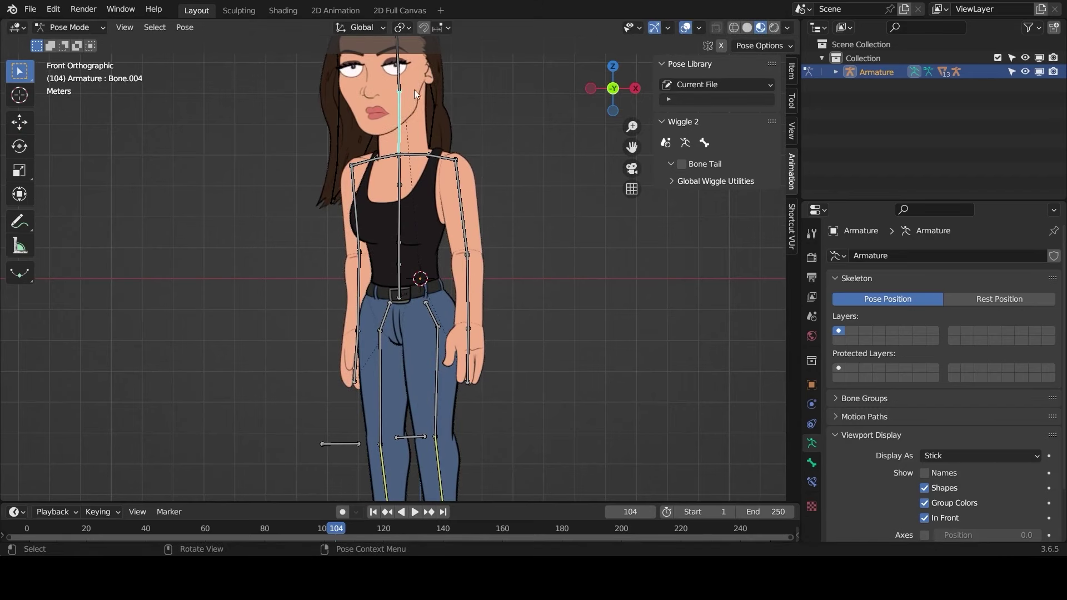
{"action": "left_click", "coordinate": [402, 74]}
{"action": "key", "text": "r"}
{"action": "right_click", "coordinate": [434, 63]}
{"action": "middle_click_drag", "start_coordinate": [431, 63], "coordinate": [426, 205], "text": "shift"}
{"action": "key", "text": "r"}
{"action": "right_click", "coordinate": [366, 161]}
Return the armature to Object Mode and save the file
{"action": "scroll", "coordinate": [365, 161], "scroll_direction": "down", "scroll_amount": 2}
{"action": "scroll", "coordinate": [366, 161], "scroll_direction": "down", "scroll_amount": 1}
{"action": "middle_click_drag", "start_coordinate": [466, 333], "coordinate": [456, 249], "text": "shift"}
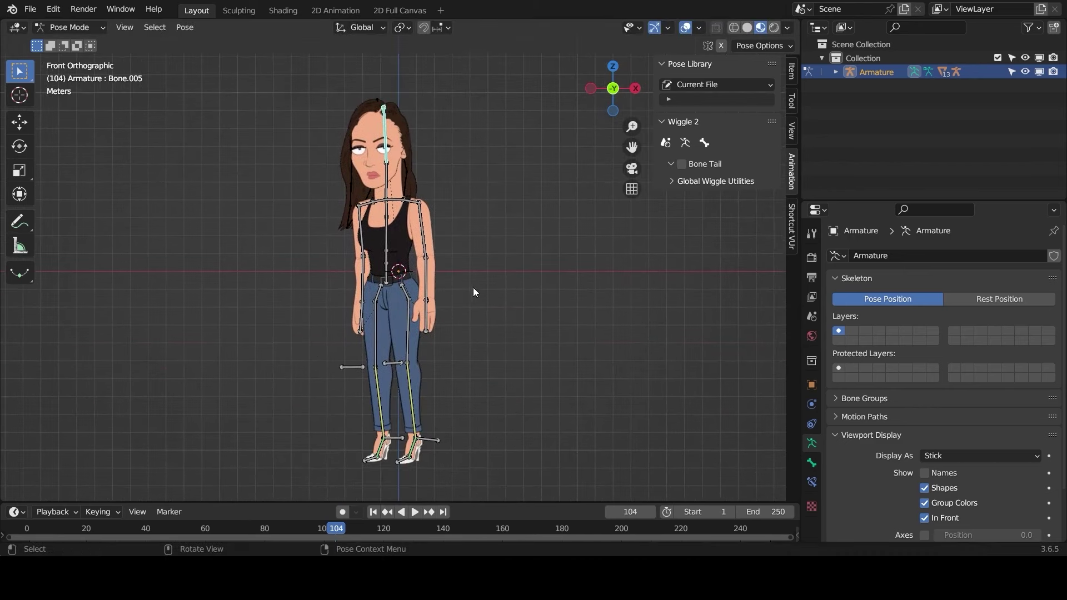
{"action": "key", "text": "ctrl+Tab"}
{"action": "key", "text": "ctrl+s"}
Rename the collection holding the armature as Character
{"action": "right_click", "coordinate": [845, 86]}
{"action": "double_click", "coordinate": [863, 58]}
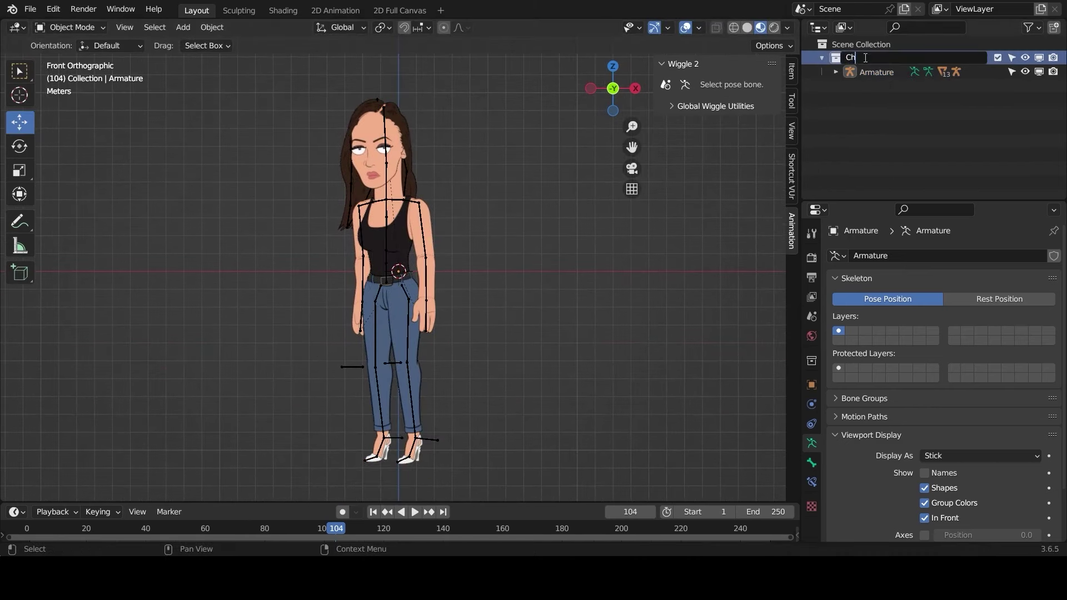
{"action": "type", "text": "Character"}
{"action": "key", "text": "Return"}
Create a separate scene-level collection named REF and collapse the Character collection
{"action": "right_click", "coordinate": [882, 109]}
{"action": "left_click", "coordinate": [881, 109]}
{"action": "left_click_drag", "start_coordinate": [879, 72], "coordinate": [871, 44]}
{"action": "left_click", "coordinate": [821, 58]}
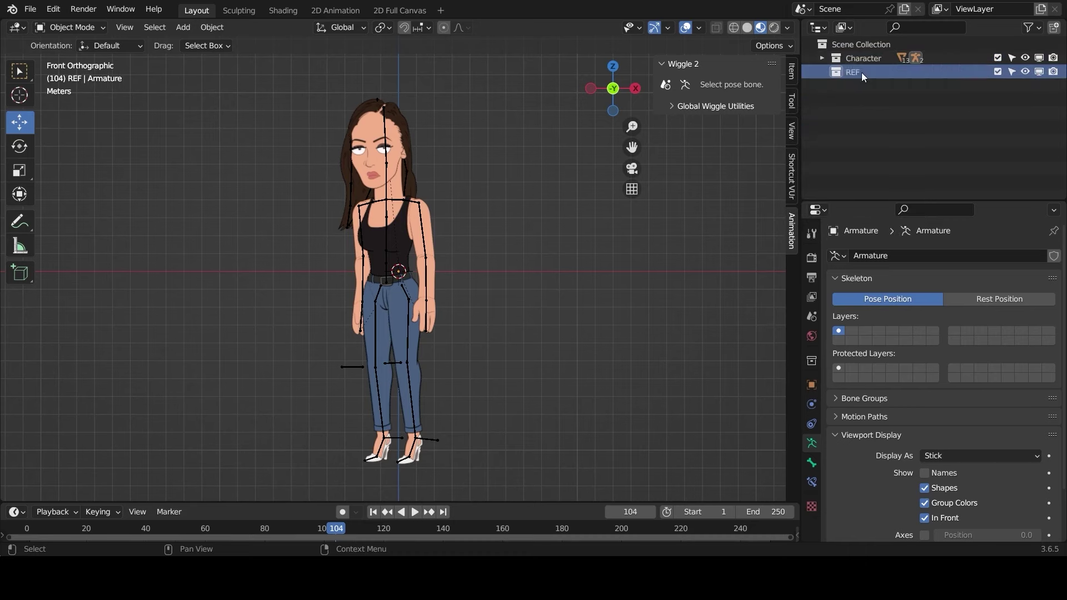
{"action": "scroll", "coordinate": [354, 466], "scroll_direction": "down", "scroll_amount": 3}
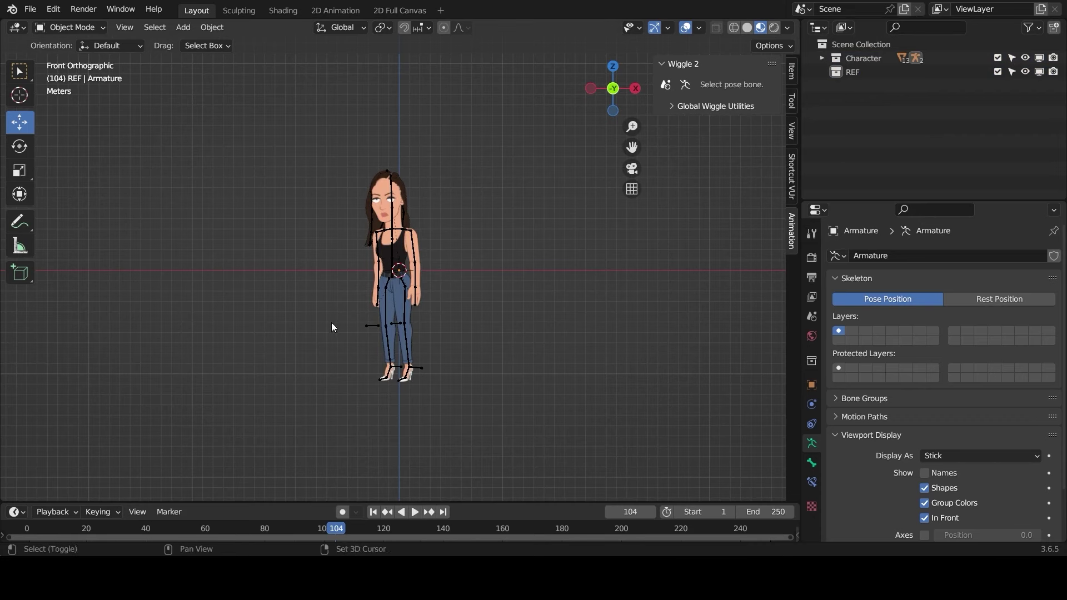
{"action": "key", "text": "shift+a"}
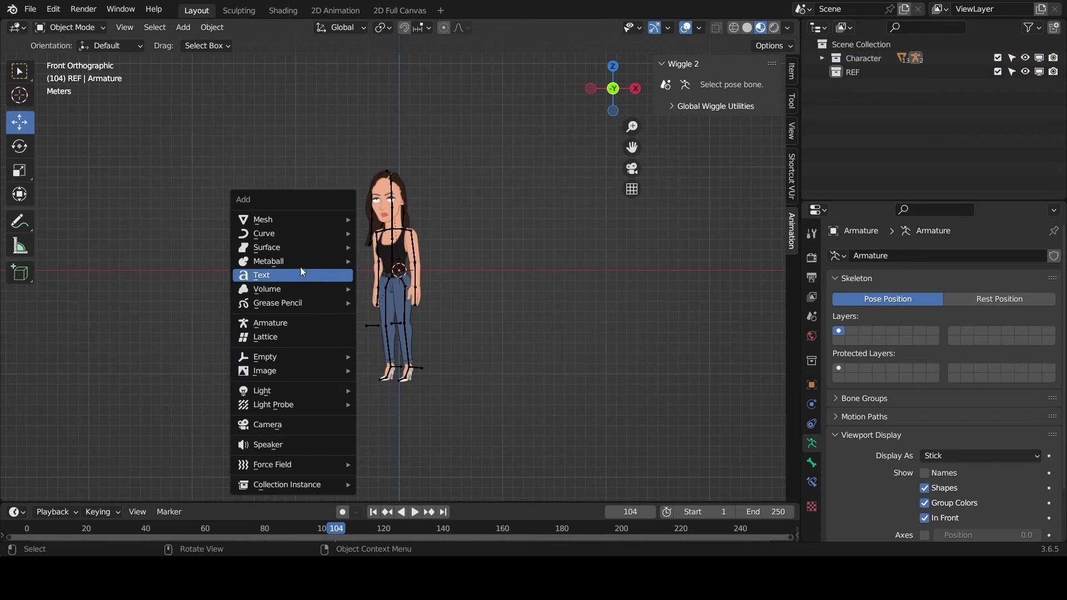
{"action": "mouse_move", "coordinate": [318, 369]}
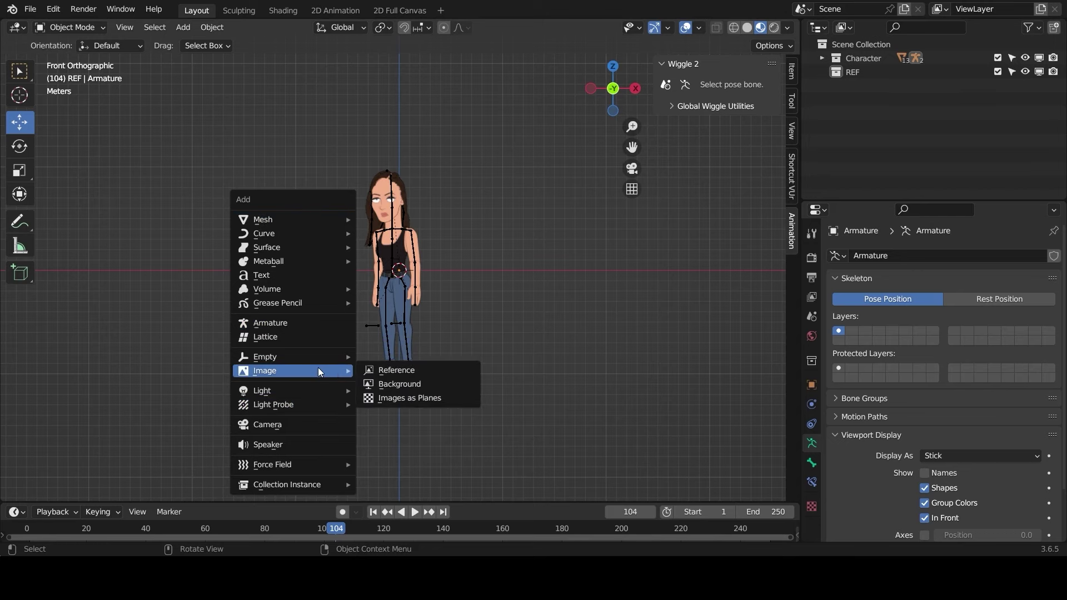
{"action": "left_click", "coordinate": [417, 370]}
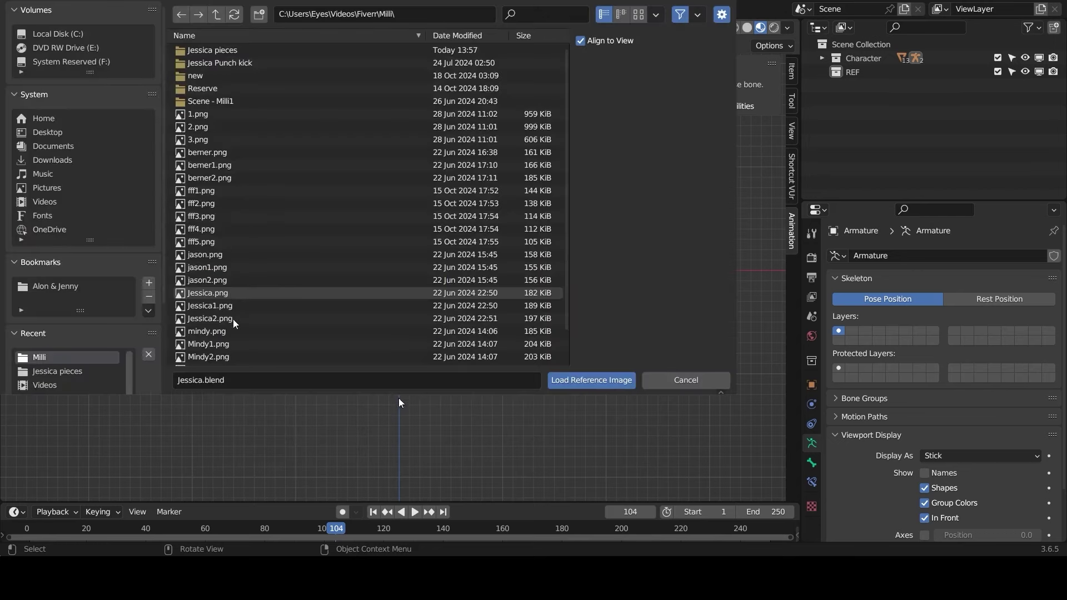
{"action": "left_click", "coordinate": [687, 380]}
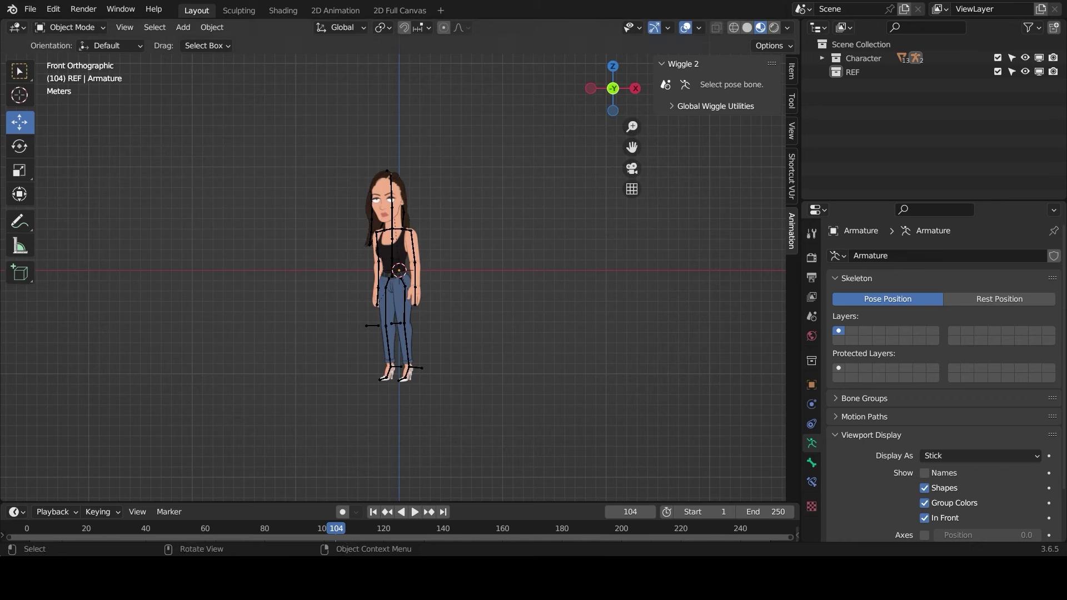
Bring the Walk Drunk reference video into the REF collection as an image empty and scale it up
{"action": "left_click_drag", "start_coordinate": [722, 267], "coordinate": [285, 297]}
{"action": "key", "text": "s"}
{"action": "key", "text": "s"}
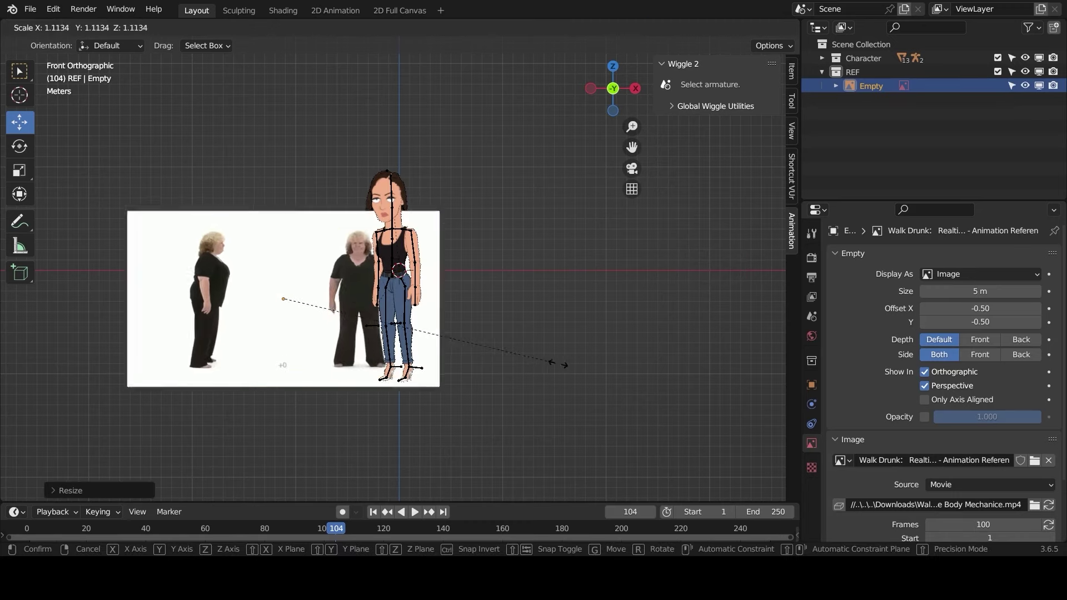
{"action": "left_click", "coordinate": [564, 341]}
Flip the reference video horizontally by scaling it along the X axis
{"action": "key", "text": "s"}
{"action": "key", "text": "x"}
{"action": "left_click", "coordinate": [567, 346]}
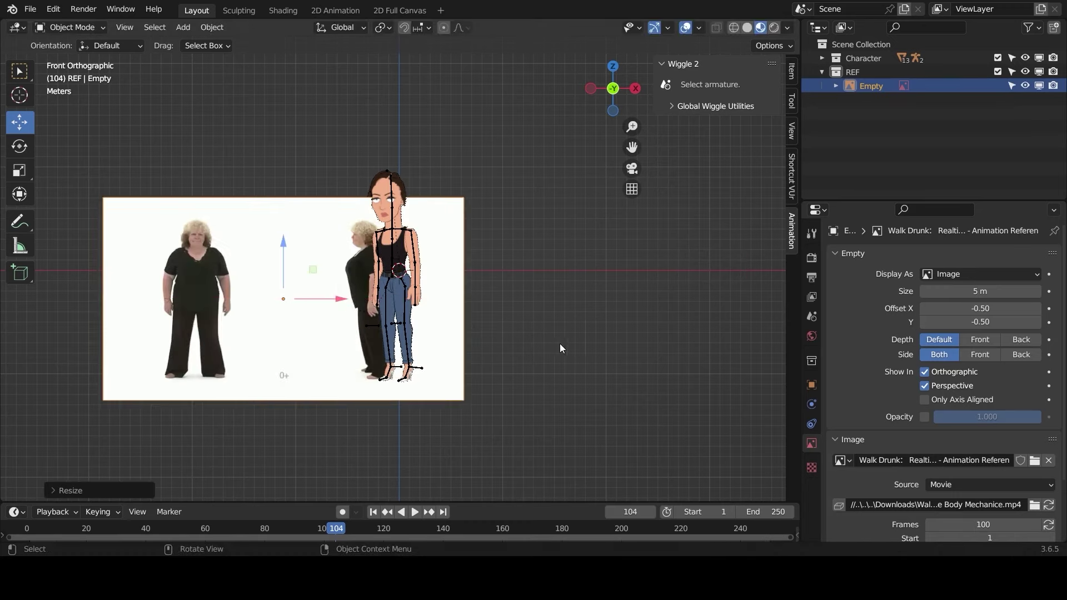
Move the reference video so its side-view walker stands just beside the character
{"action": "key", "text": "g"}
{"action": "left_click", "coordinate": [342, 311]}
{"action": "scroll", "coordinate": [286, 295], "scroll_direction": "up", "scroll_amount": 3}
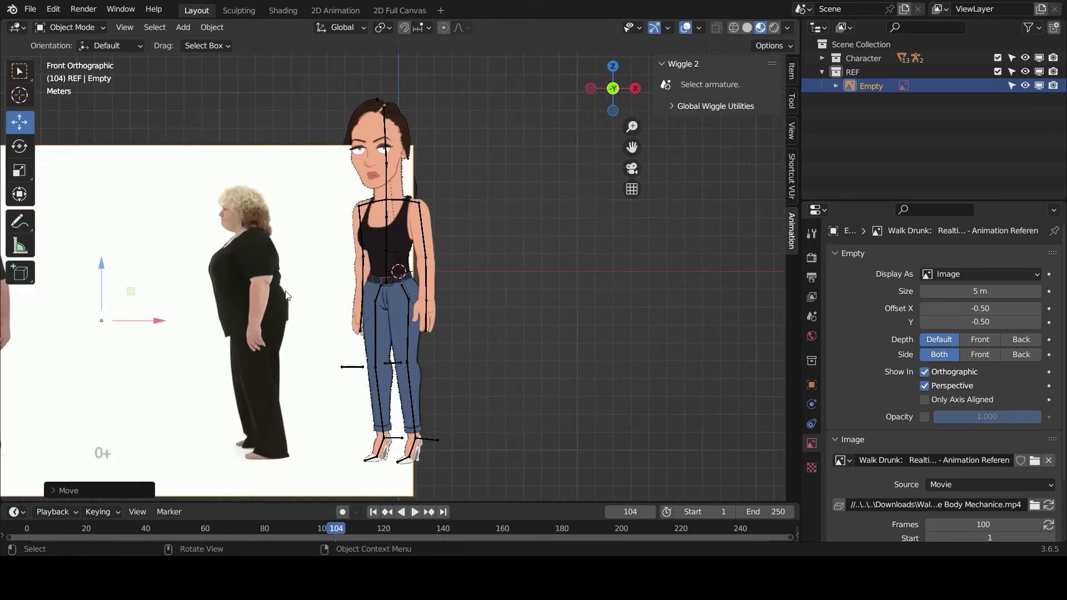
{"action": "left_click_drag", "start_coordinate": [640, 150], "coordinate": [699, 121]}
{"action": "key", "text": "g"}
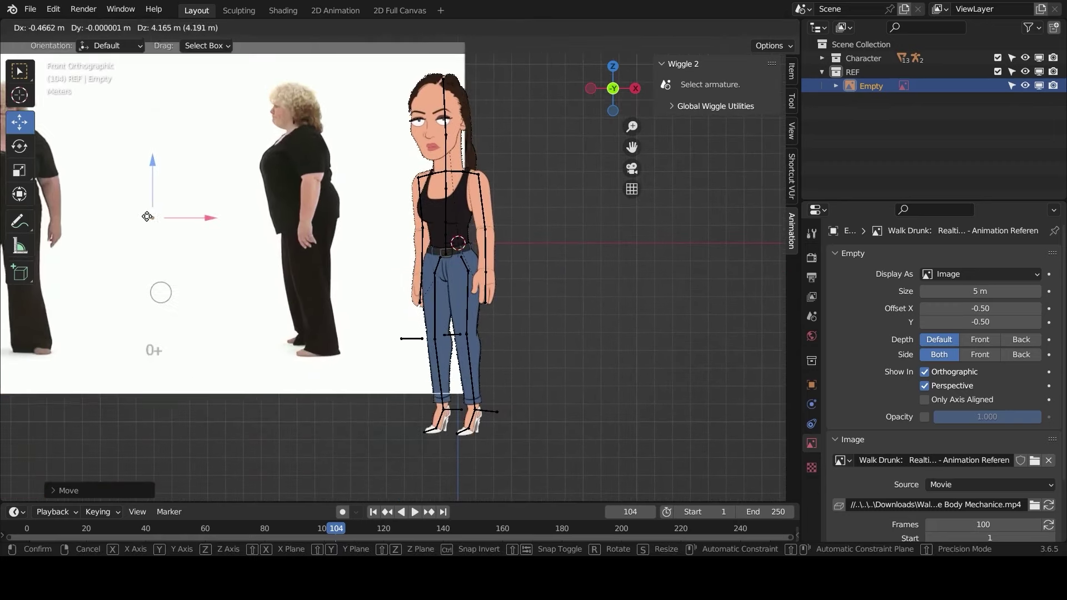
{"action": "left_click", "coordinate": [121, 260]}
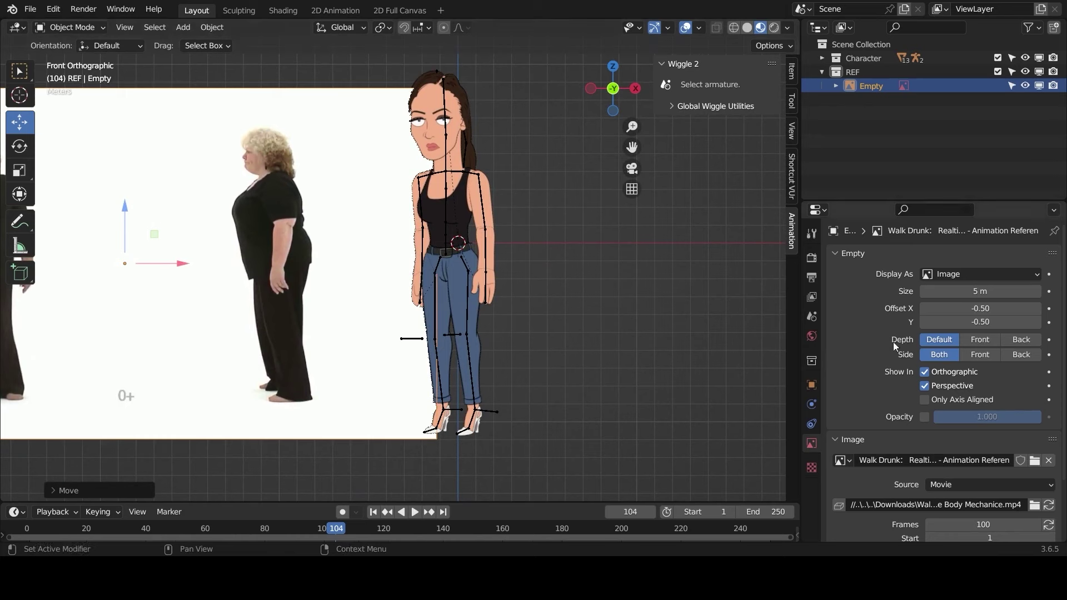
Reload the reference movie, match its frame count to the movie's length, and enlarge the timeline area
{"action": "scroll", "coordinate": [952, 427], "scroll_direction": "down", "scroll_amount": 3}
{"action": "left_click", "coordinate": [1048, 439]}
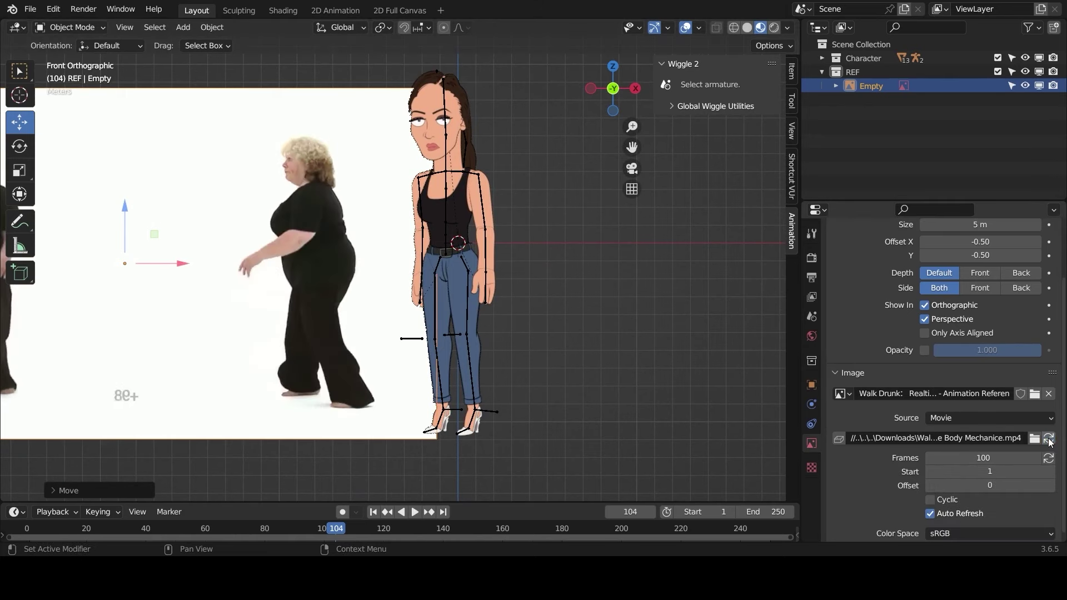
{"action": "left_click", "coordinate": [1048, 460]}
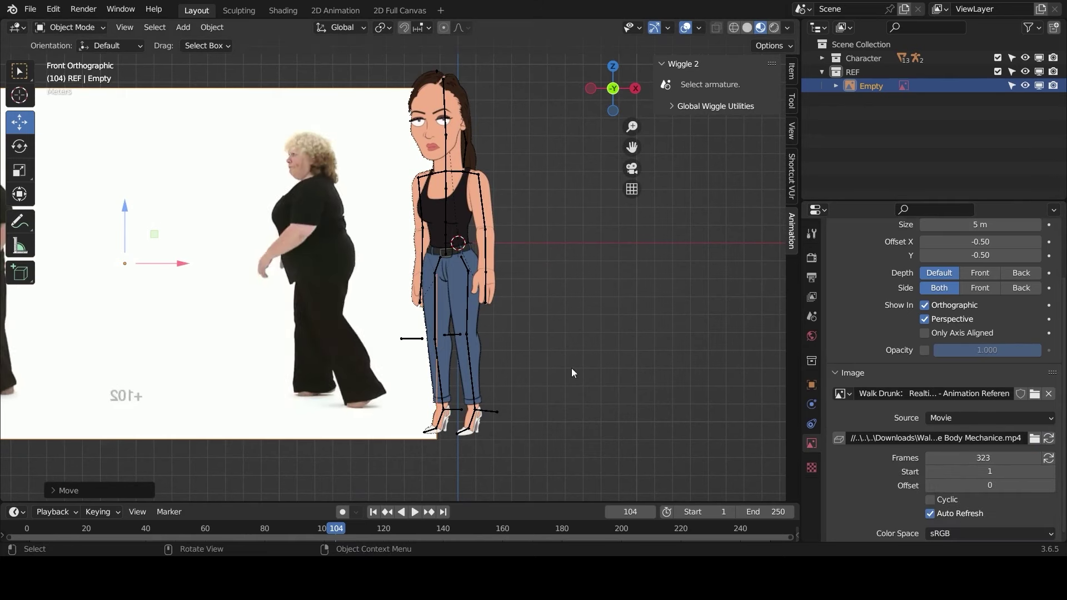
{"action": "left_click_drag", "start_coordinate": [261, 503], "coordinate": [278, 428]}
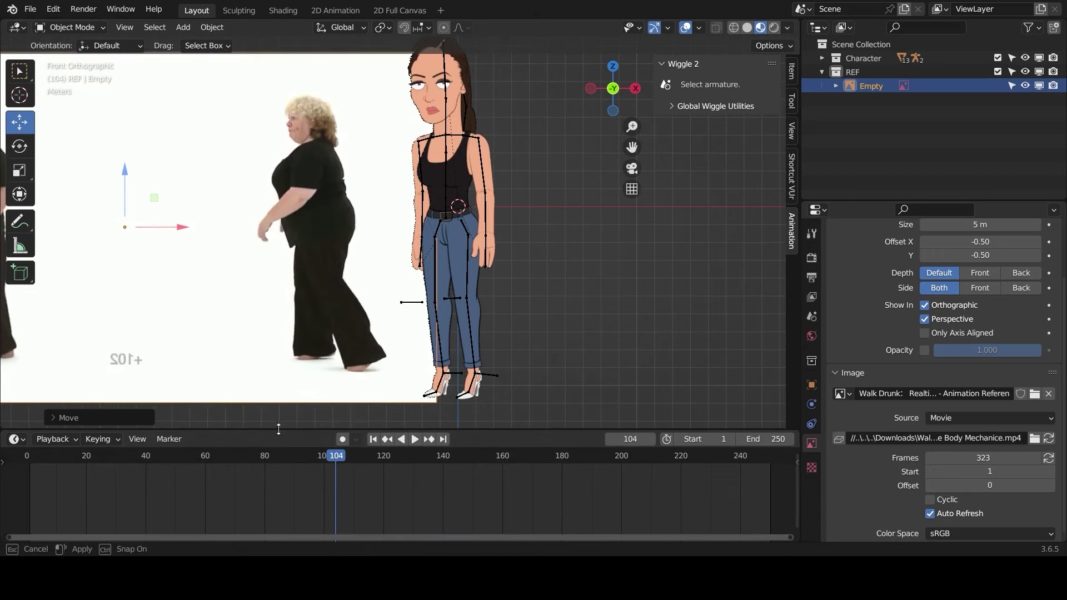
Enable opacity on the reference video empty and set it to 0.760
{"action": "scroll", "coordinate": [862, 476], "scroll_direction": "up", "scroll_amount": 3}
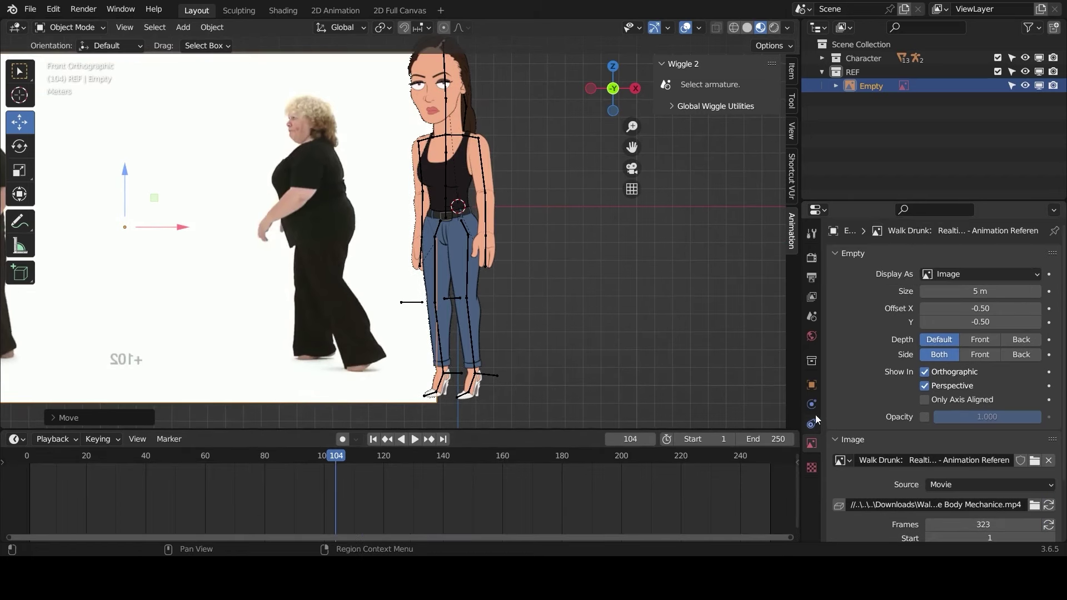
{"action": "scroll", "coordinate": [878, 451], "scroll_direction": "down", "scroll_amount": 3}
{"action": "scroll", "coordinate": [872, 478], "scroll_direction": "up", "scroll_amount": 3}
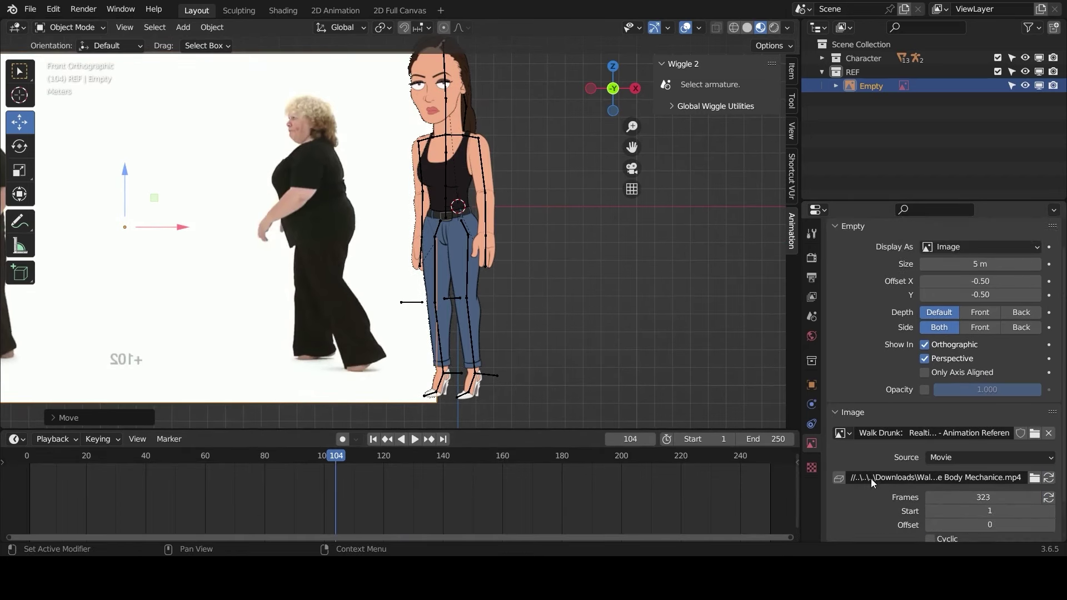
{"action": "left_click", "coordinate": [924, 416]}
{"action": "left_click_drag", "start_coordinate": [987, 417], "coordinate": [957, 417]}
Play the walk reference from the start to review its motion, and return to frame 1
{"action": "left_click_drag", "start_coordinate": [328, 462], "coordinate": [30, 462]}
{"action": "key", "text": "space"}
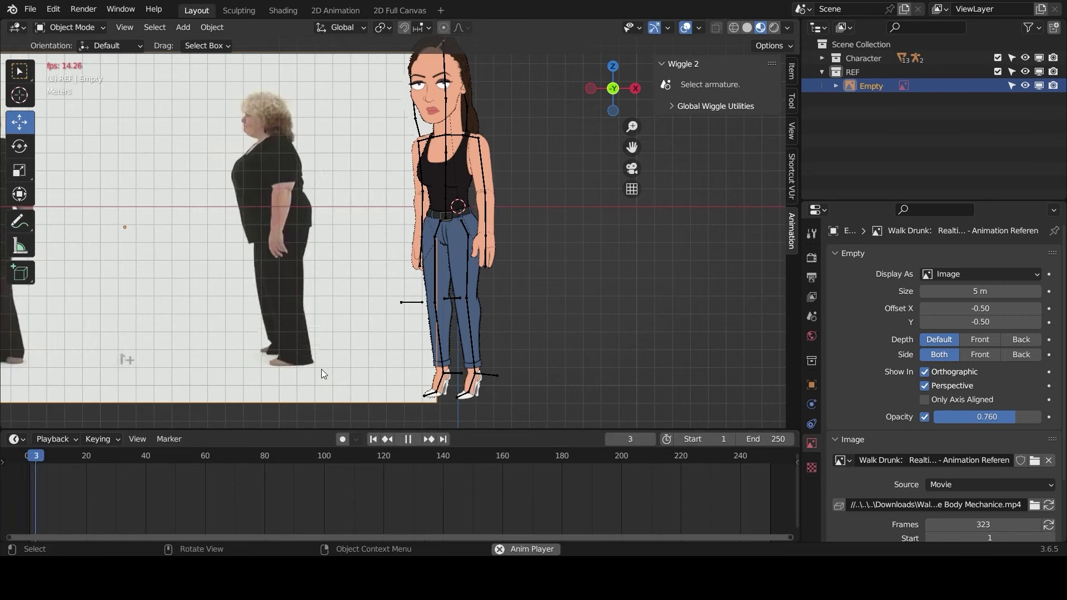
{"action": "key", "text": "space"}
{"action": "left_click_drag", "start_coordinate": [87, 458], "coordinate": [29, 463]}
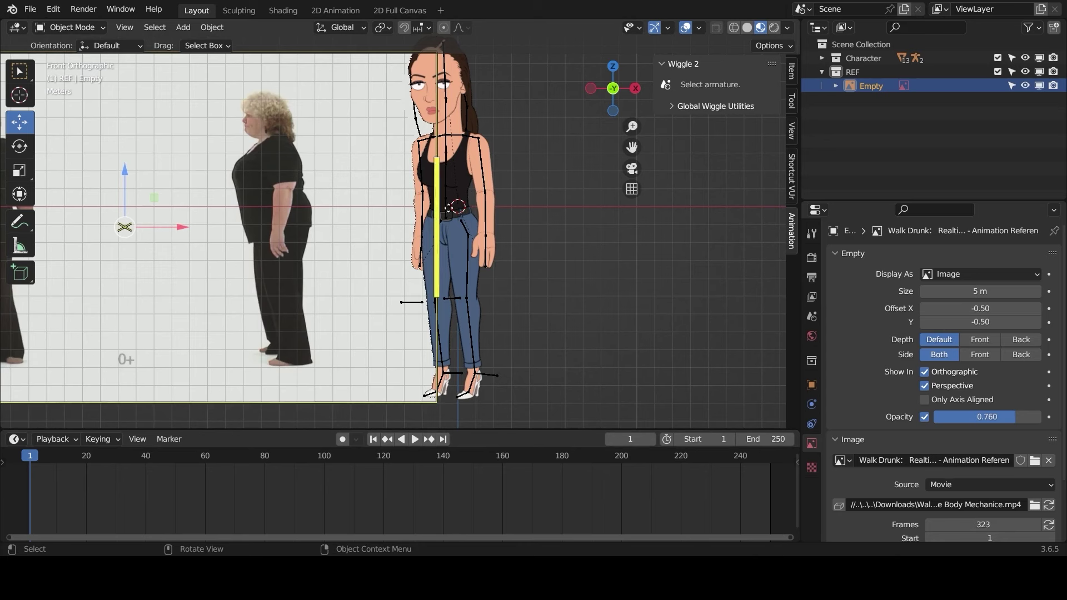
Make the REF collection unselectable and put the character's armature into Pose Mode
{"action": "left_click", "coordinate": [1012, 72]}
{"action": "scroll", "coordinate": [444, 492], "scroll_direction": "down", "scroll_amount": 5}
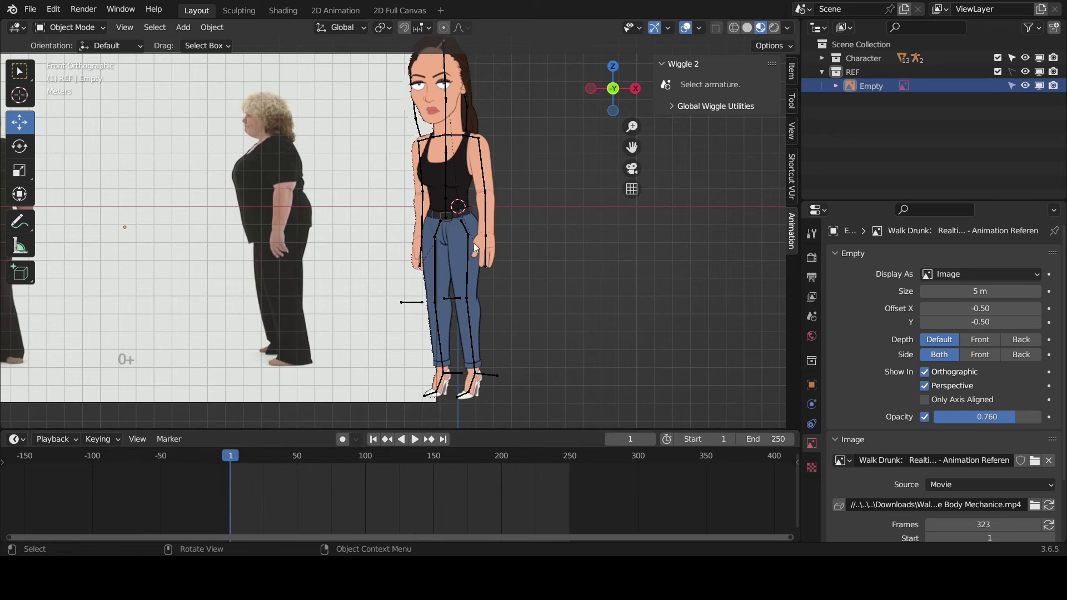
{"action": "left_click", "coordinate": [444, 203]}
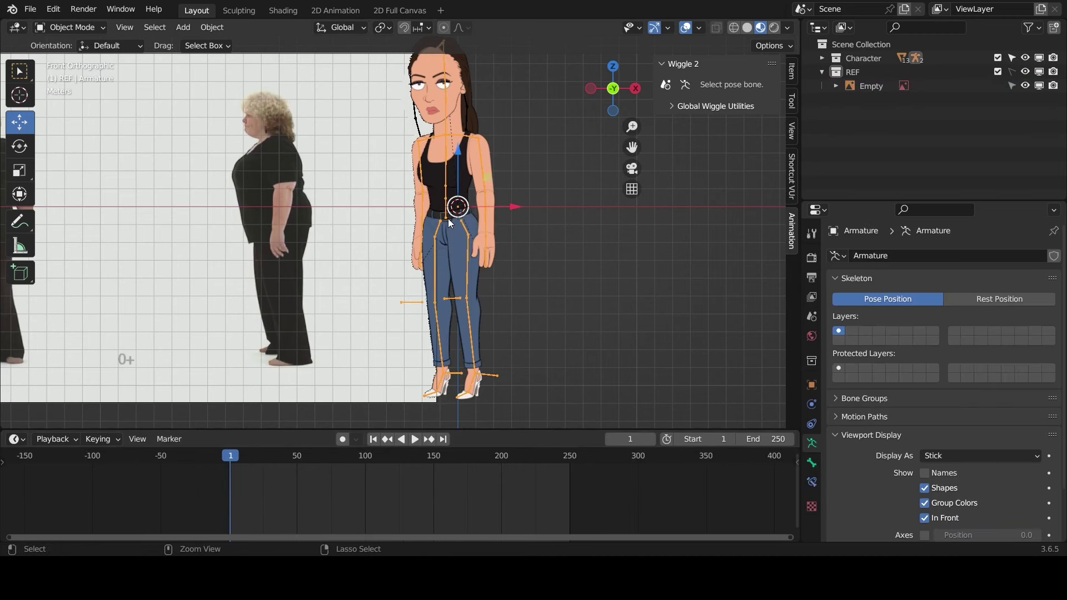
{"action": "key", "text": "ctrl+Tab"}
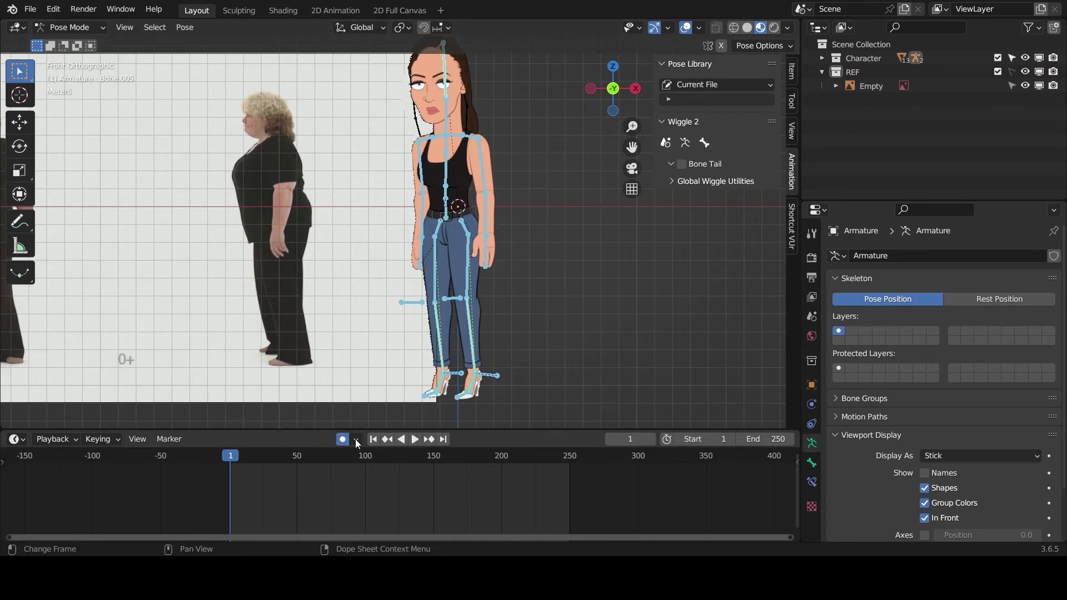
With auto keying on, insert a Location, Rotation & Scale keyframe for all bones at frame 1
{"action": "key", "text": "i"}
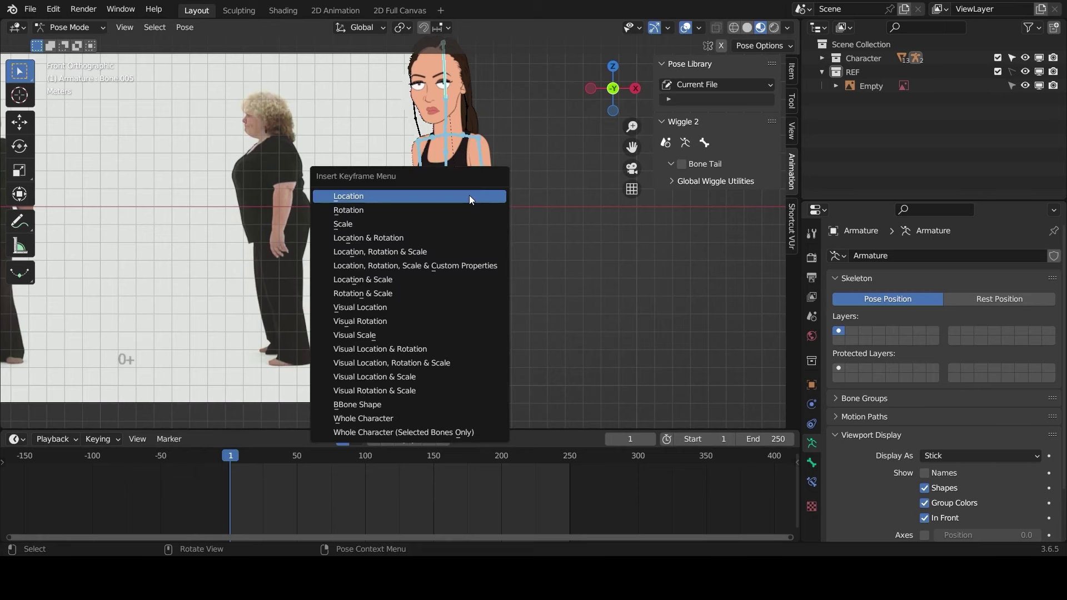
{"action": "left_click", "coordinate": [449, 252]}
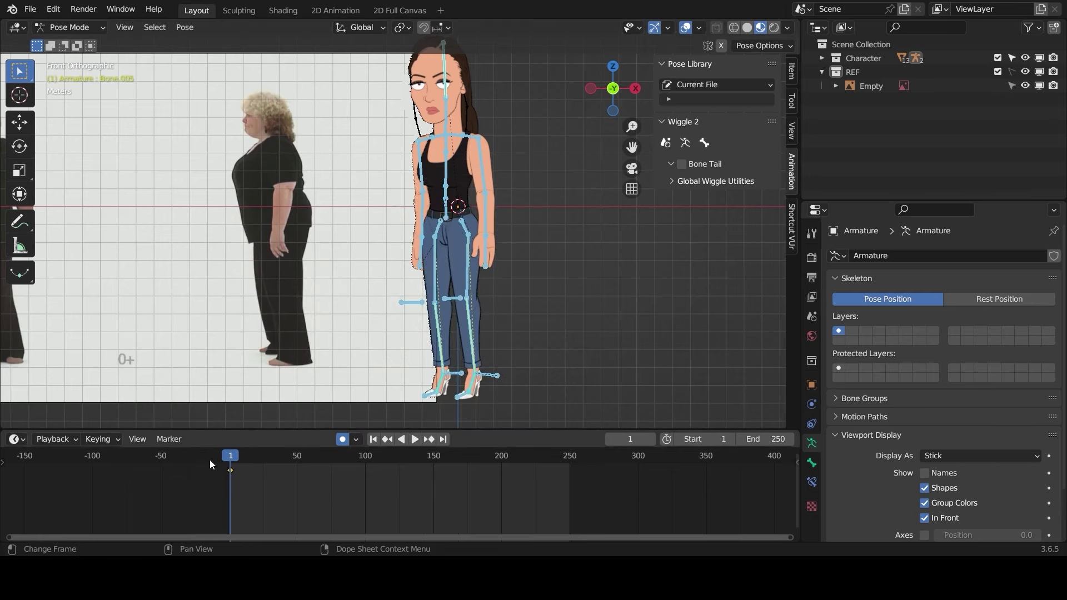
At frame 16, shift the hip root bone and the left knee pole forward toward the reference walker
{"action": "left_click_drag", "start_coordinate": [233, 452], "coordinate": [252, 455]}
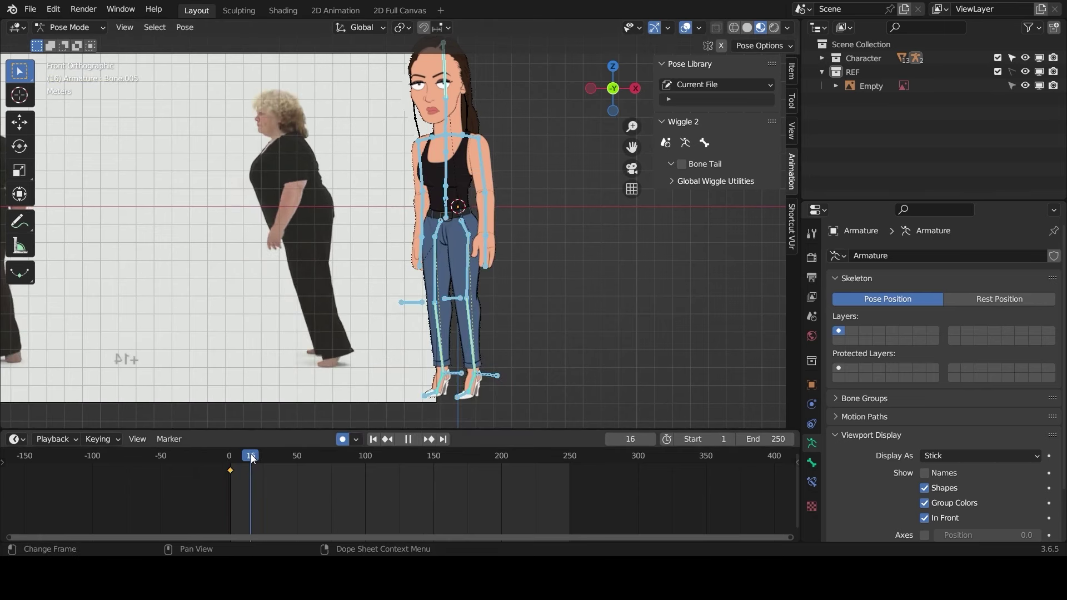
{"action": "left_click", "coordinate": [446, 213]}
{"action": "left_click", "coordinate": [27, 123]}
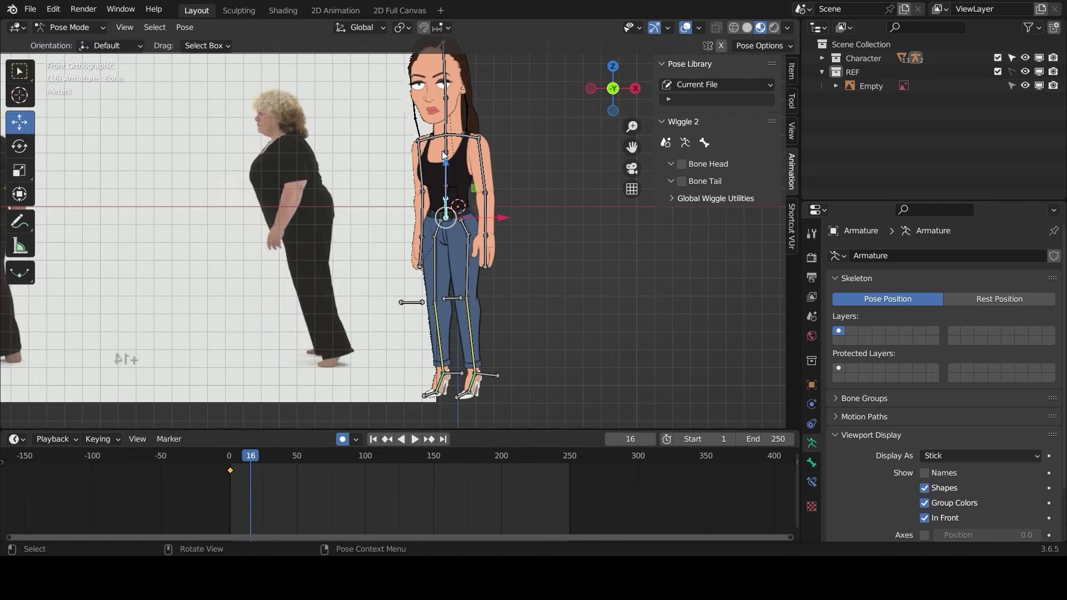
{"action": "left_click_drag", "start_coordinate": [495, 217], "coordinate": [475, 217]}
{"action": "left_click", "coordinate": [457, 299]}
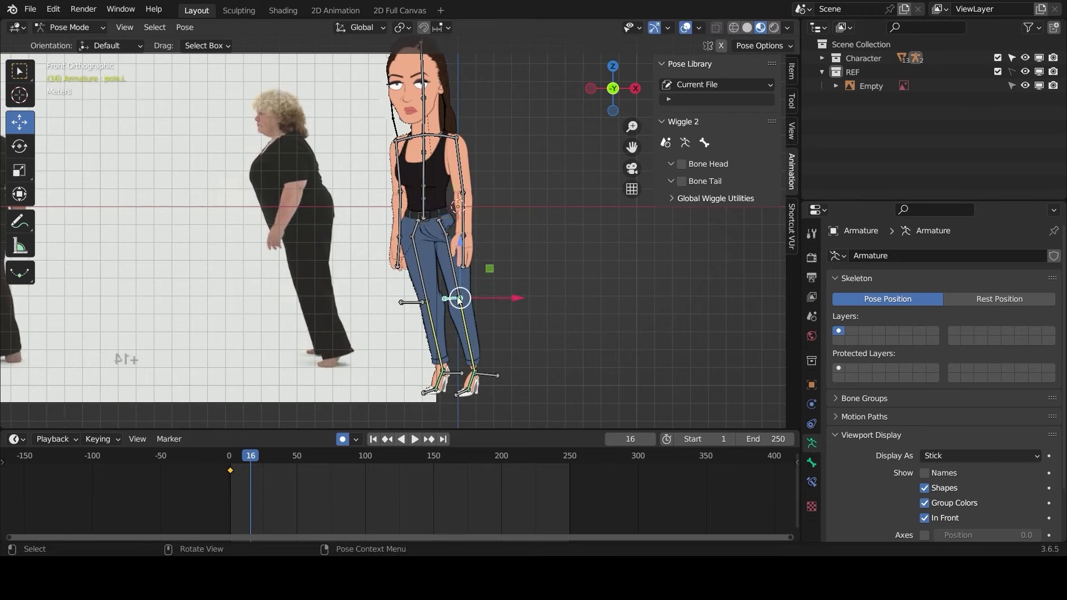
{"action": "left_click_drag", "start_coordinate": [500, 296], "coordinate": [487, 295]}
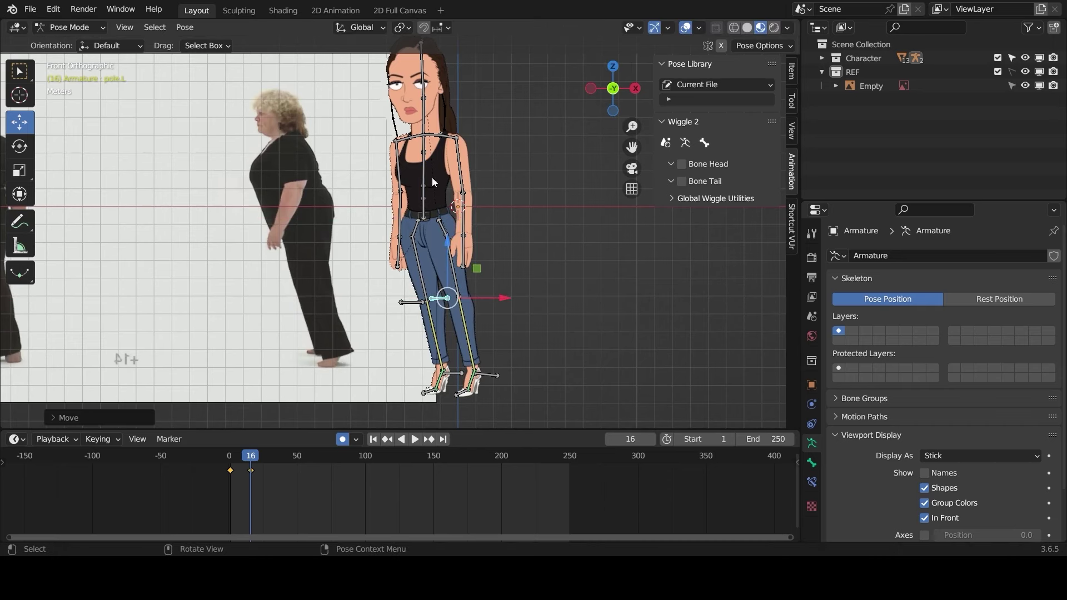
Rotate the hip root bone about 3.6° so the torso leans forward at frame 16
{"action": "left_click", "coordinate": [425, 216]}
{"action": "key", "text": "r"}
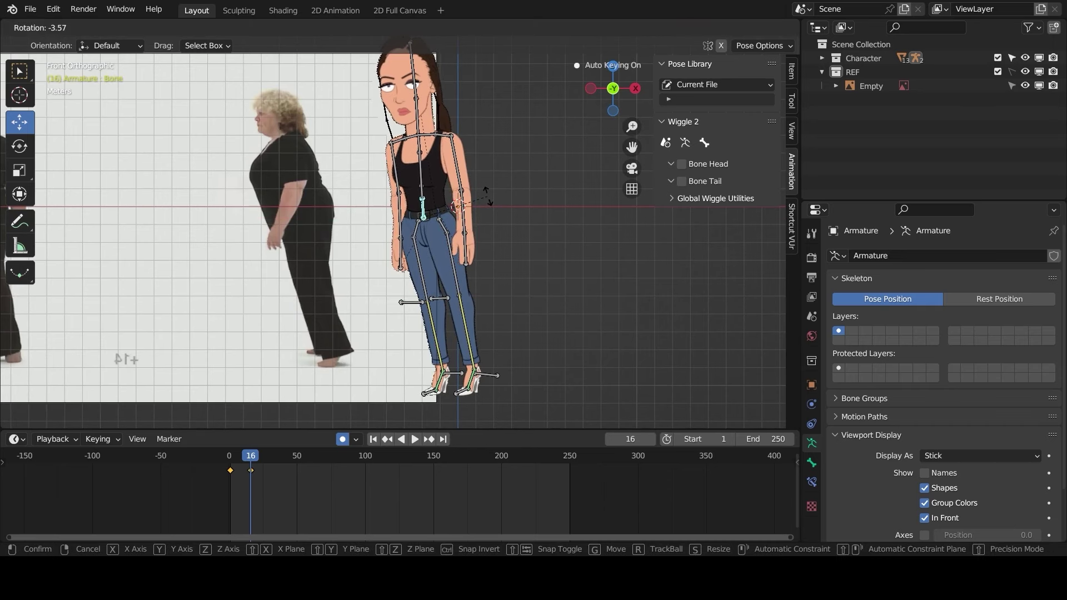
{"action": "left_click", "coordinate": [486, 195]}
Rotate the left forearm forward at frame 16 to bend the left arm at the elbow
{"action": "left_click", "coordinate": [461, 194]}
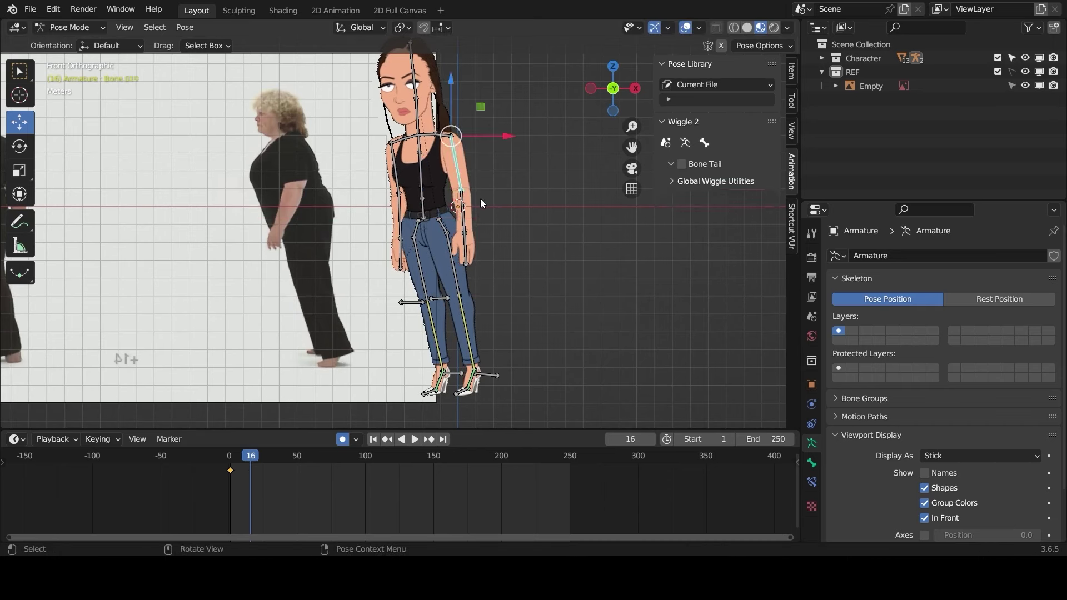
{"action": "left_click", "coordinate": [463, 202]}
{"action": "key", "text": "r"}
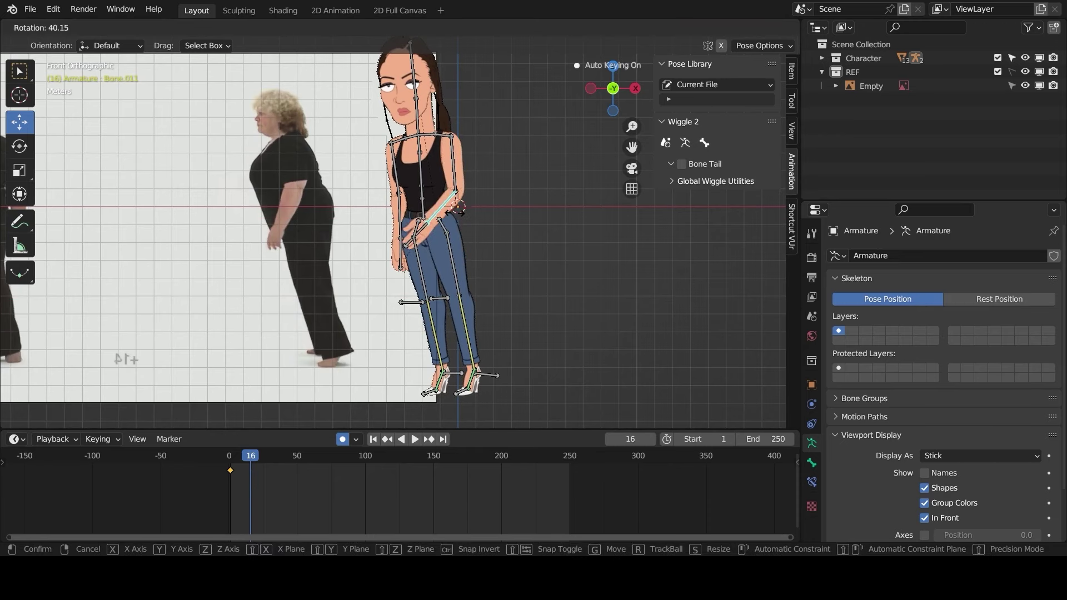
{"action": "left_click", "coordinate": [461, 214]}
Rotate the right forearm and right upper arm at frame 16 so the arm swings slightly forward
{"action": "left_click", "coordinate": [401, 214]}
{"action": "key", "text": "r"}
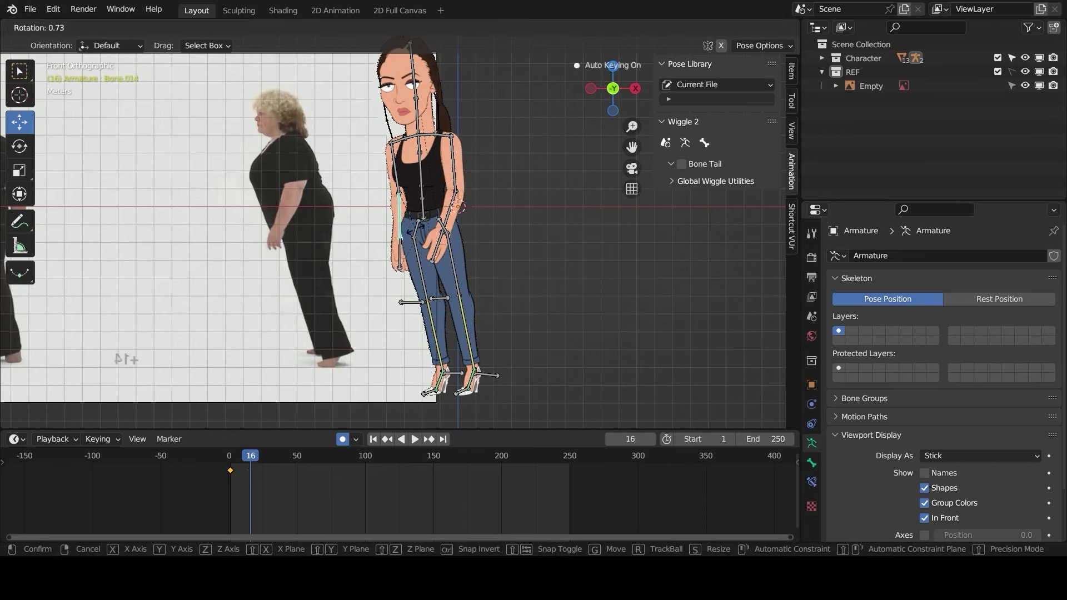
{"action": "left_click", "coordinate": [406, 222]}
{"action": "left_click", "coordinate": [398, 177]}
{"action": "key", "text": "r"}
{"action": "left_click", "coordinate": [471, 221]}
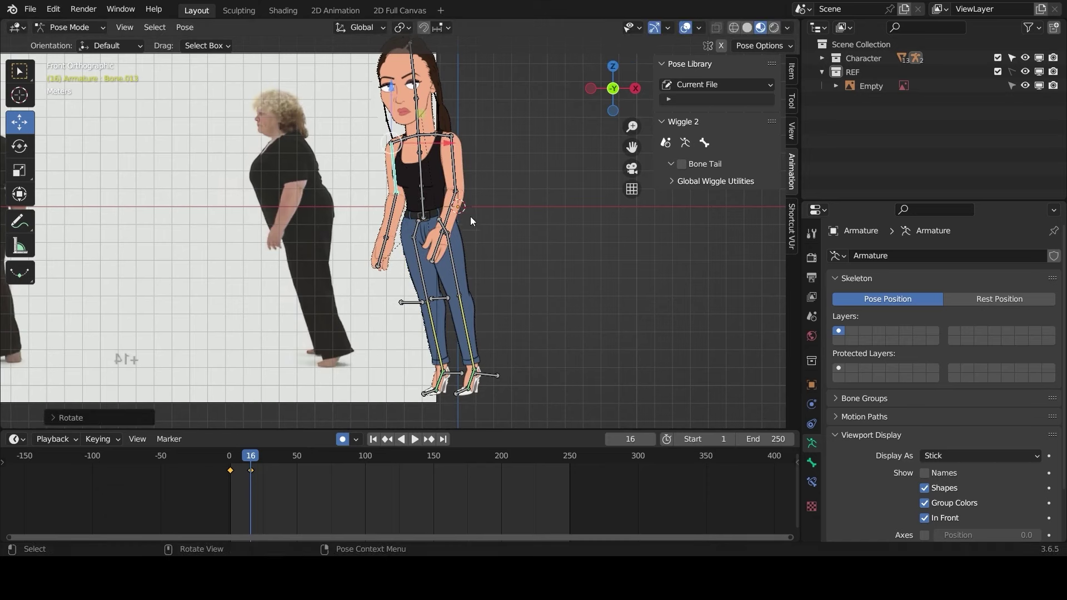
Select all bones and insert a keyframe for the whole leaning pose at frame 16
{"action": "left_click_drag", "start_coordinate": [631, 147], "coordinate": [633, 215]}
{"action": "scroll", "coordinate": [476, 217], "scroll_direction": "down", "scroll_amount": 2}
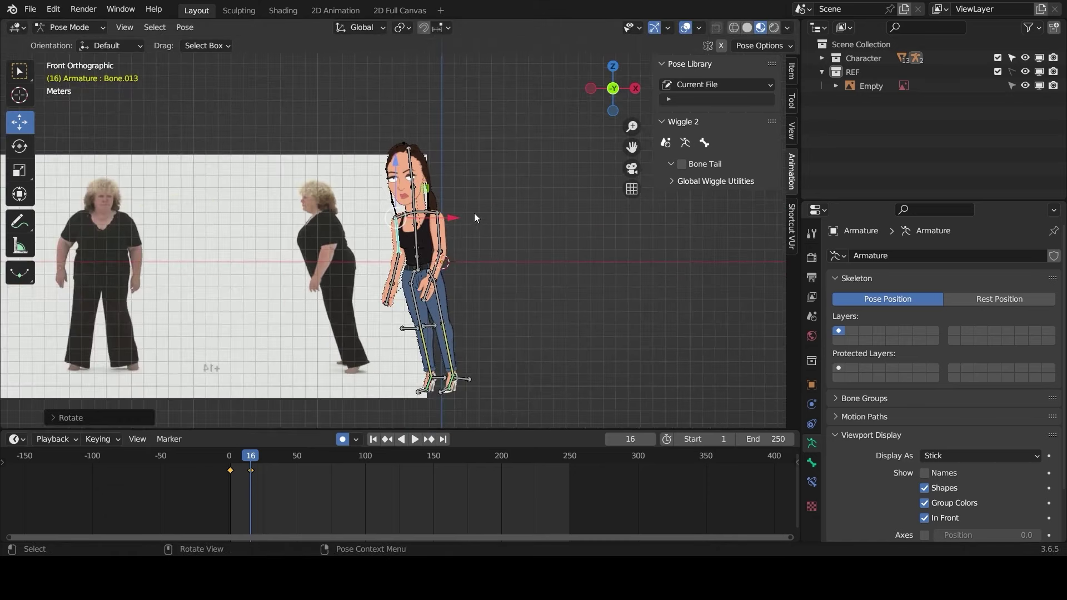
{"action": "scroll", "coordinate": [474, 212], "scroll_direction": "up", "scroll_amount": 1}
{"action": "key", "text": "a"}
{"action": "key", "text": "i"}
{"action": "left_click", "coordinate": [457, 207]}
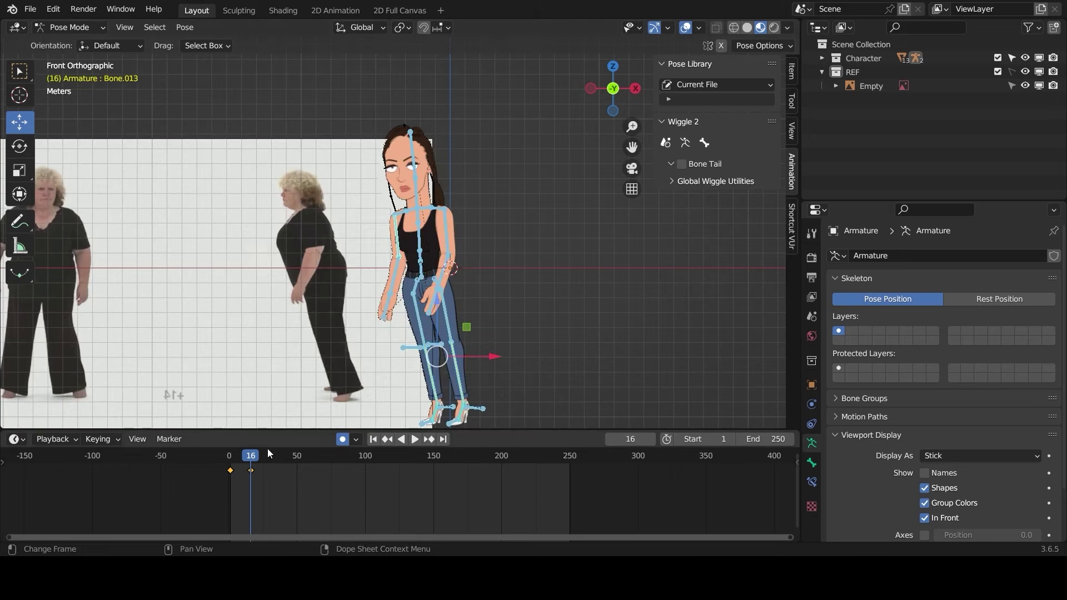
Advance to the reference's first stride at frame 23 and lower the hip root bone so the knees bend
{"action": "key", "text": "space"}
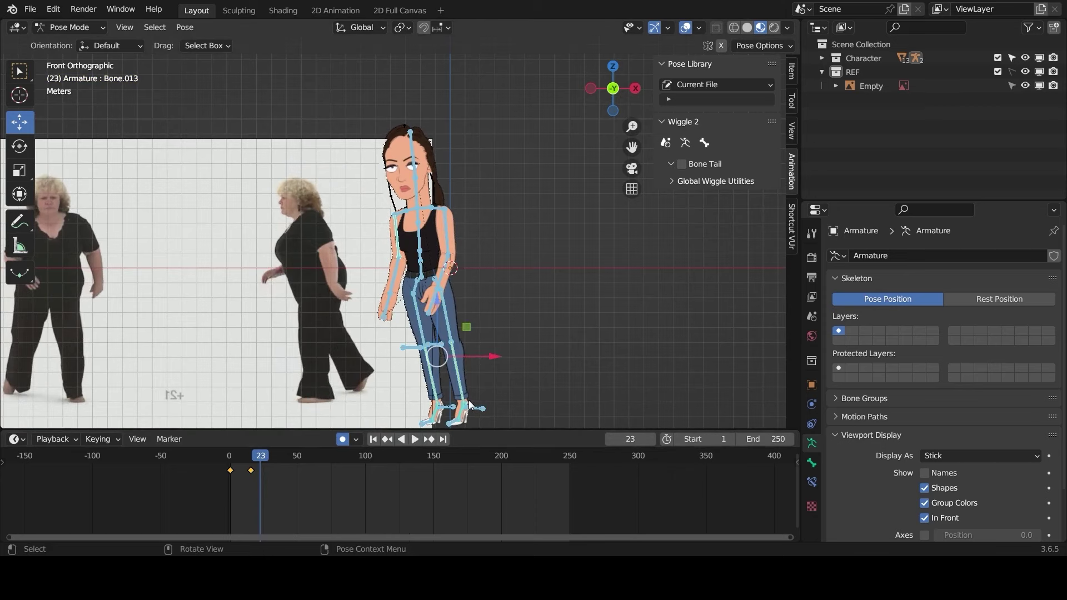
{"action": "left_click_drag", "start_coordinate": [632, 147], "coordinate": [620, 85]}
{"action": "scroll", "coordinate": [496, 243], "scroll_direction": "up", "scroll_amount": 3}
{"action": "scroll", "coordinate": [494, 243], "scroll_direction": "down", "scroll_amount": 2}
{"action": "left_click", "coordinate": [447, 373]}
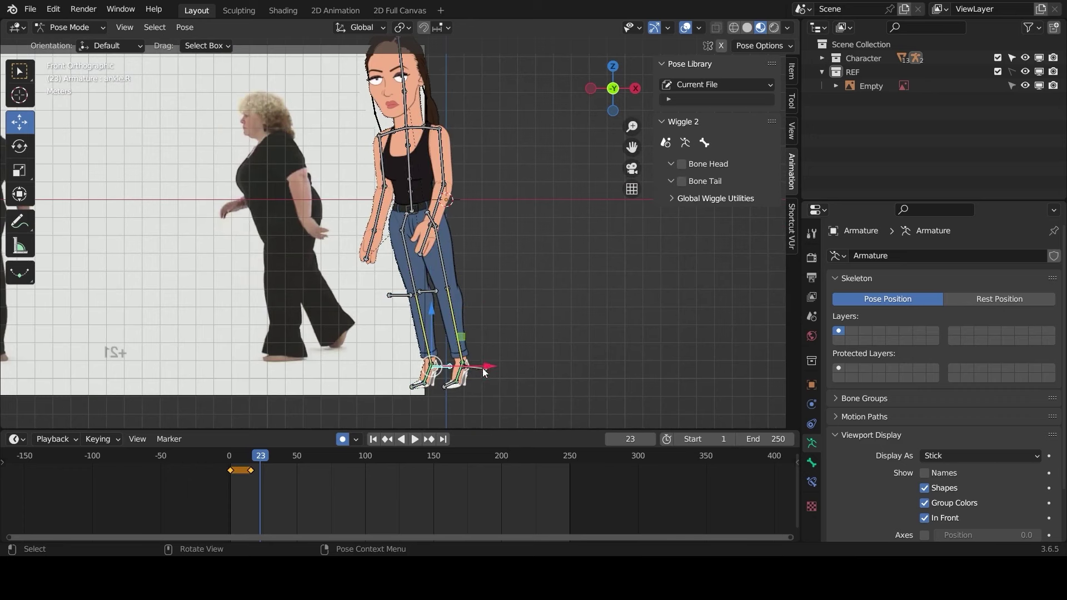
{"action": "left_click_drag", "start_coordinate": [482, 368], "coordinate": [502, 356]}
{"action": "left_click", "coordinate": [414, 207]}
{"action": "left_click_drag", "start_coordinate": [412, 160], "coordinate": [414, 169]}
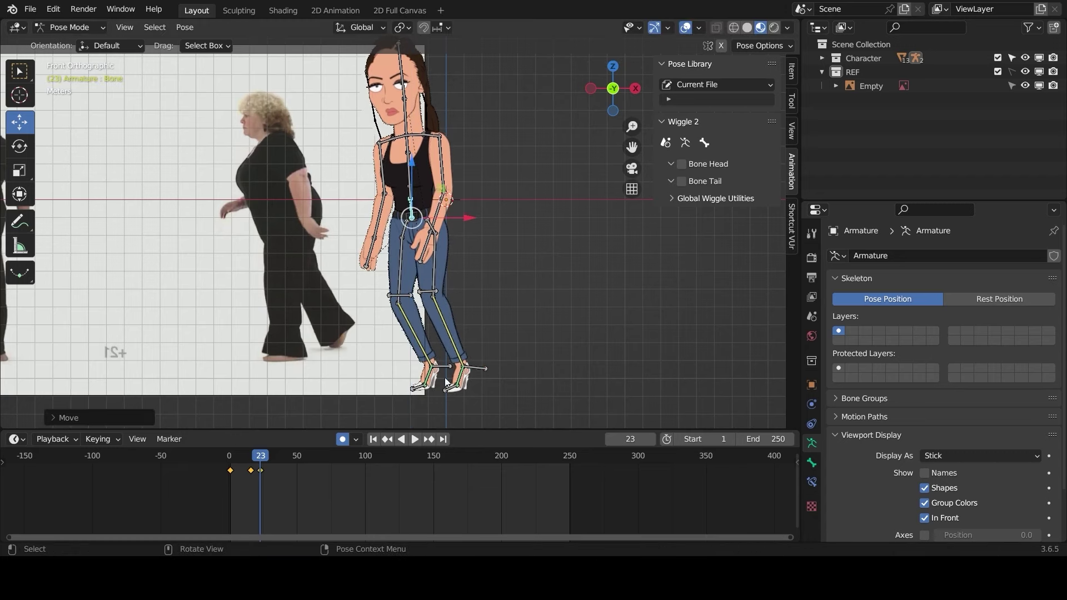
Toggle Lock Object Modes and shift the right ankle control backward for the trailing leg at frame 23
{"action": "left_click", "coordinate": [448, 378]}
{"action": "left_click", "coordinate": [445, 365]}
{"action": "left_click", "coordinate": [56, 13]}
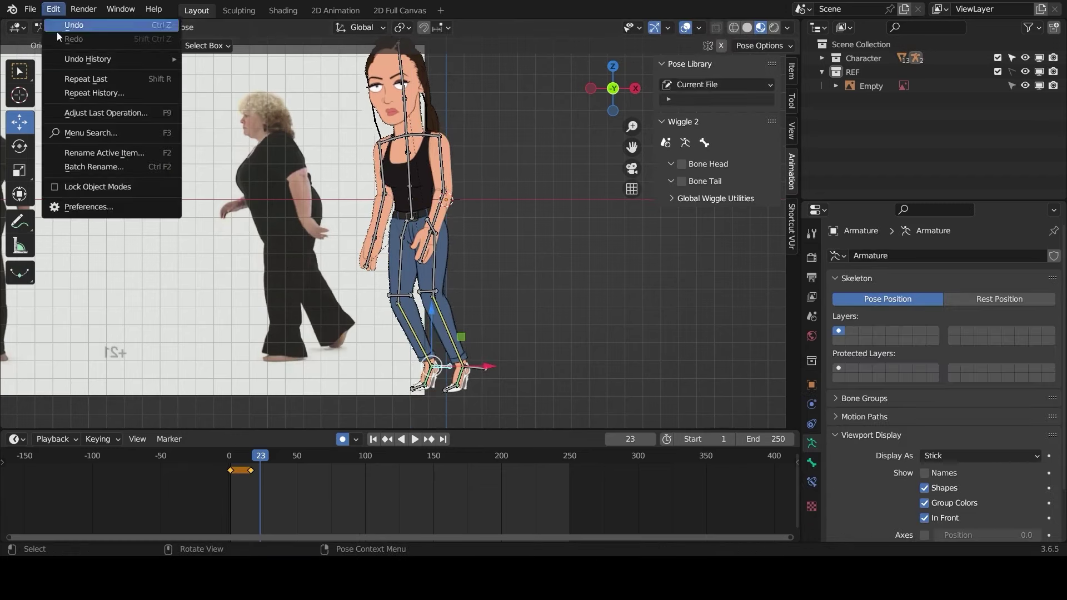
{"action": "left_click", "coordinate": [89, 190]}
{"action": "mouse_move", "coordinate": [481, 365]}
{"action": "left_mouse_down"}
{"action": "mouse_move", "coordinate": [500, 365]}
{"action": "mouse_move", "coordinate": [466, 367]}
{"action": "left_mouse_up"}
Move the left ankle control and left knee pole forward at frame 23 so the left leg steps in front
{"action": "left_click", "coordinate": [483, 369]}
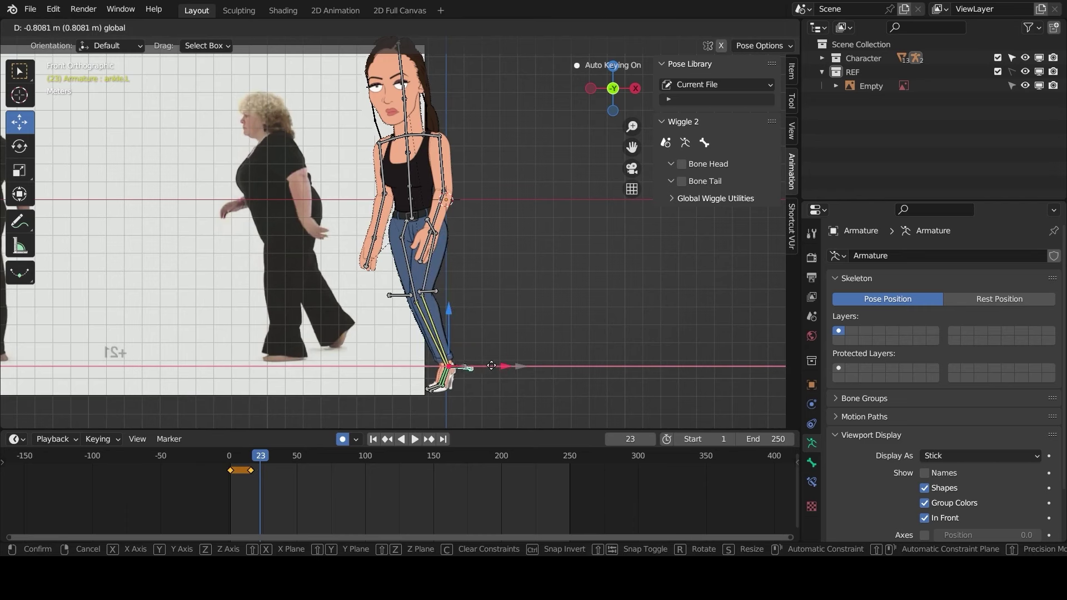
{"action": "left_click", "coordinate": [424, 290]}
{"action": "left_click_drag", "start_coordinate": [484, 291], "coordinate": [449, 291]}
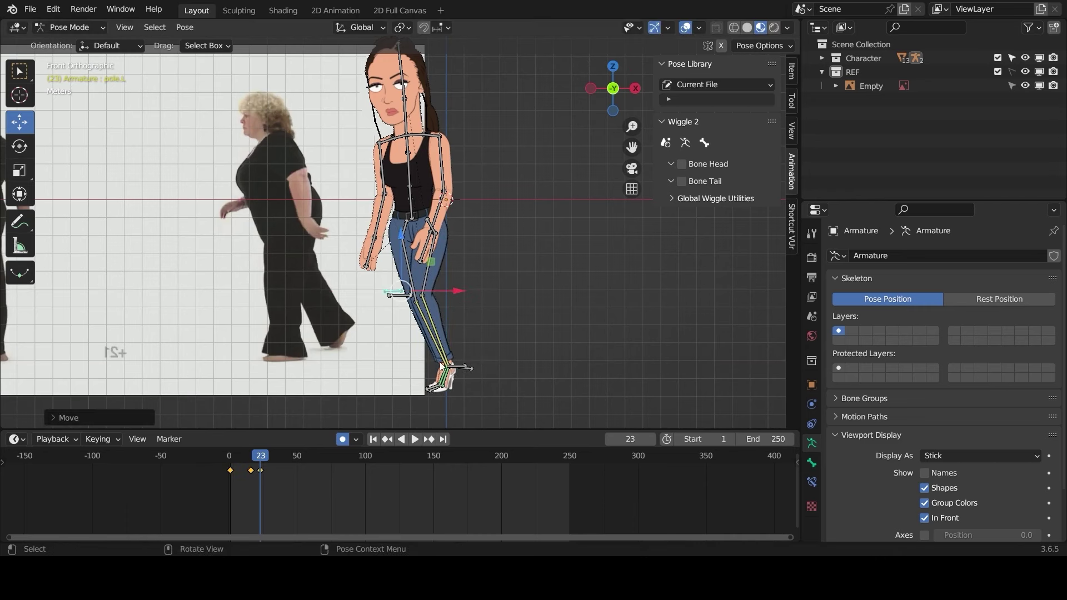
{"action": "left_click", "coordinate": [468, 369]}
{"action": "mouse_move", "coordinate": [470, 369]}
{"action": "left_mouse_down"}
{"action": "mouse_move", "coordinate": [484, 367]}
{"action": "mouse_move", "coordinate": [456, 367]}
{"action": "left_mouse_up"}
Rotate the left upper arm, forearm and hand backward at frame 23 to match the reference's rear arm
{"action": "left_click", "coordinate": [436, 186]}
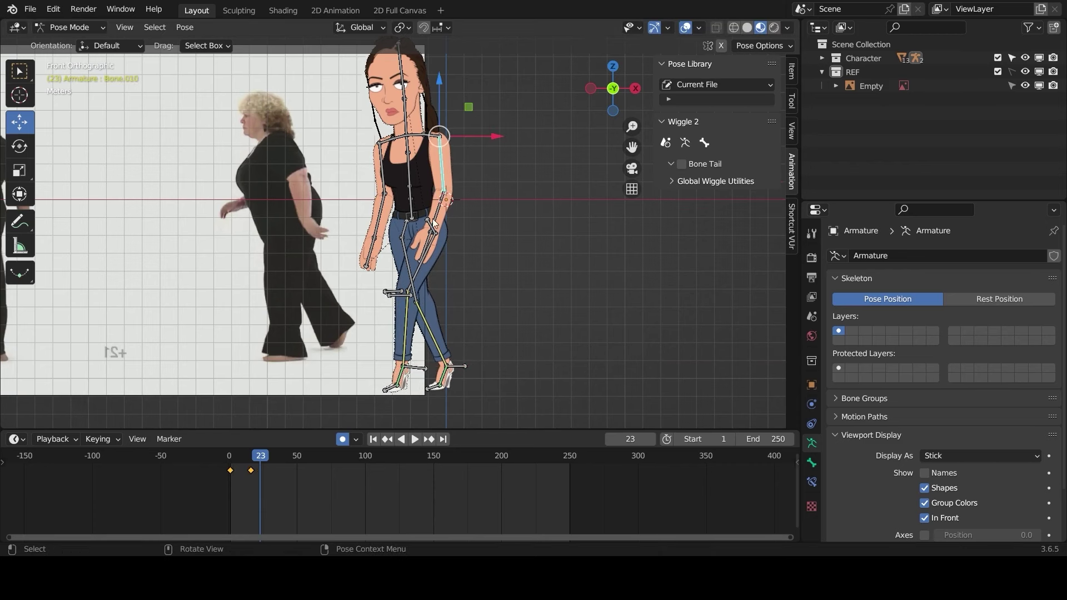
{"action": "key", "text": "r"}
{"action": "left_click", "coordinate": [503, 217]}
{"action": "left_click", "coordinate": [451, 225]}
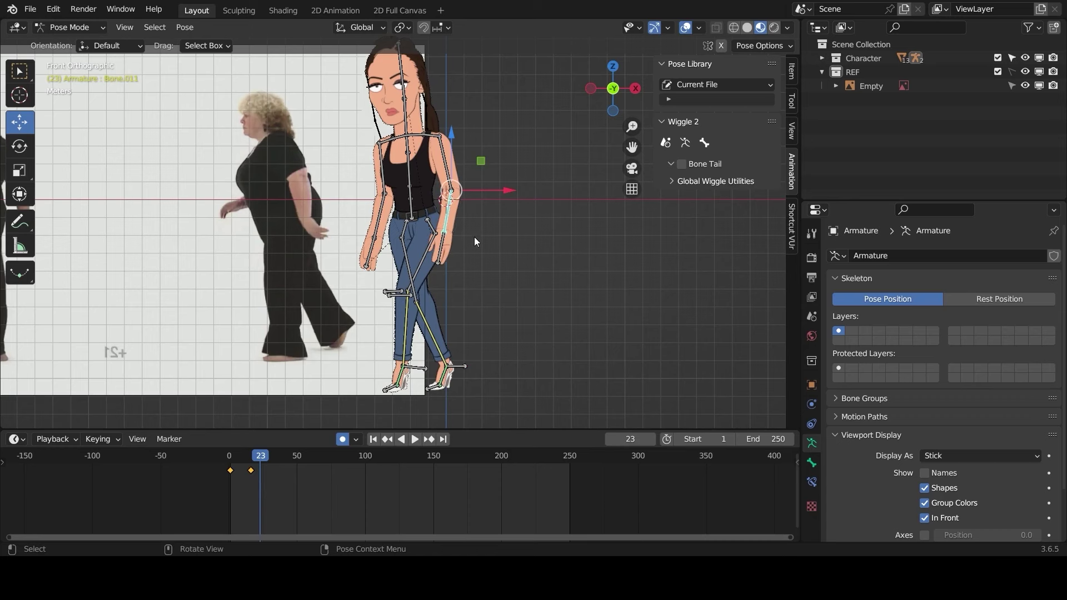
{"action": "key", "text": "r"}
{"action": "left_click", "coordinate": [504, 233]}
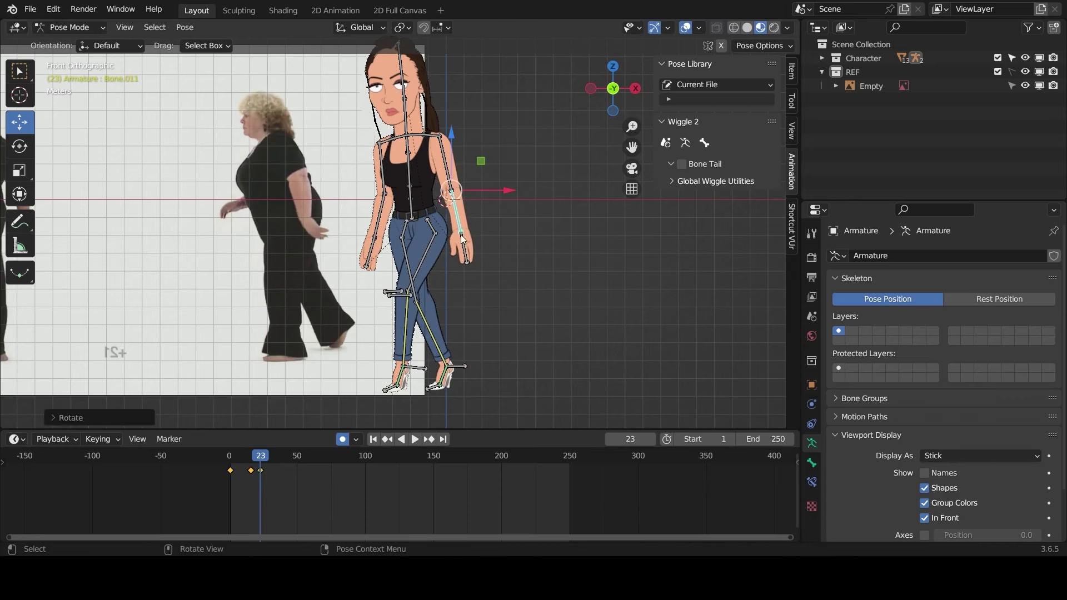
{"action": "left_click", "coordinate": [461, 235]}
{"action": "key", "text": "r"}
{"action": "left_click", "coordinate": [491, 248]}
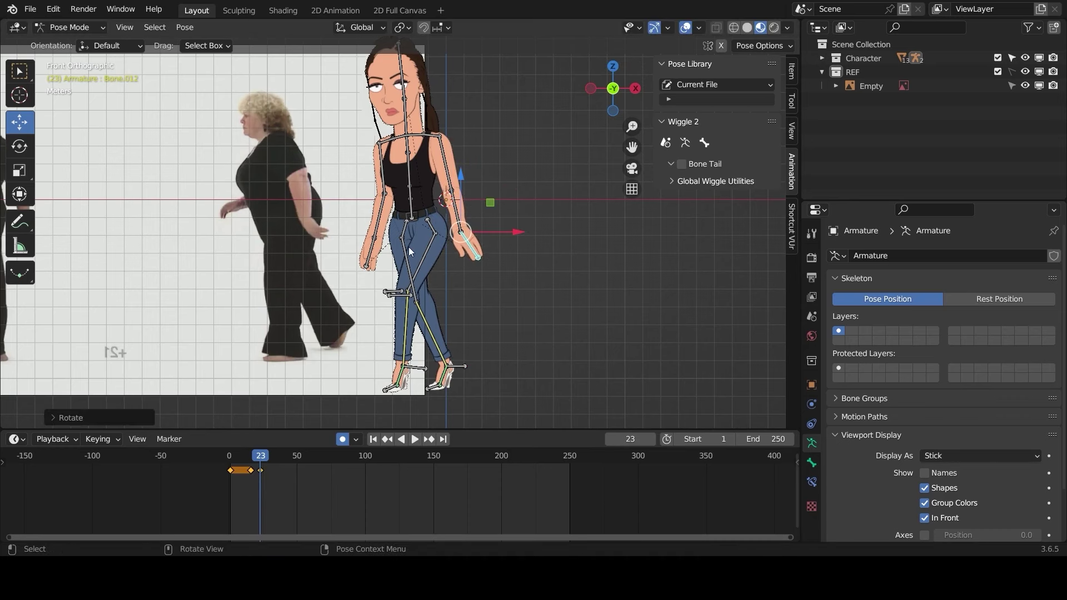
Rotate the right forearm forward about 28° at frame 23
{"action": "left_click", "coordinate": [375, 230]}
{"action": "key", "text": "r"}
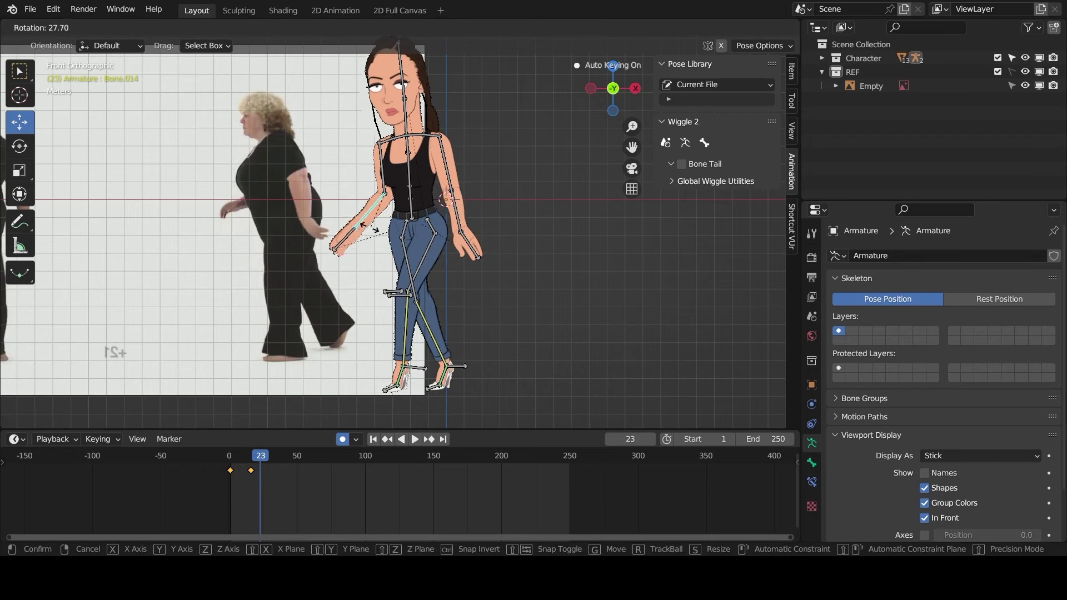
{"action": "left_click", "coordinate": [389, 168]}
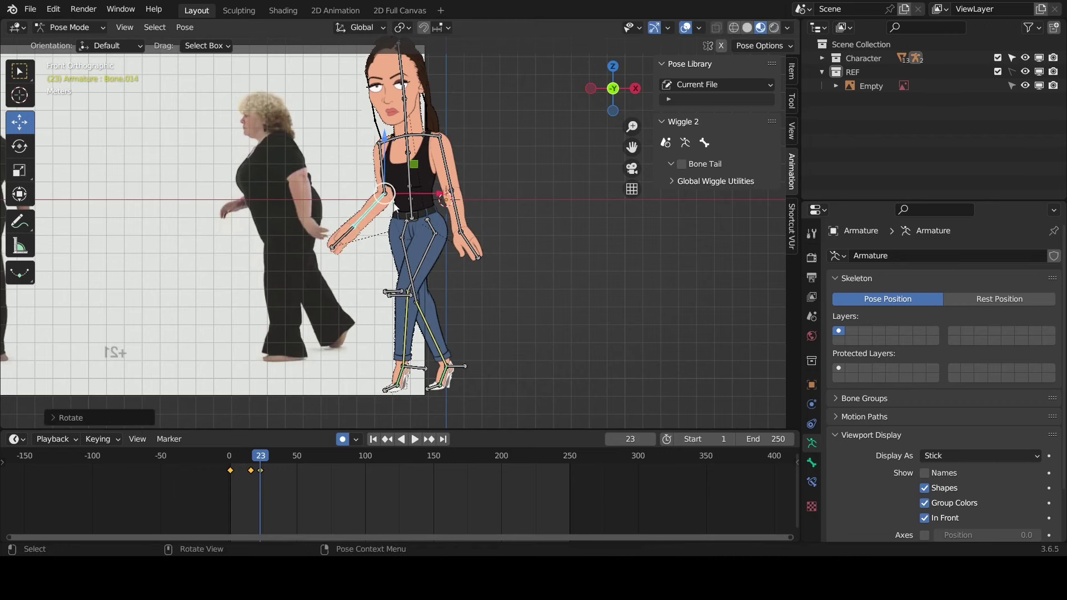
Rotate the right upper arm slightly and raise the right forearm forward at frame 23 to match the reference
{"action": "left_click", "coordinate": [385, 191]}
{"action": "key", "text": "r"}
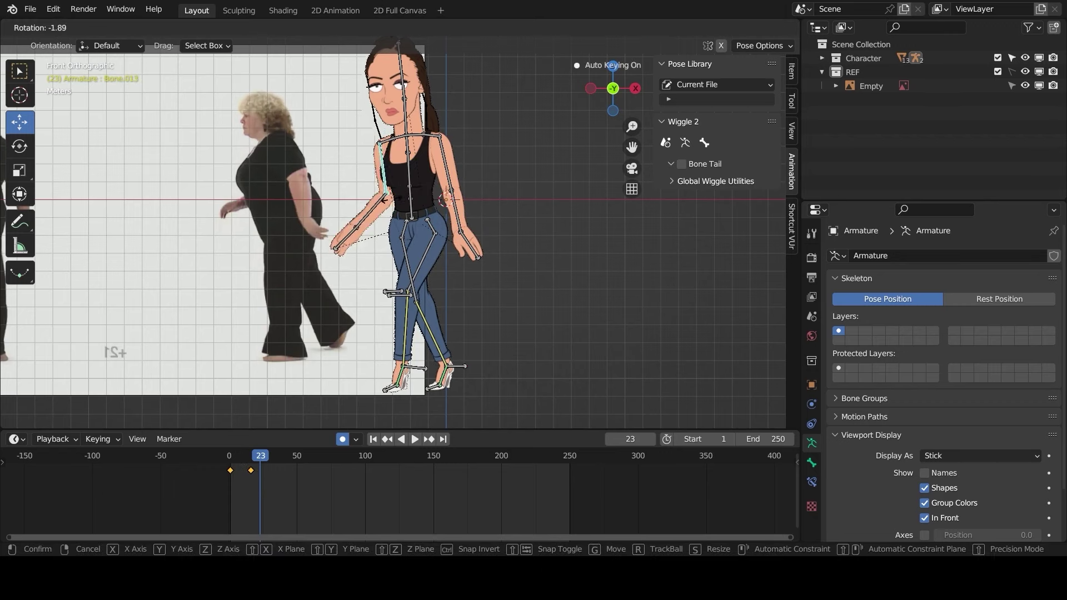
{"action": "left_click", "coordinate": [390, 203]}
{"action": "left_click", "coordinate": [375, 205]}
{"action": "key", "text": "r"}
{"action": "left_click", "coordinate": [378, 227]}
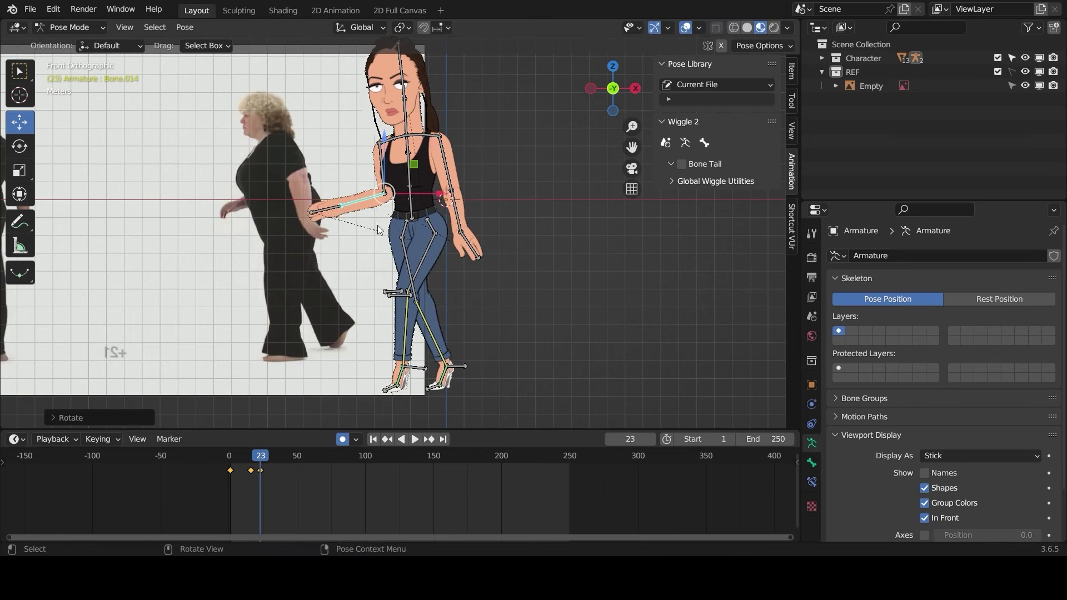
{"action": "key", "text": "r"}
{"action": "left_click", "coordinate": [392, 218]}
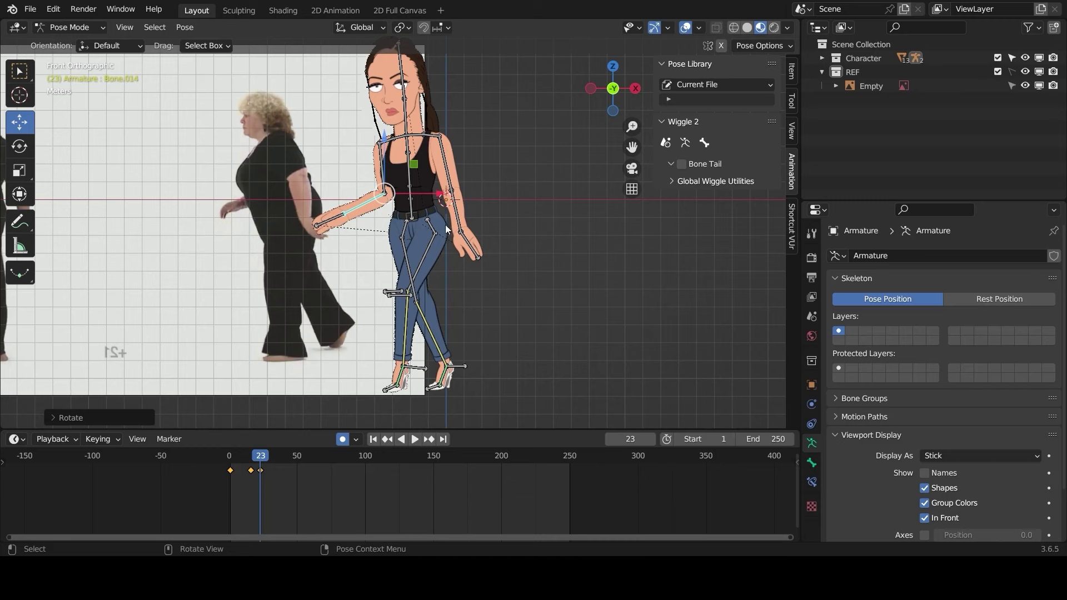
Select all bones and insert a keyframe for the whole pose at frame 23
{"action": "key", "text": "a"}
{"action": "key", "text": "i"}
{"action": "left_click", "coordinate": [305, 401]}
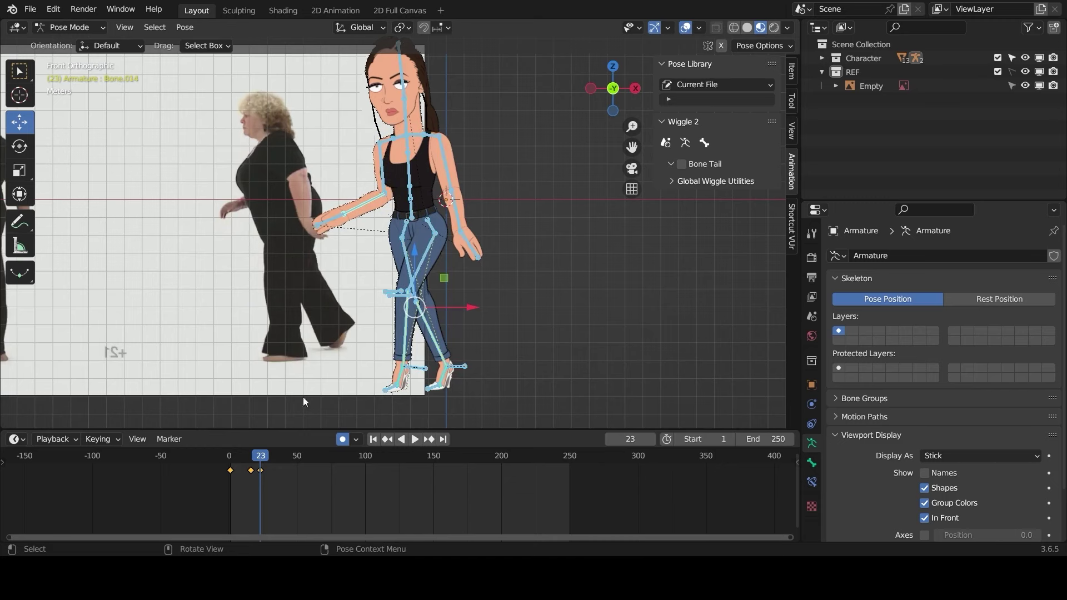
At frame 32, spread the ankle controls into a wide stride and move the right knee pole forward
{"action": "key", "text": "space"}
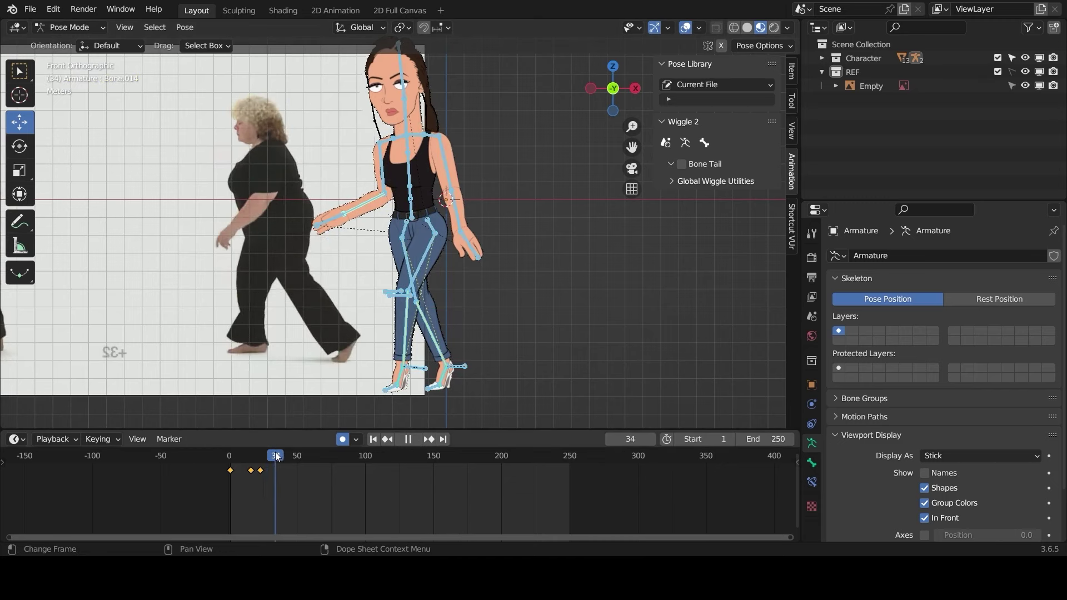
{"action": "left_click_drag", "start_coordinate": [276, 457], "coordinate": [274, 456]}
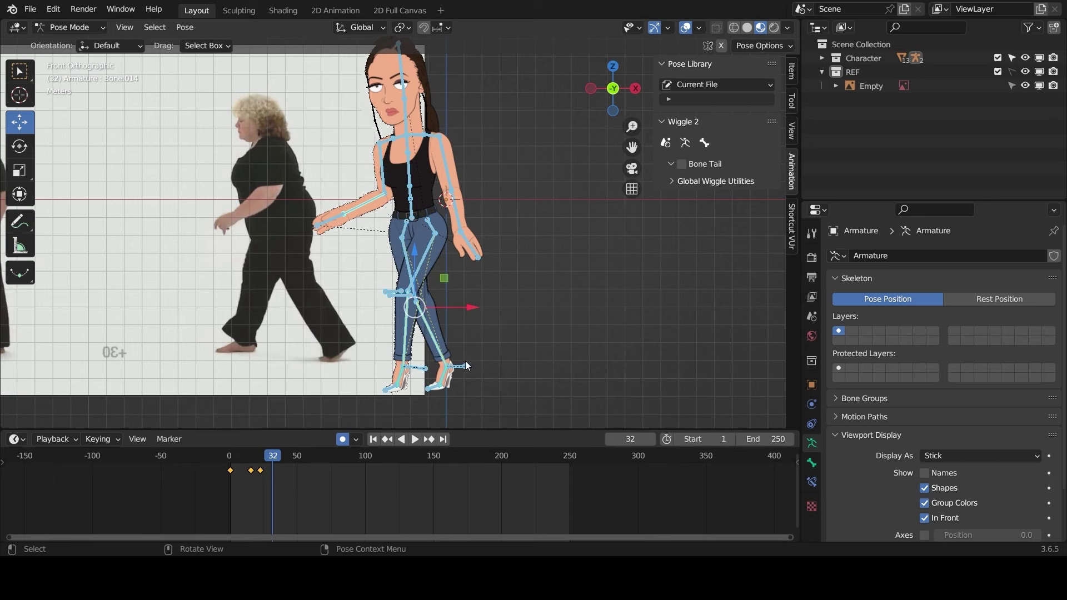
{"action": "left_click", "coordinate": [441, 369]}
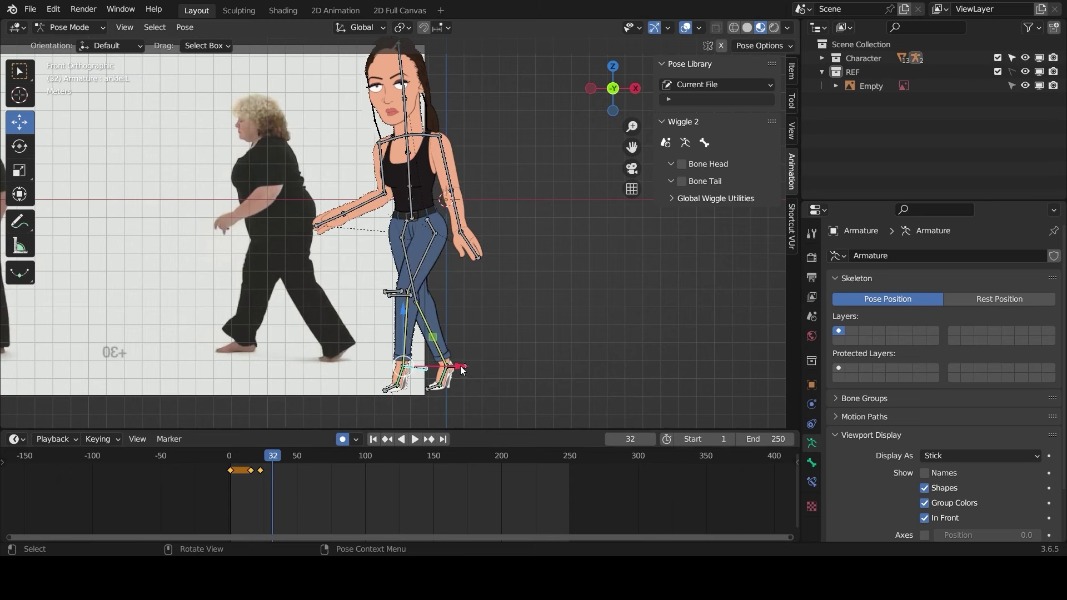
{"action": "left_click_drag", "start_coordinate": [454, 371], "coordinate": [425, 364]}
{"action": "left_click", "coordinate": [400, 296]}
{"action": "left_click_drag", "start_coordinate": [471, 296], "coordinate": [445, 296]}
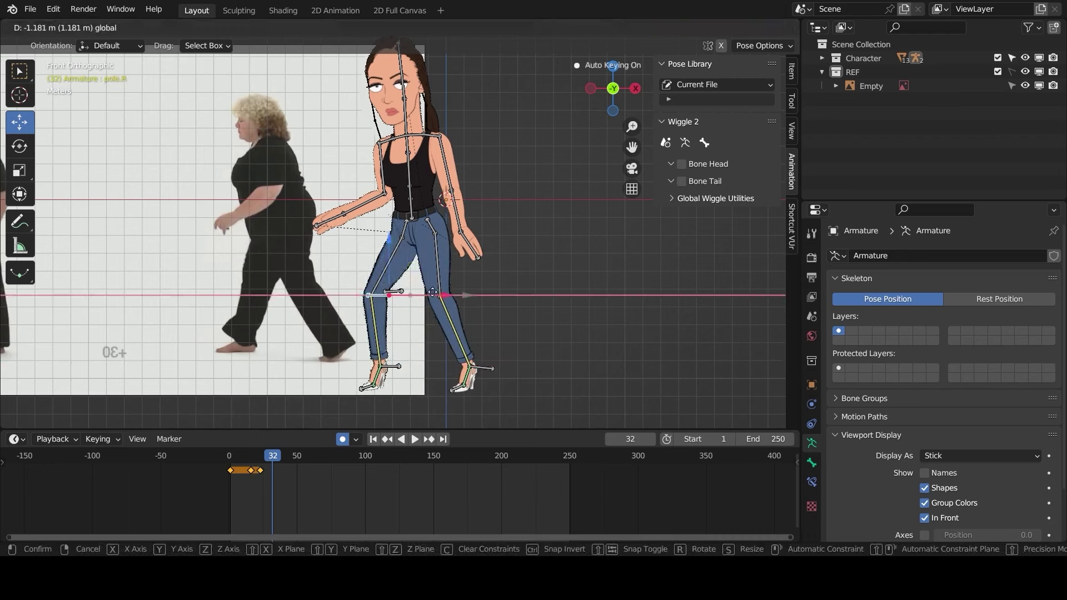
Rotate the right arm down beside the body and bend the left arm forward at frame 32
{"action": "left_click", "coordinate": [382, 167]}
{"action": "key", "text": "r"}
{"action": "left_click", "coordinate": [375, 206]}
{"action": "scroll", "coordinate": [461, 272], "scroll_direction": "up", "scroll_amount": 6}
{"action": "key", "text": "r"}
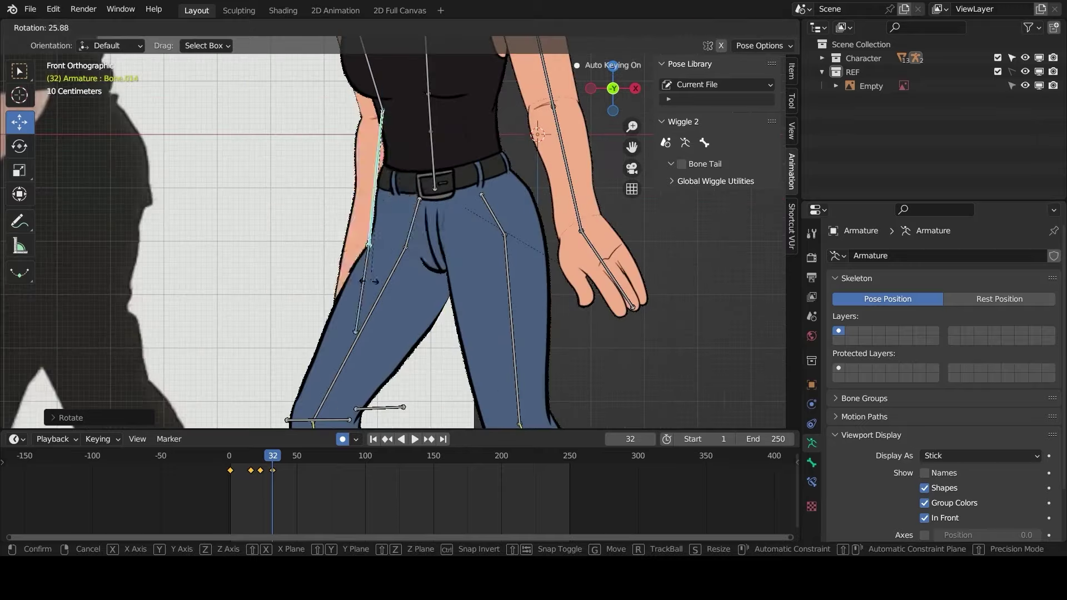
{"action": "scroll", "coordinate": [555, 183], "scroll_direction": "down", "scroll_amount": 5}
{"action": "left_click", "coordinate": [418, 256]}
{"action": "scroll", "coordinate": [417, 256], "scroll_direction": "up", "scroll_amount": 5}
Examine in Object Mode, from the side, how the arm and wrist meshes overlap the pelvis mesh
{"action": "key", "text": "ctrl+Tab"}
{"action": "left_click", "coordinate": [358, 236]}
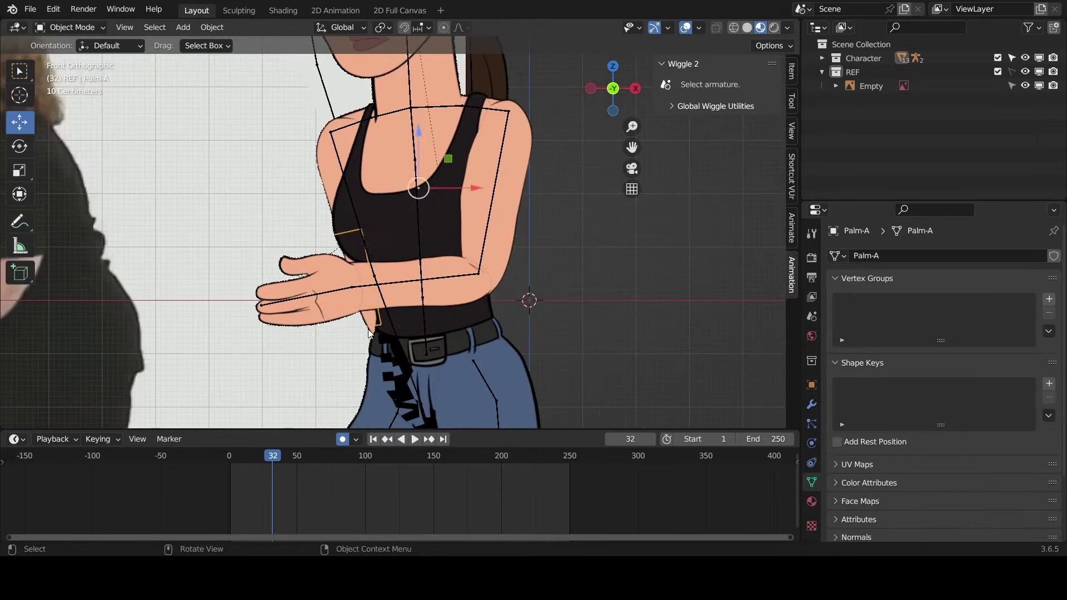
{"action": "left_click", "coordinate": [472, 334]}
{"action": "left_click", "coordinate": [383, 289]}
{"action": "middle_click_drag", "start_coordinate": [500, 356], "coordinate": [331, 383]}
{"action": "left_click", "coordinate": [401, 350]}
{"action": "key", "text": "g"}
{"action": "right_click", "coordinate": [405, 340]}
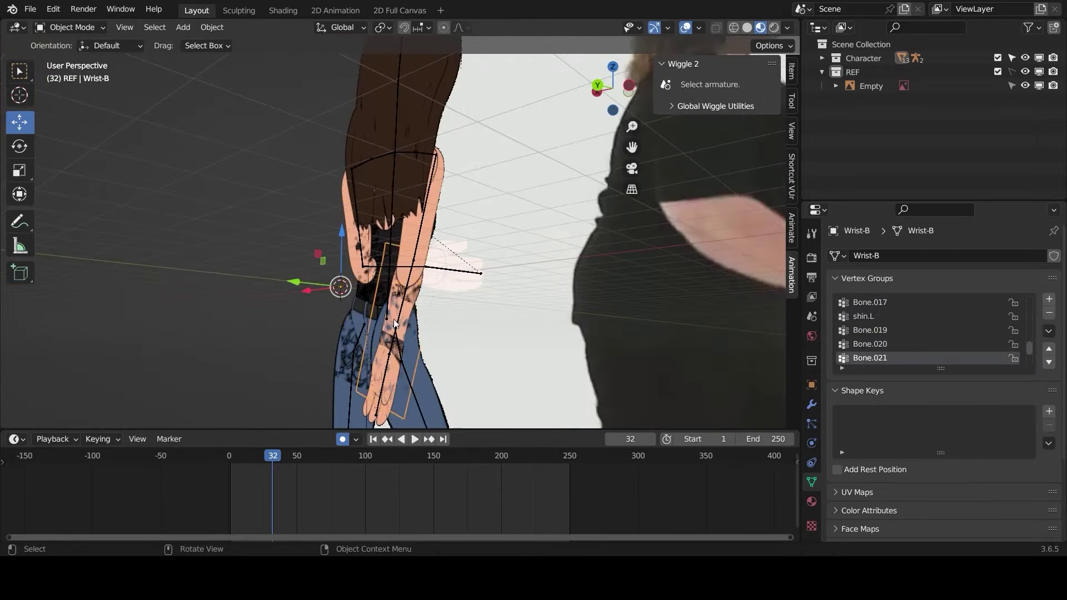
Find the pelvis mesh showing the black artifacts and isolate it together with the armature in front view
{"action": "key", "text": "KP_1"}
{"action": "left_click", "coordinate": [373, 328]}
{"action": "key", "text": "KP_Divide"}
{"action": "key", "text": "KP_Divide"}
{"action": "left_click", "coordinate": [361, 371]}
{"action": "left_click", "coordinate": [423, 313]}
{"action": "key", "text": "KP_Divide"}
{"action": "key", "text": "KP_Divide"}
{"action": "left_click", "coordinate": [374, 328], "text": "shift"}
{"action": "key", "text": "KP_Divide"}
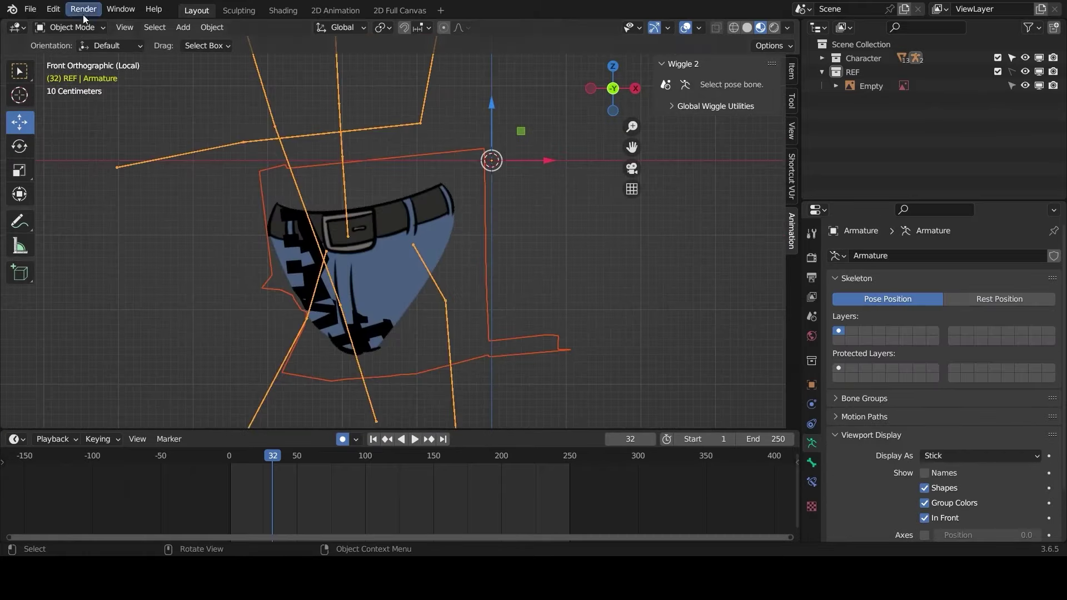
Put the pelvis mesh Cr into Weight Paint mode with the armature selected and display the weights of Bone.021
{"action": "left_click", "coordinate": [363, 288], "text": "shift"}
{"action": "left_click", "coordinate": [70, 27]}
{"action": "left_click", "coordinate": [72, 104]}
{"action": "scroll", "coordinate": [333, 250], "scroll_direction": "down", "scroll_amount": 2}
{"action": "left_click", "coordinate": [340, 276], "text": "ctrl"}
{"action": "left_click", "coordinate": [329, 202], "text": "ctrl"}
{"action": "left_click", "coordinate": [338, 282], "text": "ctrl"}
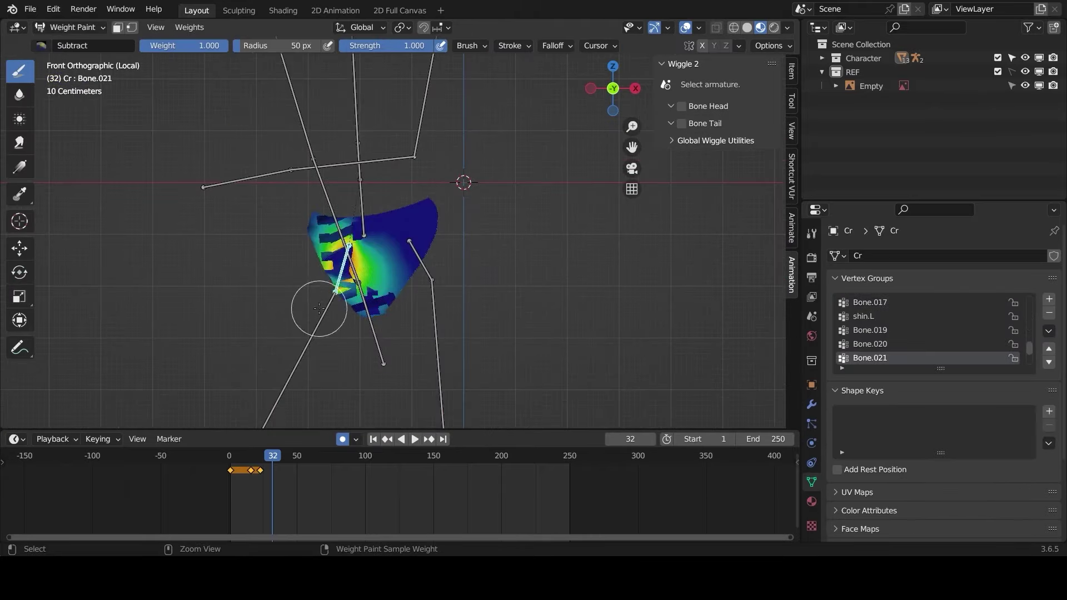
Go through the spine and arm bones and clear the weight of Bone.015 from the pelvis mesh
{"action": "left_click", "coordinate": [332, 206], "text": "ctrl"}
{"action": "left_click", "coordinate": [305, 132], "text": "ctrl"}
{"action": "left_click", "coordinate": [279, 171], "text": "ctrl"}
{"action": "left_click", "coordinate": [351, 164], "text": "ctrl"}
{"action": "left_click", "coordinate": [419, 134], "text": "ctrl"}
{"action": "left_click", "coordinate": [374, 314], "text": "ctrl"}
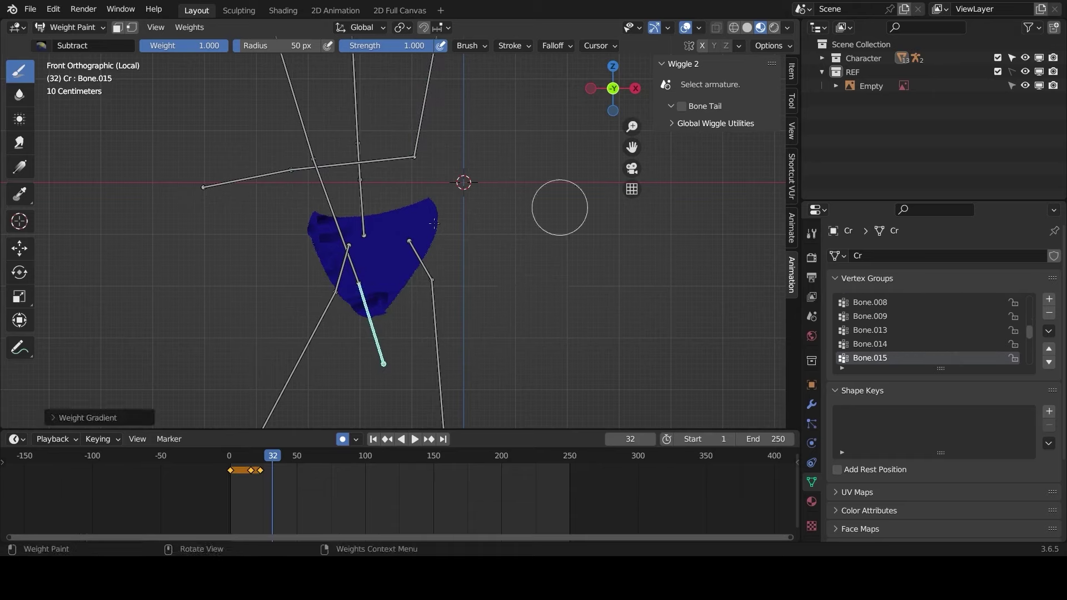
Apply a weight gradient to the pelvis mesh for the thigh bone Bone.021 with the Add brush, and check Bone.022
{"action": "left_click", "coordinate": [345, 281], "text": "ctrl"}
{"action": "left_click", "coordinate": [324, 312], "text": "ctrl"}
{"action": "left_click", "coordinate": [341, 273], "text": "ctrl"}
{"action": "left_click", "coordinate": [41, 46]}
{"action": "left_click", "coordinate": [61, 86]}
{"action": "left_click_drag", "start_coordinate": [262, 252], "coordinate": [405, 265], "text": "alt"}
{"action": "left_click", "coordinate": [328, 305], "text": "ctrl"}
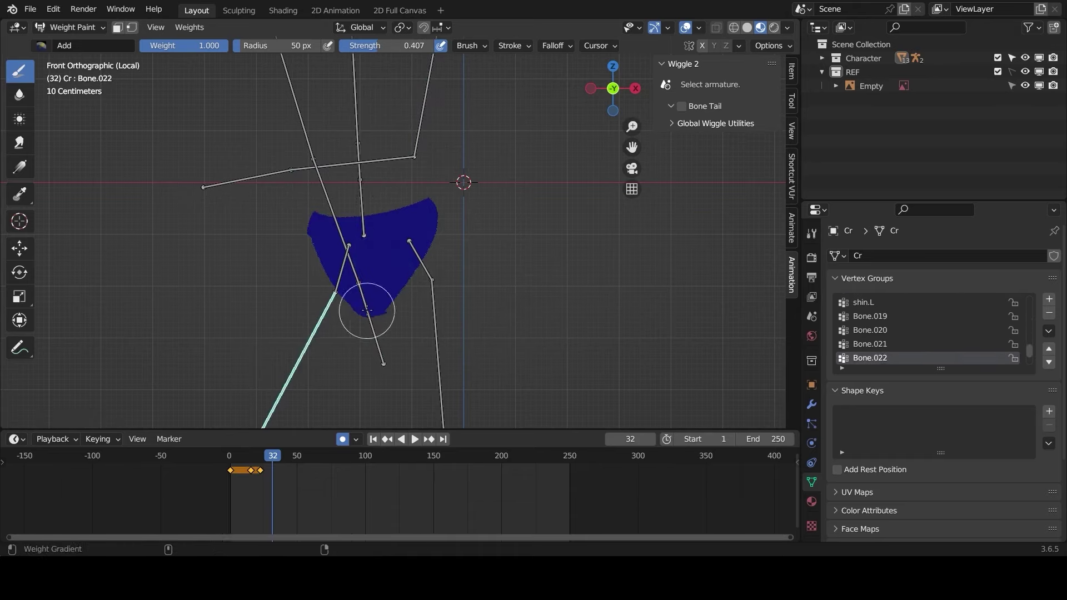
{"action": "left_click", "coordinate": [361, 206], "text": "ctrl"}
{"action": "left_click", "coordinate": [42, 46]}
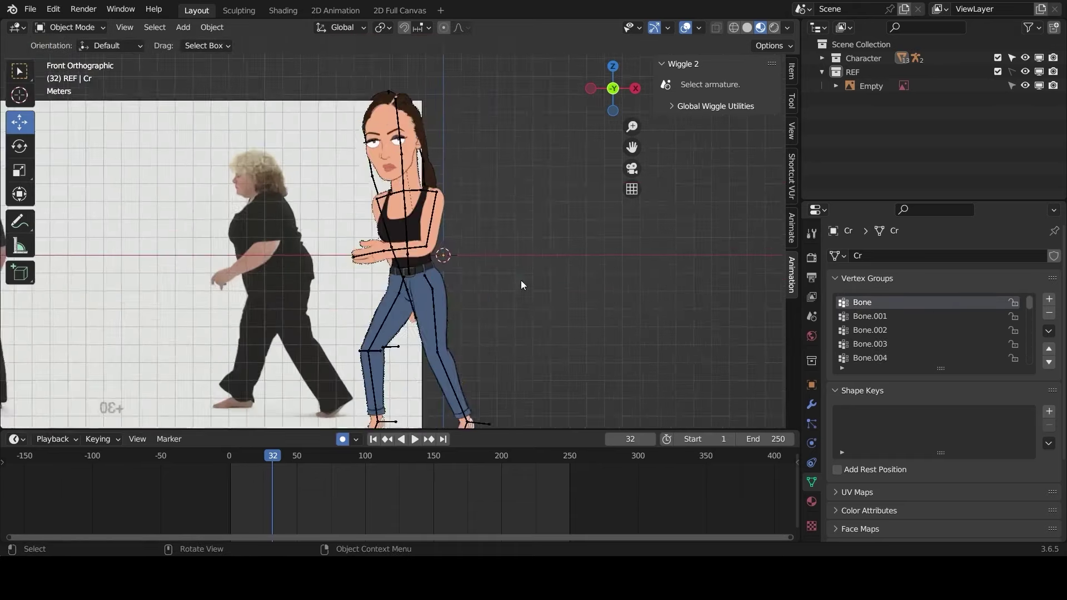
Return the armature to Pose Mode and adjust the root and spine bones at frame 32
{"action": "key", "text": "ctrl+Tab"}
{"action": "key", "text": "r"}
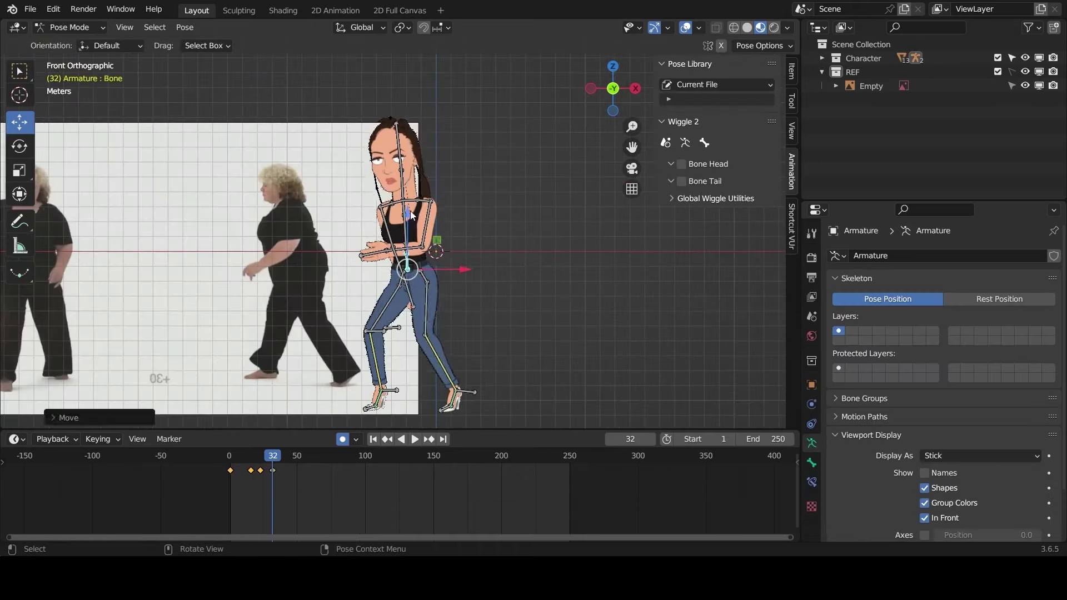
{"action": "left_click", "coordinate": [473, 259]}
{"action": "left_click", "coordinate": [402, 226]}
{"action": "key", "text": "r"}
{"action": "left_click", "coordinate": [461, 228]}
Adjust the front ankle control and its knee pole, and rotate the lower torso bone at frame 32
{"action": "left_click", "coordinate": [390, 390]}
{"action": "left_click_drag", "start_coordinate": [437, 390], "coordinate": [411, 389]}
{"action": "left_click_drag", "start_coordinate": [441, 331], "coordinate": [429, 331]}
{"action": "left_click_drag", "start_coordinate": [390, 390], "coordinate": [419, 390]}
{"action": "left_click", "coordinate": [407, 246]}
{"action": "key", "text": "r"}
{"action": "left_click", "coordinate": [470, 267]}
{"action": "key", "text": "a"}
{"action": "left_click", "coordinate": [57, 439]}
At frame 51, swap the feet by moving the rear ankle forward and the front ankle backward with a slight foot rotation
{"action": "left_click_drag", "start_coordinate": [274, 456], "coordinate": [299, 458]}
{"action": "left_click", "coordinate": [465, 392]}
{"action": "left_click_drag", "start_coordinate": [511, 391], "coordinate": [455, 391]}
{"action": "left_click", "coordinate": [373, 390]}
{"action": "left_click_drag", "start_coordinate": [417, 391], "coordinate": [500, 394]}
{"action": "key", "text": "r"}
{"action": "left_click", "coordinate": [498, 387]}
Rotate the lower torso bone at frame 51 to match the reference's lean
{"action": "left_click", "coordinate": [406, 256]}
{"action": "key", "text": "r"}
{"action": "left_click", "coordinate": [474, 272]}
Swing the left arm backward and the right forearm forward at frame 51
{"action": "left_click", "coordinate": [409, 253]}
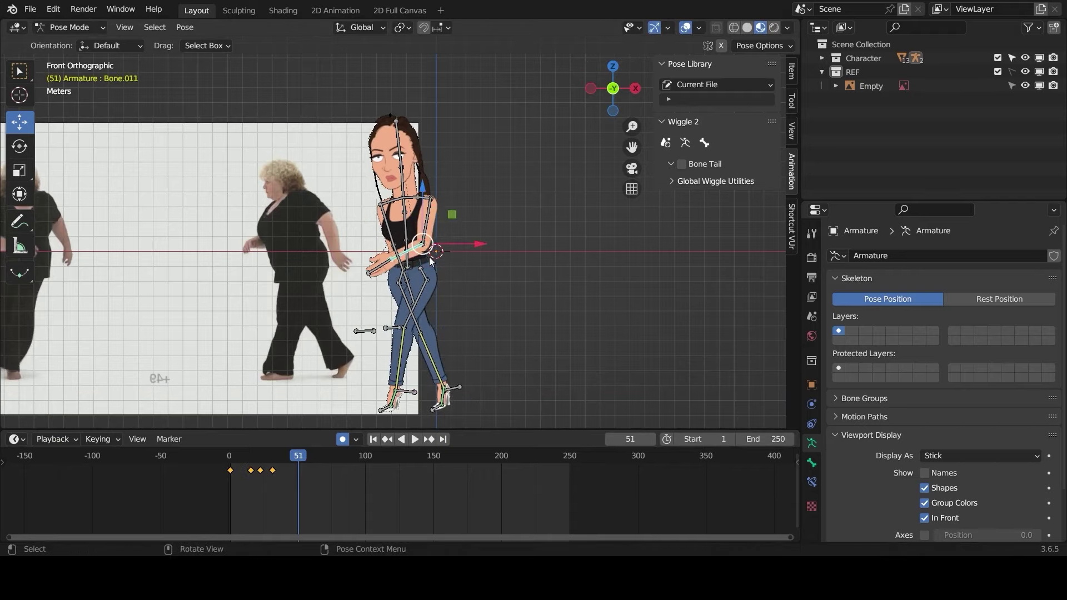
{"action": "left_click", "coordinate": [429, 219]}
{"action": "left_click", "coordinate": [437, 210]}
{"action": "key", "text": "r"}
{"action": "left_click", "coordinate": [470, 245]}
{"action": "scroll", "coordinate": [422, 239], "scroll_direction": "up", "scroll_amount": 1}
{"action": "key", "text": "r"}
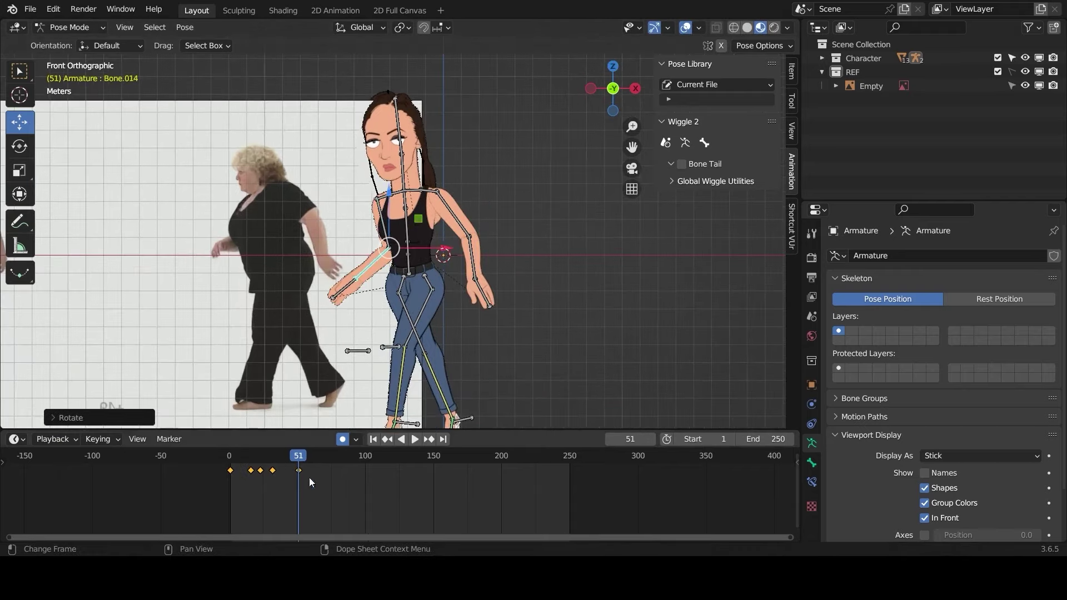
Play and scrub the animation to frame 62, try to shift the left ankle control, and undo the move
{"action": "scroll", "coordinate": [309, 482], "scroll_direction": "down", "scroll_amount": 1}
{"action": "key", "text": "space"}
{"action": "left_click_drag", "start_coordinate": [306, 457], "coordinate": [259, 452]}
{"action": "scroll", "coordinate": [360, 339], "scroll_direction": "down", "scroll_amount": 2}
{"action": "left_click_drag", "start_coordinate": [251, 455], "coordinate": [320, 455]}
{"action": "scroll", "coordinate": [405, 367], "scroll_direction": "up", "scroll_amount": 1}
{"action": "left_click", "coordinate": [408, 392]}
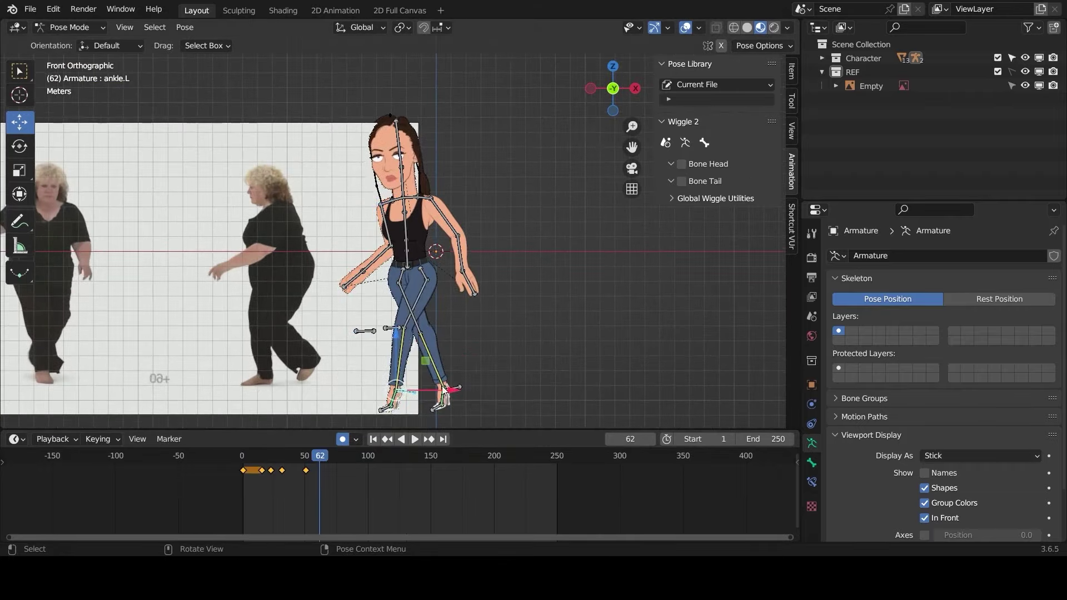
{"action": "left_click_drag", "start_coordinate": [436, 391], "coordinate": [428, 391]}
{"action": "key", "text": "ctrl+z"}
At frame 61, move the left ankle control backward and the right ankle control forward
{"action": "left_click_drag", "start_coordinate": [320, 455], "coordinate": [318, 455]}
{"action": "left_click_drag", "start_coordinate": [431, 391], "coordinate": [465, 388]}
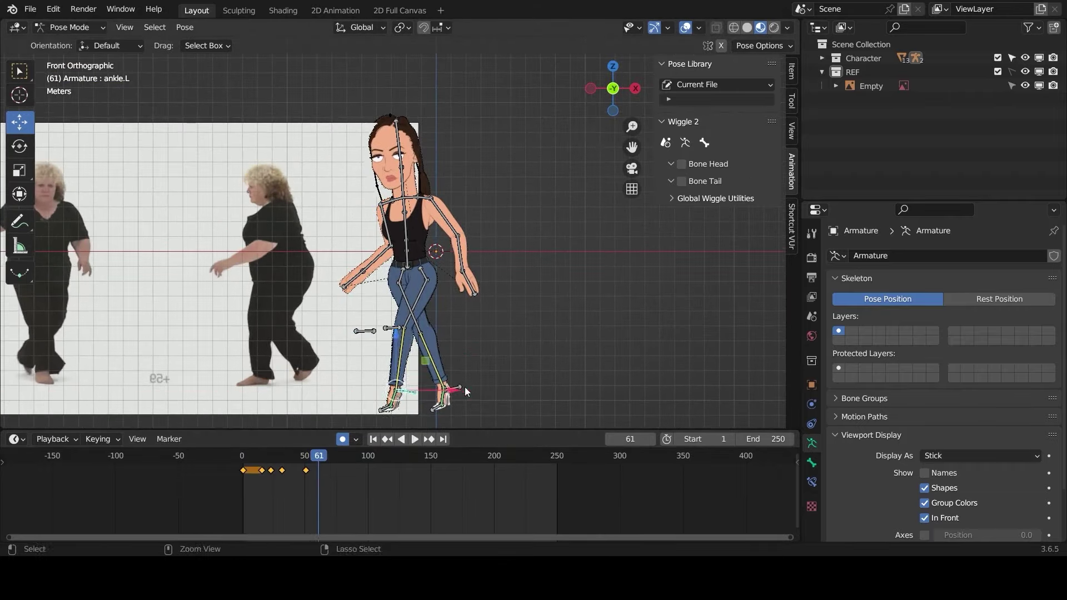
{"action": "left_click_drag", "start_coordinate": [305, 455], "coordinate": [318, 456]}
{"action": "left_click", "coordinate": [456, 387]}
{"action": "left_click_drag", "start_coordinate": [479, 388], "coordinate": [431, 389]}
{"action": "key", "text": "r"}
{"action": "left_click", "coordinate": [426, 417]}
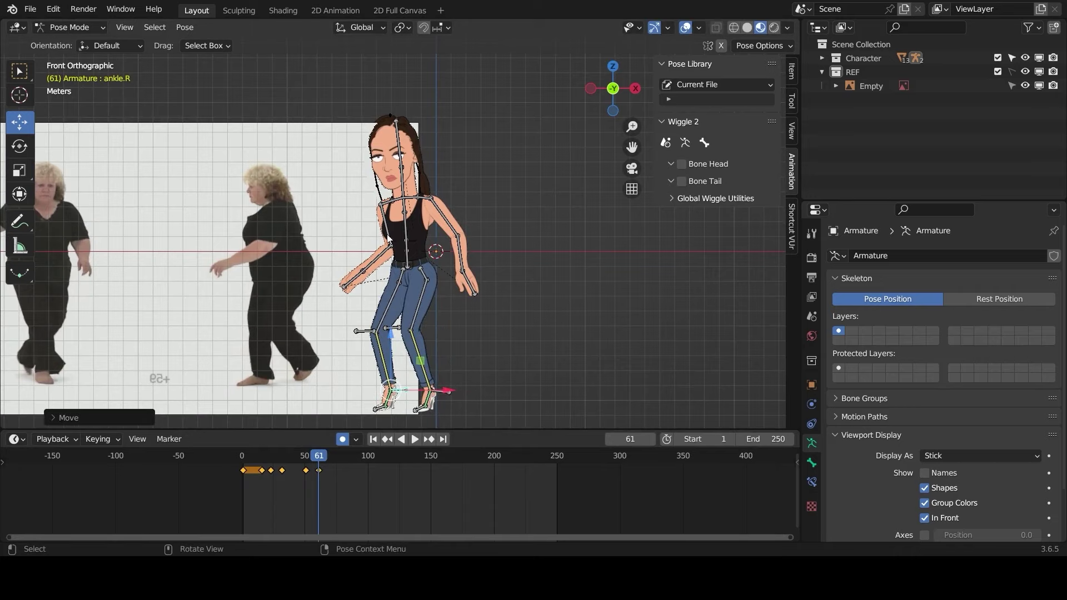
Rotate the arm bones at frame 61 so both hands come together in front of the body
{"action": "left_click", "coordinate": [446, 218]}
{"action": "key", "text": "r"}
{"action": "left_click", "coordinate": [425, 267]}
{"action": "key", "text": "r"}
{"action": "left_click", "coordinate": [431, 264]}
Select all bones and insert a keyframe for the whole pose at frame 61
{"action": "scroll", "coordinate": [431, 263], "scroll_direction": "down", "scroll_amount": 1}
{"action": "key", "text": "a"}
{"action": "key", "text": "i"}
{"action": "left_click", "coordinate": [432, 261]}
At frame 69, move the ankle controls so both feet stand together
{"action": "key", "text": "space"}
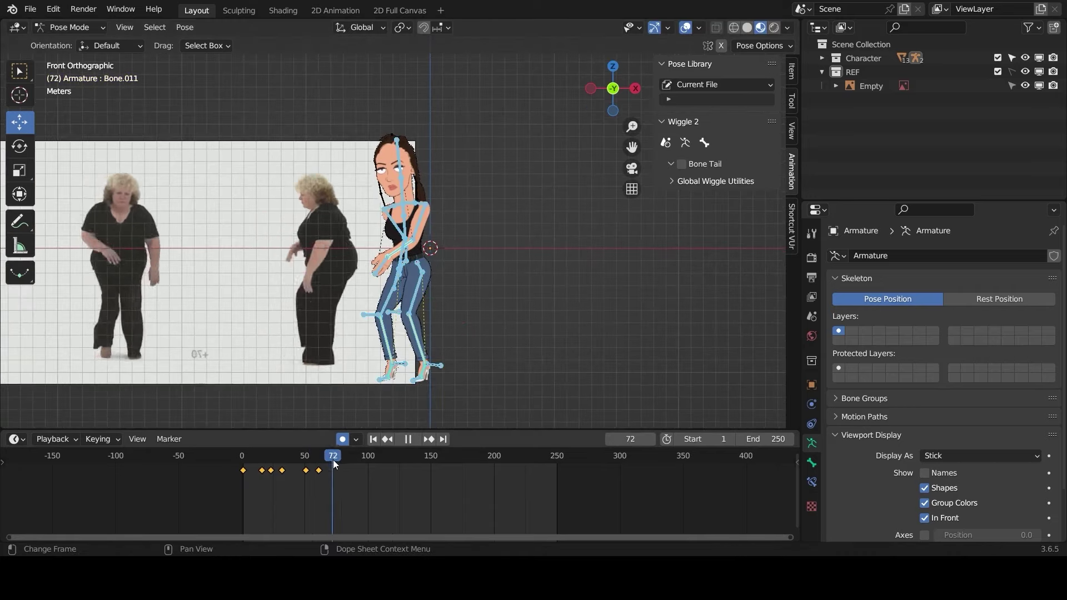
{"action": "left_click_drag", "start_coordinate": [341, 464], "coordinate": [299, 459]}
{"action": "key", "text": "space"}
{"action": "left_click", "coordinate": [455, 362]}
{"action": "left_click_drag", "start_coordinate": [478, 362], "coordinate": [466, 362]}
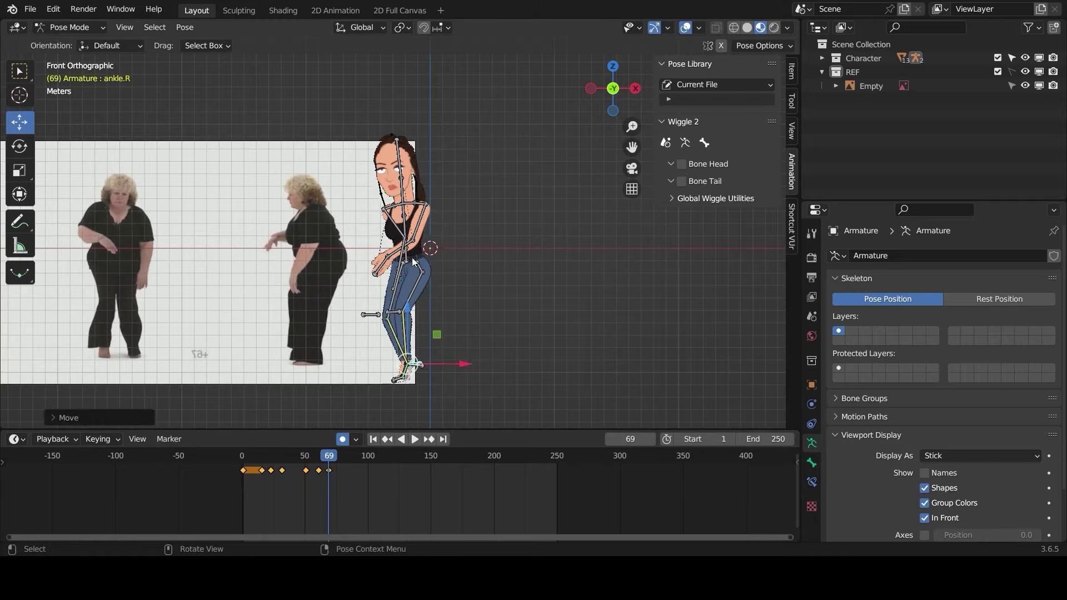
Rotate the arm bones at frame 69, swinging the right arm forward, and select all bones
{"action": "scroll", "coordinate": [422, 289], "scroll_direction": "up", "scroll_amount": 3}
{"action": "left_click", "coordinate": [433, 183]}
{"action": "key", "text": "r"}
{"action": "left_click", "coordinate": [442, 151]}
{"action": "left_click", "coordinate": [442, 151]}
{"action": "key", "text": "r"}
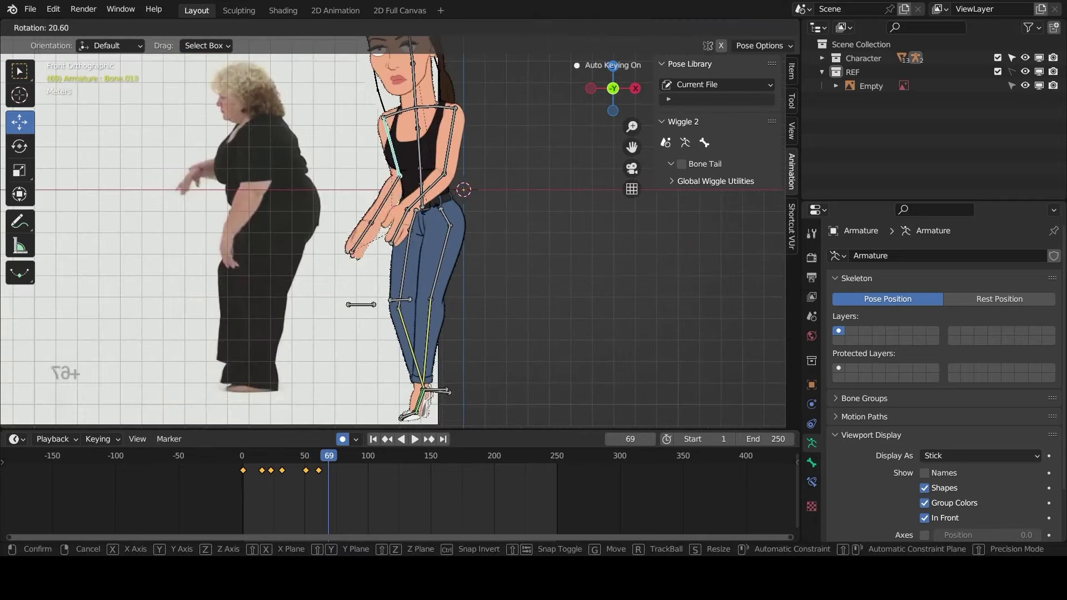
{"action": "left_click", "coordinate": [434, 206]}
{"action": "scroll", "coordinate": [431, 219], "scroll_direction": "up", "scroll_amount": 1}
{"action": "scroll", "coordinate": [432, 218], "scroll_direction": "down", "scroll_amount": 2}
{"action": "key", "text": "a"}
At frame 82, move the trailing ankle control backward to open the stride
{"action": "key", "text": "space"}
{"action": "left_click_drag", "start_coordinate": [335, 457], "coordinate": [345, 467]}
{"action": "left_click", "coordinate": [435, 365]}
{"action": "left_click_drag", "start_coordinate": [477, 362], "coordinate": [503, 355]}
Lean the torso back with the root bone and rotate both arms at frame 82 to match the reference
{"action": "left_click", "coordinate": [417, 186]}
{"action": "key", "text": "r"}
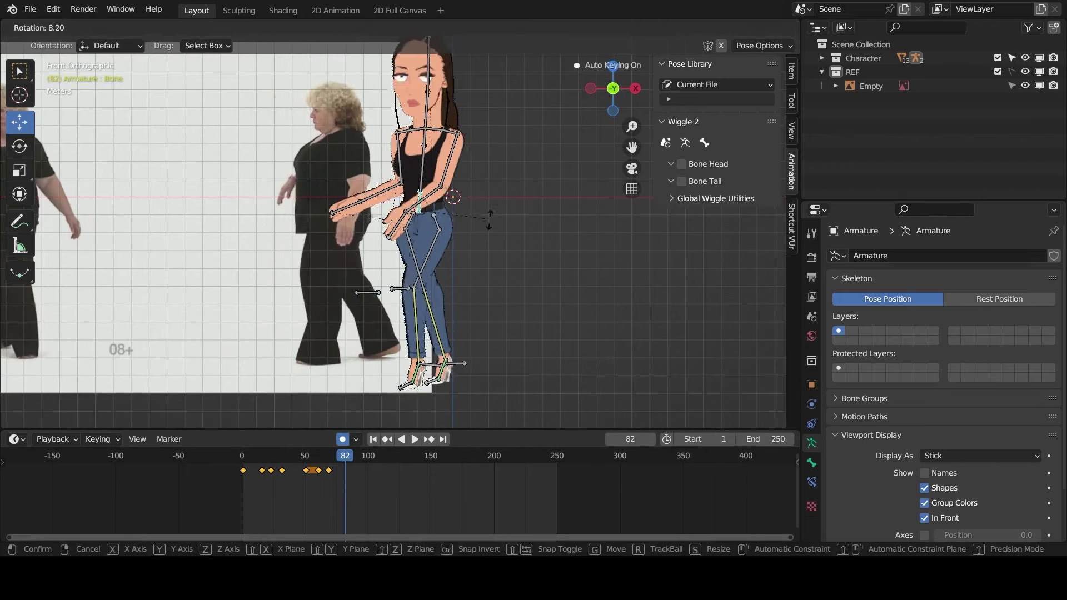
{"action": "left_click", "coordinate": [506, 228]}
{"action": "left_click", "coordinate": [453, 171]}
{"action": "key", "text": "r"}
{"action": "left_click", "coordinate": [522, 233]}
{"action": "left_click", "coordinate": [401, 167]}
{"action": "key", "text": "r"}
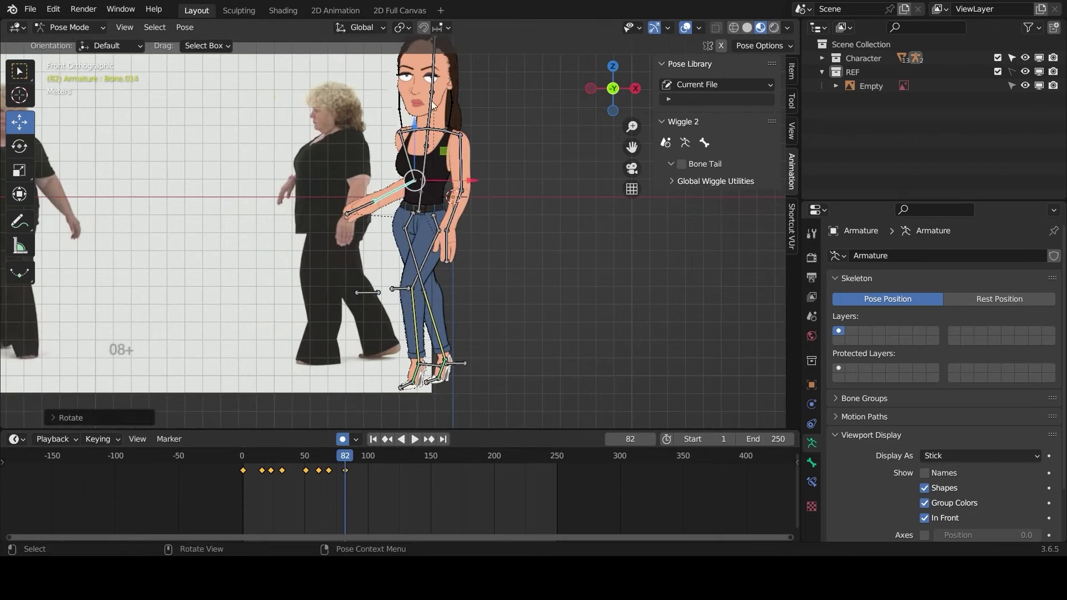
{"action": "key", "text": "a"}
Set the animation's end frame to 84 and play back the walk
{"action": "key", "text": "space"}
{"action": "mouse_move", "coordinate": [346, 456]}
{"action": "left_mouse_down"}
{"action": "mouse_move", "coordinate": [370, 461]}
{"action": "mouse_move", "coordinate": [241, 460]}
{"action": "mouse_move", "coordinate": [362, 461]}
{"action": "mouse_move", "coordinate": [267, 460]}
{"action": "mouse_move", "coordinate": [348, 460]}
{"action": "left_mouse_up"}
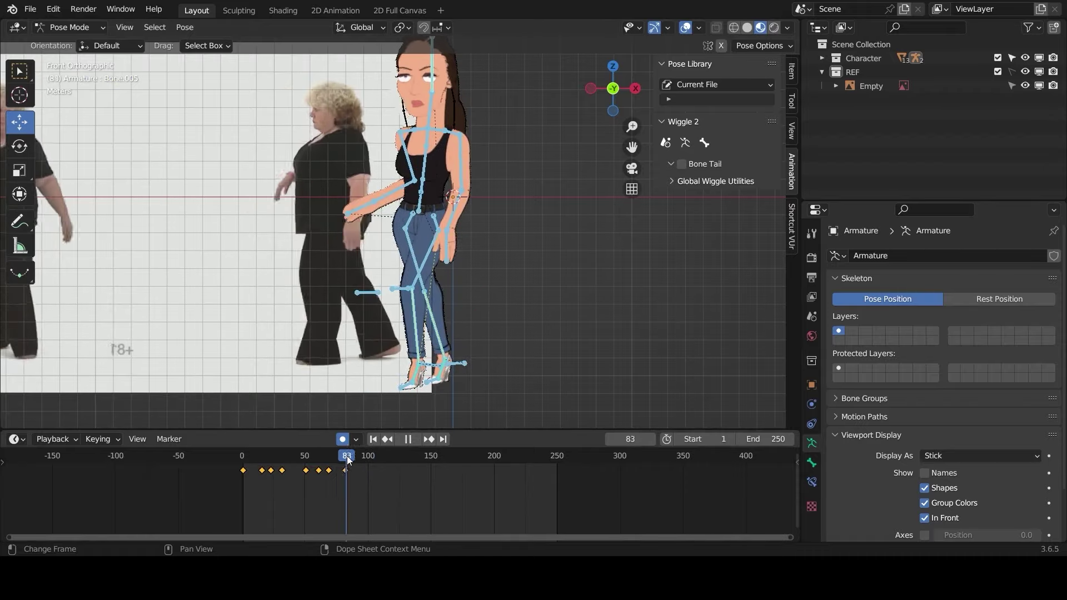
{"action": "key", "text": "ctrl+End"}
{"action": "key", "text": "space"}
{"action": "key", "text": "space"}
Change the interpolation mode of the selected keyframes and play the walk animation
{"action": "right_click", "coordinate": [328, 466]}
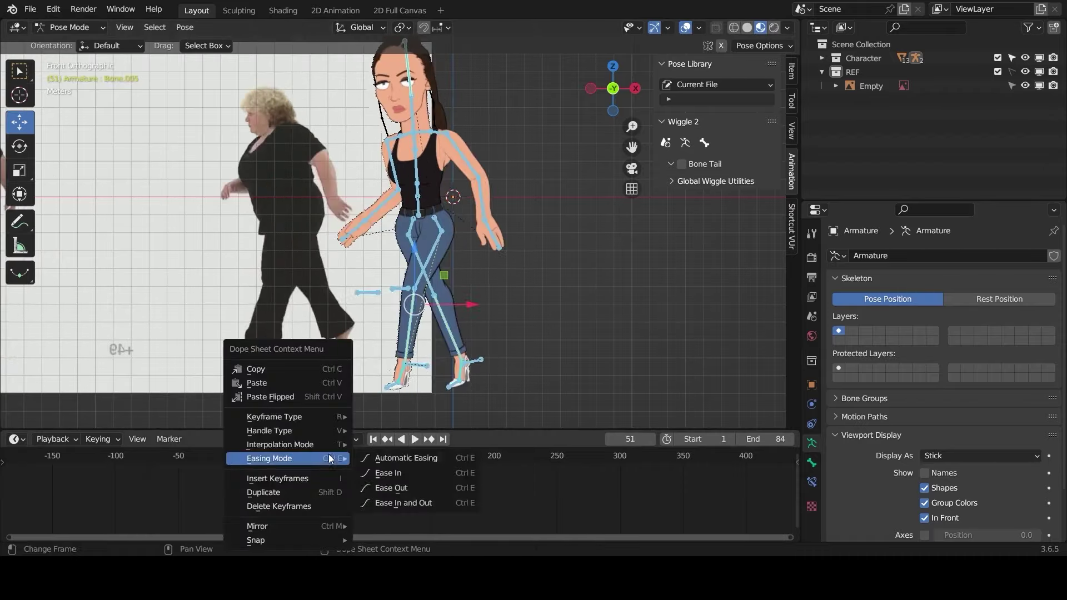
{"action": "left_click", "coordinate": [383, 473]}
{"action": "key", "text": "space"}
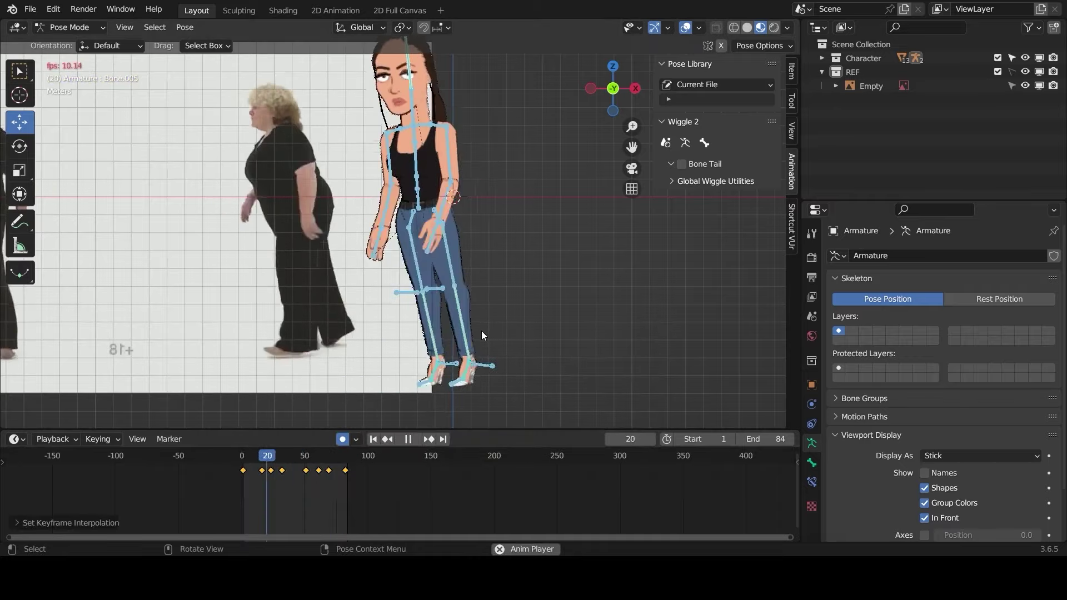
Key the pose at frame 102, then move the leading ankle control backward and the trailing one forward to swap the feet
{"action": "key", "text": "space"}
{"action": "left_click_drag", "start_coordinate": [249, 472], "coordinate": [370, 468]}
{"action": "key", "text": "i"}
{"action": "left_click", "coordinate": [423, 265]}
{"action": "left_click", "coordinate": [431, 367]}
{"action": "left_click_drag", "start_coordinate": [468, 363], "coordinate": [516, 363]}
{"action": "left_click", "coordinate": [455, 364]}
{"action": "left_click_drag", "start_coordinate": [495, 364], "coordinate": [450, 364]}
At frame 102, tilt and slightly lower the body with the root bone, then rotate both arms to match the reference
{"action": "left_click", "coordinate": [419, 202]}
{"action": "key", "text": "r"}
{"action": "left_click", "coordinate": [494, 218]}
{"action": "left_click_drag", "start_coordinate": [419, 161], "coordinate": [419, 164]}
{"action": "left_click", "coordinate": [451, 159]}
{"action": "key", "text": "r"}
{"action": "left_click", "coordinate": [445, 222]}
{"action": "left_click", "coordinate": [390, 199]}
{"action": "key", "text": "r"}
{"action": "left_click", "coordinate": [511, 210]}
{"action": "key", "text": "a"}
Duplicate the first keyframe to frame 115, set the end frame to 115, and play the animation
{"action": "mouse_move", "coordinate": [371, 455]}
{"action": "left_mouse_down"}
{"action": "mouse_move", "coordinate": [384, 455]}
{"action": "mouse_move", "coordinate": [260, 465]}
{"action": "mouse_move", "coordinate": [387, 461]}
{"action": "left_mouse_up"}
{"action": "left_click", "coordinate": [243, 471]}
{"action": "key", "text": "shift+d"}
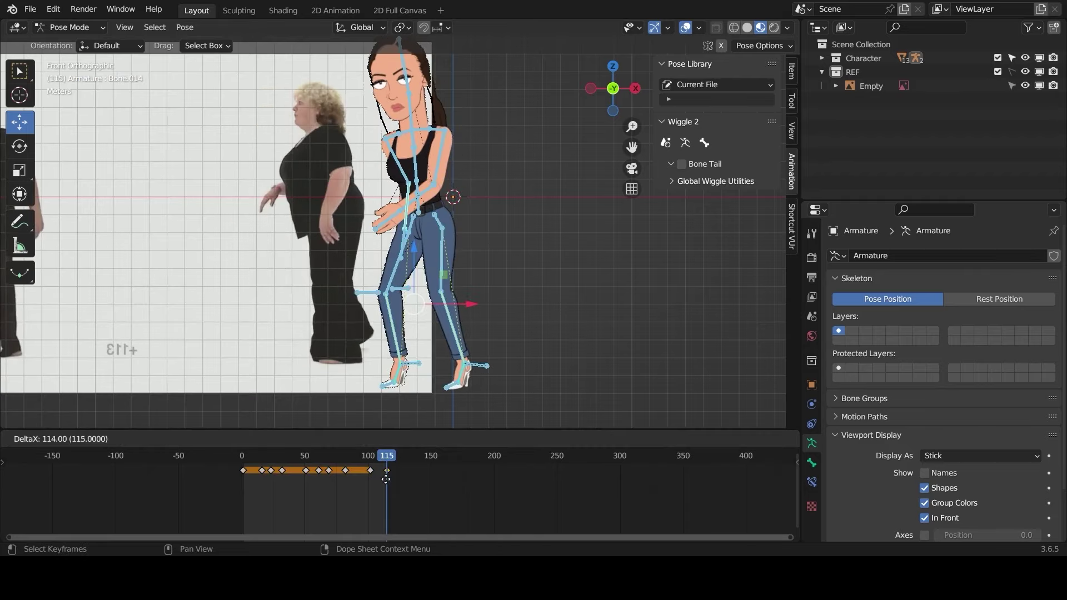
{"action": "left_click", "coordinate": [390, 473]}
{"action": "key", "text": "space"}
{"action": "key", "text": "a"}
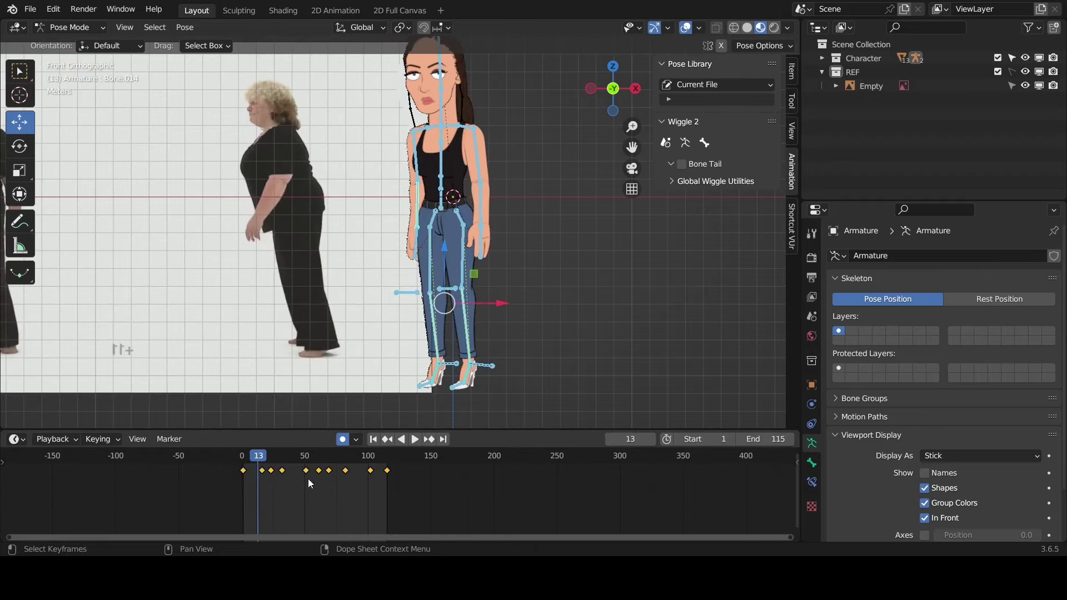
Add in-between poses at frames 19 and 27 by repositioning the ankle controls and raising the passing foot
{"action": "key", "text": "space"}
{"action": "scroll", "coordinate": [267, 462], "scroll_direction": "up", "scroll_amount": 10}
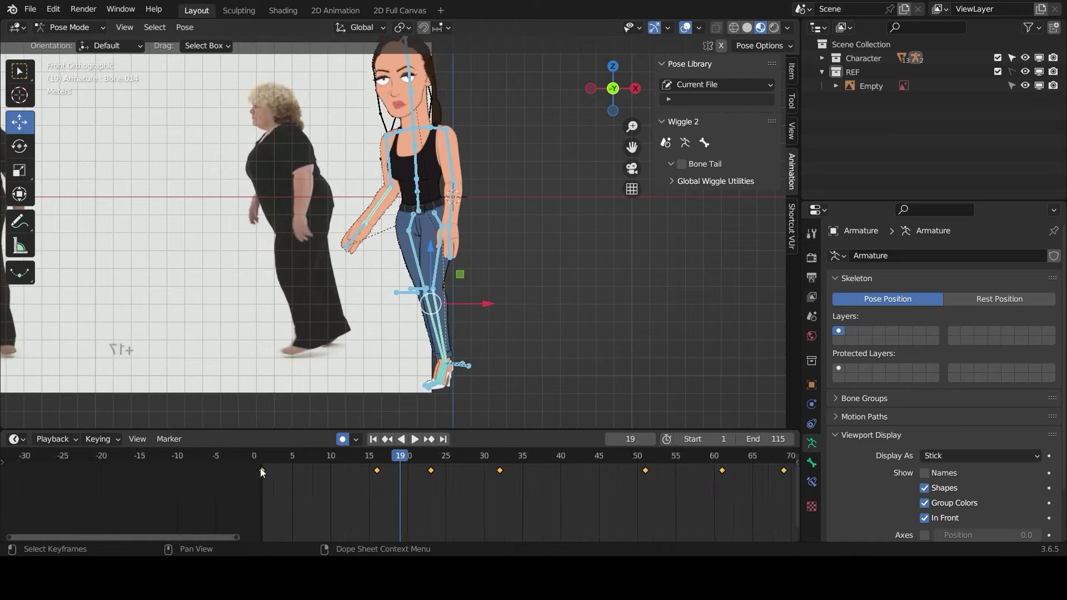
{"action": "left_click", "coordinate": [453, 363]}
{"action": "left_click_drag", "start_coordinate": [381, 470], "coordinate": [550, 455]}
{"action": "key", "text": "g"}
{"action": "left_click", "coordinate": [473, 295]}
{"action": "left_click", "coordinate": [427, 364]}
{"action": "left_click_drag", "start_coordinate": [417, 304], "coordinate": [417, 286]}
{"action": "left_click_drag", "start_coordinate": [417, 347], "coordinate": [437, 353]}
{"action": "key", "text": "a"}
At frame 41, lift the trailing left ankle control and rotate it so the heel comes off the ground
{"action": "scroll", "coordinate": [484, 461], "scroll_direction": "down", "scroll_amount": 5}
{"action": "left_click_drag", "start_coordinate": [500, 457], "coordinate": [590, 479]}
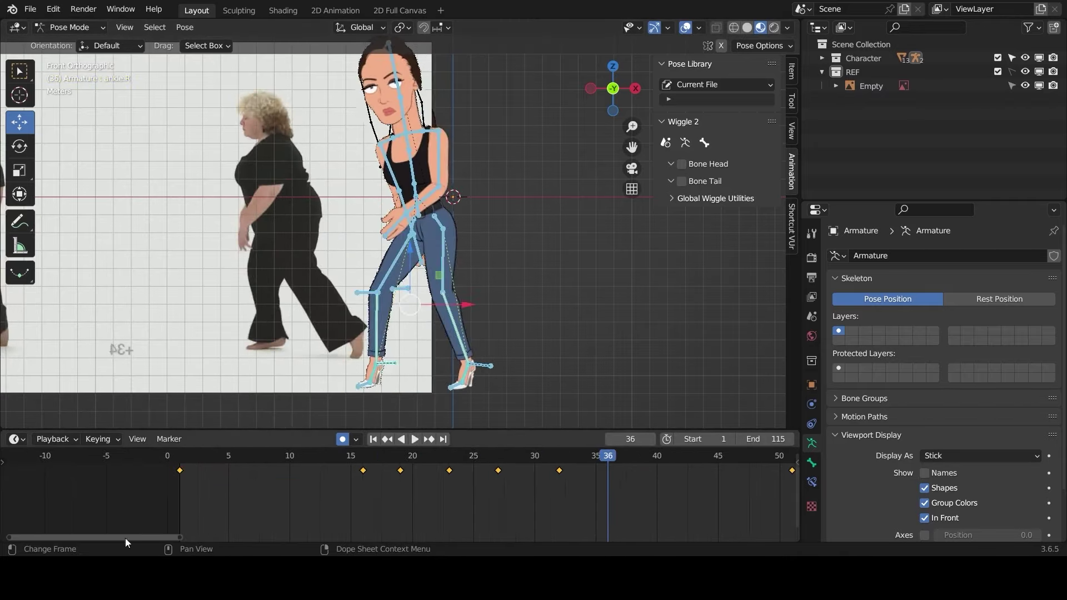
{"action": "scroll", "coordinate": [295, 534], "scroll_direction": "right", "scroll_amount": 5, "text": "ctrl"}
{"action": "key", "text": "space"}
{"action": "left_click", "coordinate": [447, 364]}
{"action": "key", "text": "r"}
{"action": "left_click_drag", "start_coordinate": [446, 365], "coordinate": [448, 351]}
{"action": "left_click", "coordinate": [498, 362]}
{"action": "key", "text": "a"}
{"action": "left_click_drag", "start_coordinate": [295, 456], "coordinate": [308, 489]}
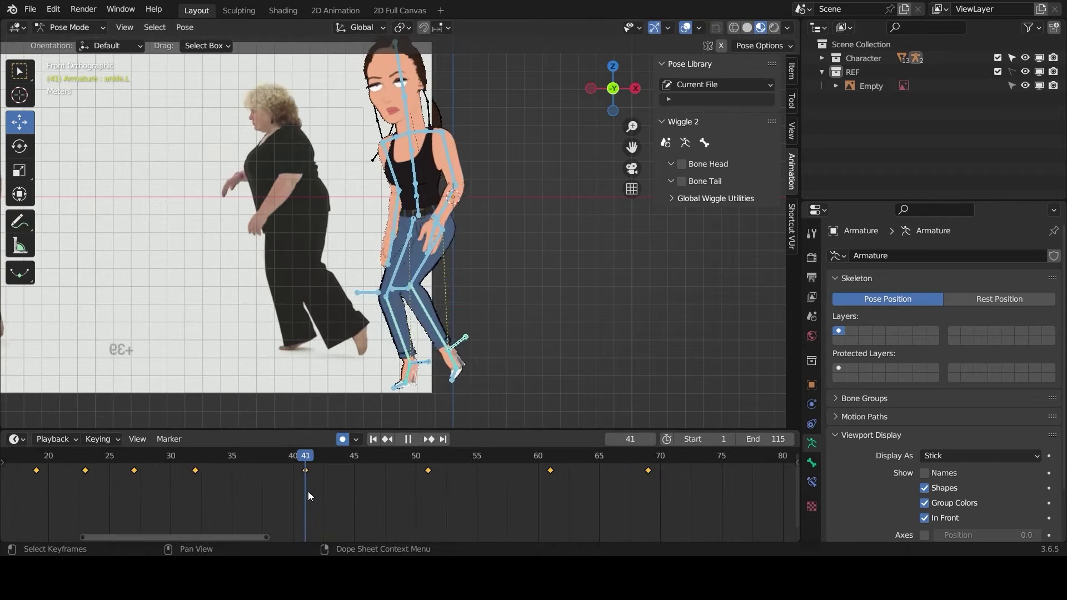
Raise the root bone slightly at frame 41 and key the pose on all bones
{"action": "left_click", "coordinate": [418, 210]}
{"action": "left_click_drag", "start_coordinate": [417, 164], "coordinate": [418, 159]}
{"action": "key", "text": "a"}
{"action": "key", "text": "i"}
{"action": "left_click", "coordinate": [432, 193]}
At frame 55, lift and rotate the right ankle control into a passing step and key all bones
{"action": "left_click_drag", "start_coordinate": [306, 457], "coordinate": [476, 512]}
{"action": "key", "text": "space"}
{"action": "left_click", "coordinate": [449, 362]}
{"action": "left_click_drag", "start_coordinate": [440, 309], "coordinate": [440, 290]}
{"action": "key", "text": "r"}
{"action": "left_click", "coordinate": [406, 304]}
{"action": "left_click_drag", "start_coordinate": [439, 344], "coordinate": [435, 341]}
{"action": "key", "text": "a"}
{"action": "key", "text": "i"}
{"action": "left_click", "coordinate": [434, 340]}
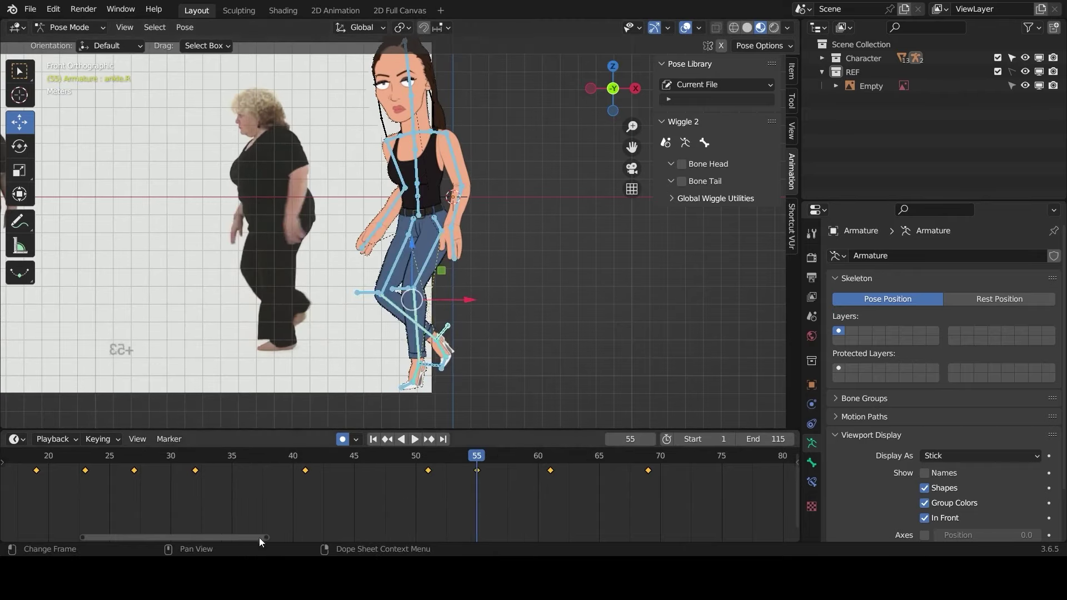
At frame 51, raise the root bone slightly, rotate the trailing ankle control, and save the file
{"action": "left_click_drag", "start_coordinate": [258, 538], "coordinate": [304, 537]}
{"action": "left_click_drag", "start_coordinate": [300, 500], "coordinate": [243, 489]}
{"action": "left_click", "coordinate": [418, 208]}
{"action": "left_click_drag", "start_coordinate": [418, 161], "coordinate": [419, 159]}
{"action": "left_click", "coordinate": [474, 361]}
{"action": "key", "text": "r"}
{"action": "left_click", "coordinate": [500, 373]}
{"action": "left_click_drag", "start_coordinate": [250, 457], "coordinate": [337, 465]}
{"action": "key", "text": "ctrl+s"}
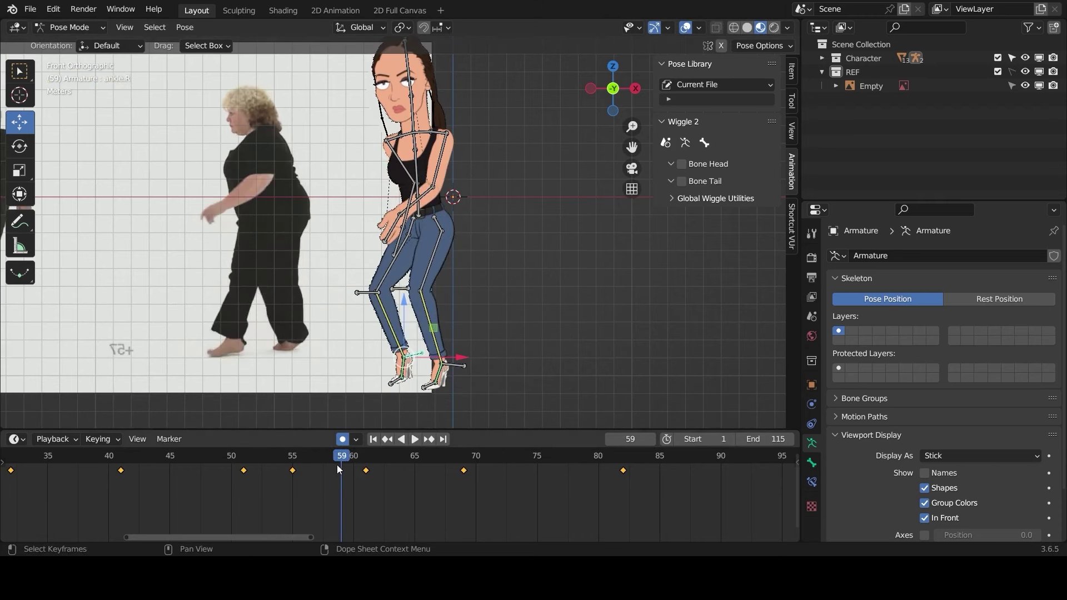
Review the motion around frame 62, then return to frame 55 and rotate the front arm's bones to follow the reference
{"action": "left_click_drag", "start_coordinate": [338, 465], "coordinate": [375, 458]}
{"action": "left_click", "coordinate": [376, 458]}
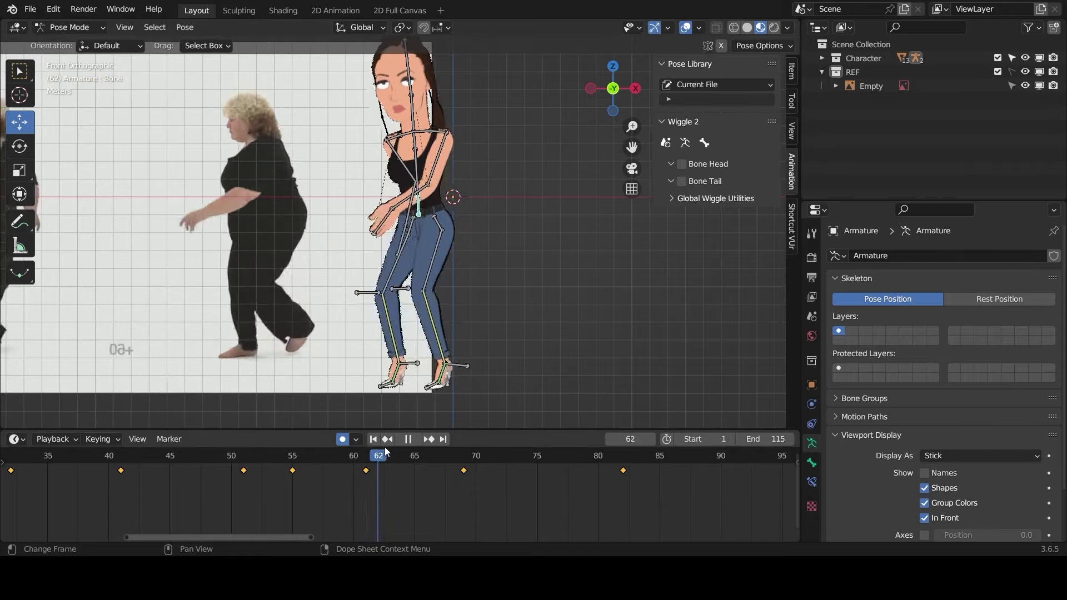
{"action": "left_click", "coordinate": [462, 364]}
{"action": "key", "text": "space"}
{"action": "left_click", "coordinate": [294, 457]}
{"action": "mouse_move", "coordinate": [293, 457]}
{"action": "left_mouse_down"}
{"action": "mouse_move", "coordinate": [374, 444]}
{"action": "mouse_move", "coordinate": [332, 468]}
{"action": "mouse_move", "coordinate": [292, 465]}
{"action": "left_mouse_up"}
{"action": "left_click", "coordinate": [393, 206]}
{"action": "left_click", "coordinate": [399, 171]}
{"action": "left_click", "coordinate": [386, 211]}
{"action": "key", "text": "r"}
{"action": "left_click", "coordinate": [374, 159]}
{"action": "left_click", "coordinate": [397, 174]}
{"action": "left_click", "coordinate": [421, 165]}
Raise the root bone slightly at the current pose and again at frame 61
{"action": "left_click_drag", "start_coordinate": [422, 164], "coordinate": [421, 159]}
{"action": "left_click_drag", "start_coordinate": [354, 467], "coordinate": [365, 468]}
{"action": "left_click_drag", "start_coordinate": [421, 163], "coordinate": [421, 159]}
At frame 69, rotate the torso bone and shift the root bone backward, with all bones selected for keying
{"action": "left_click_drag", "start_coordinate": [365, 459], "coordinate": [463, 467]}
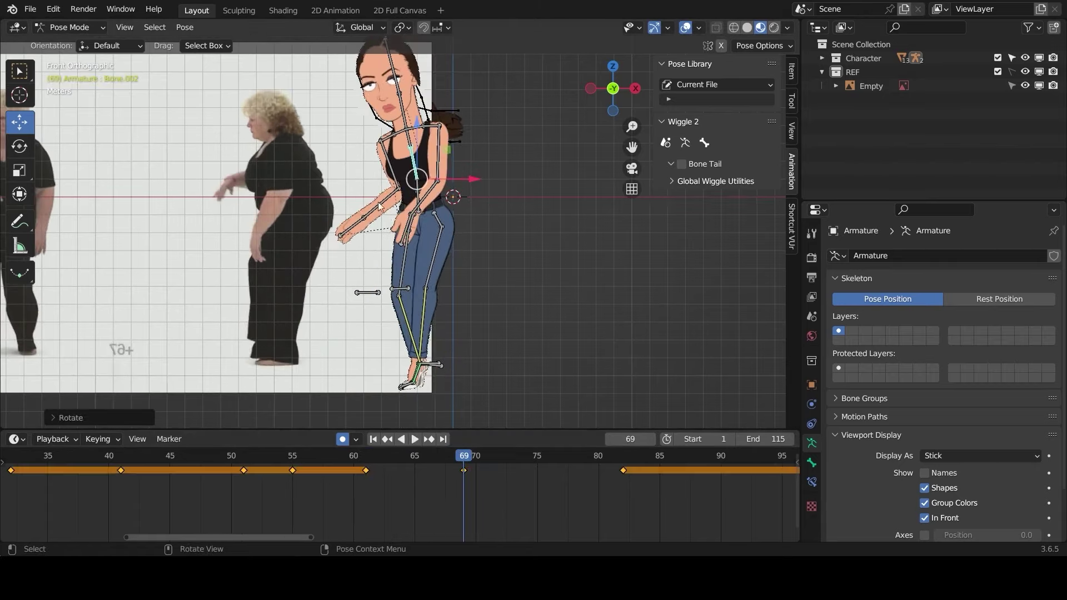
{"action": "left_click_drag", "start_coordinate": [477, 211], "coordinate": [488, 216]}
{"action": "key", "text": "a"}
{"action": "scroll", "coordinate": [454, 470], "scroll_direction": "down", "scroll_amount": 2}
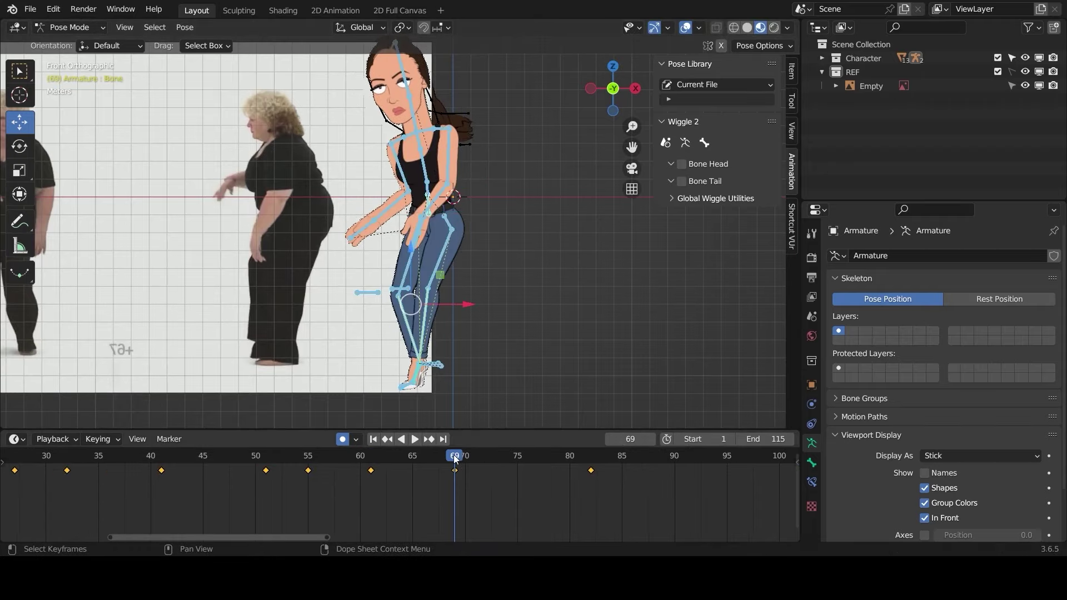
At frame 76, lift and rotate the trailing ankle control so the foot pushes off
{"action": "left_click_drag", "start_coordinate": [455, 457], "coordinate": [528, 461]}
{"action": "left_click", "coordinate": [433, 365]}
{"action": "key", "text": "r"}
{"action": "left_click_drag", "start_coordinate": [421, 364], "coordinate": [451, 351]}
{"action": "left_click", "coordinate": [475, 328]}
{"action": "key", "text": "a"}
Move the supporting left ankle control forward at frame 76 and lower the root bone slightly
{"action": "left_click_drag", "start_coordinate": [461, 459], "coordinate": [527, 459]}
{"action": "left_click", "coordinate": [432, 366]}
{"action": "left_click_drag", "start_coordinate": [476, 365], "coordinate": [463, 365]}
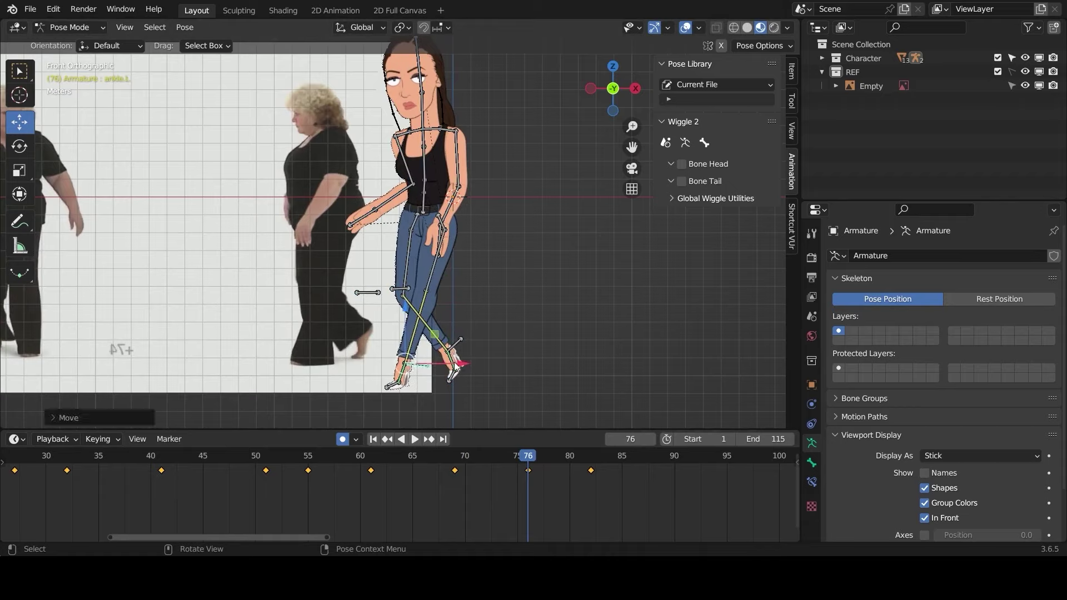
{"action": "left_click", "coordinate": [423, 205]}
{"action": "left_click_drag", "start_coordinate": [423, 157], "coordinate": [423, 160]}
{"action": "left_click", "coordinate": [420, 365]}
{"action": "left_click_drag", "start_coordinate": [464, 365], "coordinate": [459, 364]}
{"action": "key", "text": "a"}
Rotate the front forearm and the rear arm's bones at frame 76 to match the reference
{"action": "left_click", "coordinate": [392, 200]}
{"action": "key", "text": "r"}
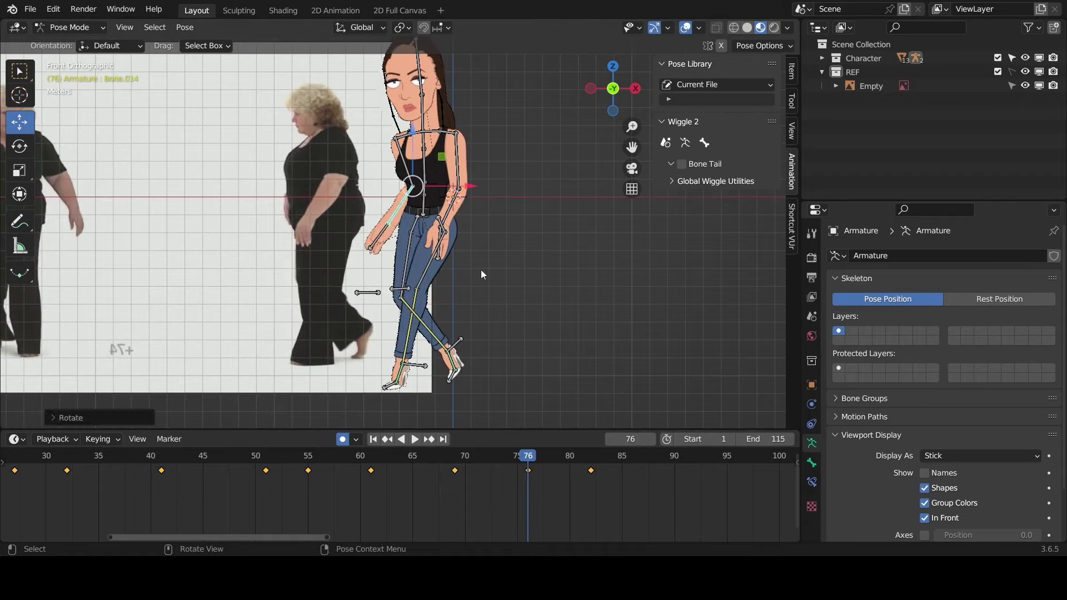
{"action": "left_click", "coordinate": [451, 205]}
{"action": "key", "text": "r"}
{"action": "left_click", "coordinate": [458, 166]}
{"action": "key", "text": "r"}
Duplicate the frame 82 keyframe to frame 88
{"action": "left_click_drag", "start_coordinate": [489, 459], "coordinate": [655, 492]}
{"action": "key", "text": "Home"}
{"action": "left_click", "coordinate": [541, 471]}
{"action": "key", "text": "shift+d"}
{"action": "left_click", "coordinate": [557, 488]}
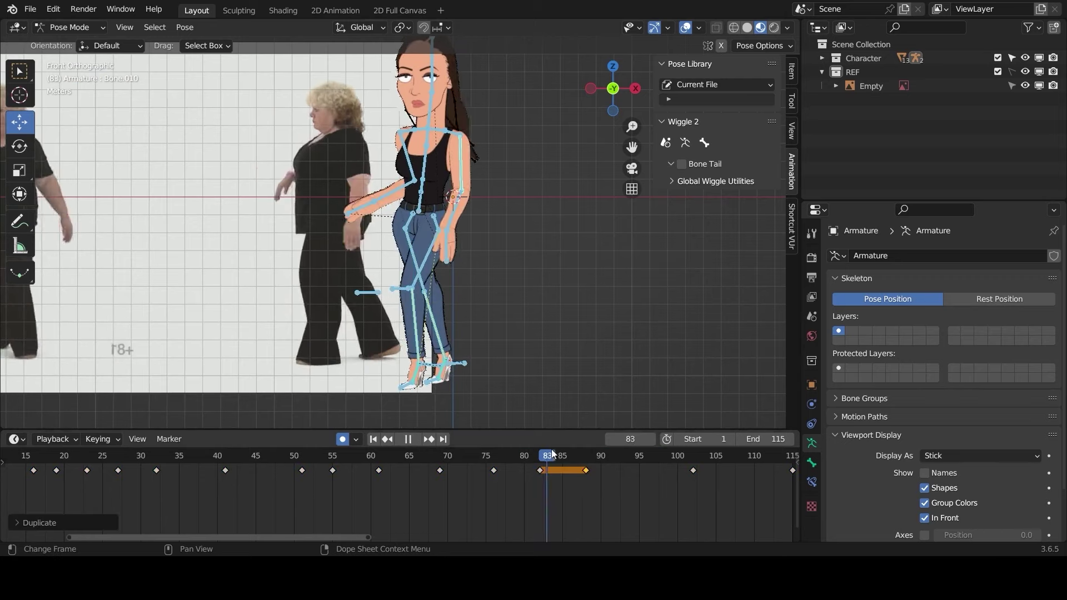
At frame 88, rotate the arms and upper torso bone so the front arm reaches forward like the reference
{"action": "left_click", "coordinate": [409, 157]}
{"action": "key", "text": "r"}
{"action": "left_click", "coordinate": [415, 158]}
{"action": "left_click", "coordinate": [425, 164]}
{"action": "key", "text": "r"}
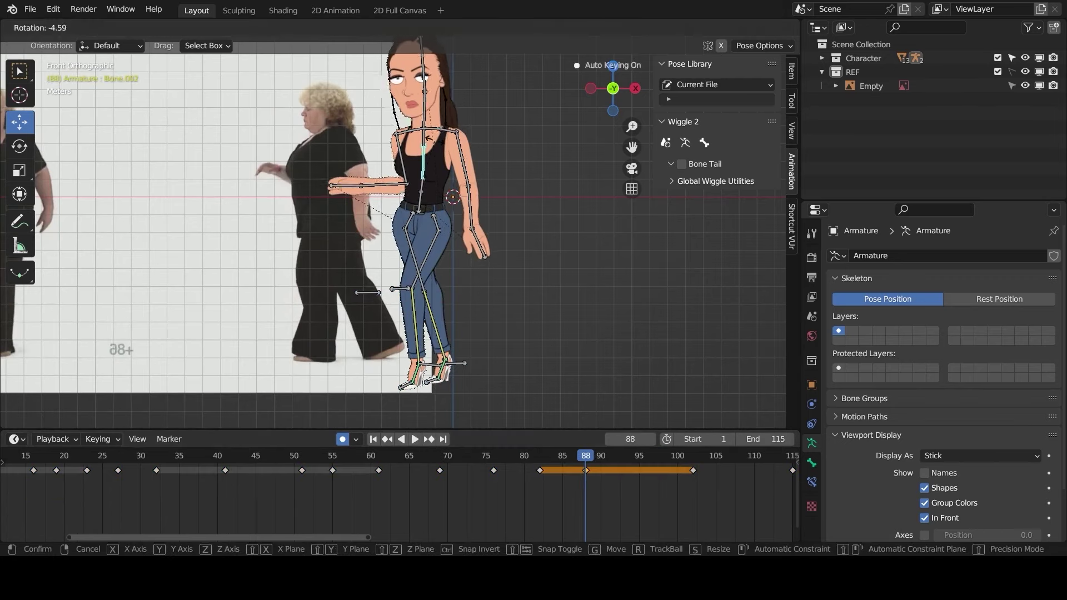
{"action": "left_click", "coordinate": [433, 169]}
{"action": "key", "text": "a"}
At frame 95, lift and rotate the trailing ankle control for the passing step
{"action": "middle_click_drag", "start_coordinate": [676, 517], "coordinate": [427, 533]}
{"action": "left_click_drag", "start_coordinate": [340, 459], "coordinate": [387, 463]}
{"action": "left_click", "coordinate": [434, 364]}
{"action": "left_click_drag", "start_coordinate": [469, 364], "coordinate": [474, 356]}
{"action": "key", "text": "r"}
{"action": "left_click", "coordinate": [468, 346]}
{"action": "key", "text": "a"}
Play back the walk, then bring the two ankle controls together at frame 115
{"action": "left_click_drag", "start_coordinate": [390, 462], "coordinate": [530, 474]}
{"action": "left_click", "coordinate": [543, 471]}
{"action": "key", "text": "space"}
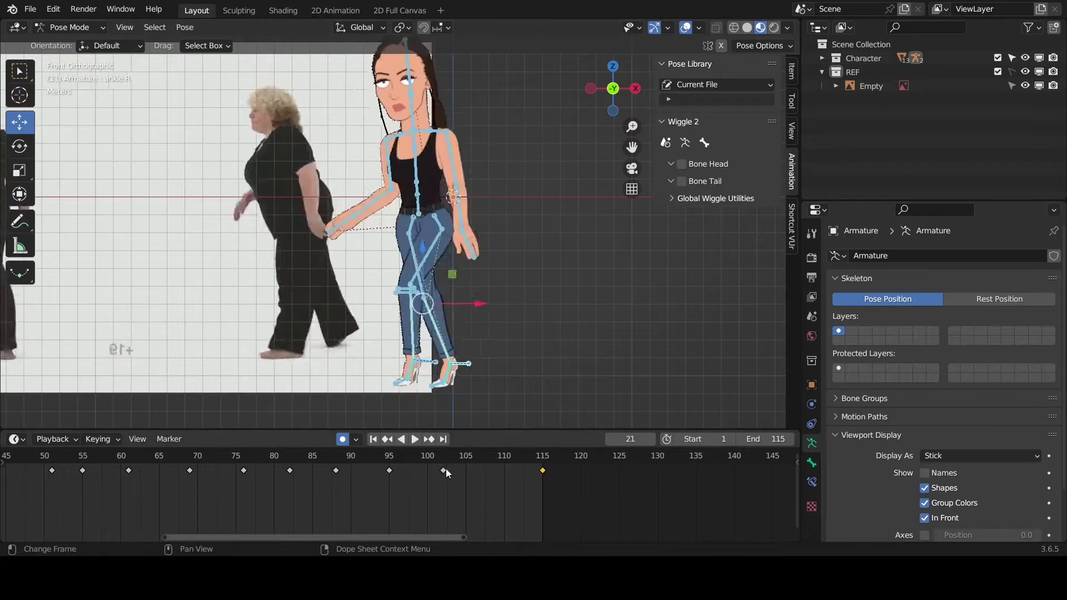
{"action": "key", "text": "space"}
{"action": "left_click", "coordinate": [414, 364]}
{"action": "left_click_drag", "start_coordinate": [457, 364], "coordinate": [486, 363]}
{"action": "left_click", "coordinate": [478, 366]}
{"action": "left_click_drag", "start_coordinate": [520, 365], "coordinate": [488, 364]}
At frame 115, shift the root bone backward and rotate both arms in toward the body
{"action": "left_click", "coordinate": [418, 203]}
{"action": "left_click_drag", "start_coordinate": [460, 210], "coordinate": [464, 205]}
{"action": "left_click", "coordinate": [422, 197]}
{"action": "key", "text": "r"}
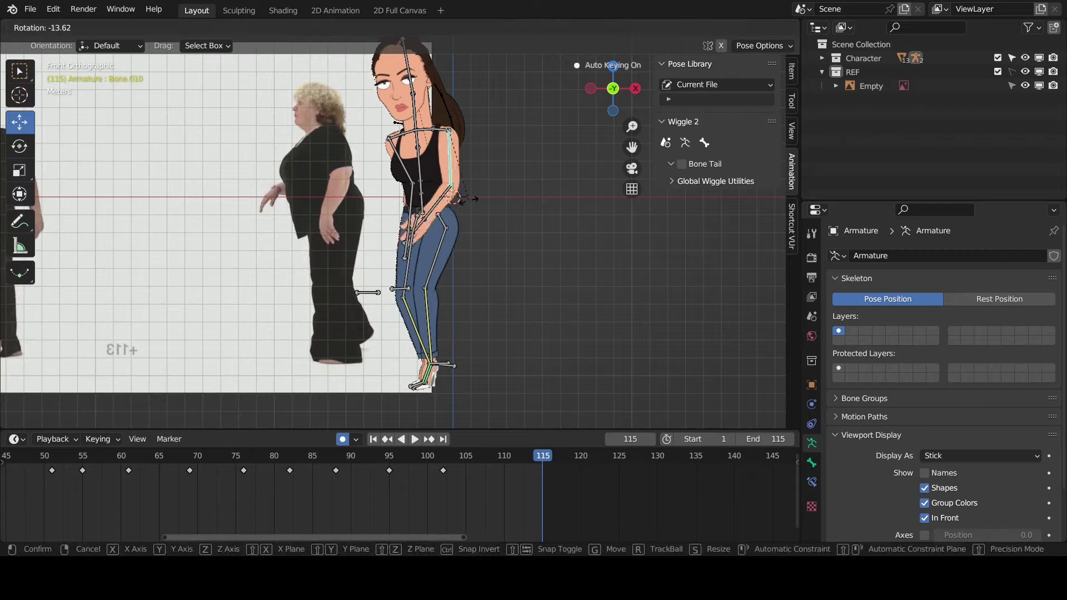
{"action": "left_click", "coordinate": [410, 207]}
{"action": "key", "text": "r"}
{"action": "left_click", "coordinate": [420, 229]}
Key all bones for the closing pose at frame 115 and play back the walk
{"action": "key", "text": "a"}
{"action": "key", "text": "i"}
{"action": "left_click", "coordinate": [421, 229]}
{"action": "left_click_drag", "start_coordinate": [510, 455], "coordinate": [503, 455]}
{"action": "key", "text": "space"}
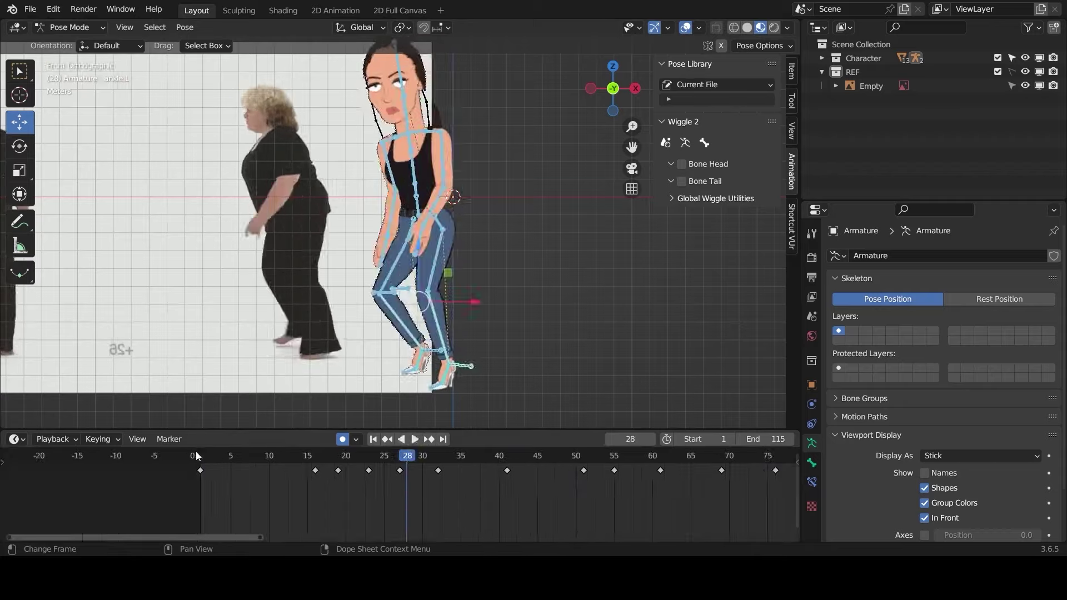
Play back the walk from frame 1 and review the poses between frames 16 and 22
{"action": "left_click", "coordinate": [199, 454]}
{"action": "key", "text": "space"}
{"action": "left_click", "coordinate": [313, 456]}
{"action": "left_click_drag", "start_coordinate": [313, 459], "coordinate": [361, 471]}
{"action": "key", "text": "space"}
At frame 22, rotate the root bone and lower it slightly to match the reference
{"action": "left_click", "coordinate": [418, 201]}
{"action": "key", "text": "r"}
{"action": "left_click", "coordinate": [513, 240]}
{"action": "left_click_drag", "start_coordinate": [367, 458], "coordinate": [362, 483]}
{"action": "left_click", "coordinate": [417, 206]}
{"action": "left_click_drag", "start_coordinate": [418, 171], "coordinate": [418, 176]}
{"action": "key", "text": "r"}
{"action": "left_click", "coordinate": [457, 192]}
Rotate the root bone at frame 19 and play back the walk
{"action": "left_click_drag", "start_coordinate": [362, 459], "coordinate": [195, 463]}
{"action": "key", "text": "r"}
{"action": "left_click", "coordinate": [481, 191]}
{"action": "key", "text": "space"}
{"action": "key", "text": "space"}
Shift the trailing ankle control backward at frame 41 and adjust the ankle's height at frame 47
{"action": "left_click_drag", "start_coordinate": [466, 460], "coordinate": [508, 476]}
{"action": "left_click", "coordinate": [460, 341]}
{"action": "left_click_drag", "start_coordinate": [449, 352], "coordinate": [467, 359]}
{"action": "left_click_drag", "start_coordinate": [509, 460], "coordinate": [552, 461]}
{"action": "left_click", "coordinate": [442, 361]}
{"action": "left_click_drag", "start_coordinate": [434, 362], "coordinate": [435, 359]}
At frame 47, rotate the root bone and shift the ankle control slightly backward, checking the motion in playback
{"action": "left_click", "coordinate": [417, 202]}
{"action": "key", "text": "r"}
{"action": "left_click", "coordinate": [445, 192]}
{"action": "mouse_move", "coordinate": [553, 461]}
{"action": "left_mouse_down"}
{"action": "mouse_move", "coordinate": [517, 465]}
{"action": "mouse_move", "coordinate": [551, 465]}
{"action": "left_mouse_up"}
{"action": "left_click", "coordinate": [444, 357]}
{"action": "left_click_drag", "start_coordinate": [434, 358], "coordinate": [445, 356]}
{"action": "key", "text": "a"}
{"action": "key", "text": "space"}
Lower the root bone at frame 51, and rotate and reposition it at frame 55
{"action": "left_click_drag", "start_coordinate": [489, 460], "coordinate": [582, 456]}
{"action": "left_click", "coordinate": [418, 208]}
{"action": "left_click_drag", "start_coordinate": [418, 212], "coordinate": [418, 216]}
{"action": "left_click_drag", "start_coordinate": [575, 461], "coordinate": [674, 462]}
{"action": "key", "text": "r"}
{"action": "left_click", "coordinate": [537, 227]}
{"action": "key", "text": "g"}
{"action": "left_click", "coordinate": [538, 236]}
{"action": "key", "text": "space"}
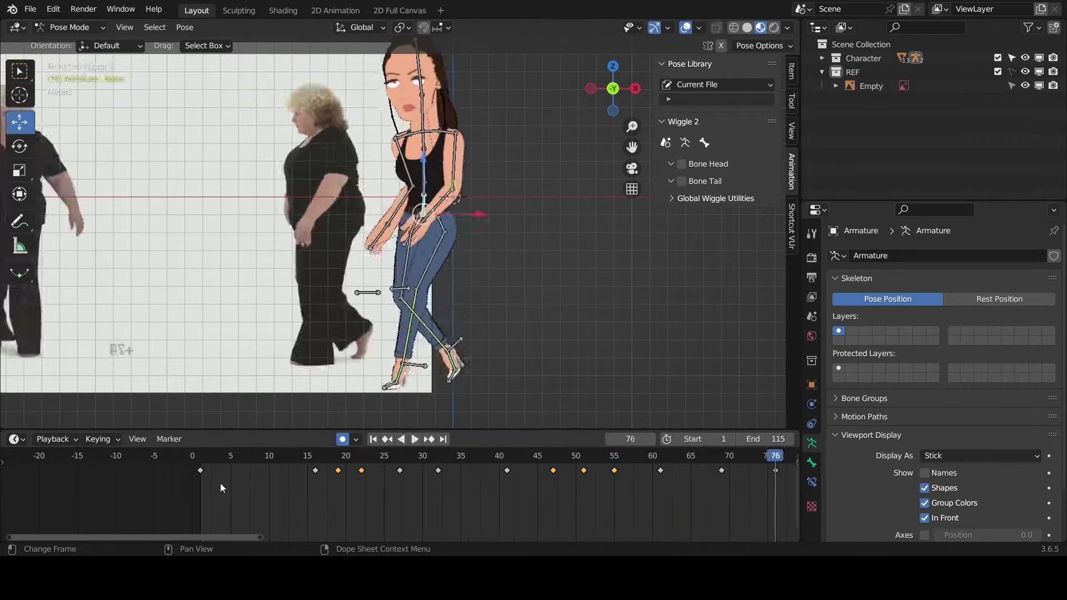
Key the root bone at frame 61, and rotate and reposition it at frame 69
{"action": "key", "text": "space"}
{"action": "left_click_drag", "start_coordinate": [652, 464], "coordinate": [714, 476]}
{"action": "key", "text": "Down"}
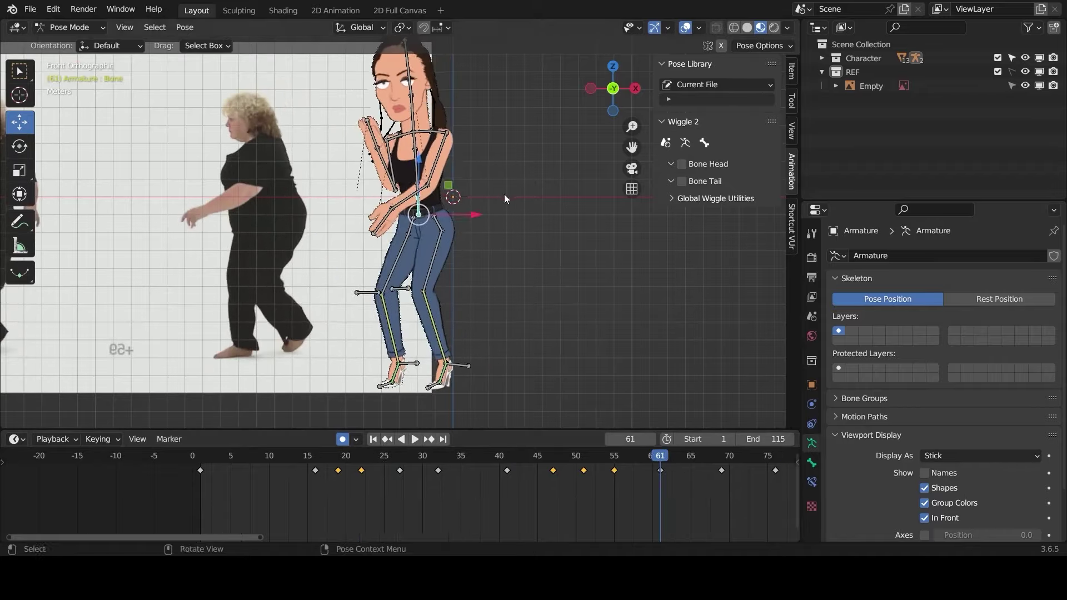
{"action": "key", "text": "i"}
{"action": "key", "text": "Up"}
{"action": "key", "text": "r"}
{"action": "left_click", "coordinate": [528, 186]}
{"action": "key", "text": "g"}
{"action": "left_click", "coordinate": [538, 189]}
At frame 69, raise the right ankle control slightly and play back the walk
{"action": "left_click_drag", "start_coordinate": [723, 465], "coordinate": [636, 465]}
{"action": "scroll", "coordinate": [778, 468], "scroll_direction": "down", "scroll_amount": 4}
{"action": "left_click", "coordinate": [435, 365]}
{"action": "left_click_drag", "start_coordinate": [417, 303], "coordinate": [417, 300]}
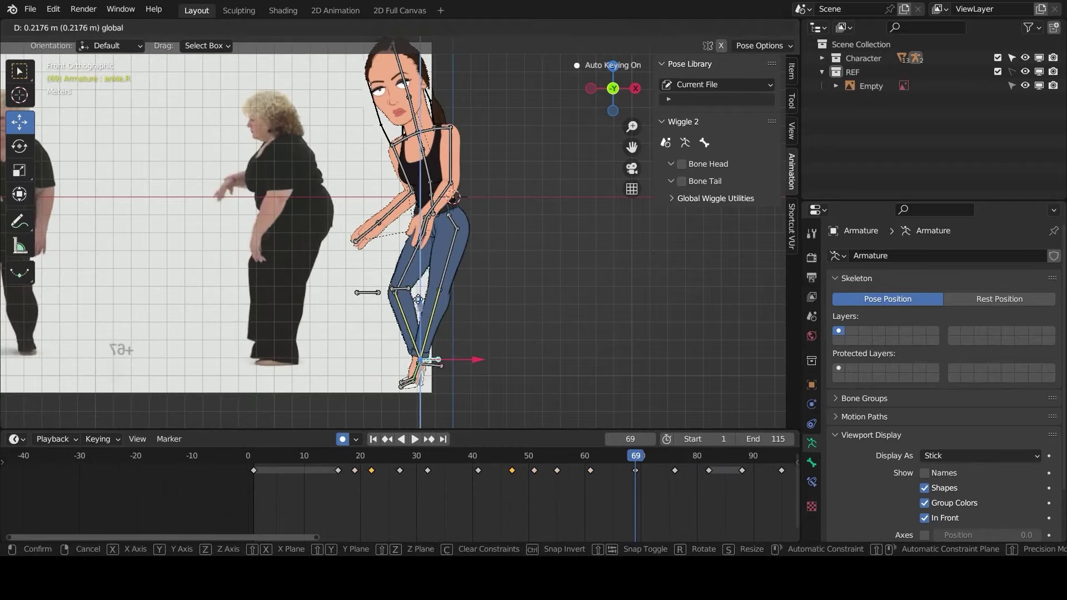
{"action": "left_click", "coordinate": [417, 290]}
{"action": "key", "text": "space"}
{"action": "key", "text": "space"}
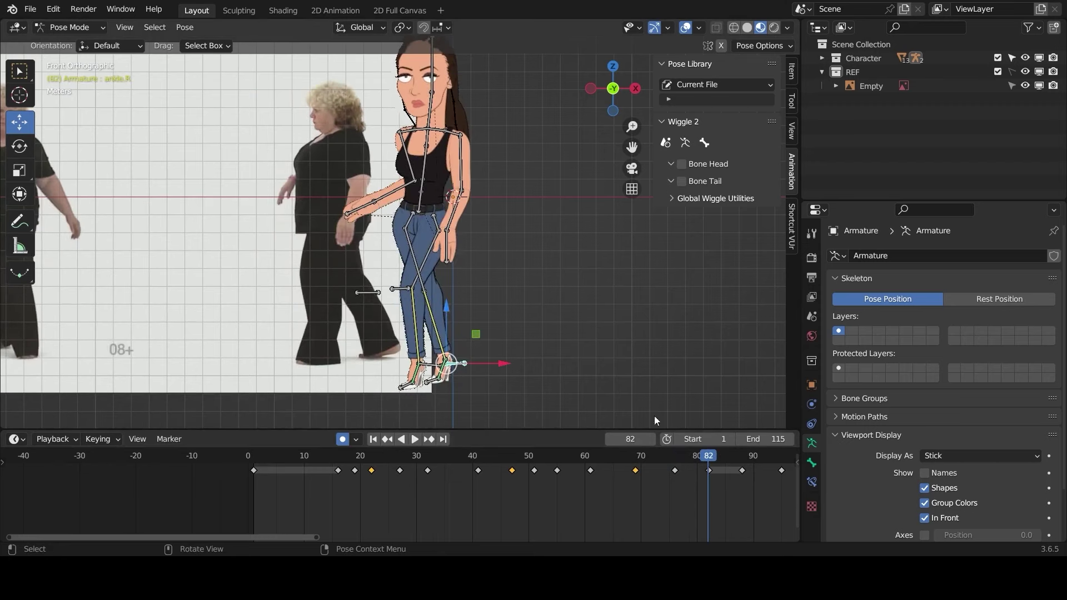
At frame 82, move the right ankle control along X, and rotate and lower the root bone
{"action": "key", "text": "g"}
{"action": "key", "text": "x"}
{"action": "left_click", "coordinate": [420, 186]}
{"action": "left_click_drag", "start_coordinate": [515, 361], "coordinate": [511, 363]}
{"action": "key", "text": "r"}
{"action": "left_click", "coordinate": [524, 221]}
{"action": "left_click", "coordinate": [459, 364]}
{"action": "left_click", "coordinate": [418, 180]}
{"action": "left_click_drag", "start_coordinate": [420, 158], "coordinate": [420, 165]}
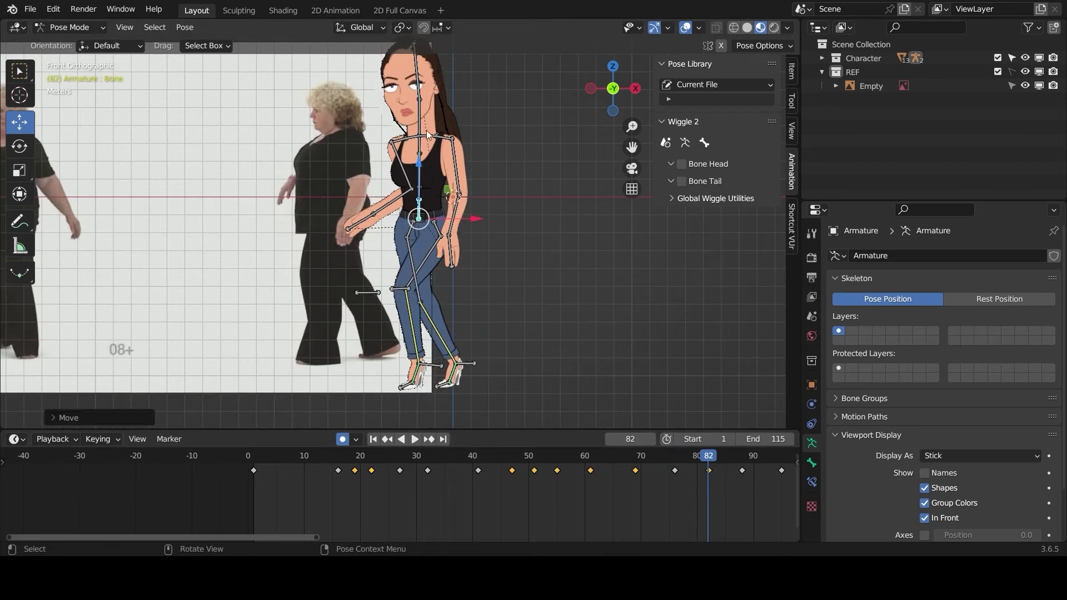
{"action": "key", "text": "a"}
Duplicate the pose keyframe at frame 82 to frame 88 to hold the pose
{"action": "middle_click_drag", "start_coordinate": [700, 473], "coordinate": [456, 461]}
{"action": "left_click_drag", "start_coordinate": [457, 455], "coordinate": [495, 485]}
{"action": "left_click", "coordinate": [420, 195]}
{"action": "left_click", "coordinate": [465, 471]}
{"action": "key", "text": "shift+d"}
{"action": "left_click", "coordinate": [505, 485]}
Rotate the root bone and move the next pose keyframe earlier, to frame 99
{"action": "left_click", "coordinate": [422, 177]}
{"action": "key", "text": "r"}
{"action": "left_click", "coordinate": [420, 198]}
{"action": "left_click_drag", "start_coordinate": [452, 456], "coordinate": [560, 483]}
{"action": "key", "text": "a"}
{"action": "left_click_drag", "start_coordinate": [577, 471], "coordinate": [560, 470]}
Adjust the root bone's position near the end of the walk and review the playback with overlays hidden
{"action": "left_click_drag", "start_coordinate": [556, 458], "coordinate": [650, 477]}
{"action": "left_click", "coordinate": [419, 201]}
{"action": "key", "text": "g"}
{"action": "key", "text": "space"}
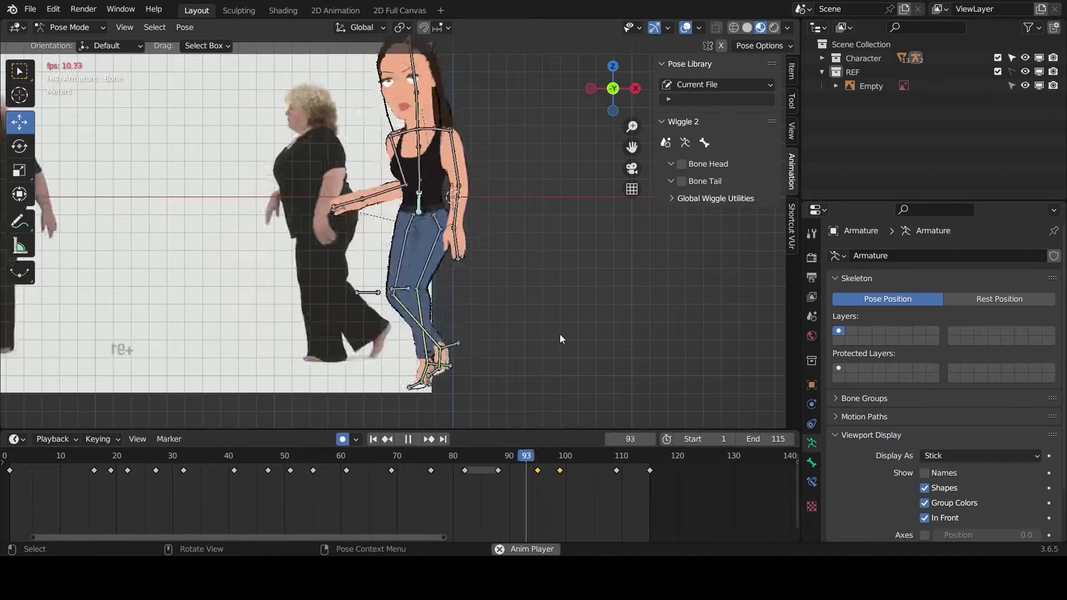
{"action": "key", "text": "shift+alt+z"}
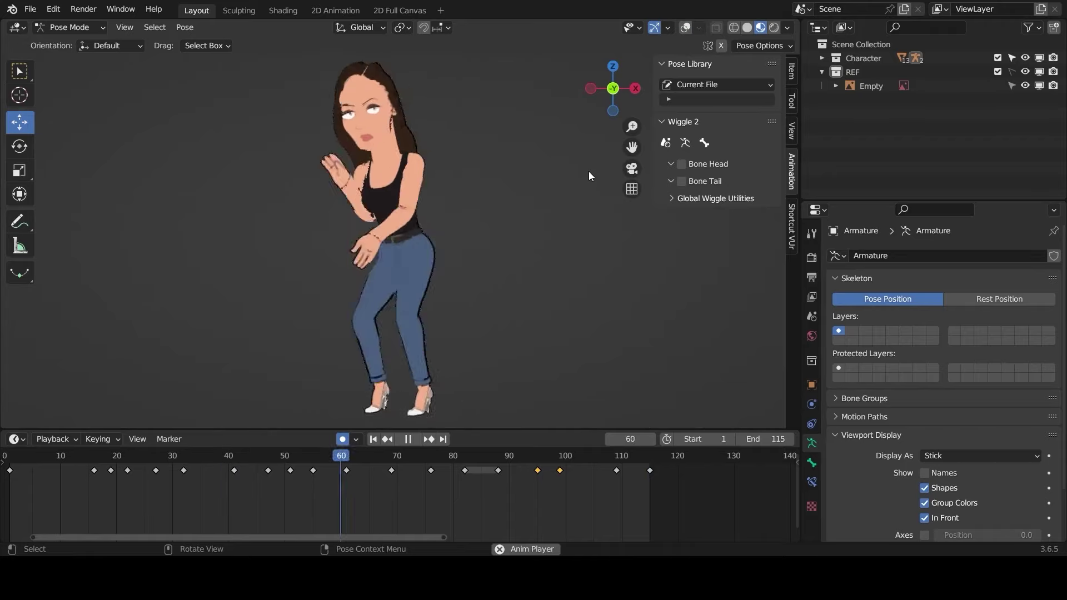
{"action": "key", "text": "space"}
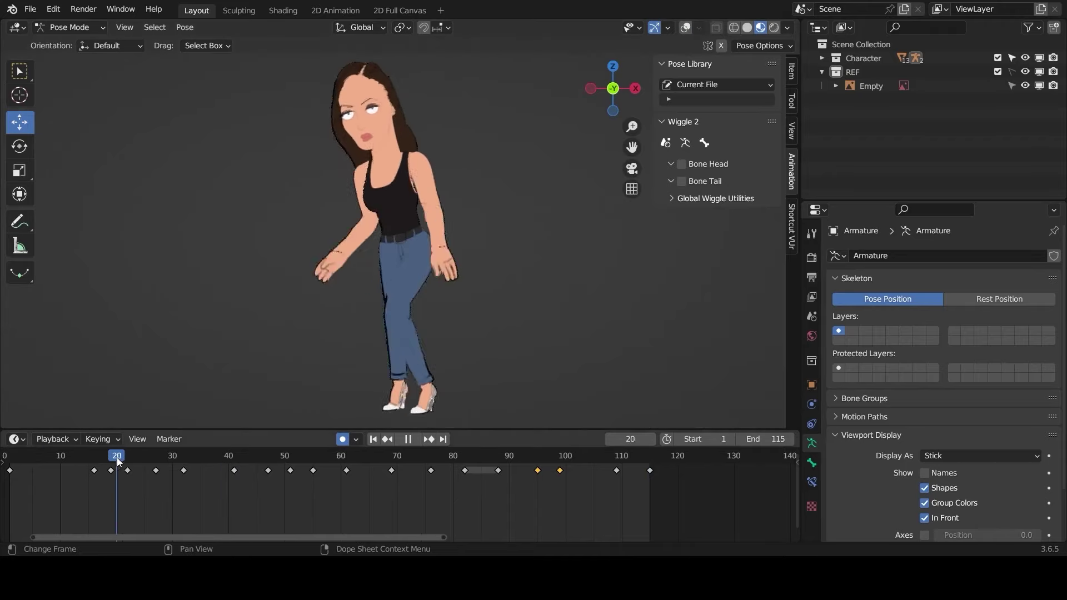
{"action": "left_click_drag", "start_coordinate": [117, 458], "coordinate": [155, 464]}
{"action": "key", "text": "space"}
{"action": "key", "text": "space"}
Show the overlays and nudge the root bone slightly forward along X at frames 25 and 44
{"action": "left_click", "coordinate": [685, 30]}
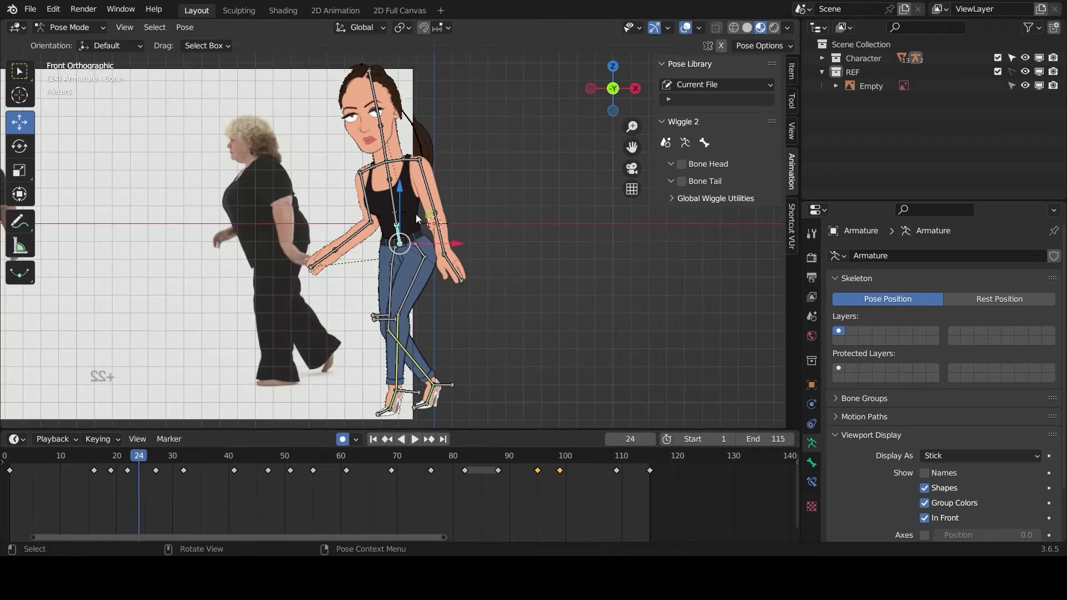
{"action": "left_click", "coordinate": [145, 458]}
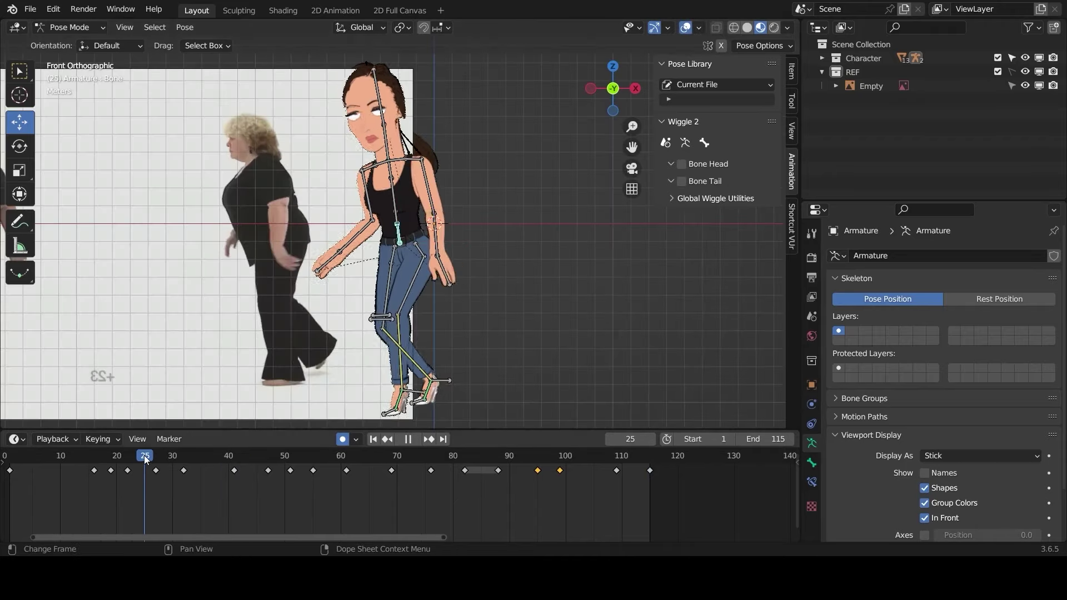
{"action": "left_click_drag", "start_coordinate": [460, 241], "coordinate": [453, 240]}
{"action": "key", "text": "a"}
{"action": "left_click_drag", "start_coordinate": [149, 458], "coordinate": [252, 468]}
{"action": "left_click", "coordinate": [399, 233]}
{"action": "left_click_drag", "start_coordinate": [459, 235], "coordinate": [452, 236]}
{"action": "key", "text": "a"}
At frame 55, rotate the root bone and the spine bone above it, and shift the root slightly forward
{"action": "left_click_drag", "start_coordinate": [253, 459], "coordinate": [312, 459]}
{"action": "left_click", "coordinate": [399, 233]}
{"action": "key", "text": "r"}
{"action": "left_click", "coordinate": [492, 250]}
{"action": "left_click", "coordinate": [397, 217]}
{"action": "key", "text": "r"}
{"action": "left_click", "coordinate": [492, 209]}
{"action": "left_click", "coordinate": [372, 99]}
{"action": "key", "text": "a"}
{"action": "left_click", "coordinate": [395, 233]}
{"action": "left_click_drag", "start_coordinate": [447, 238], "coordinate": [442, 238]}
At frame 95, rotate the lower spine bone to lean the upper body, and select all bones
{"action": "left_click_drag", "start_coordinate": [314, 459], "coordinate": [535, 485]}
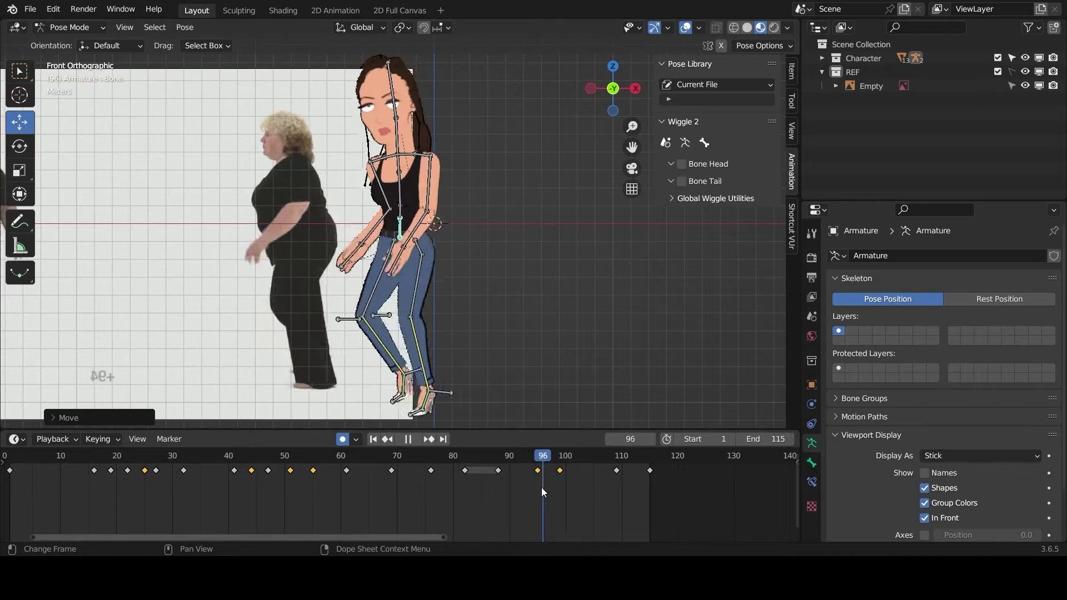
{"action": "left_click", "coordinate": [398, 189]}
{"action": "key", "text": "r"}
{"action": "left_click", "coordinate": [443, 269]}
{"action": "key", "text": "a"}
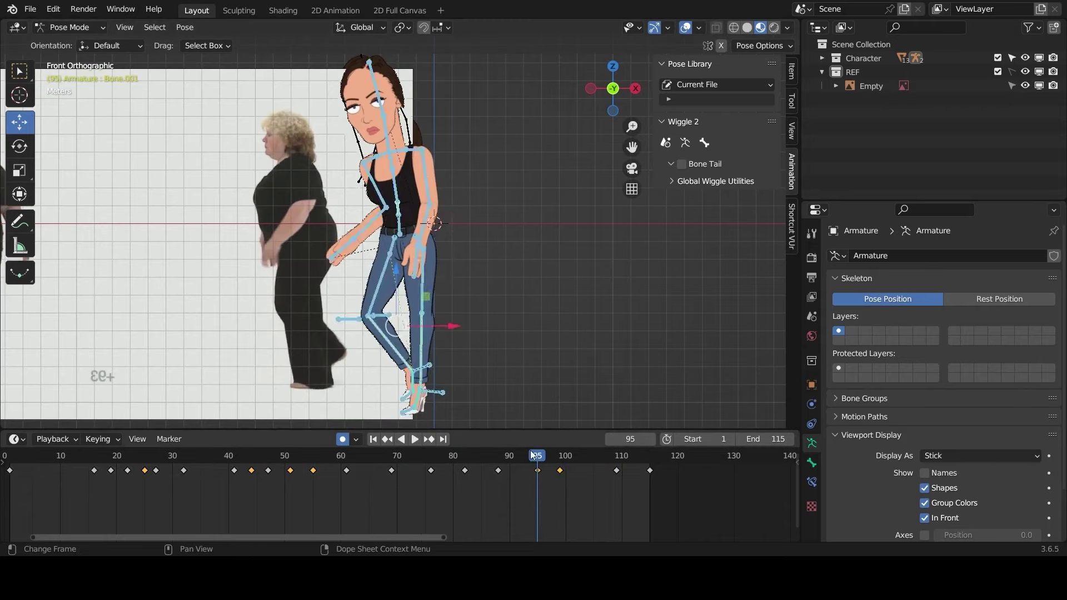
Play back the refined walk with the overlays hidden, and restore the overlays
{"action": "left_click_drag", "start_coordinate": [530, 451], "coordinate": [629, 470]}
{"action": "key", "text": "space"}
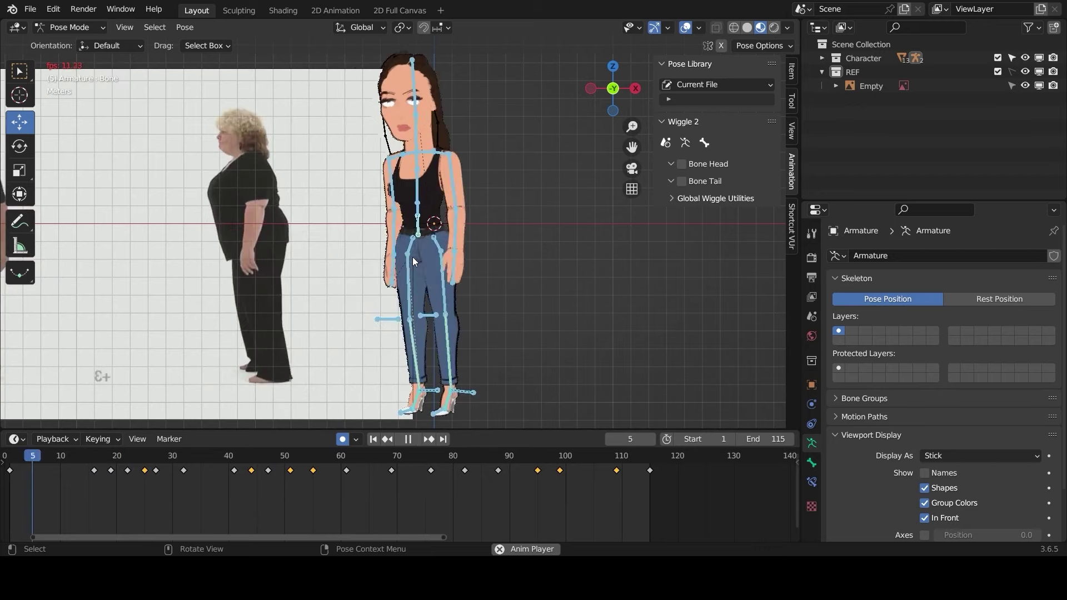
{"action": "left_click", "coordinate": [692, 25]}
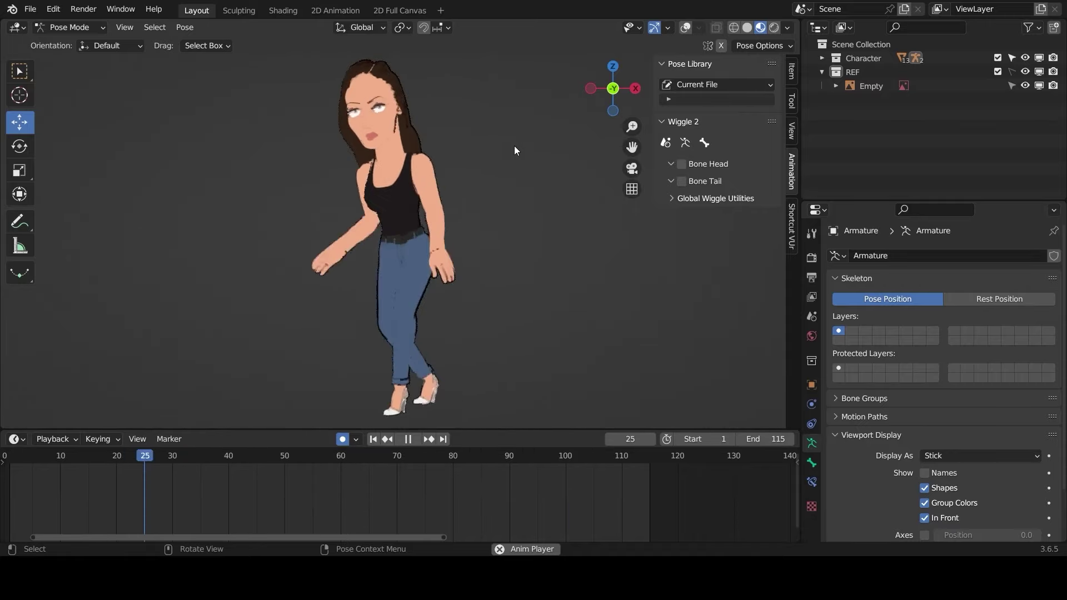
{"action": "key", "text": "space"}
{"action": "left_click", "coordinate": [685, 27]}
Move the final pose keyframe from frame 115 to frame 130
{"action": "left_click", "coordinate": [433, 255]}
{"action": "key", "text": "a"}
{"action": "key", "text": "space"}
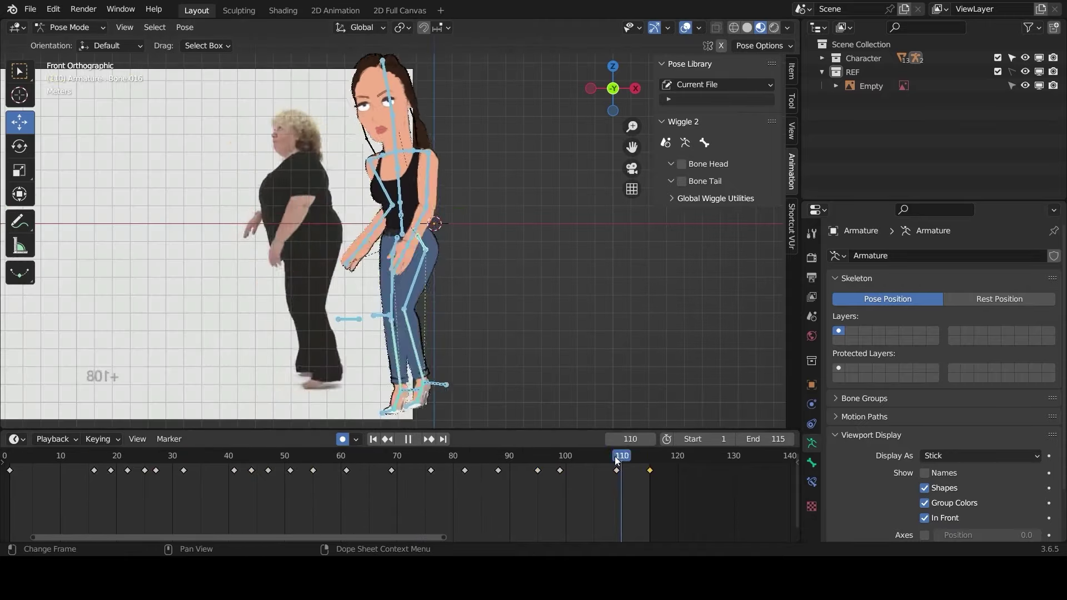
{"action": "left_click", "coordinate": [102, 458]}
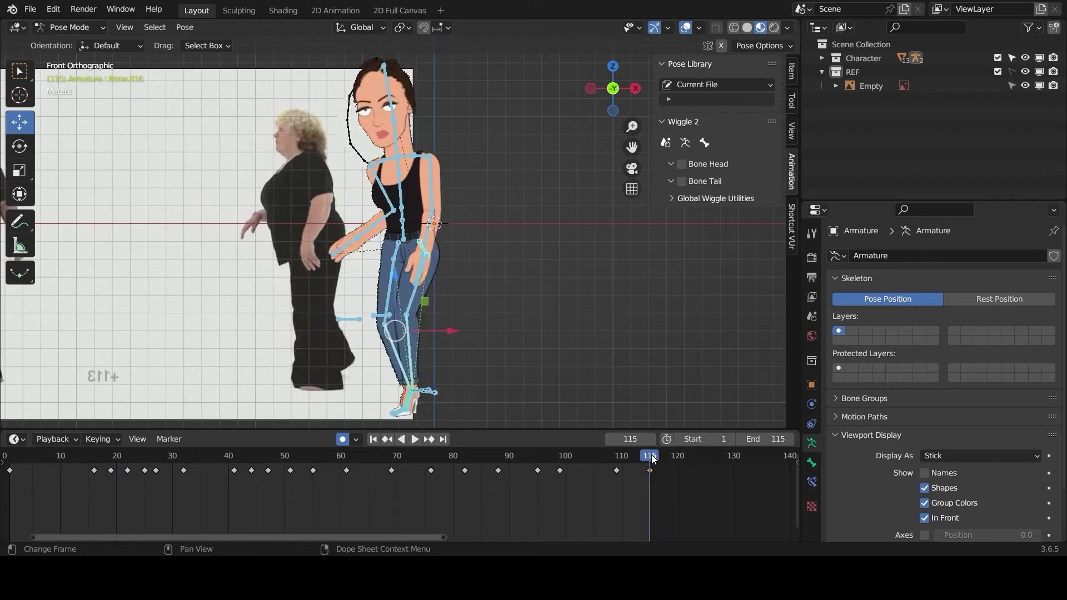
{"action": "left_click_drag", "start_coordinate": [164, 457], "coordinate": [644, 459]}
{"action": "left_click_drag", "start_coordinate": [650, 471], "coordinate": [735, 475]}
Set the playback range to start at frame 44, review the loop, and save the file
{"action": "left_click", "coordinate": [241, 458]}
{"action": "key", "text": "Right"}
{"action": "key", "text": "Right"}
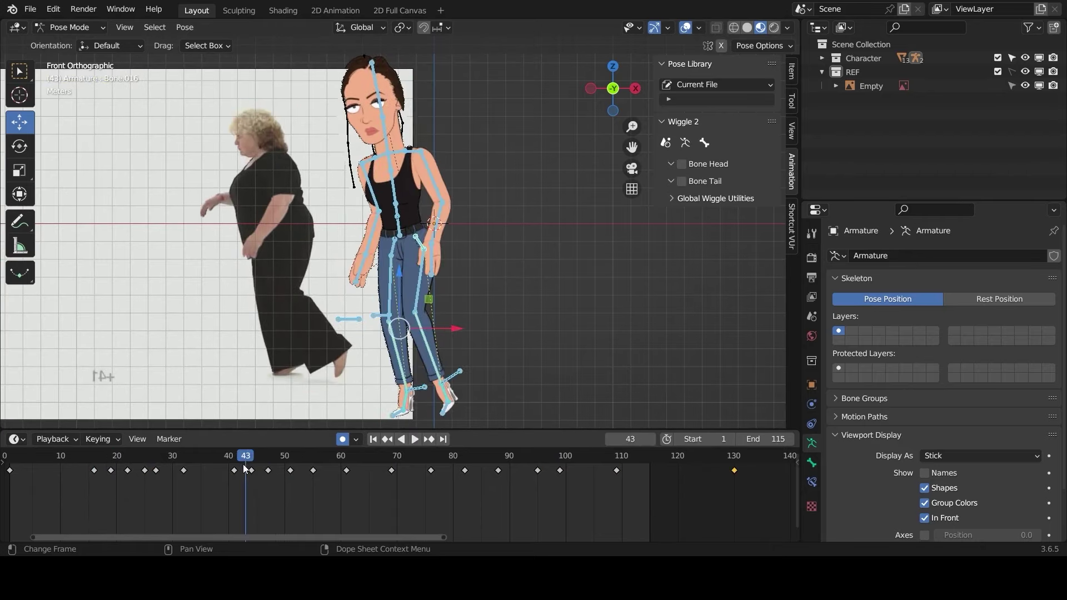
{"action": "left_click_drag", "start_coordinate": [606, 456], "coordinate": [269, 456]}
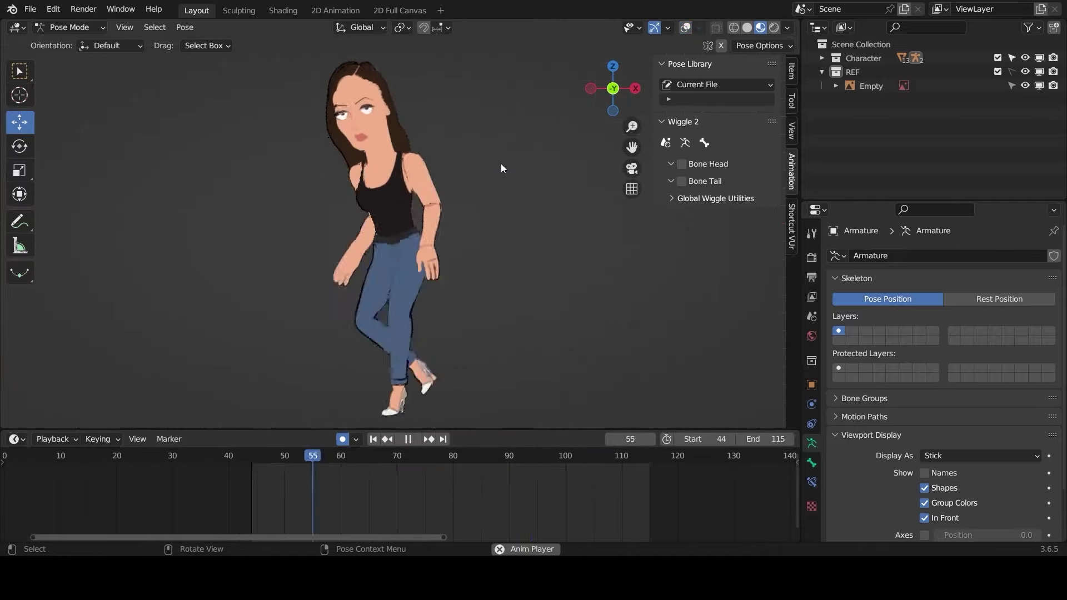
{"action": "key", "text": "space"}
{"action": "key", "text": "ctrl+s"}
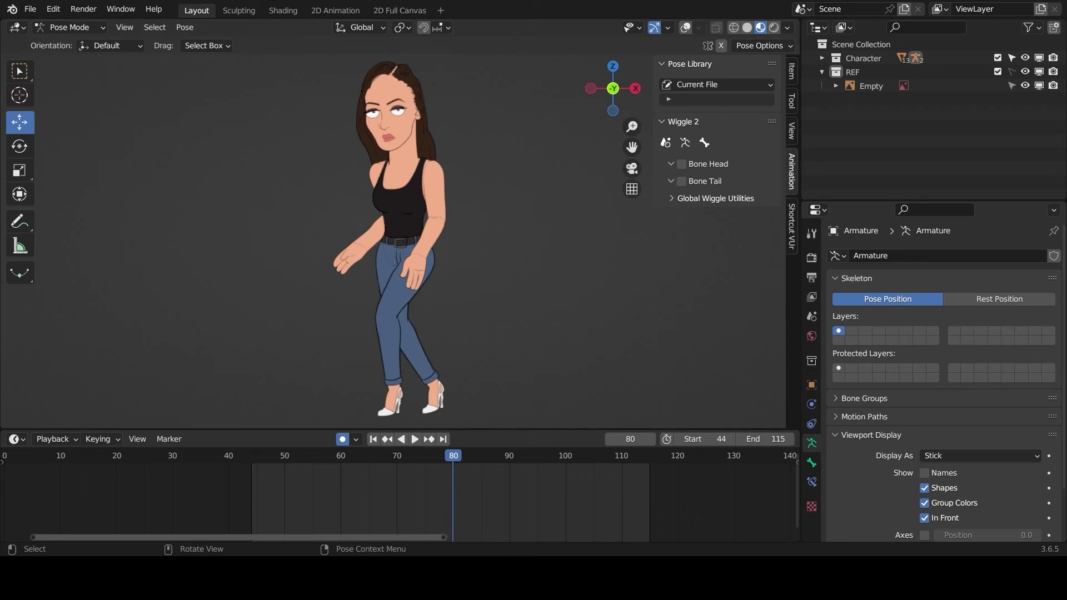
Show the overlays, switch to Object Mode, and add a camera to the Camera collection
{"action": "scroll", "coordinate": [480, 237], "scroll_direction": "down", "scroll_amount": 3}
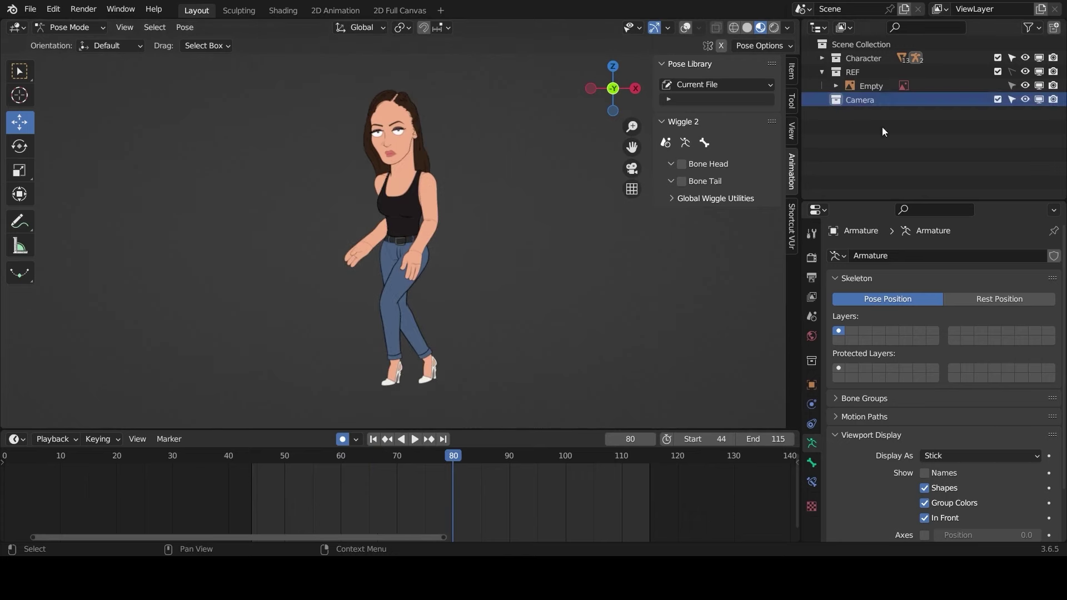
{"action": "key", "text": "alt+shift+z"}
{"action": "key", "text": "ctrl+Tab"}
{"action": "key", "text": "shift+a"}
{"action": "left_click", "coordinate": [383, 248]}
{"action": "scroll", "coordinate": [465, 145], "scroll_direction": "up", "scroll_amount": 1}
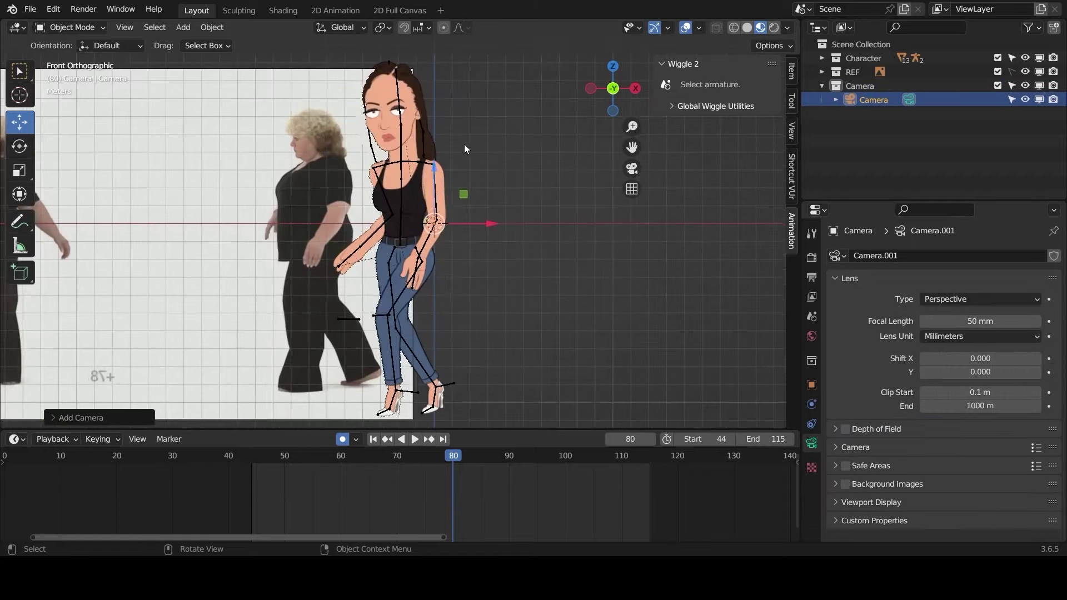
Align the camera to the current view and set the render resolution to 1080 by 1920 px
{"action": "key", "text": "ctrl+alt+KP_0"}
{"action": "scroll", "coordinate": [467, 165], "scroll_direction": "down", "scroll_amount": 2}
{"action": "left_click", "coordinate": [811, 277]}
{"action": "left_click", "coordinate": [1012, 301]}
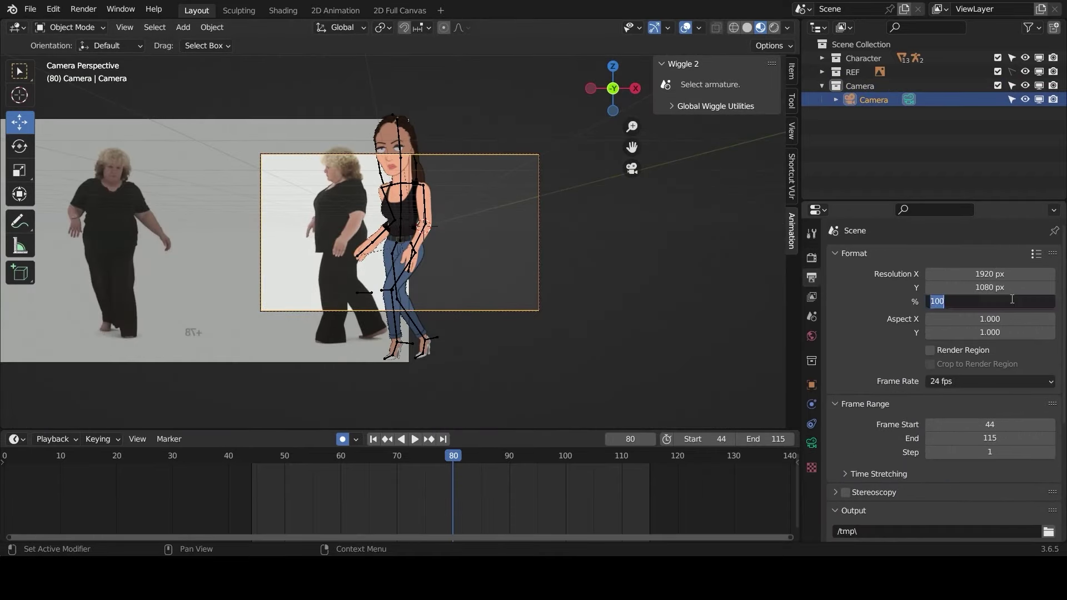
{"action": "type", "text": "1080"}
{"action": "key", "text": "Tab"}
{"action": "type", "text": "1920"}
{"action": "key", "text": "Return"}
Set the camera type to Orthographic and adjust its scale to fit the character in the frame
{"action": "left_click", "coordinate": [811, 443]}
{"action": "left_click", "coordinate": [980, 299]}
{"action": "left_click", "coordinate": [954, 334]}
{"action": "mouse_move", "coordinate": [967, 321]}
{"action": "left_mouse_down"}
{"action": "mouse_move", "coordinate": [1000, 322]}
{"action": "mouse_move", "coordinate": [986, 321]}
{"action": "left_mouse_up"}
Play back the walk through the camera and open the viewport shading options
{"action": "key", "text": "space"}
{"action": "key", "text": "space"}
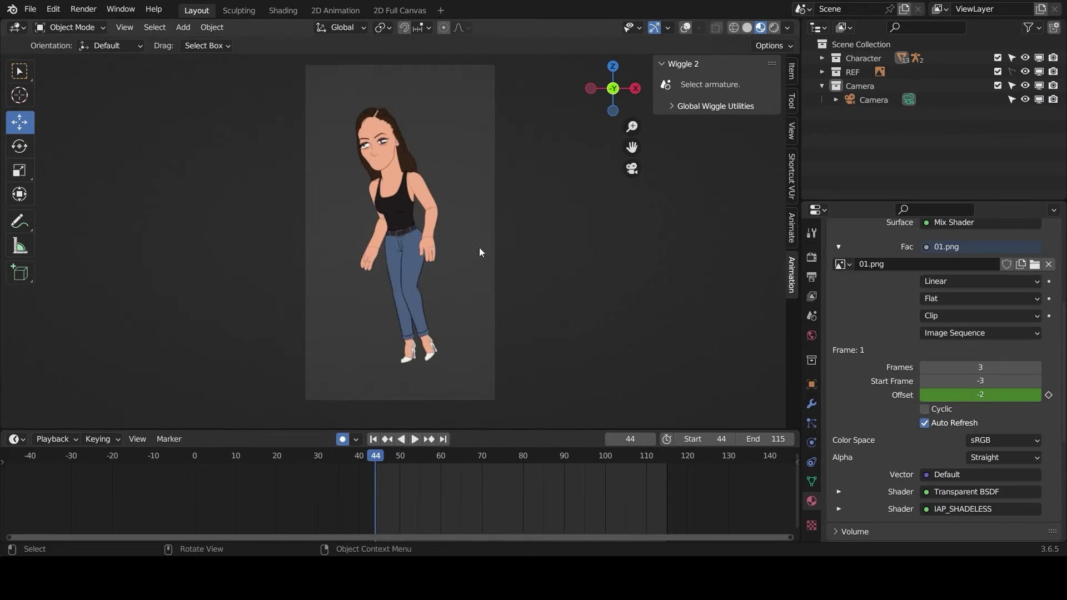
{"action": "left_click", "coordinate": [788, 27]}
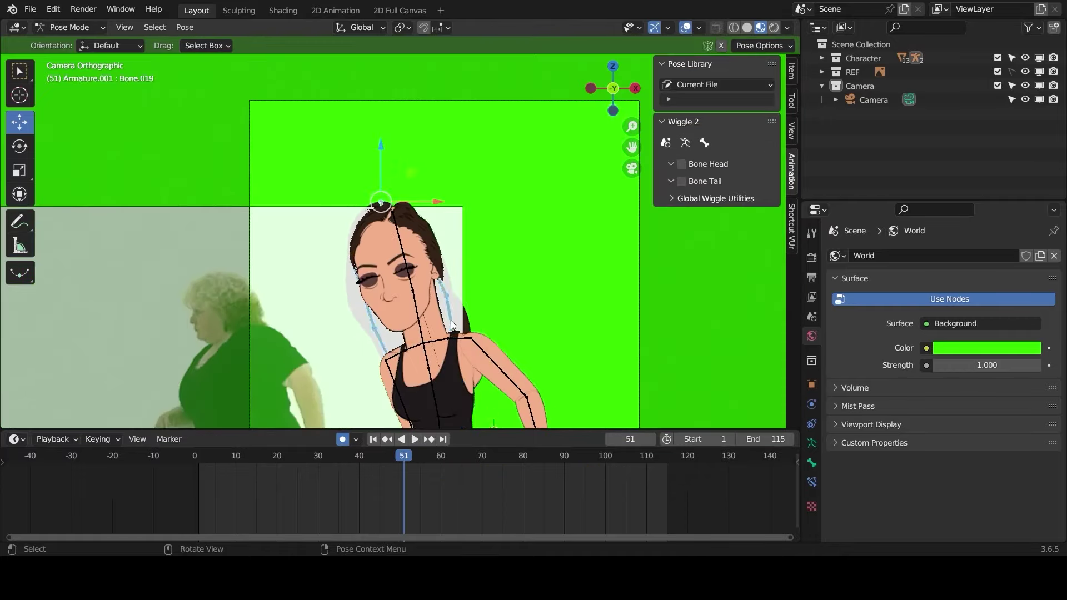
Isolate the hair armature, select a bone in the middle hair strand, and check the wiggle motion in playback
{"action": "key", "text": "KP_Divide"}
{"action": "left_click", "coordinate": [697, 166]}
{"action": "key", "text": "space"}
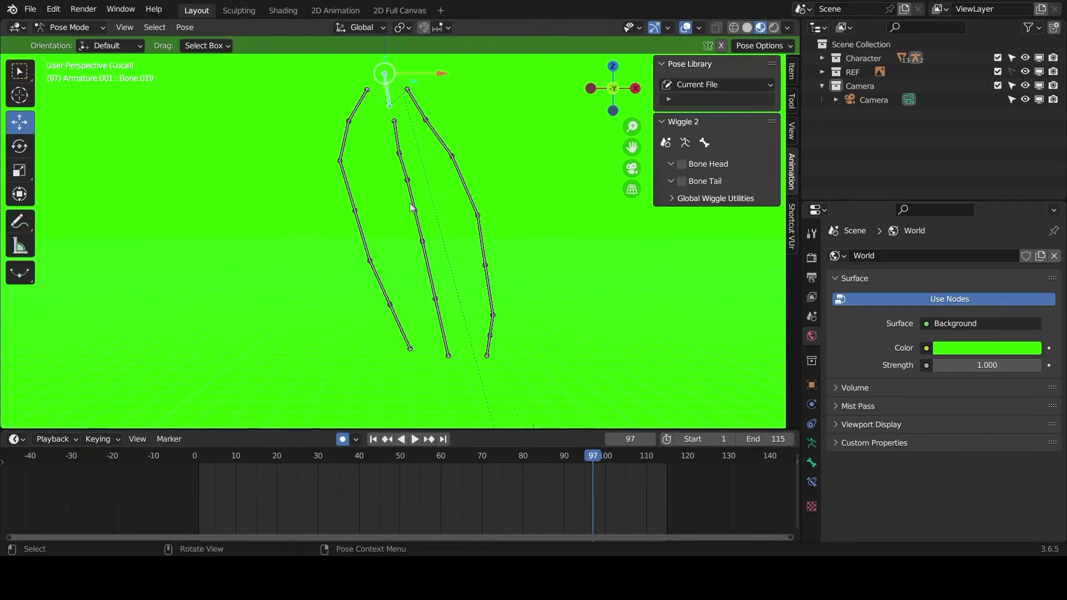
{"action": "left_click", "coordinate": [409, 202]}
{"action": "key", "text": "space"}
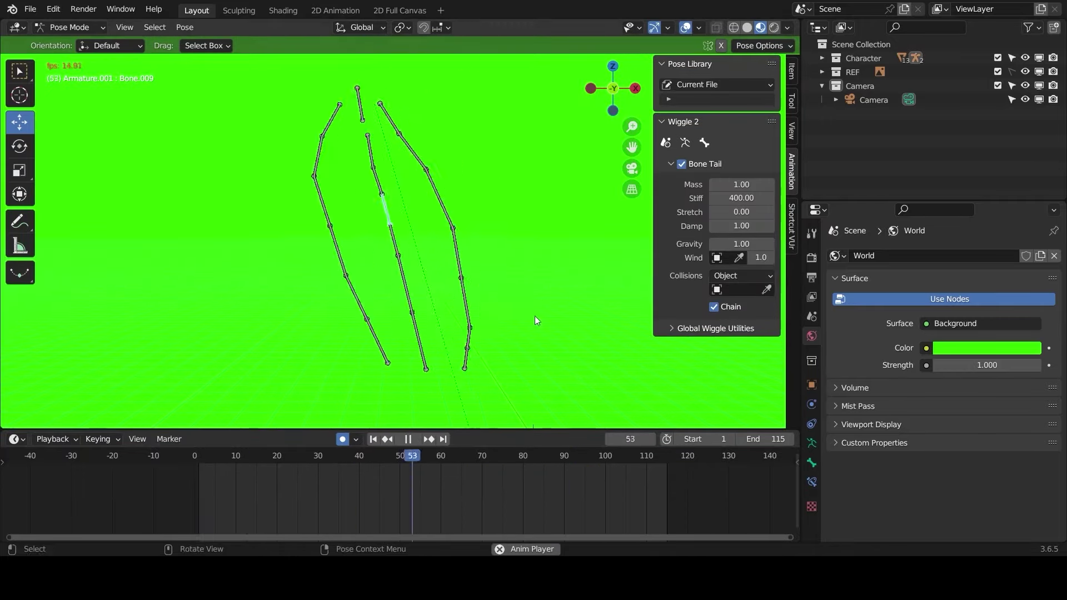